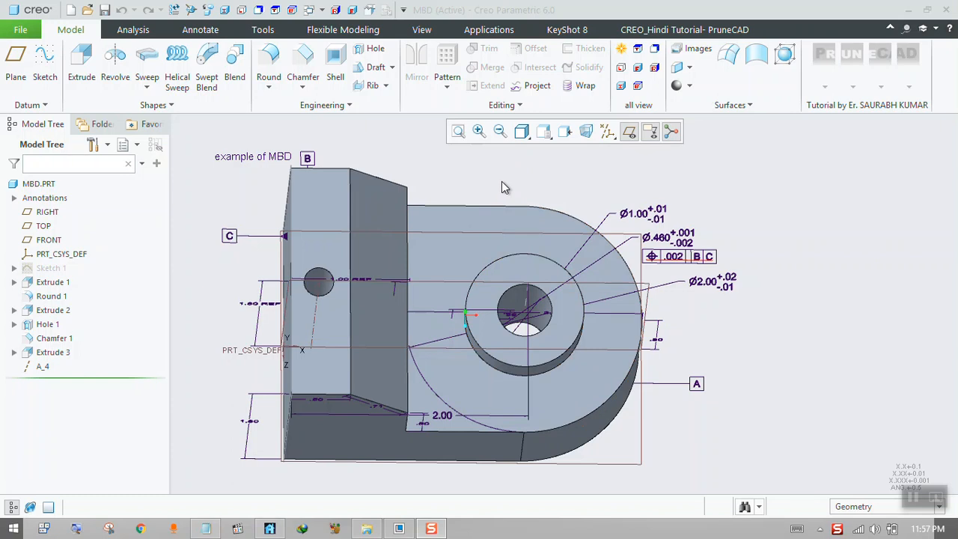
Hide the 3D annotations on the model and turn their display back on.
middle_click_drag(506, 178, 496, 184)
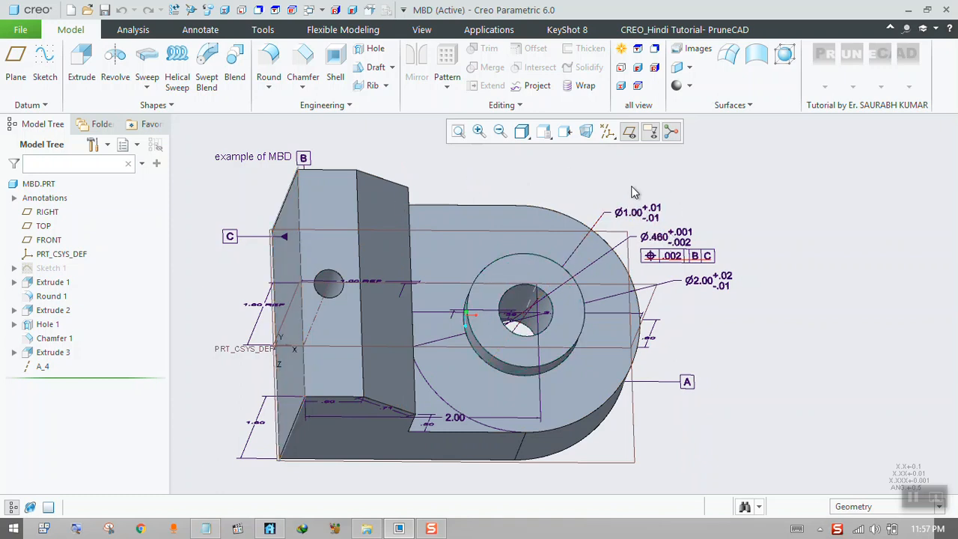
left_click(650, 132)
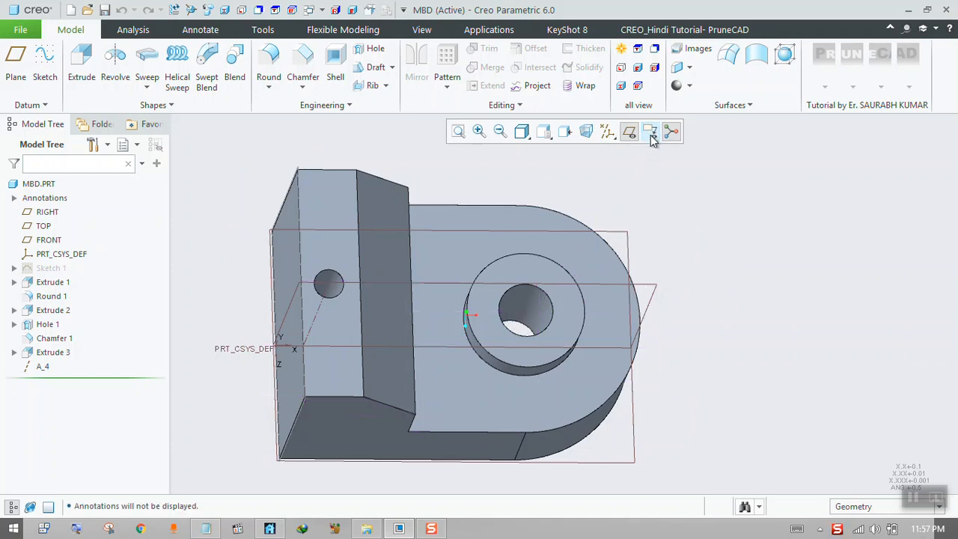
right_click(610, 131)
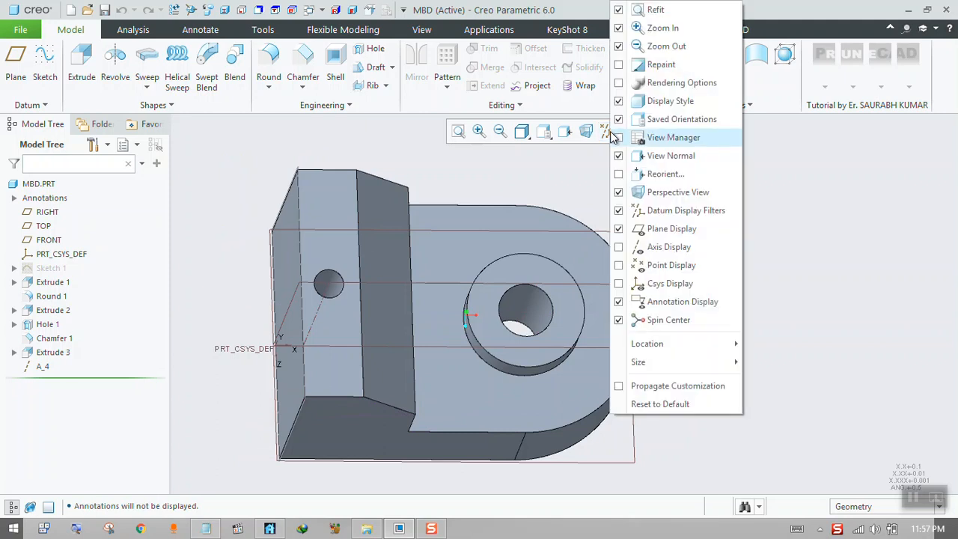
left_click(619, 302)
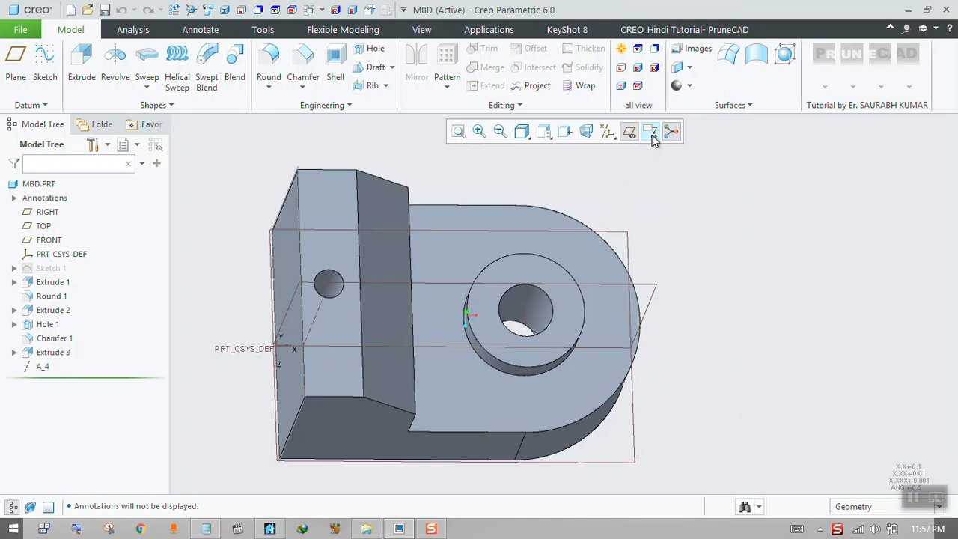
left_click(651, 135)
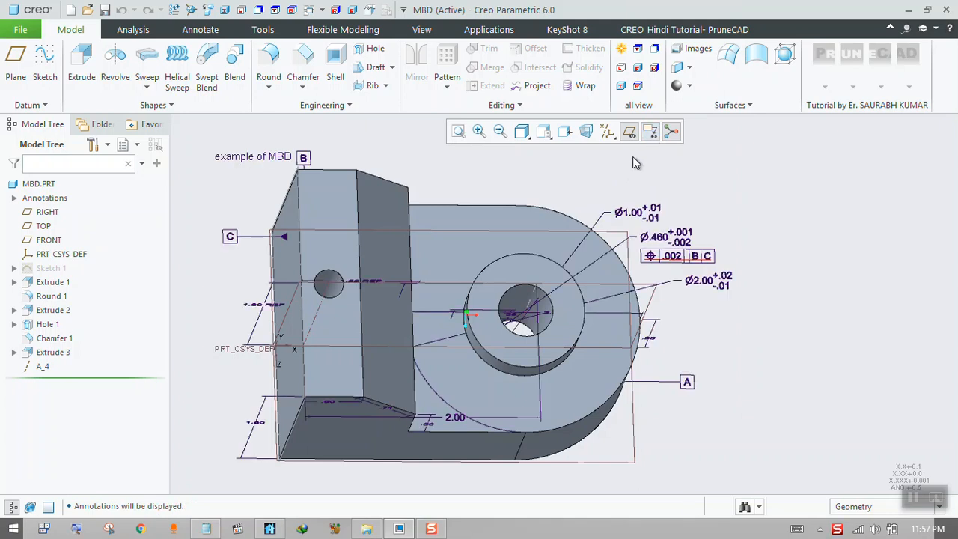
Start a new file of type Drawing, keeping the default name drw0002 and the default template option.
left_click(21, 31)
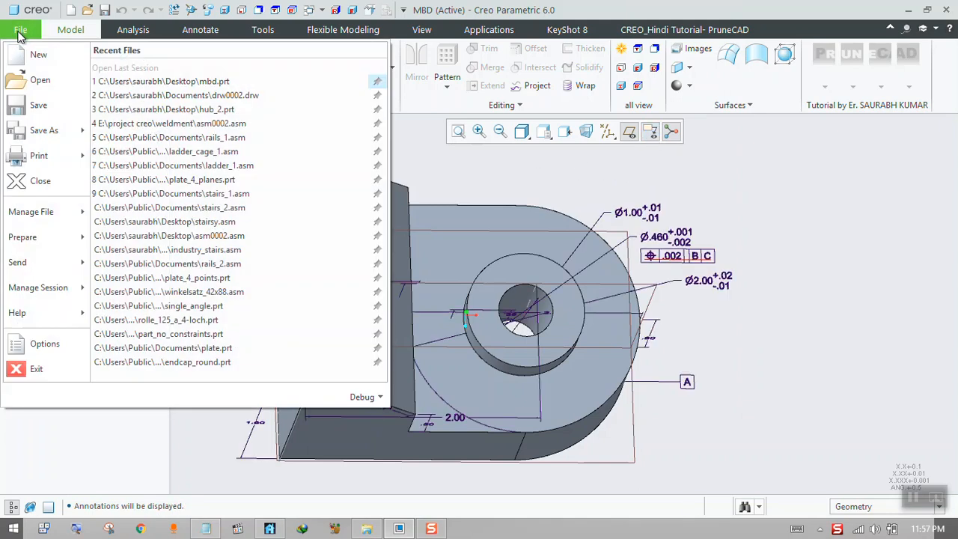
left_click(34, 56)
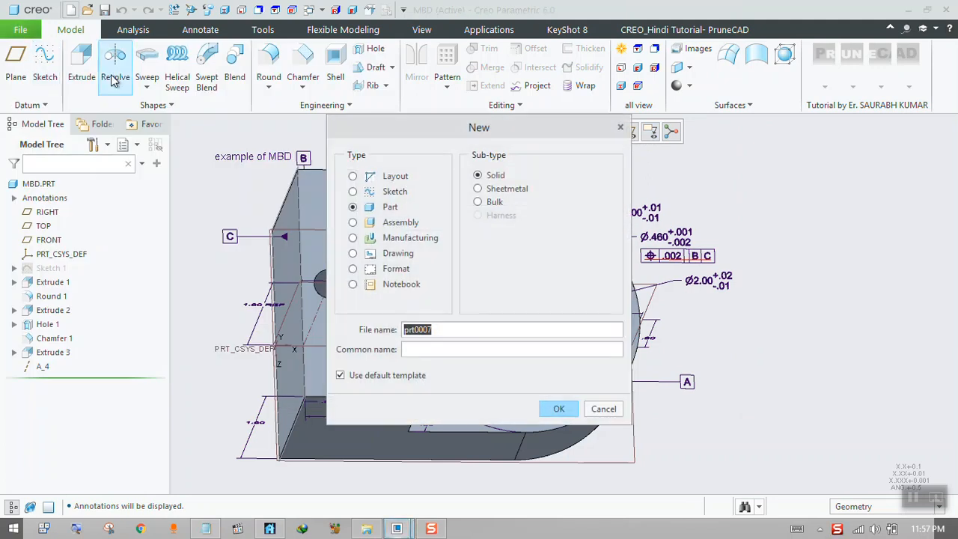
left_click_drag(374, 121, 471, 119)
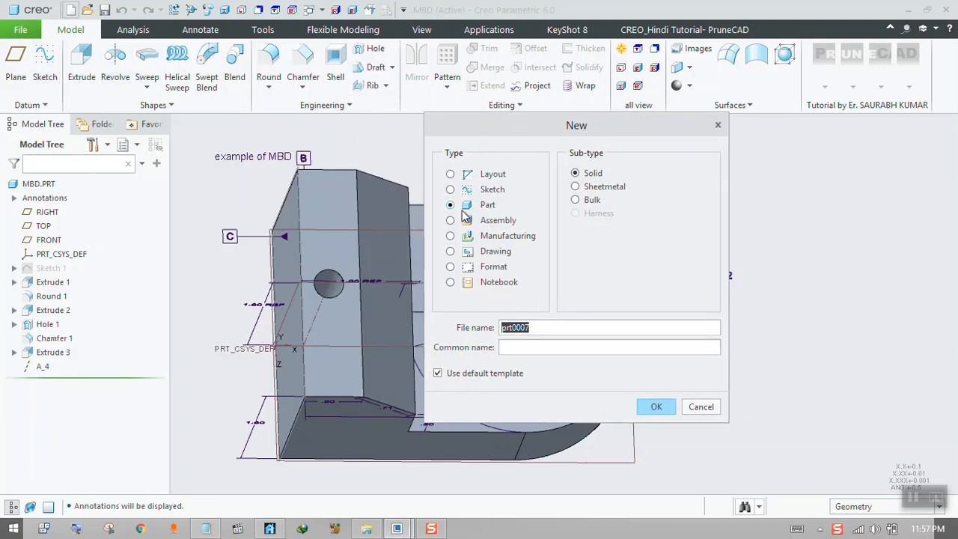
left_click(453, 255)
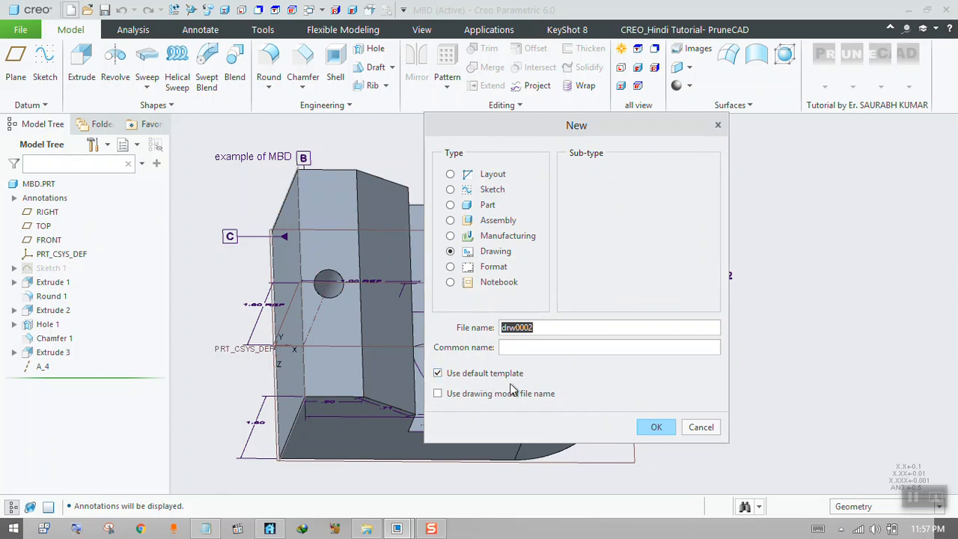
left_click(656, 427)
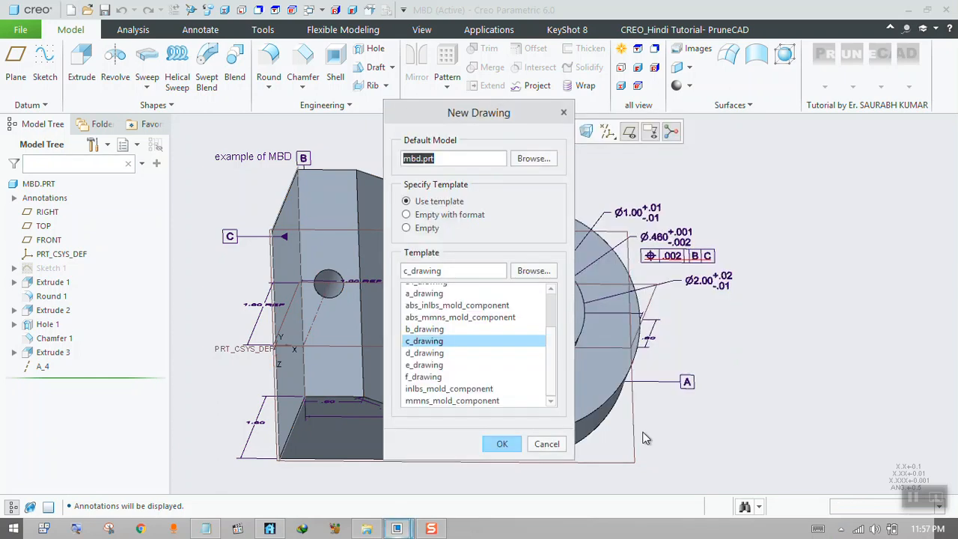
Create the drawing of mbd.prt from the a4_drawing template.
left_click_drag(503, 122, 796, 132)
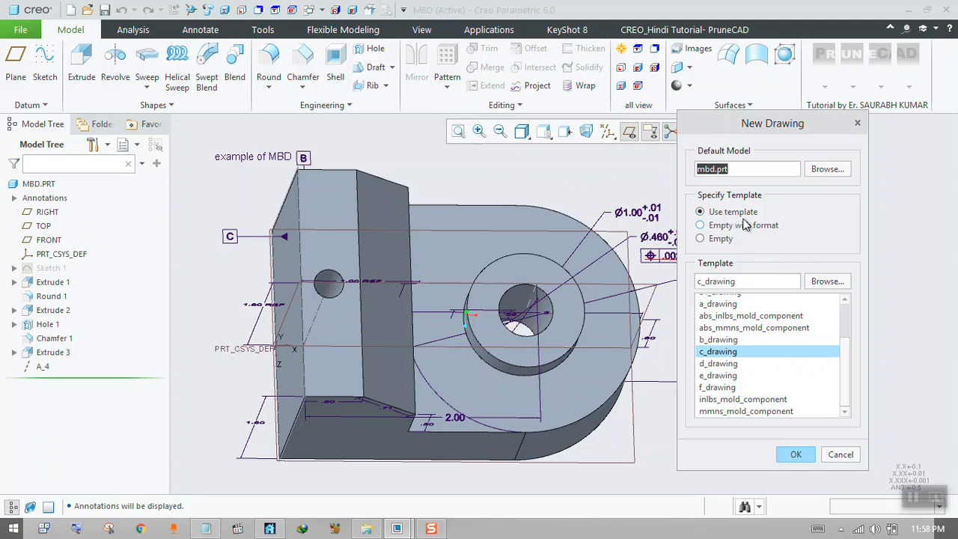
left_click_drag(846, 347, 851, 306)
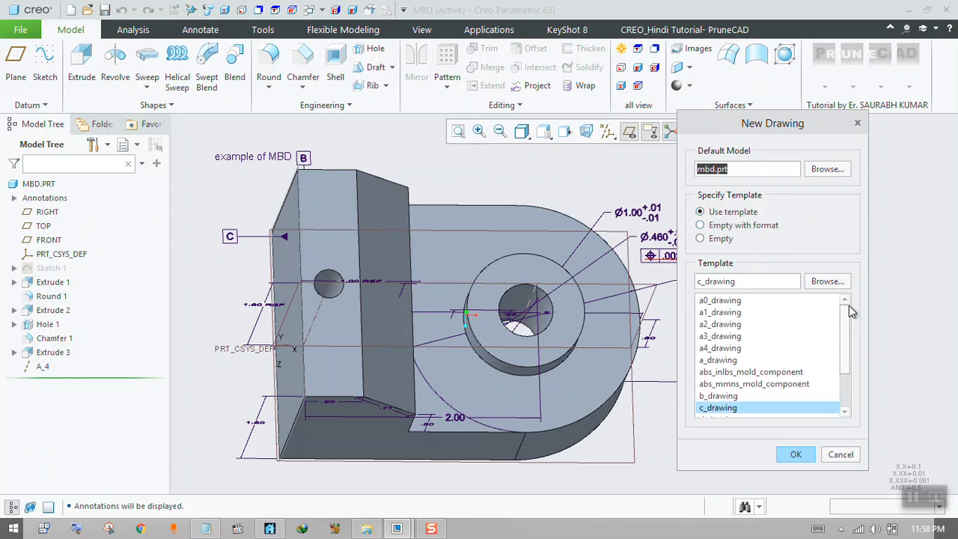
scroll(847, 327, "down", 2)
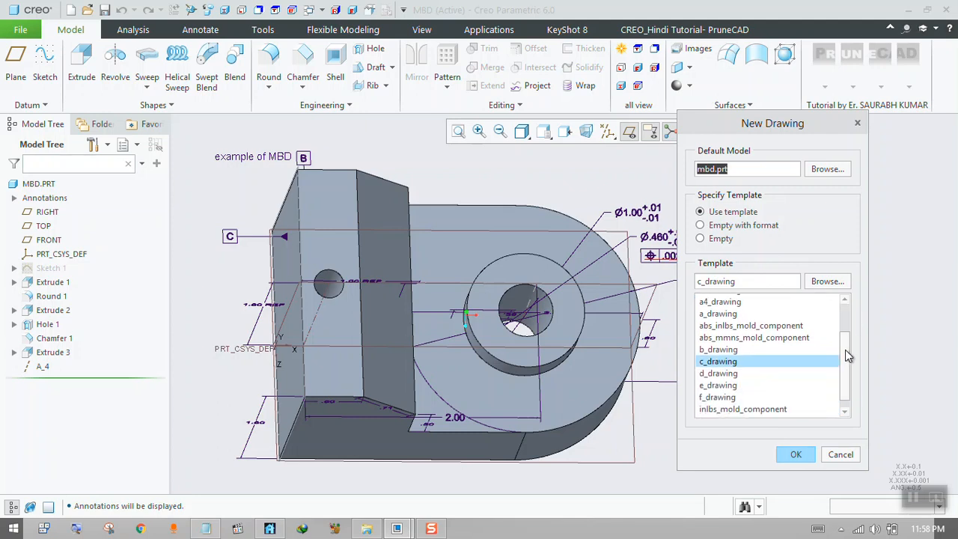
left_click_drag(843, 384, 836, 317)
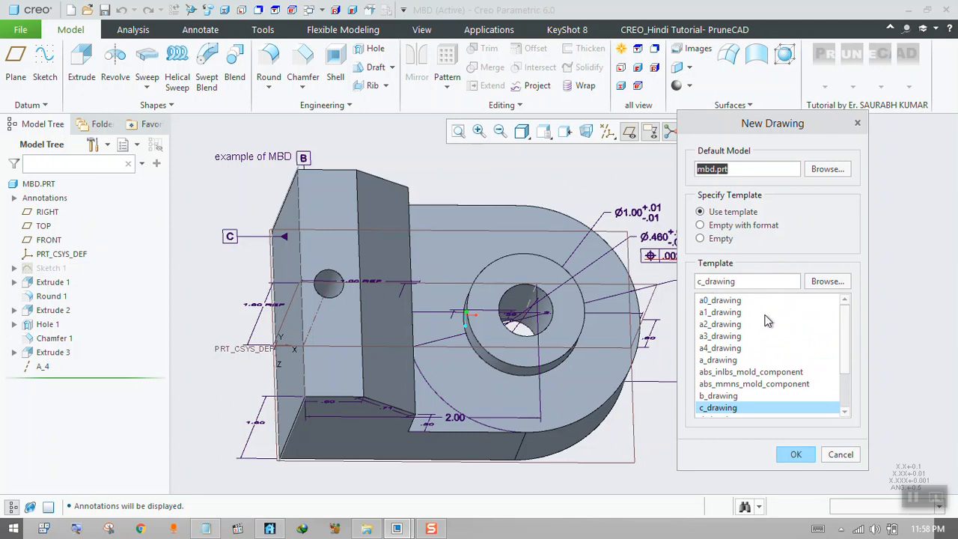
left_click(723, 350)
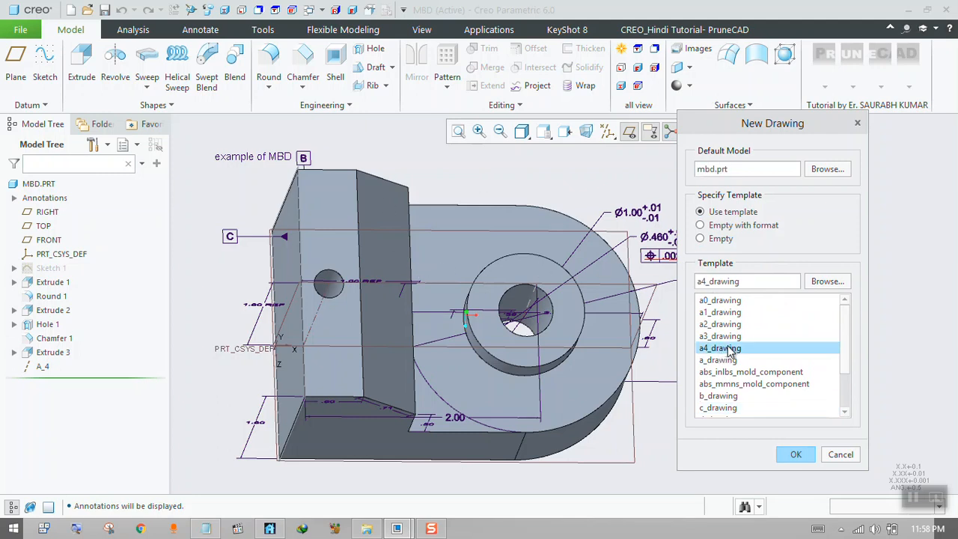
left_click(793, 454)
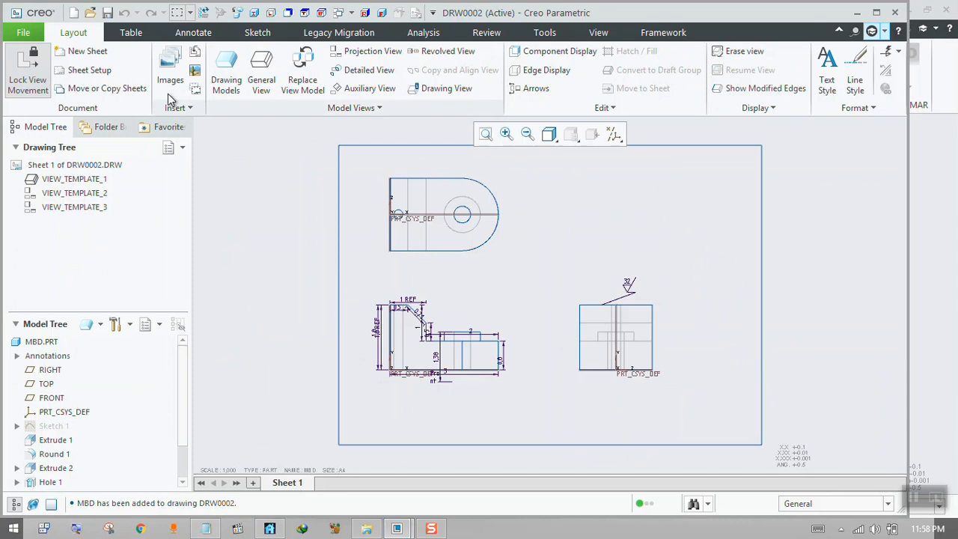
Close the A4 template drawing and start another new file of type Drawing with its default name.
left_click(24, 32)
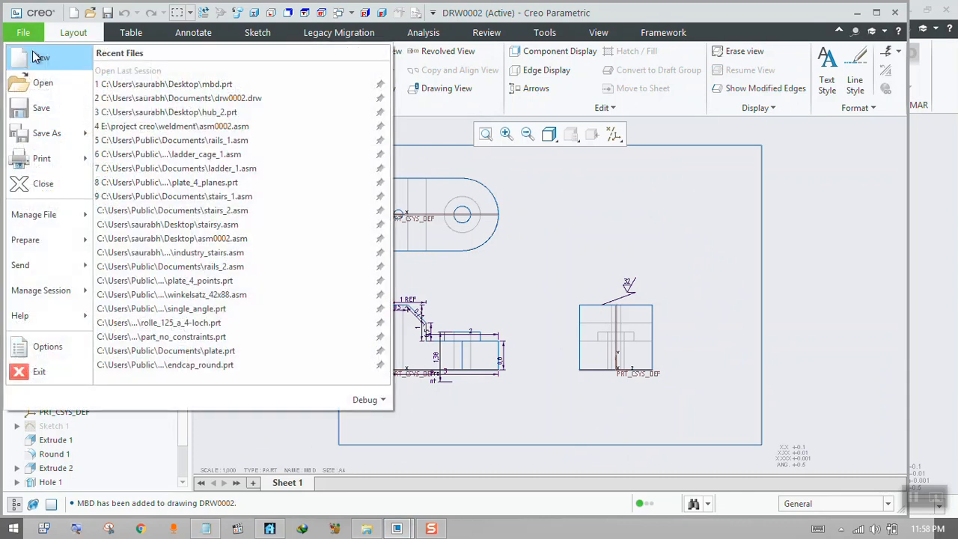
left_click(43, 187)
left_click(20, 29)
left_click(38, 54)
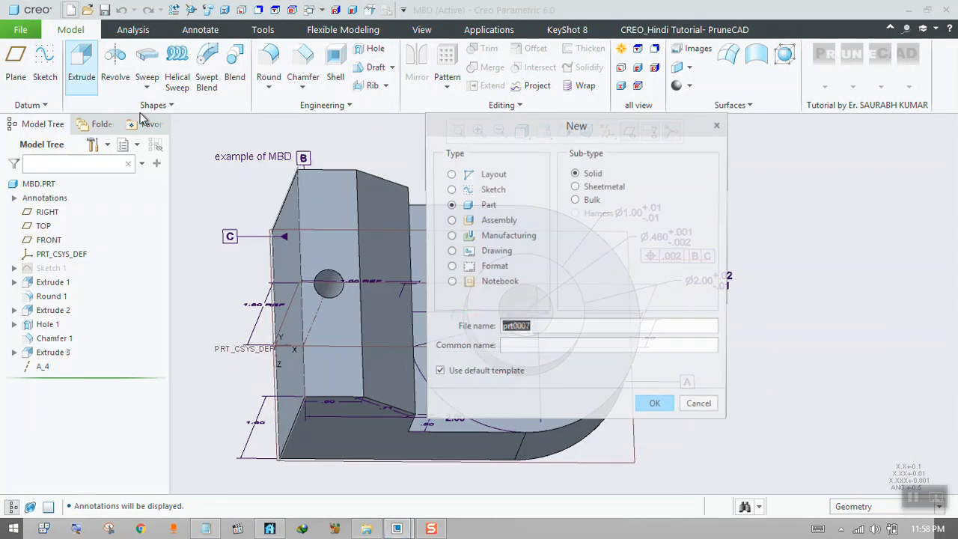
left_click(485, 251)
left_click(650, 427)
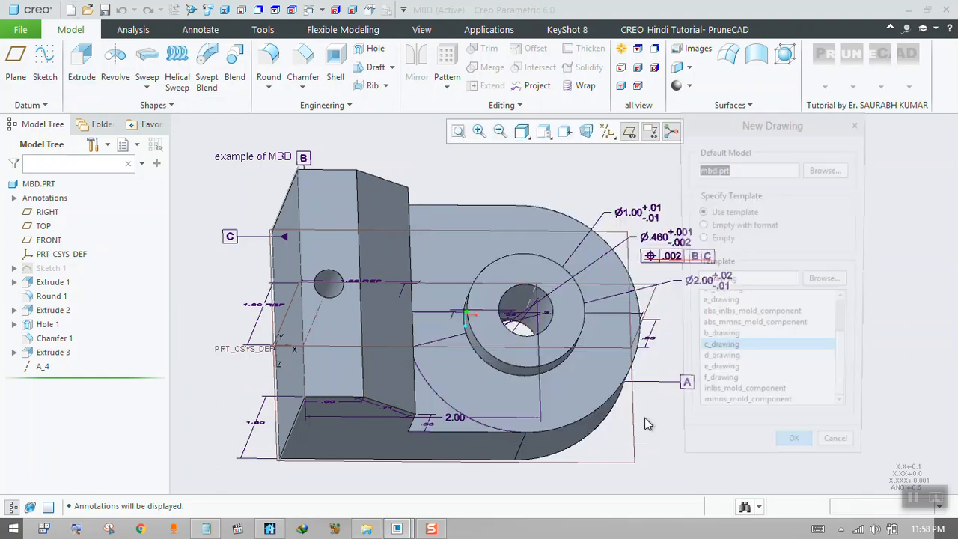
Create the drawing of mbd.prt as Empty with format, using the system format d.frm.
left_click(718, 227)
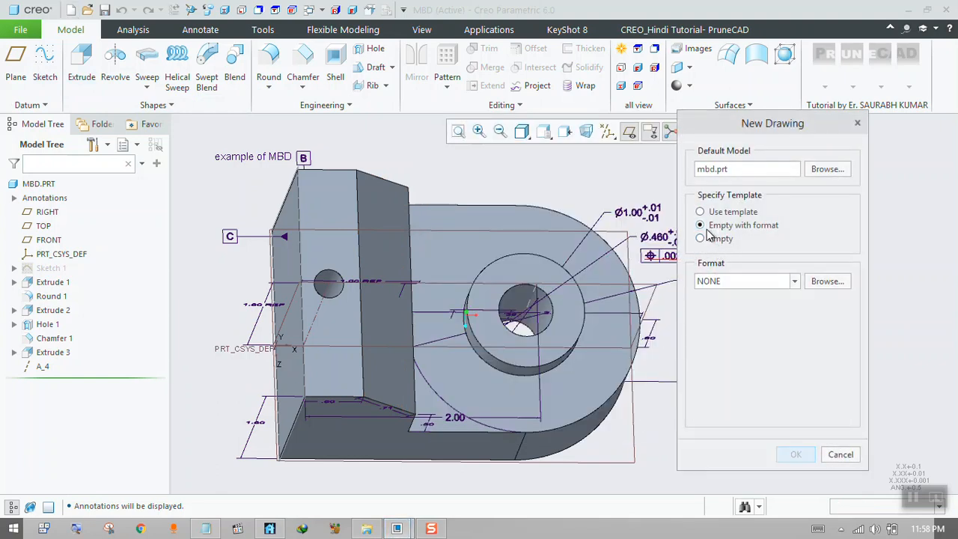
double_click(785, 285)
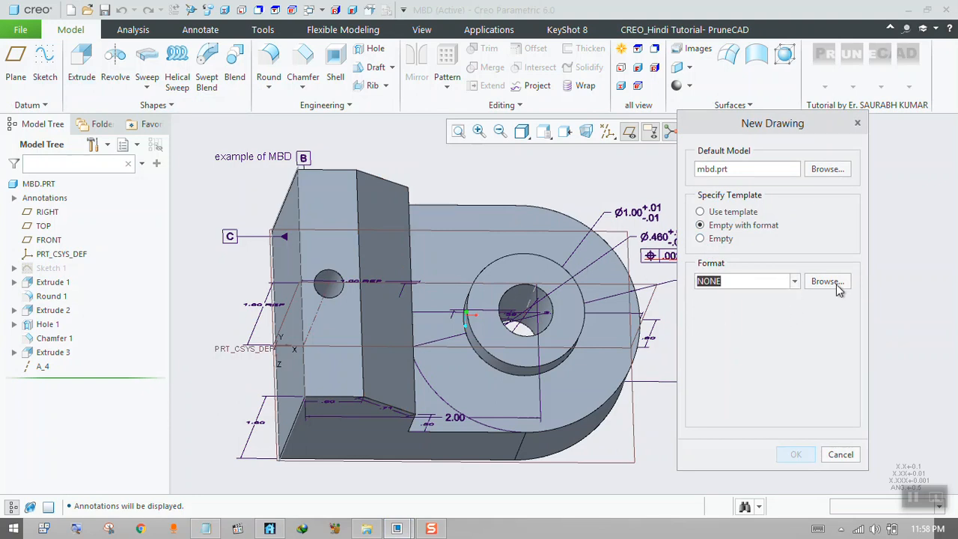
left_click(836, 285)
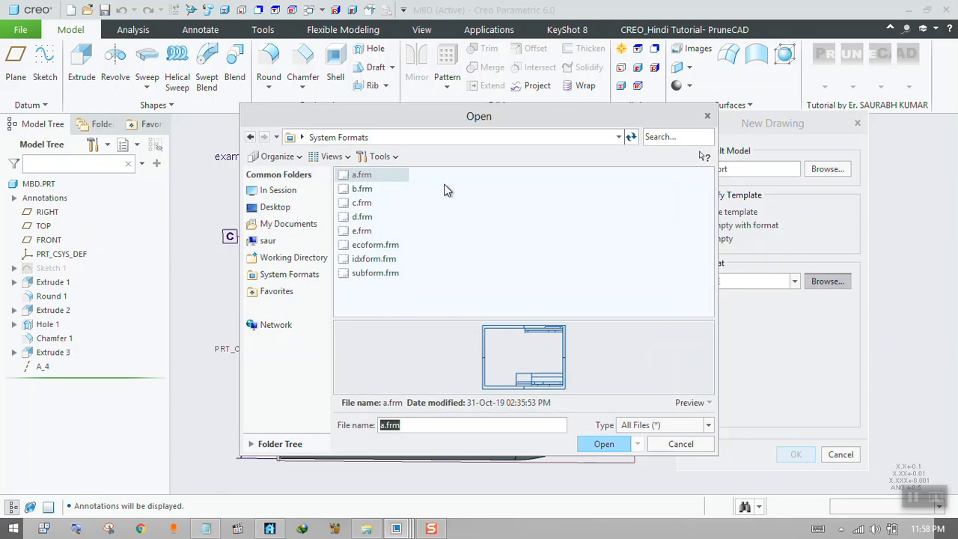
left_click(362, 190)
left_click(362, 203)
left_click(363, 217)
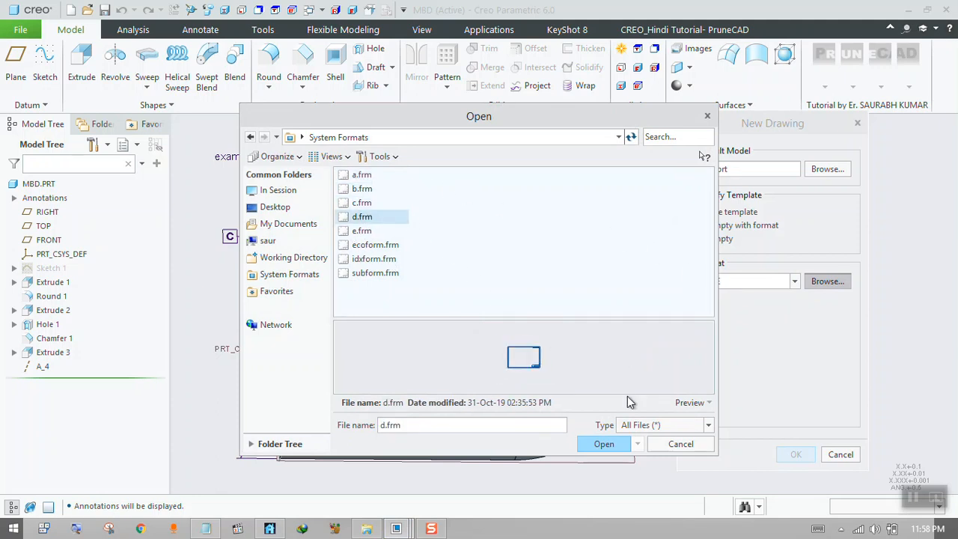
left_click(603, 445)
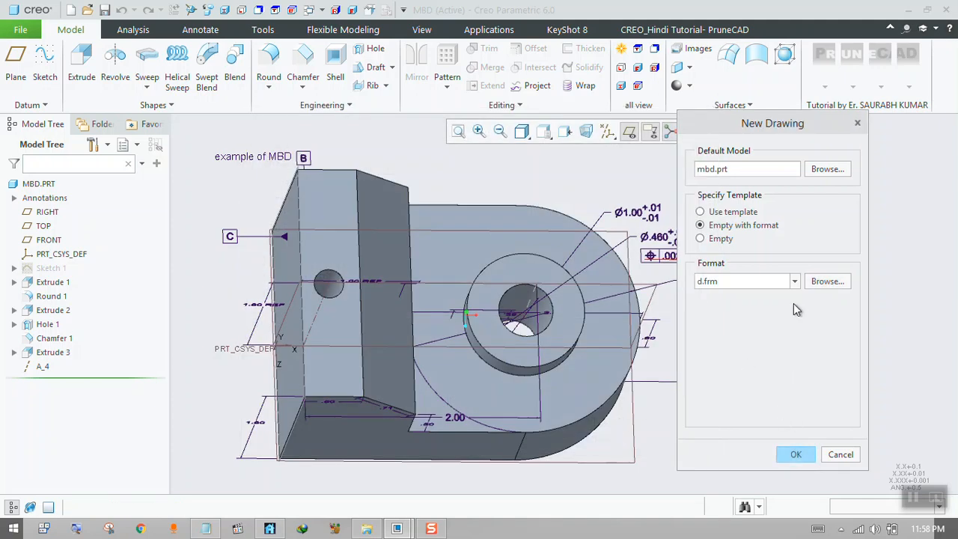
left_click(795, 455)
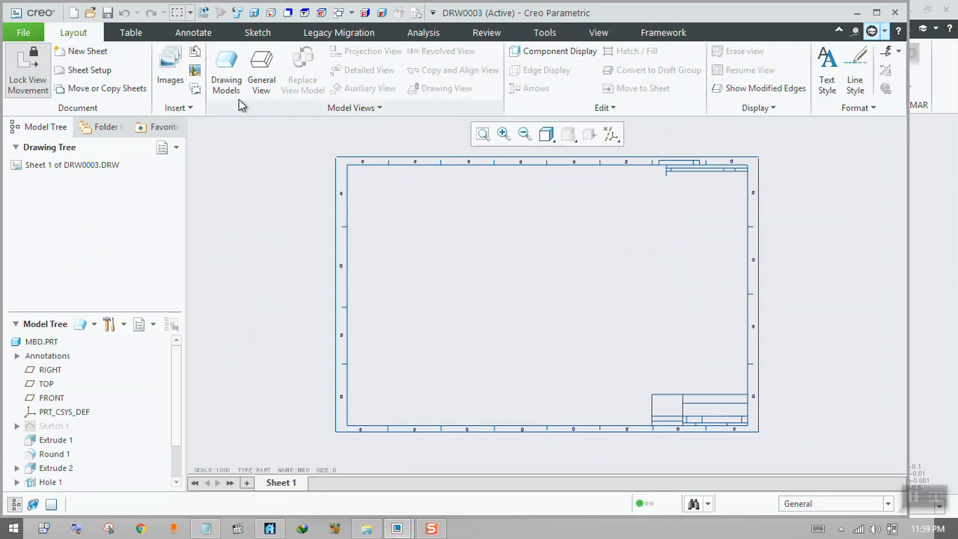
left_click(268, 77)
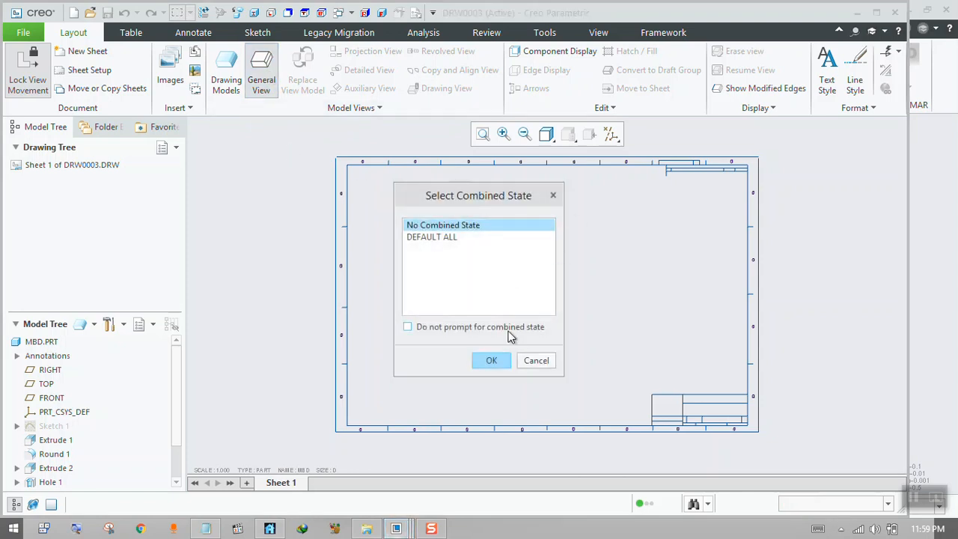
left_click(494, 360)
left_click(500, 290)
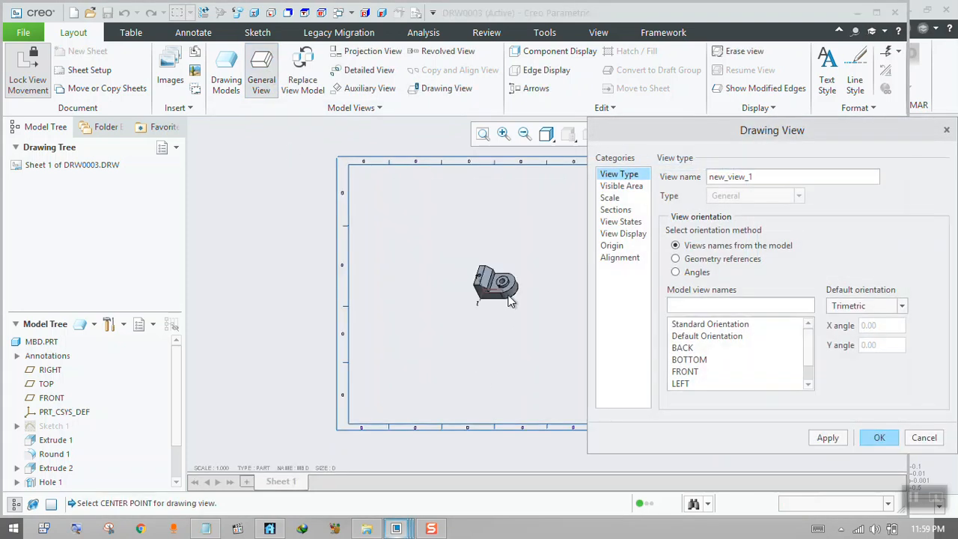
left_click(924, 437)
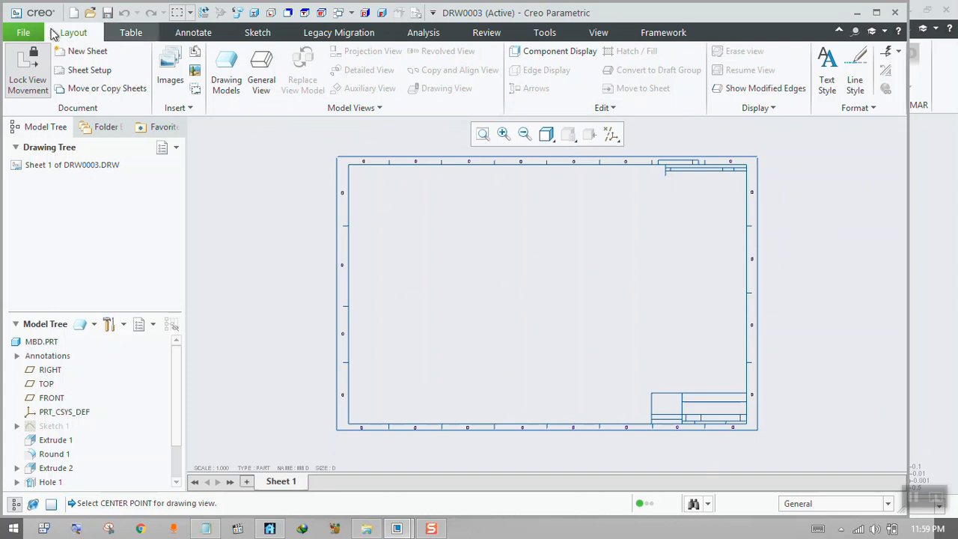
Close the drawing with the D format and start another new file of type Drawing named drw0004.
left_click(23, 32)
left_click(41, 184)
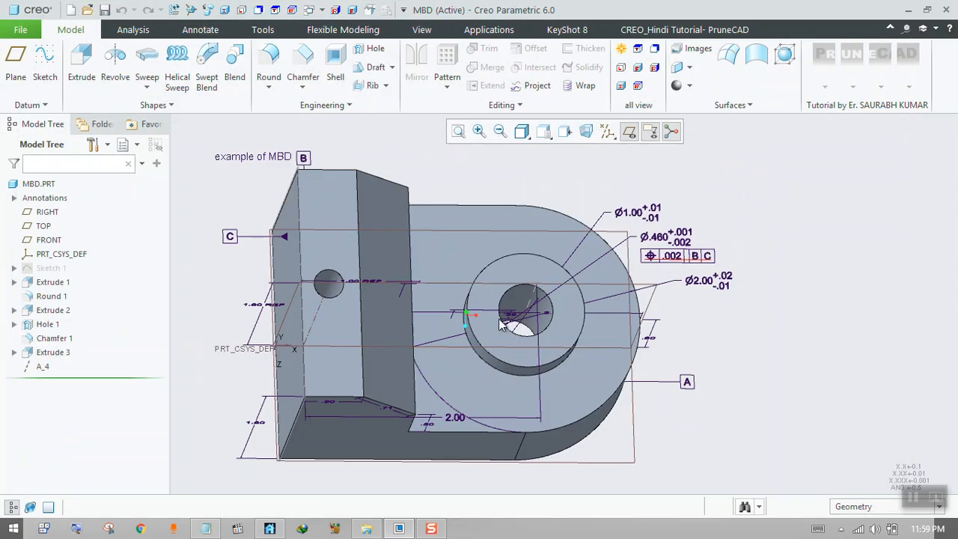
left_click(23, 30)
left_click(33, 51)
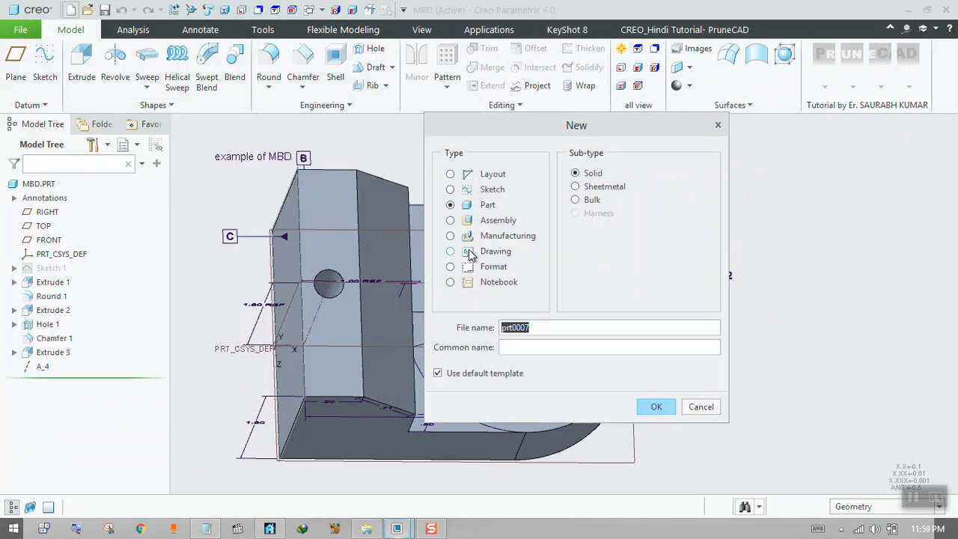
left_click(479, 257)
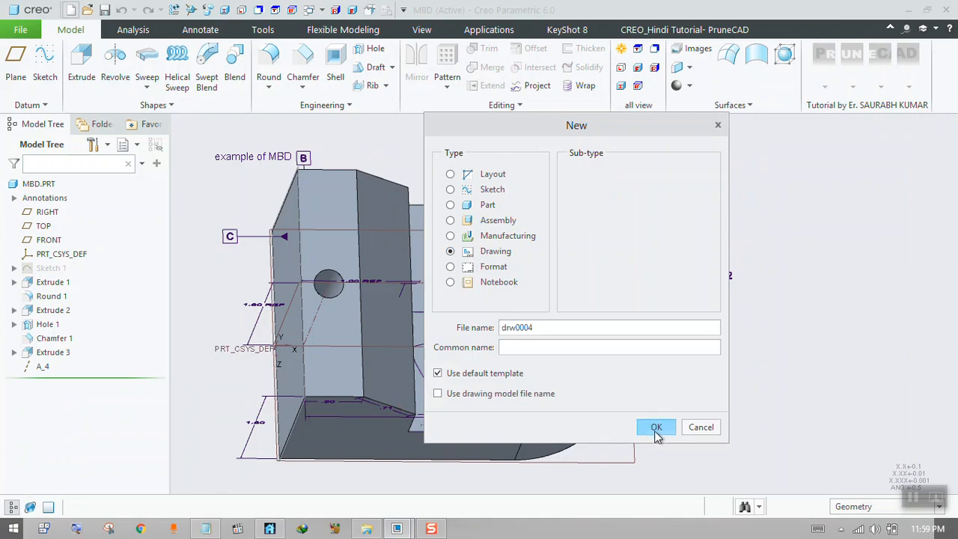
left_click(652, 431)
Review the Empty drawing's orientation choices, including Variable and Landscape, and its list of standard sheet sizes.
left_click_drag(775, 124, 748, 98)
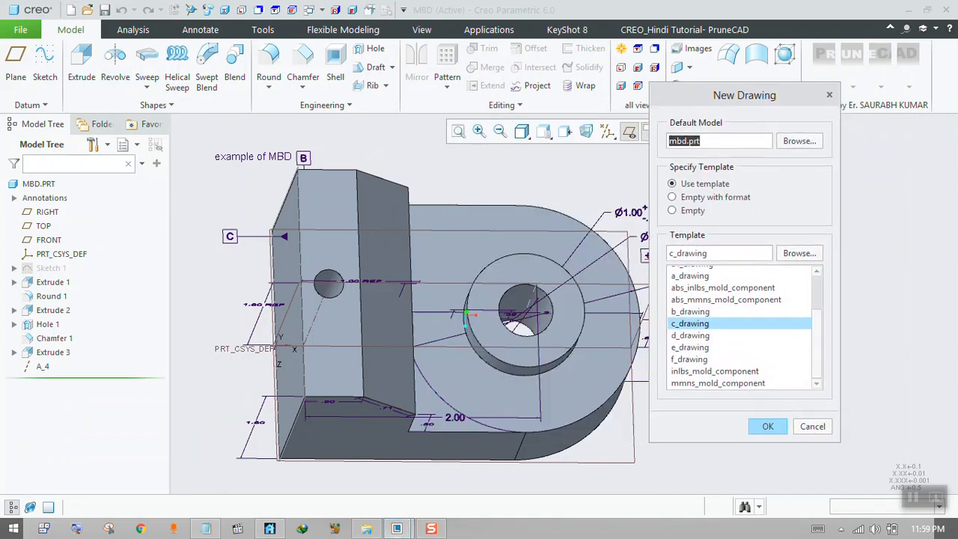
left_click(673, 213)
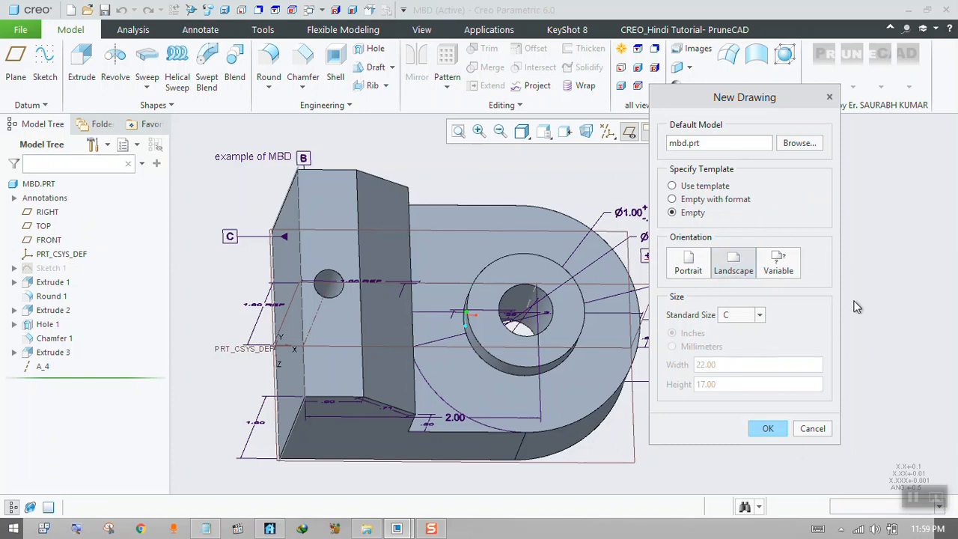
left_click(778, 265)
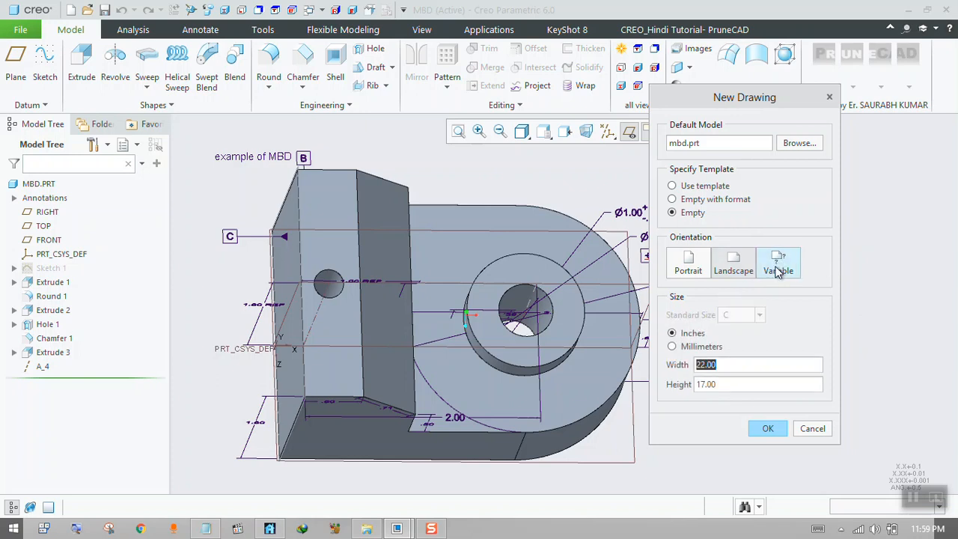
left_click(735, 271)
left_click(759, 315)
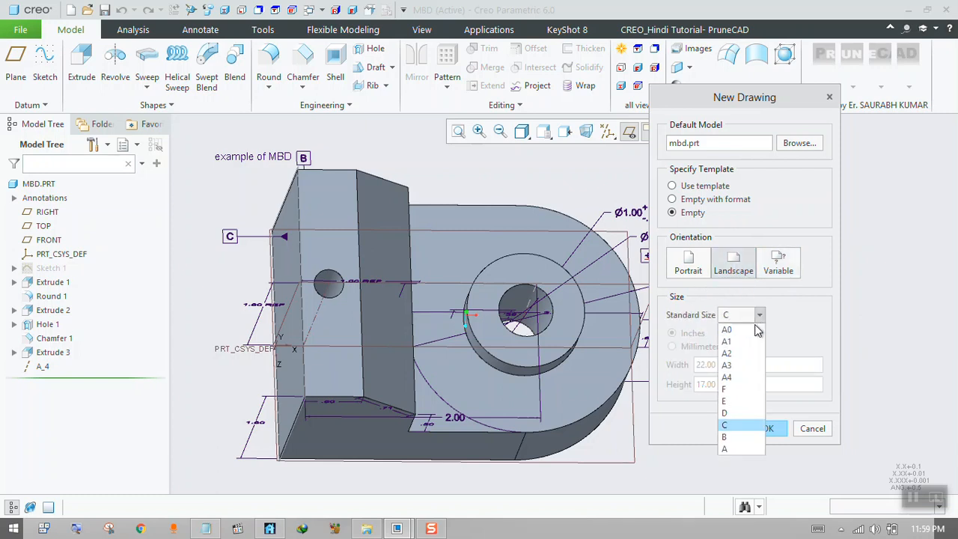
left_click(802, 318)
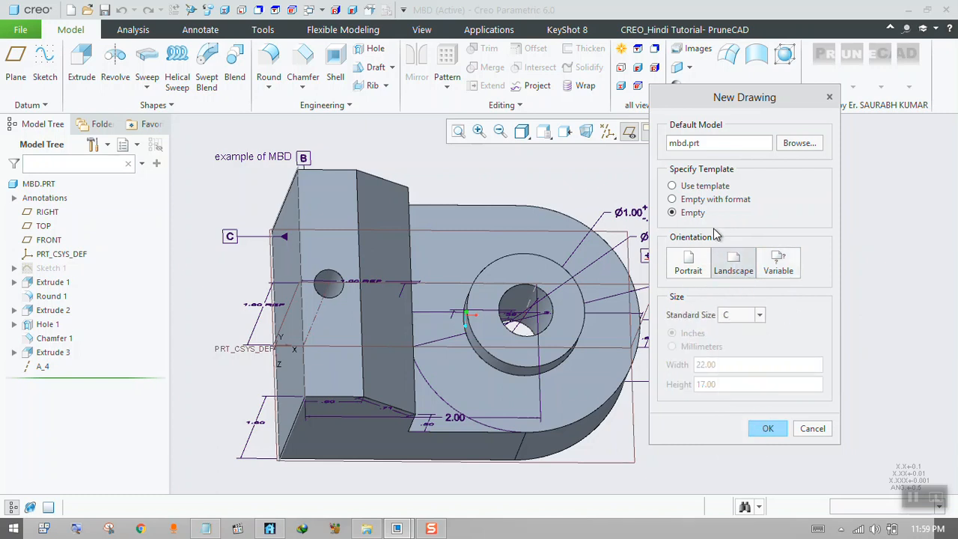
Create the drawing of mbd.prt from the a4_drawing template and maximize the drawing window.
left_click(689, 188)
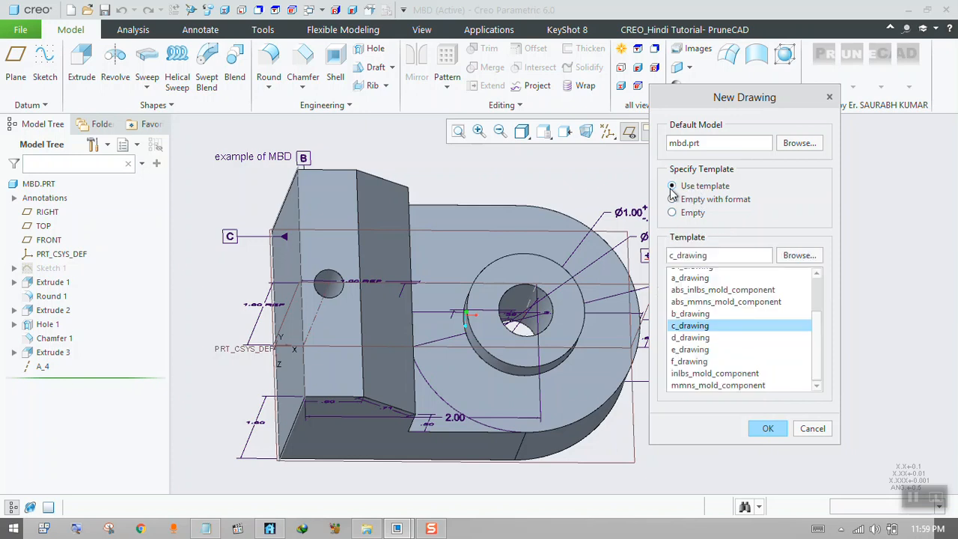
scroll(813, 336, "up", 2)
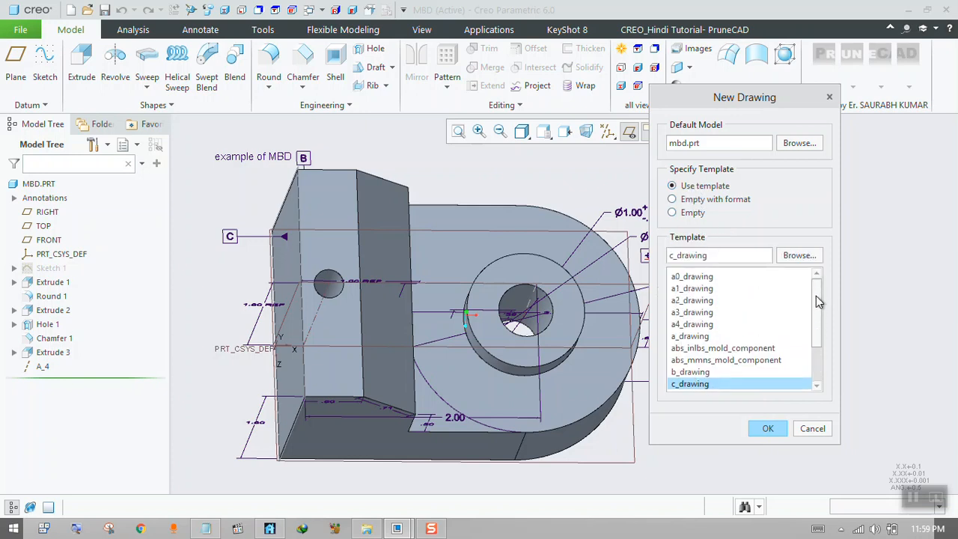
left_click(711, 322)
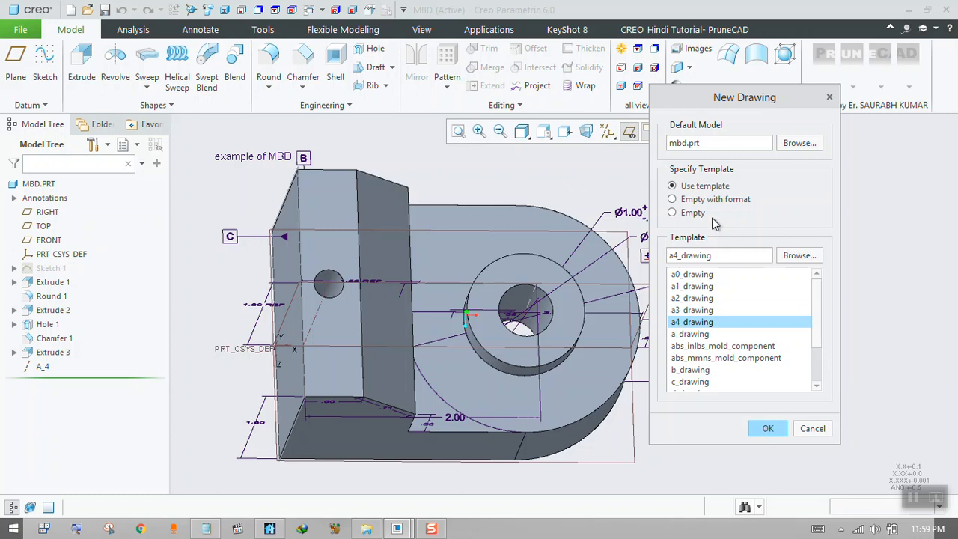
left_click(768, 428)
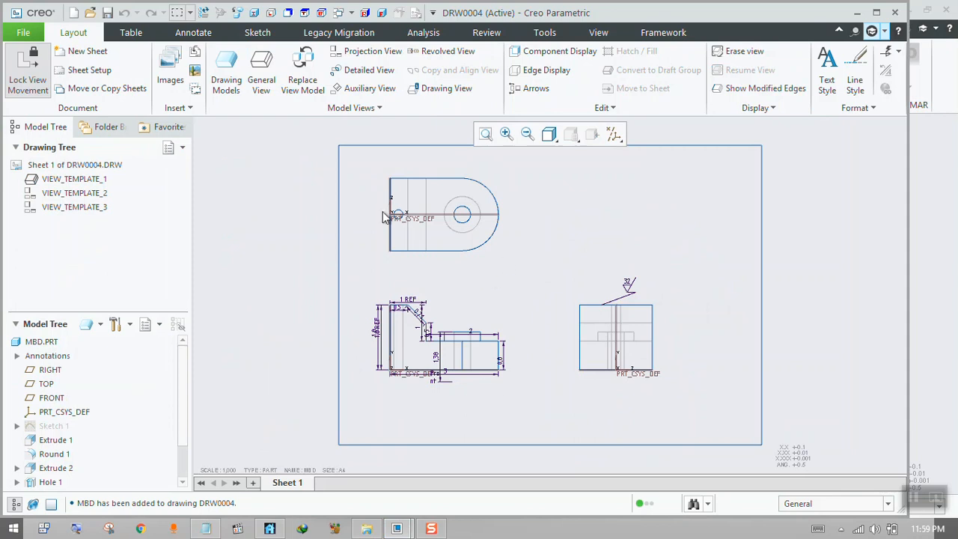
scroll(427, 243, "up", 1)
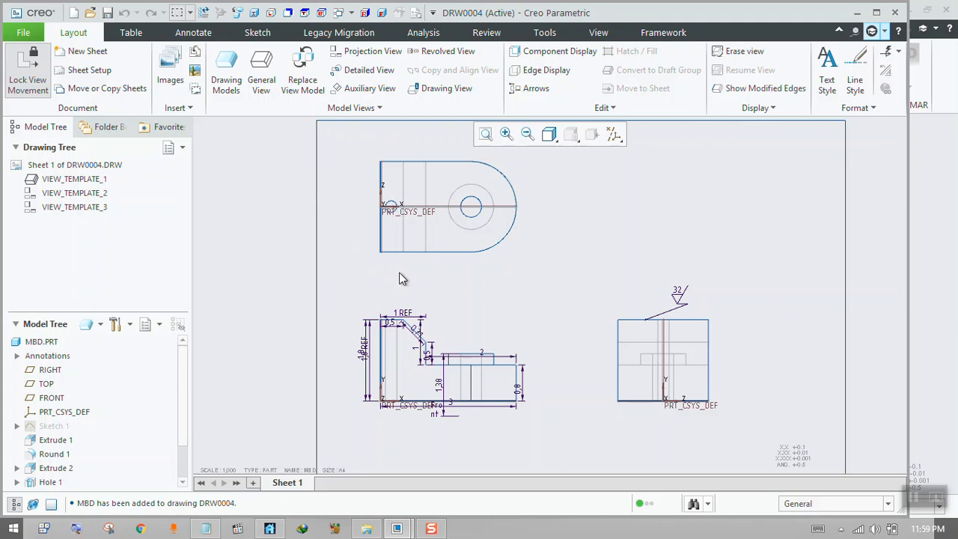
left_click(875, 13)
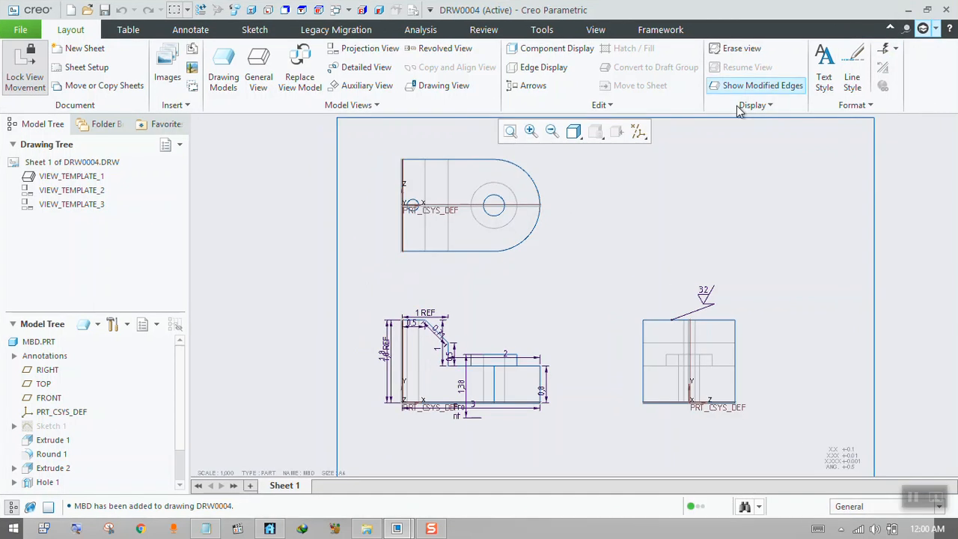
Launch Epic Pen and move its toolbar down out of the way of the drawing.
left_click(14, 528)
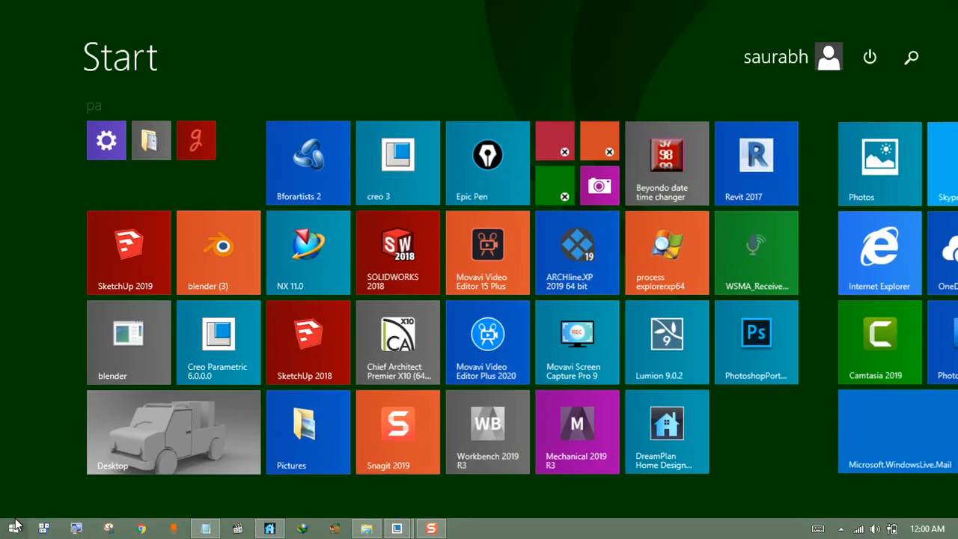
type("epic Pen")
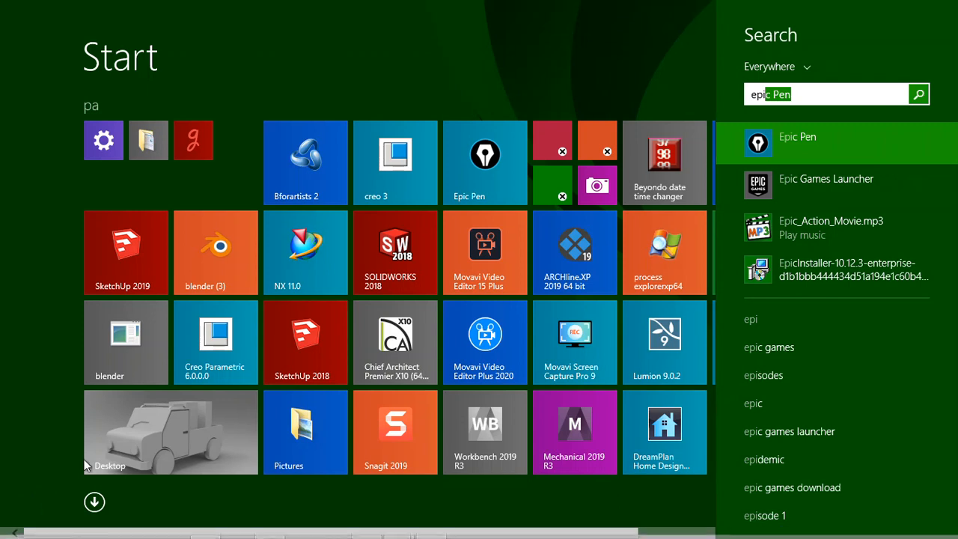
left_click(781, 146)
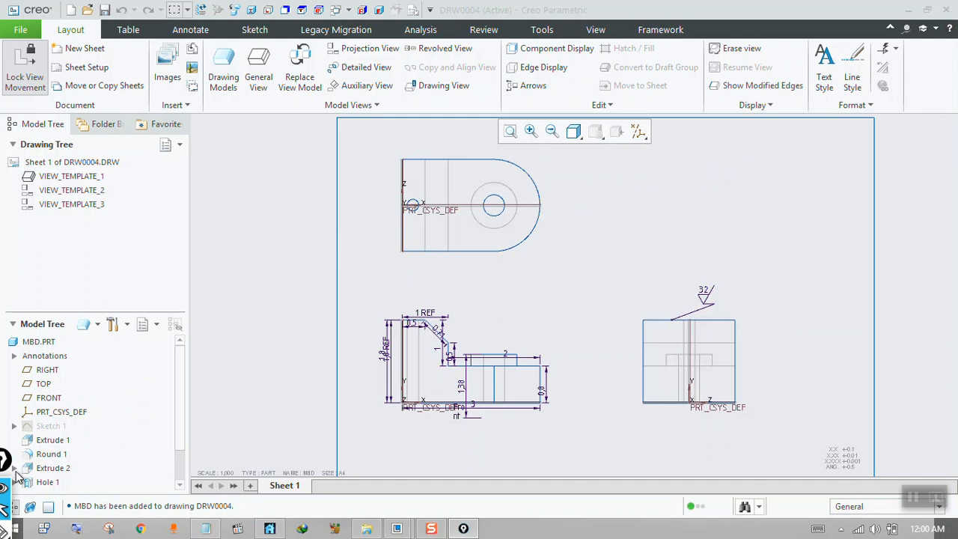
mouse_move(21, 448)
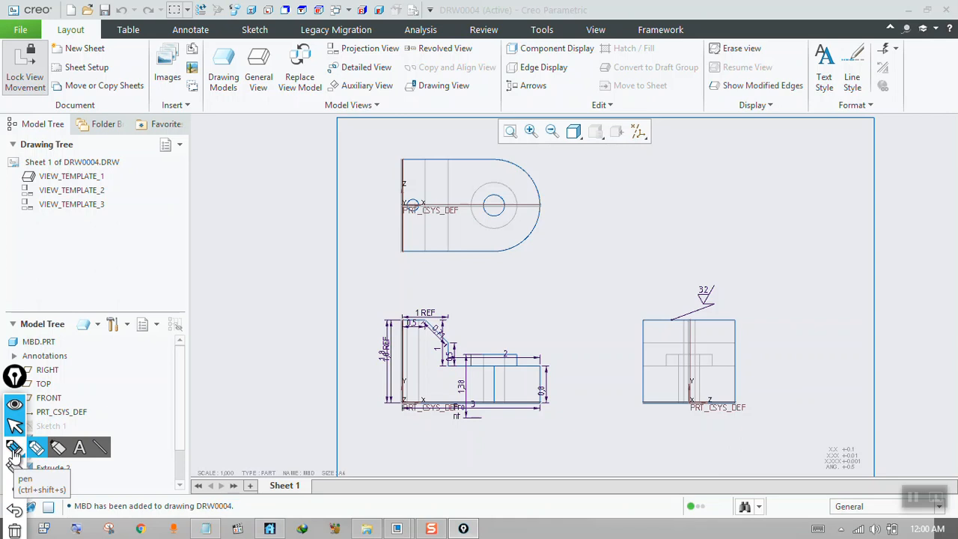
left_click_drag(15, 381, 23, 528)
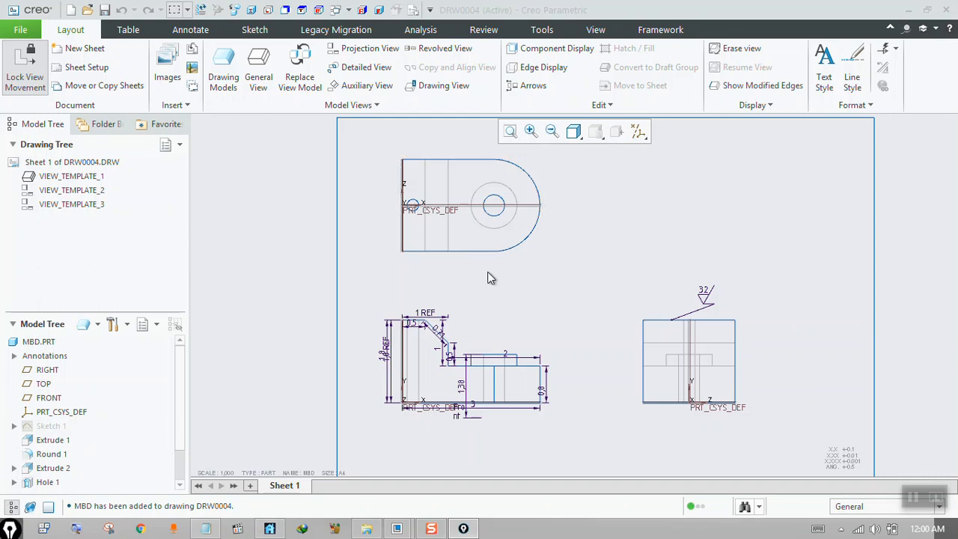
Handwrite "Chang Projection", "First Angle" and an arrow to "Third Angle" beside the top view, erasing the miswritten word "View".
key("shift")
key("ctrl+shift")
mouse_move(716, 138)
left_mouse_down()
mouse_move(715, 171)
mouse_move(776, 166)
mouse_move(779, 188)
mouse_move(847, 163)
mouse_move(868, 179)
mouse_move(896, 155)
left_mouse_up()
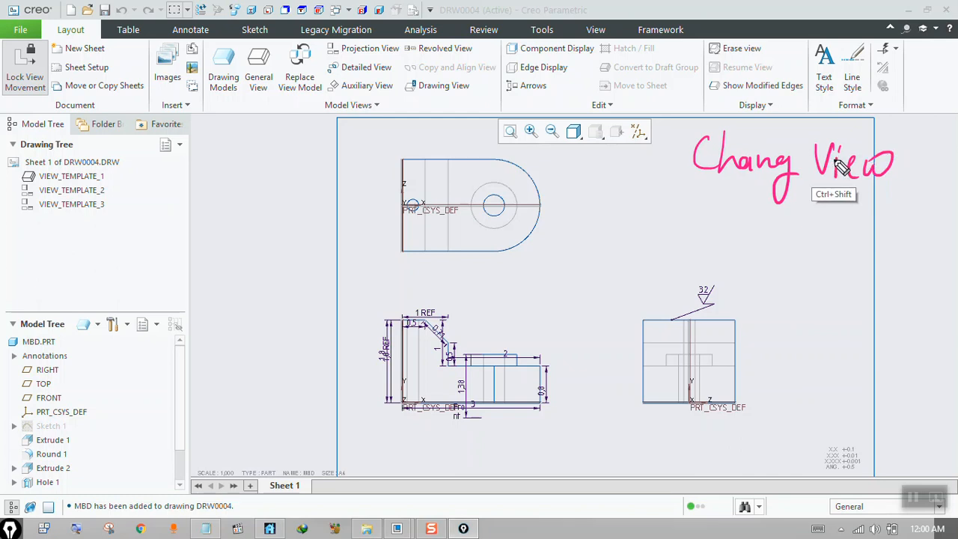
mouse_move(844, 165)
left_mouse_down("ctrl+shift")
mouse_move(894, 167)
mouse_move(849, 156)
mouse_move(838, 171)
left_mouse_up("ctrl+shift")
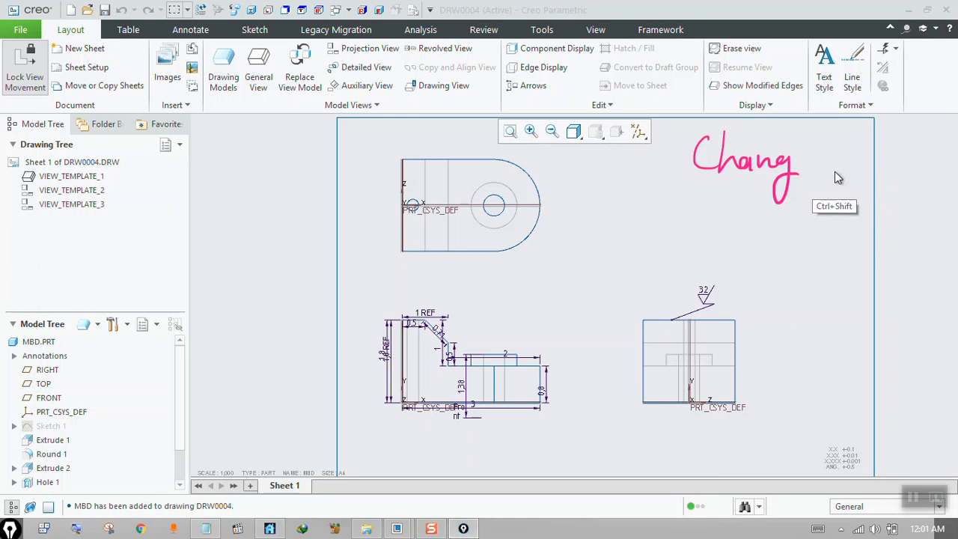
mouse_move(823, 131)
left_mouse_down()
mouse_move(845, 143)
mouse_move(851, 171)
mouse_move(913, 156)
mouse_move(943, 167)
left_mouse_up()
mouse_move(705, 211)
left_mouse_down()
mouse_move(762, 225)
mouse_move(891, 224)
mouse_move(864, 219)
left_mouse_up()
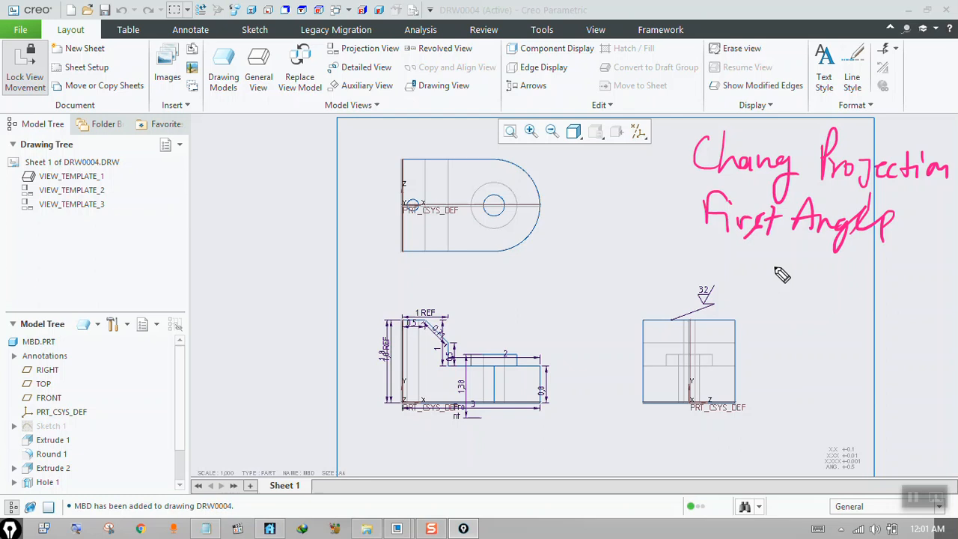
mouse_move(739, 246)
left_mouse_down()
mouse_move(890, 280)
mouse_move(920, 314)
mouse_move(935, 296)
left_mouse_up()
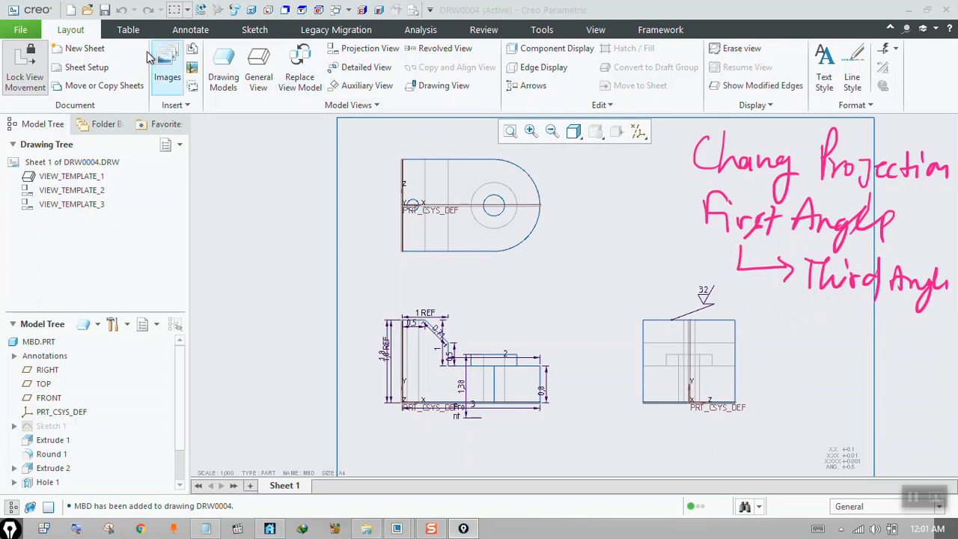
Switch back to Creo Parametric and open the detail options from the drawing's properties.
left_click(21, 30)
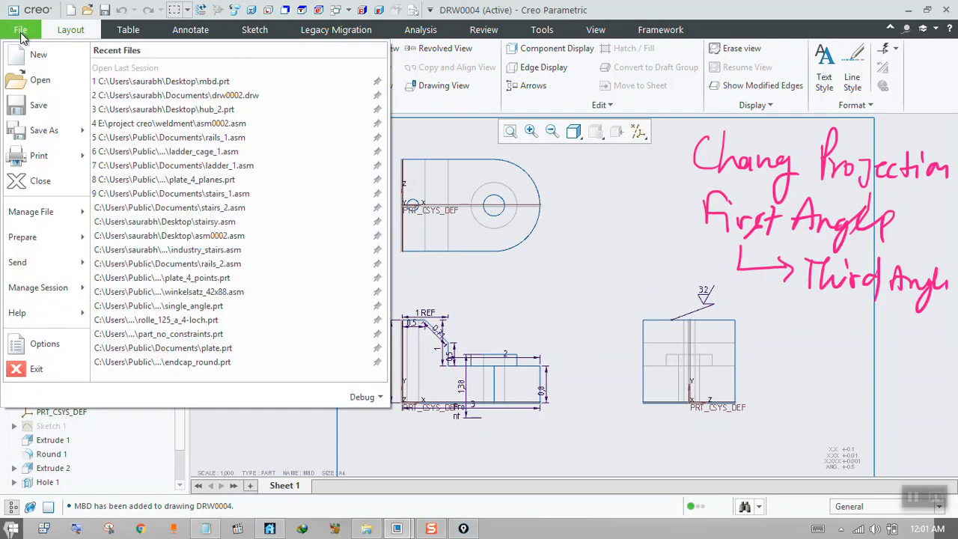
mouse_move(36, 214)
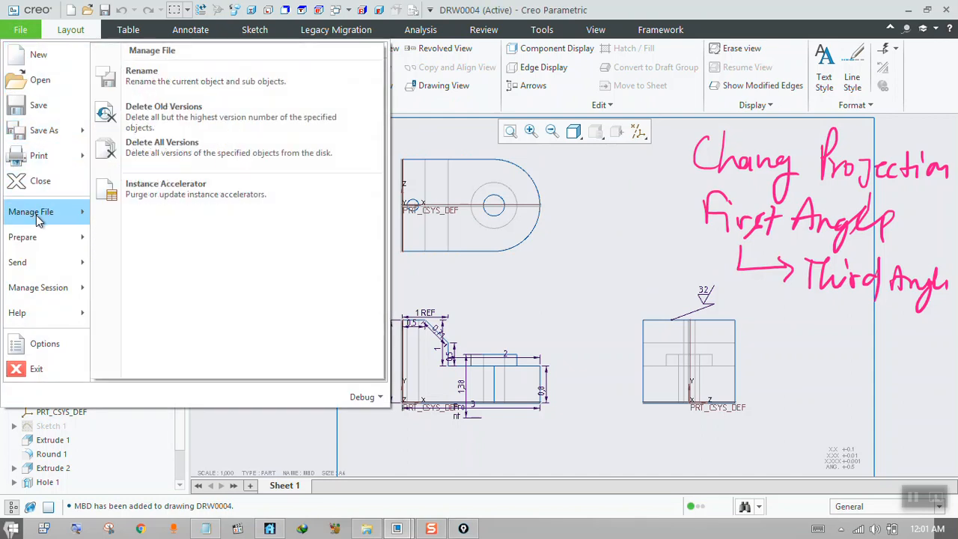
mouse_move(50, 236)
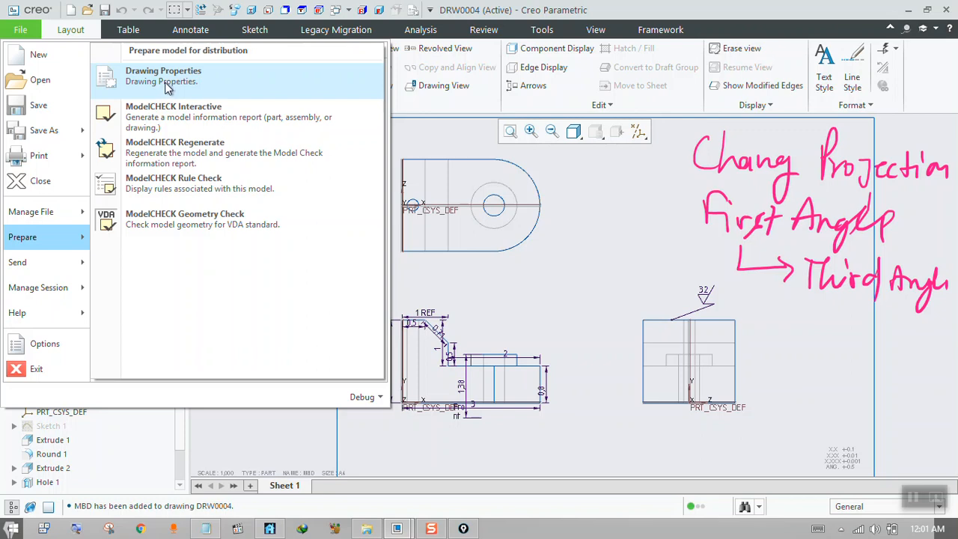
right_click(167, 88)
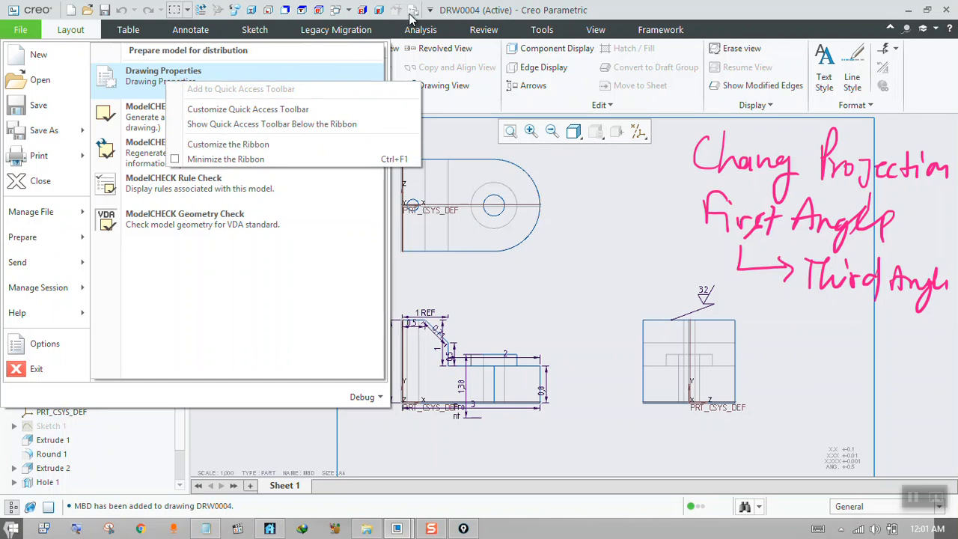
left_click(145, 86)
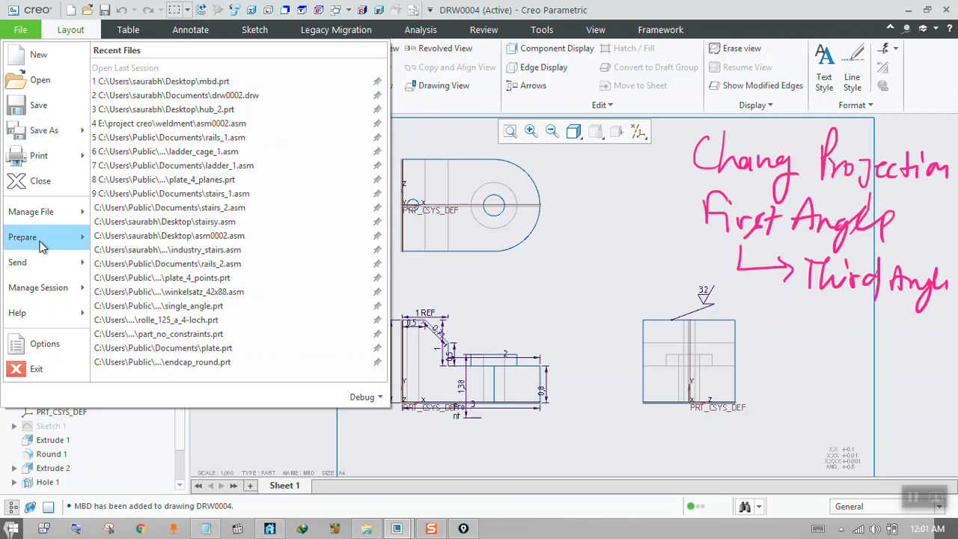
left_click(187, 93)
left_click_drag(469, 192, 339, 120)
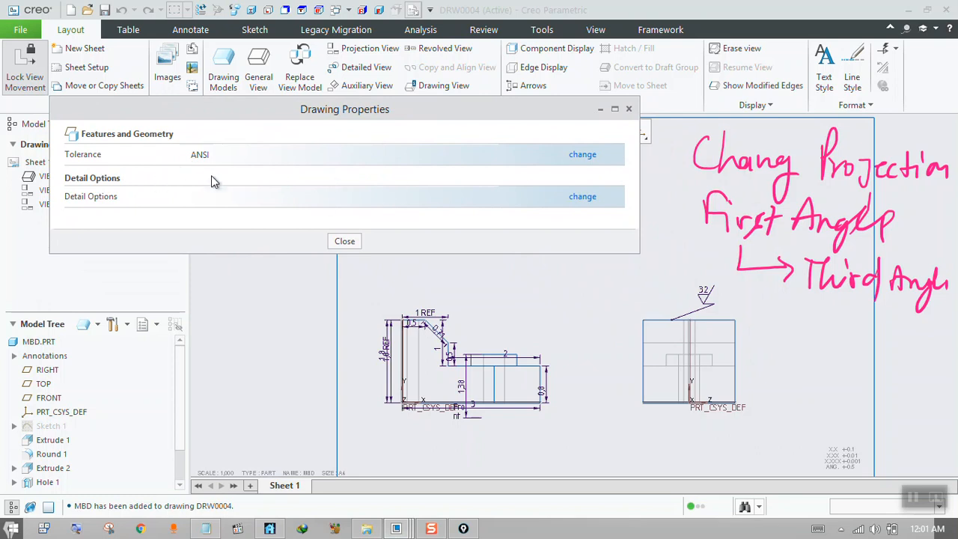
left_click(582, 197)
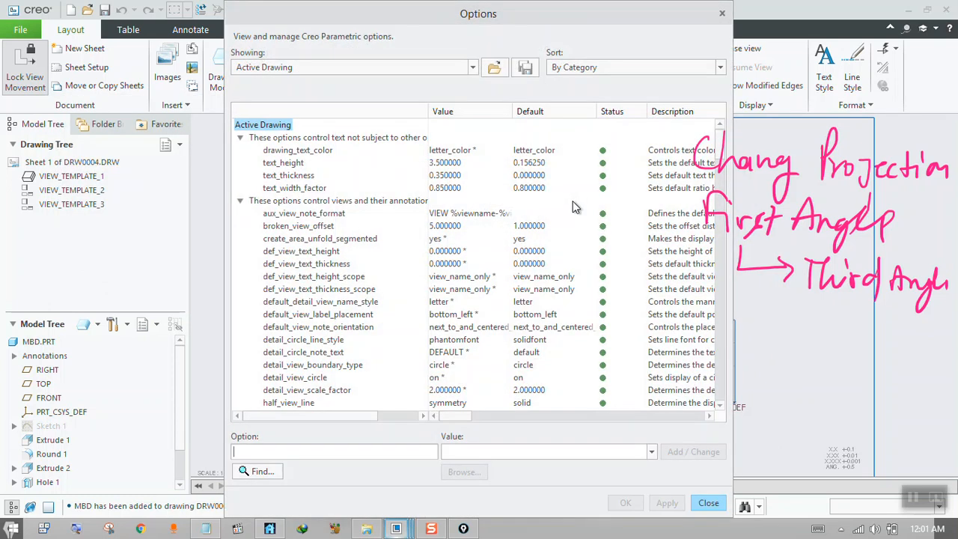
left_click_drag(608, 27, 475, 43)
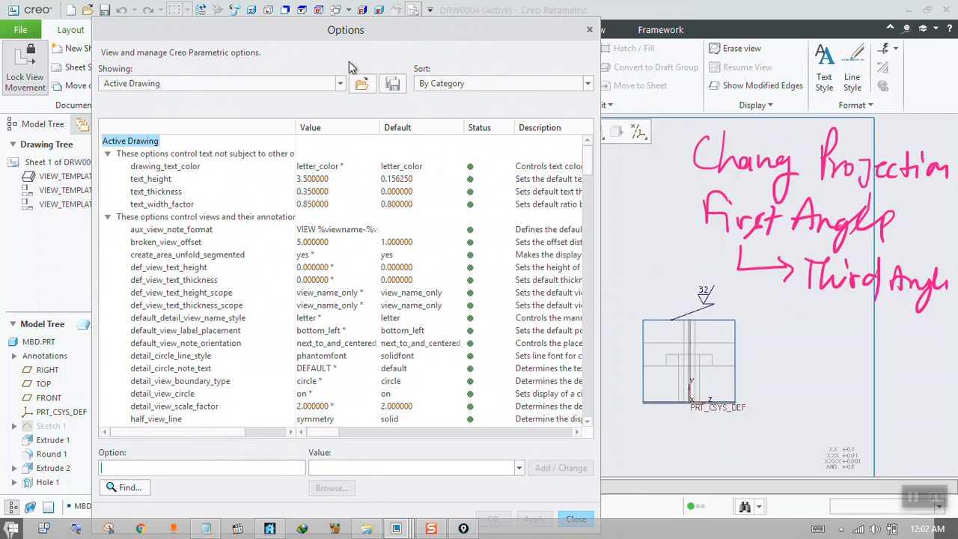
Set the projection_type option to third_angle for the active drawing, apply it and close the drawing properties.
left_click(107, 154)
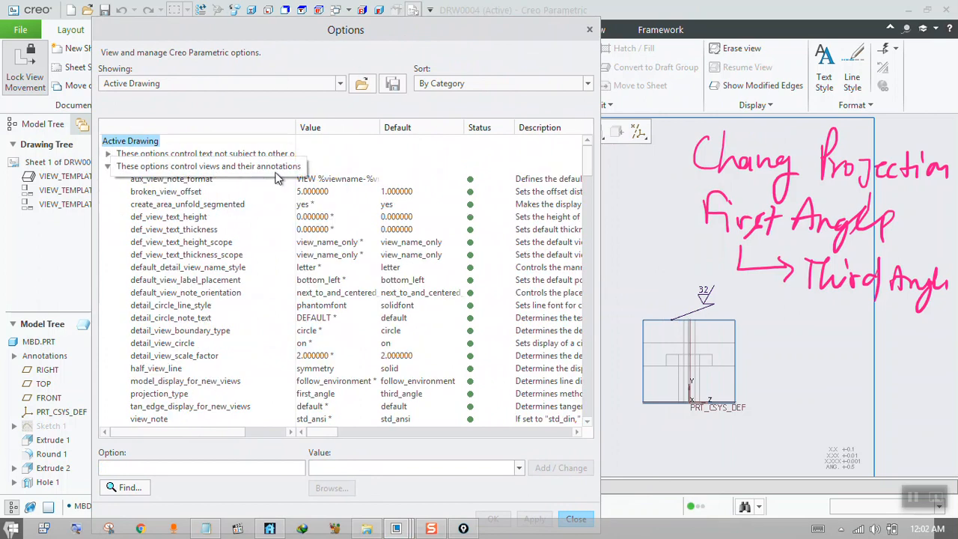
left_click_drag(588, 172, 587, 187)
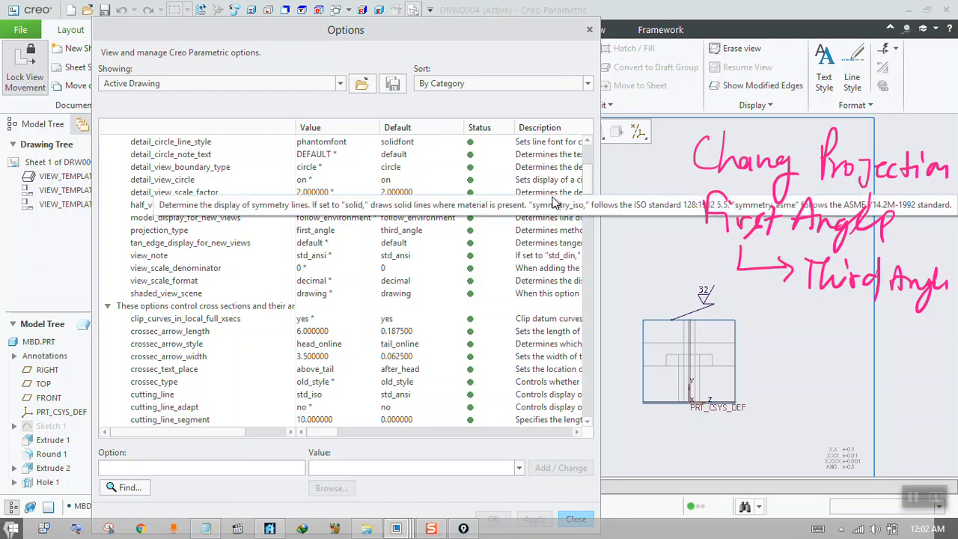
left_click(327, 231)
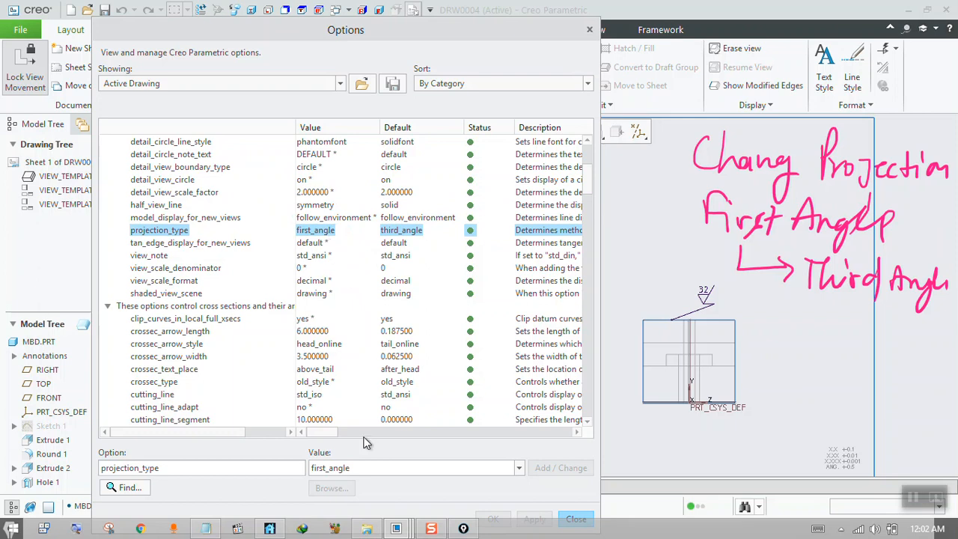
left_click(518, 467)
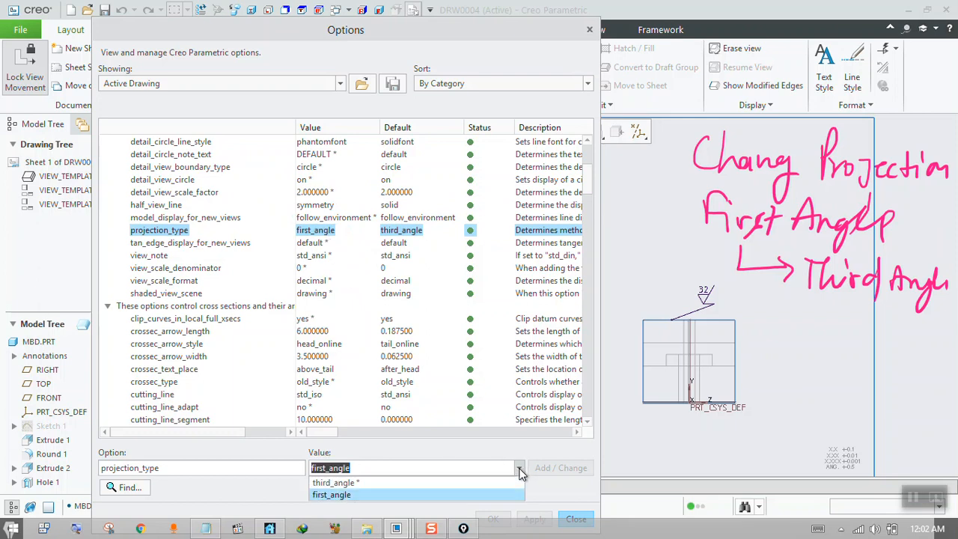
left_click(438, 484)
left_click_drag(537, 30, 543, 15)
left_click(568, 454)
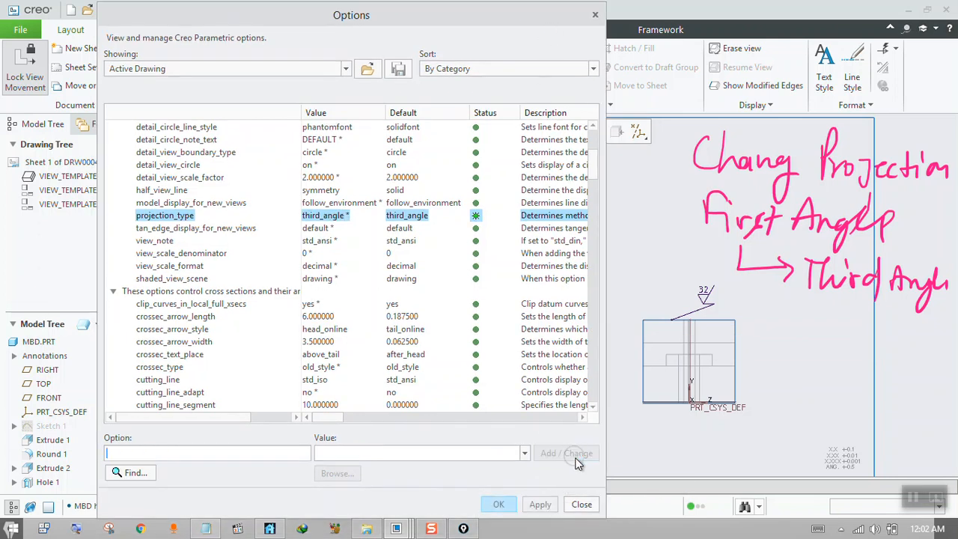
left_click(540, 505)
left_click(581, 504)
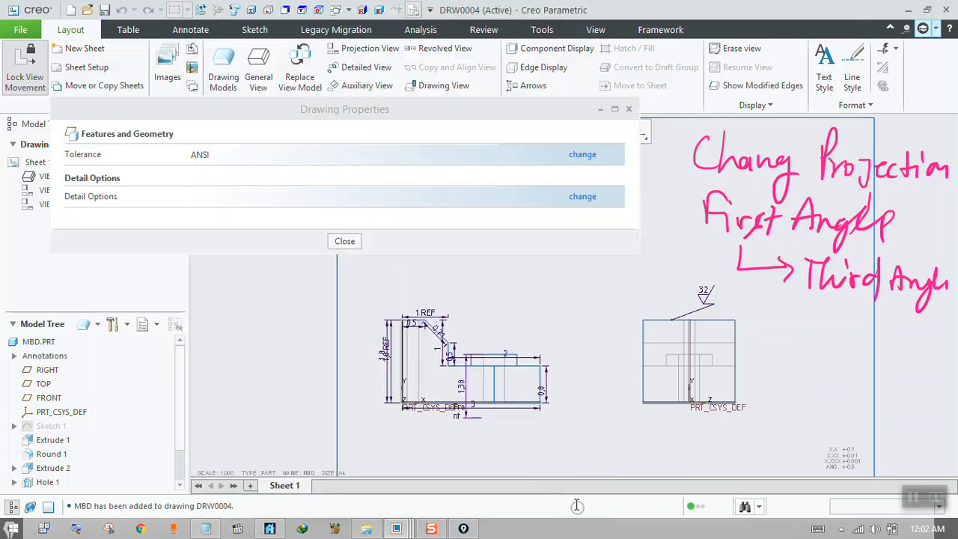
left_click(346, 241)
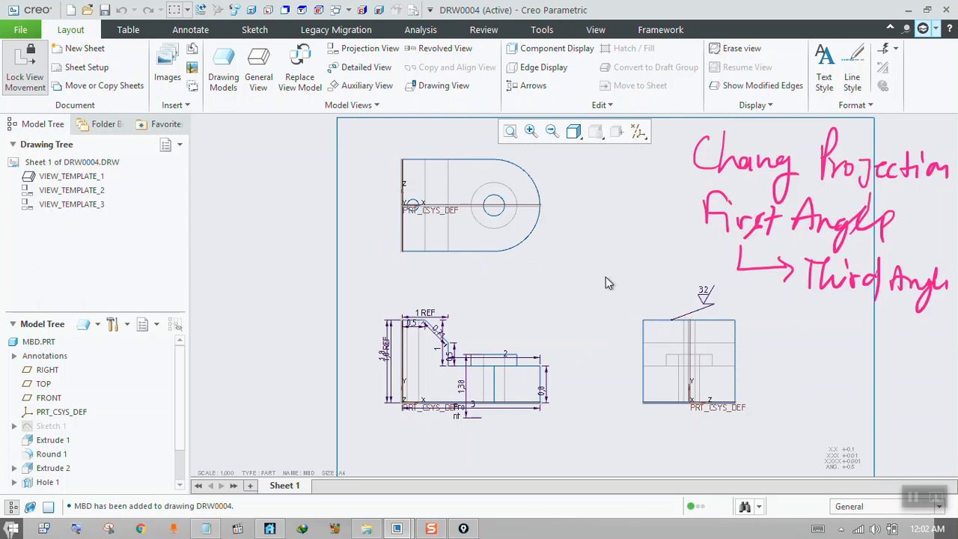
Delete the top view and the side view from the sheet, keeping only the front view.
left_click(523, 236)
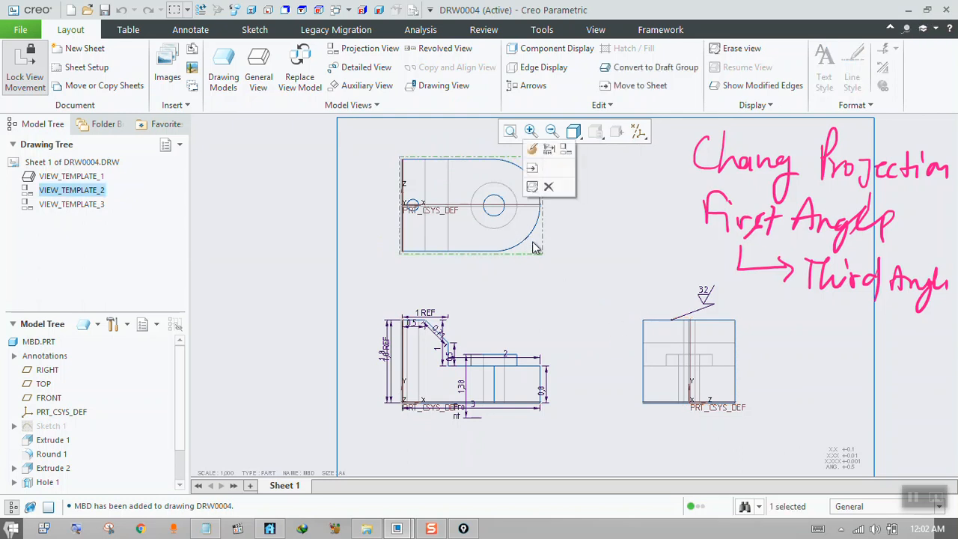
key("Delete")
left_click(642, 329)
key("Delete")
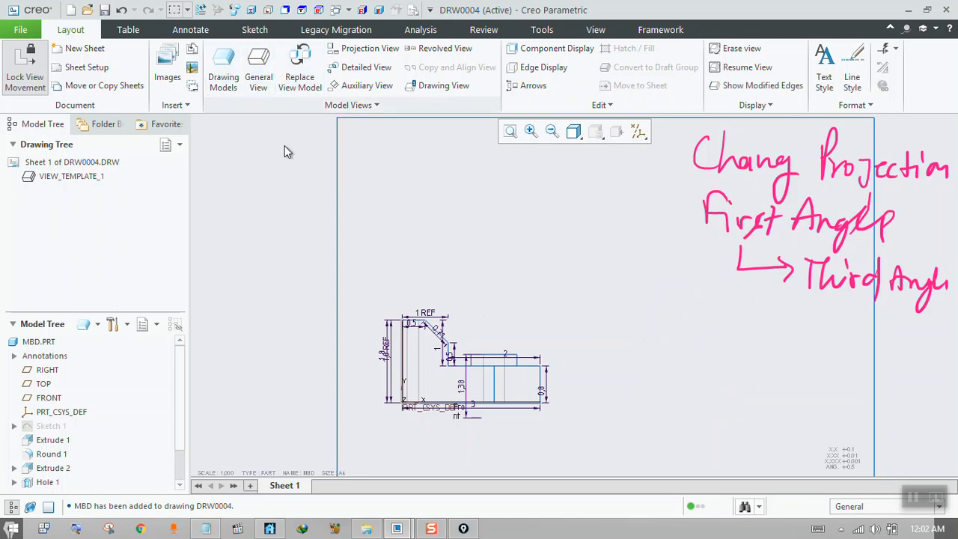
Create two projection views of the front view, placing one above it and one to its right.
left_click(423, 345)
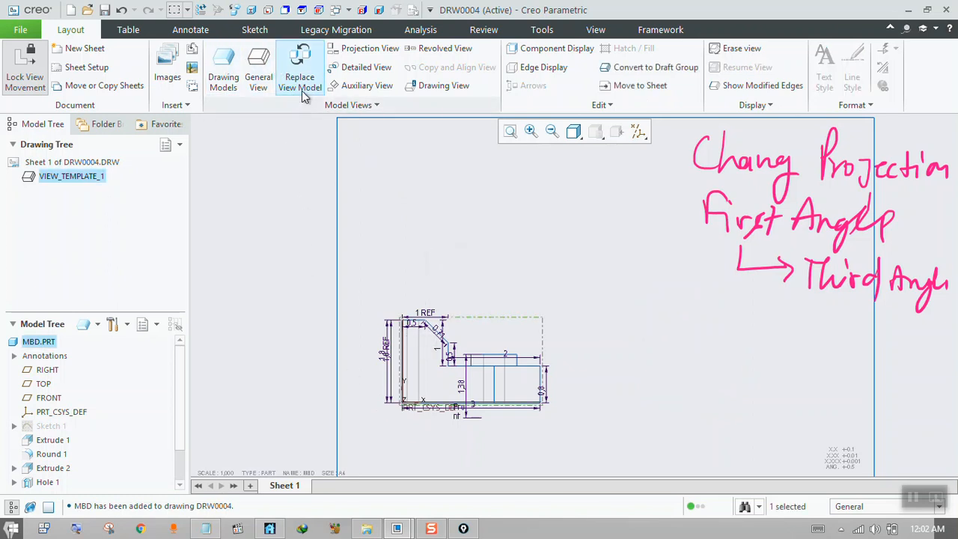
left_click(366, 51)
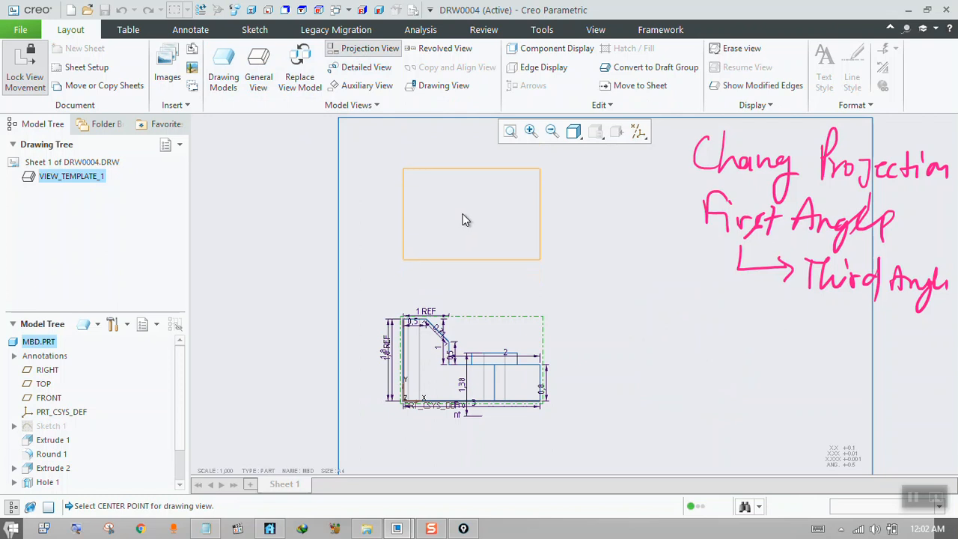
left_click(461, 214)
left_click(513, 358)
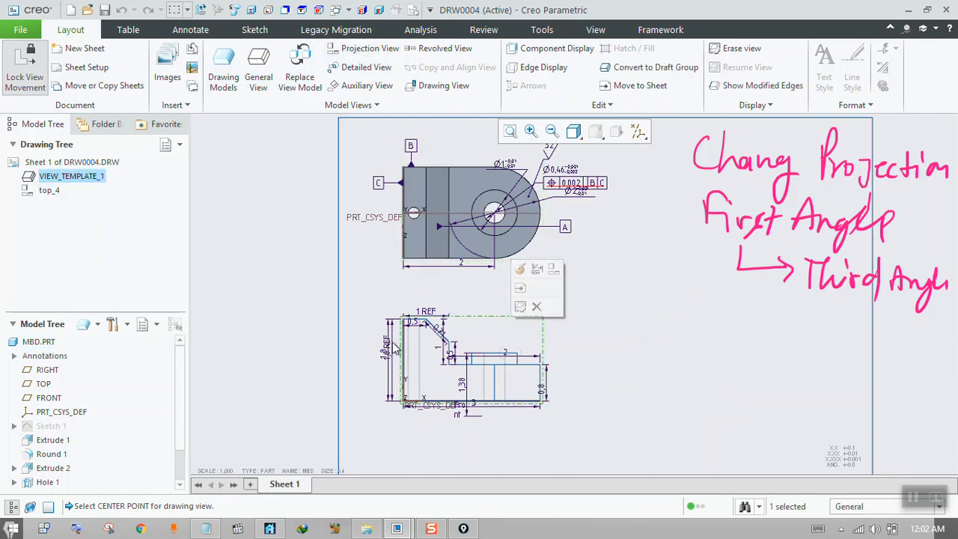
left_click(348, 49)
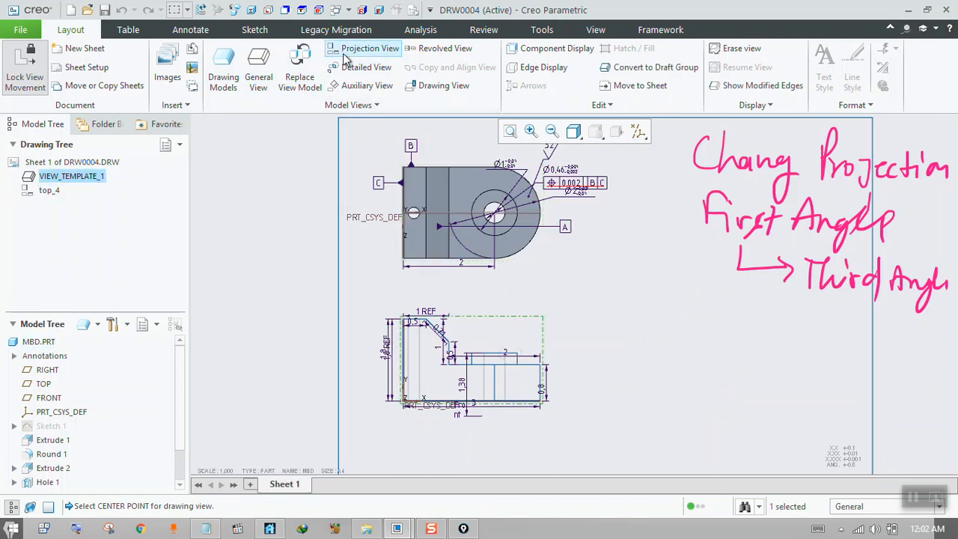
left_click(643, 358)
left_click(732, 379)
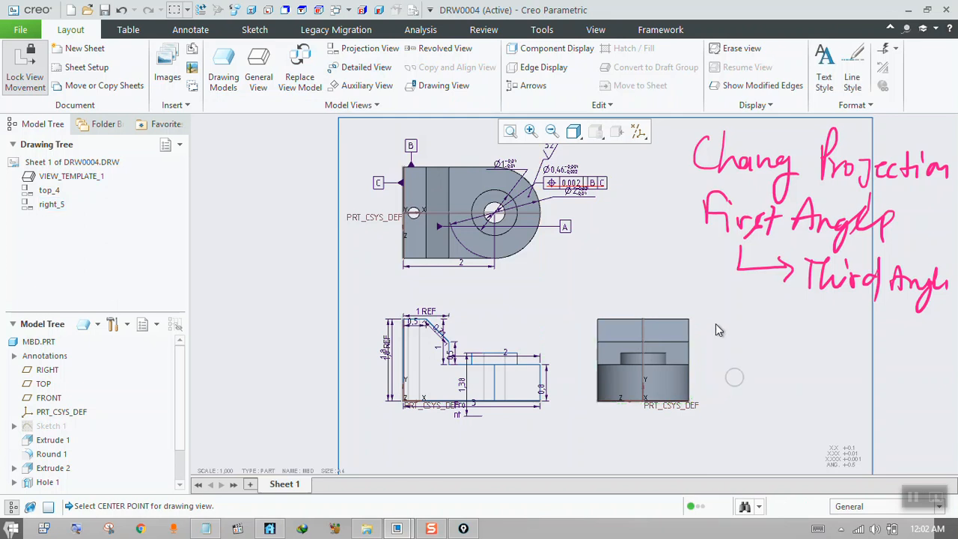
Set the display style of the new right-hand projection view to Hidden in its view properties.
left_click(626, 344)
left_click(618, 337)
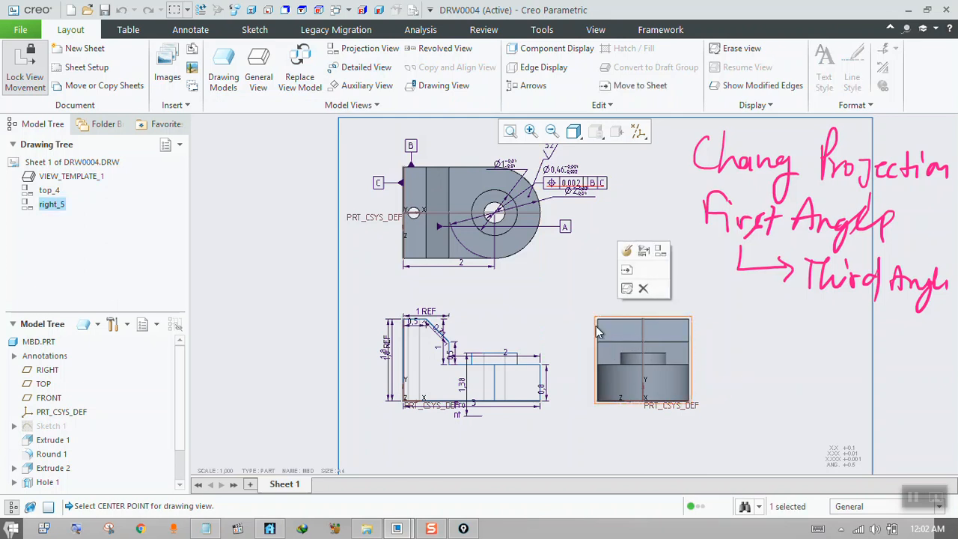
double_click(596, 327)
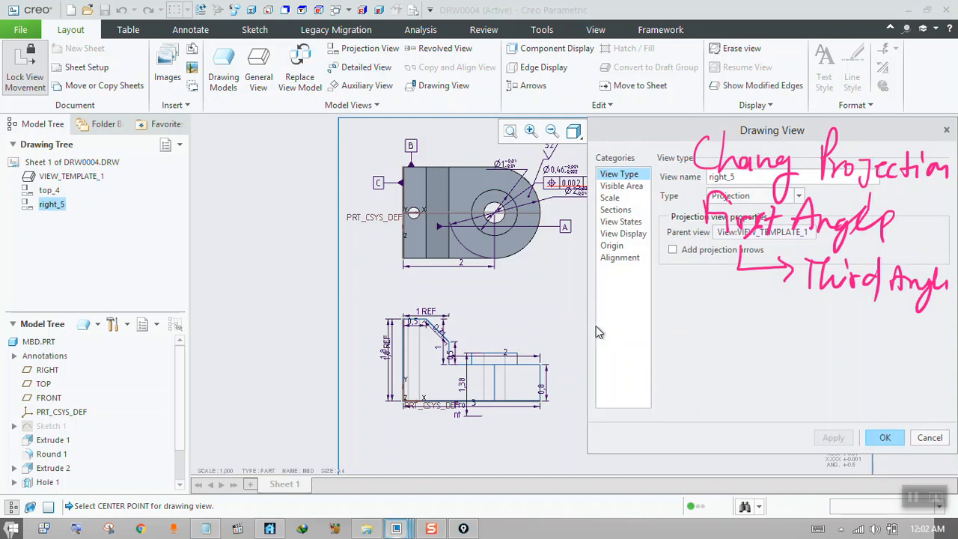
left_click_drag(678, 130, 318, 108)
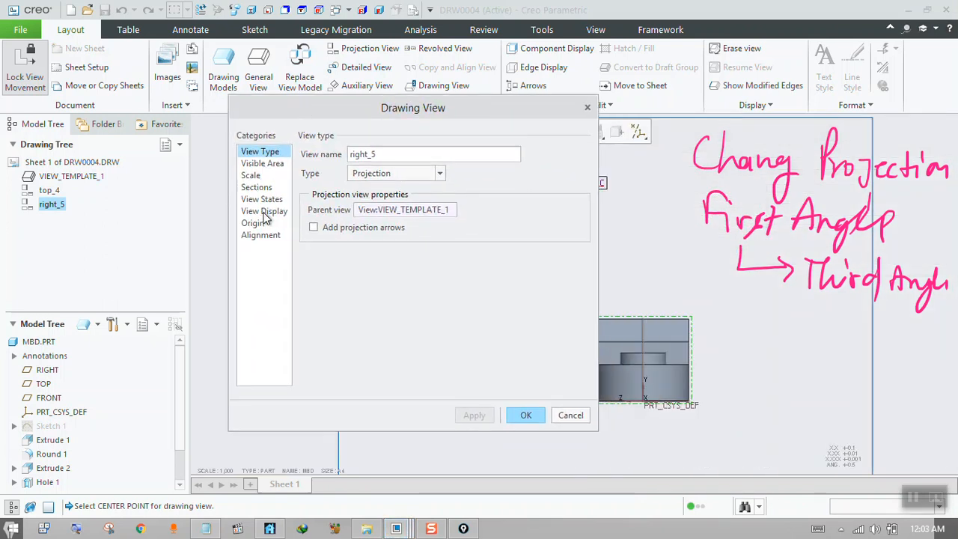
left_click(264, 212)
left_click(271, 201)
left_click(266, 224)
left_click(267, 212)
left_click(421, 194)
left_click(417, 169)
left_click(417, 169)
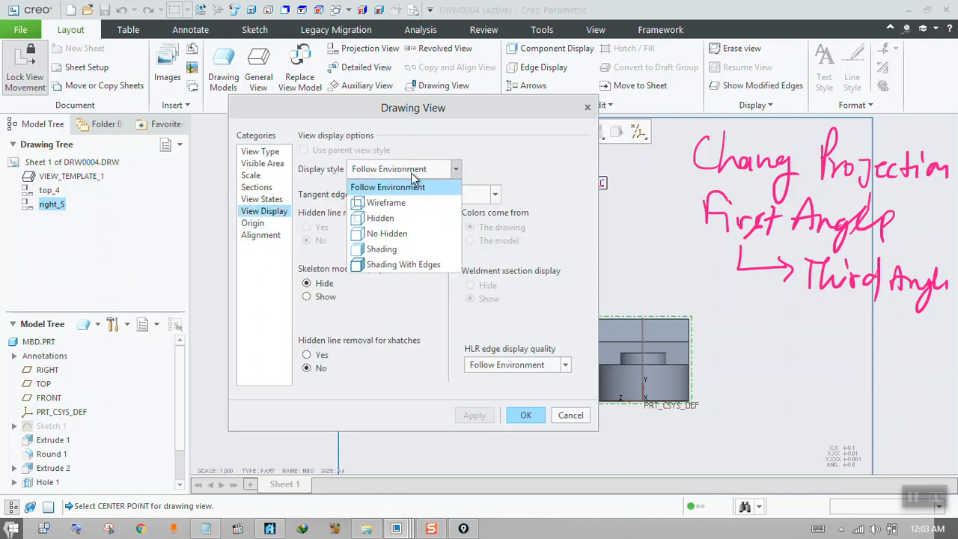
left_click(392, 220)
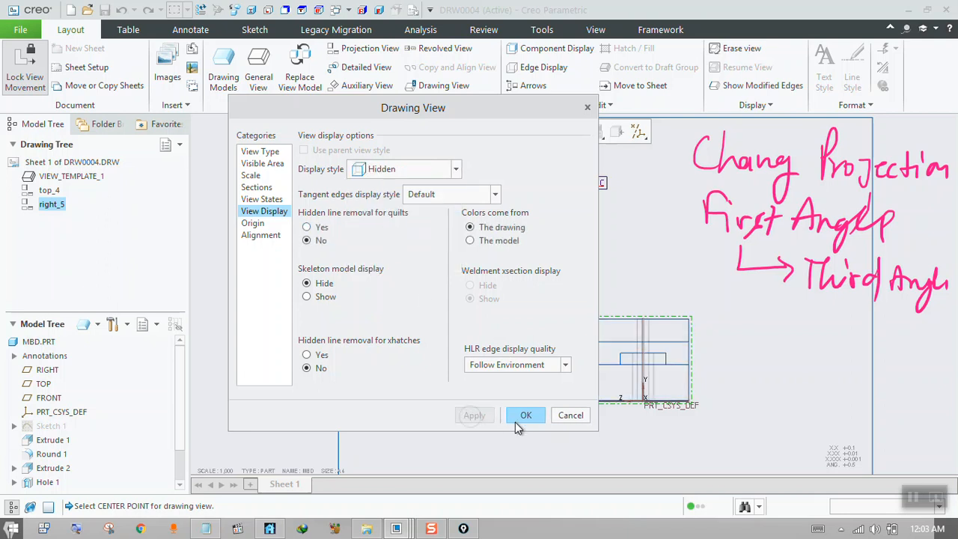
left_click(515, 418)
Set the display style of the new top projection view to Hidden in its view properties.
double_click(490, 235)
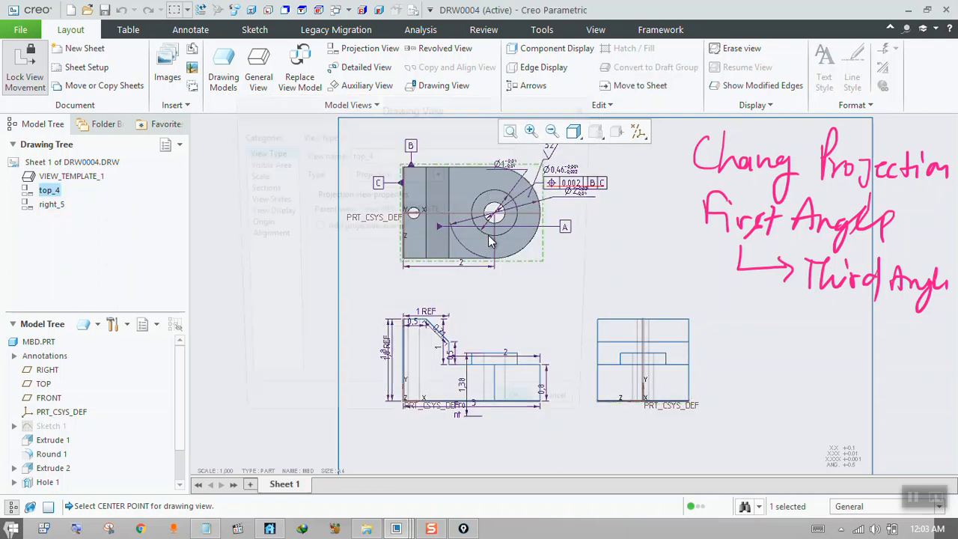
left_click(262, 199)
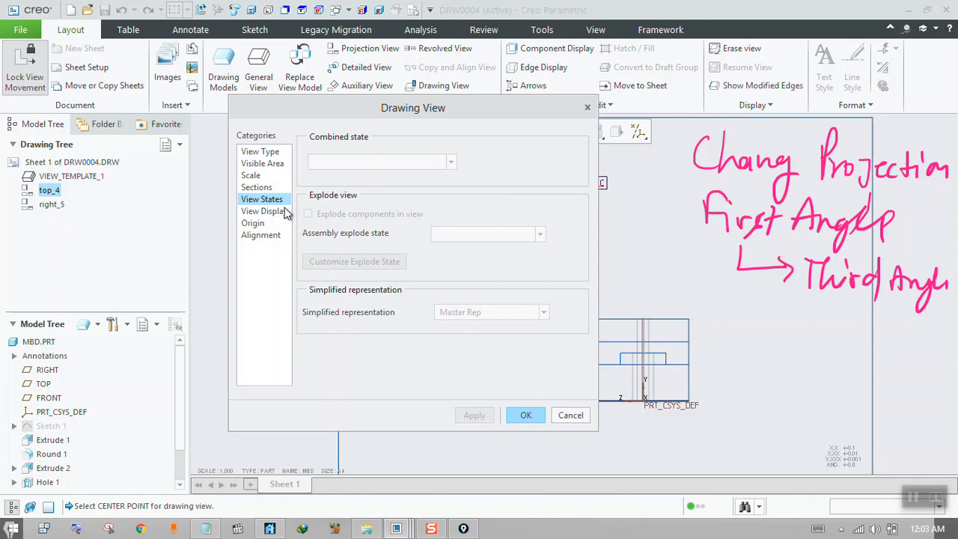
left_click(263, 211)
left_click(396, 169)
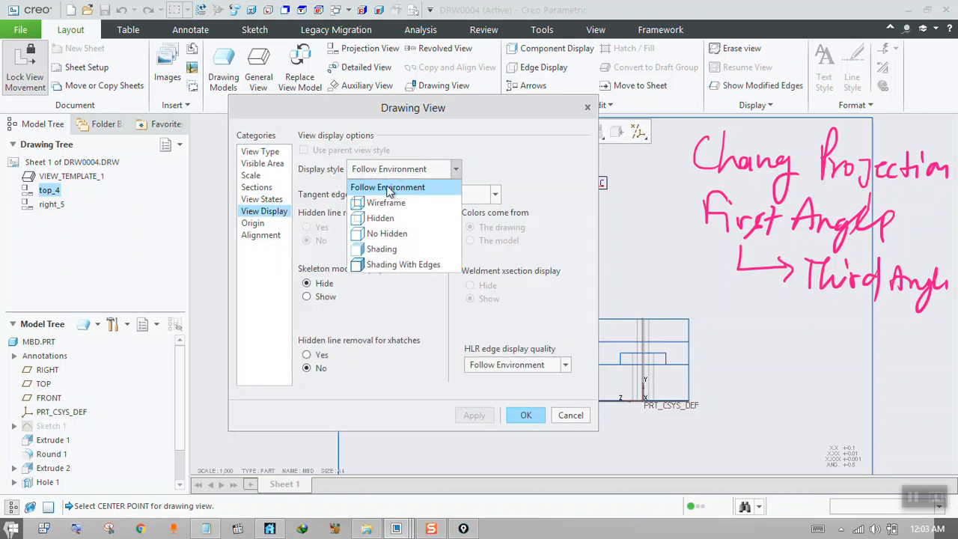
left_click(382, 219)
left_click(521, 418)
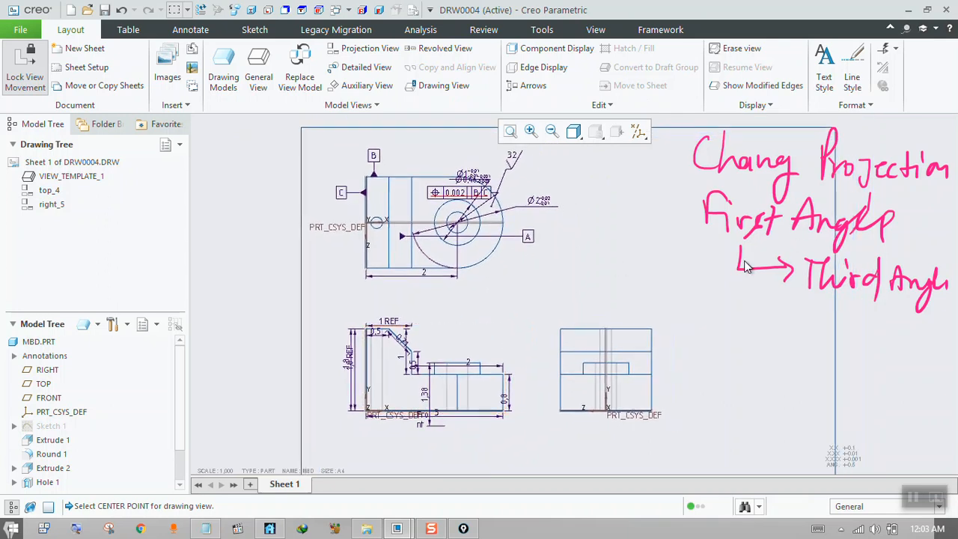
Switch to Epic Pen, minimize the Snagit window that opens, and erase all handwritten projection notes from the screen.
key("ctrl+shift+p")
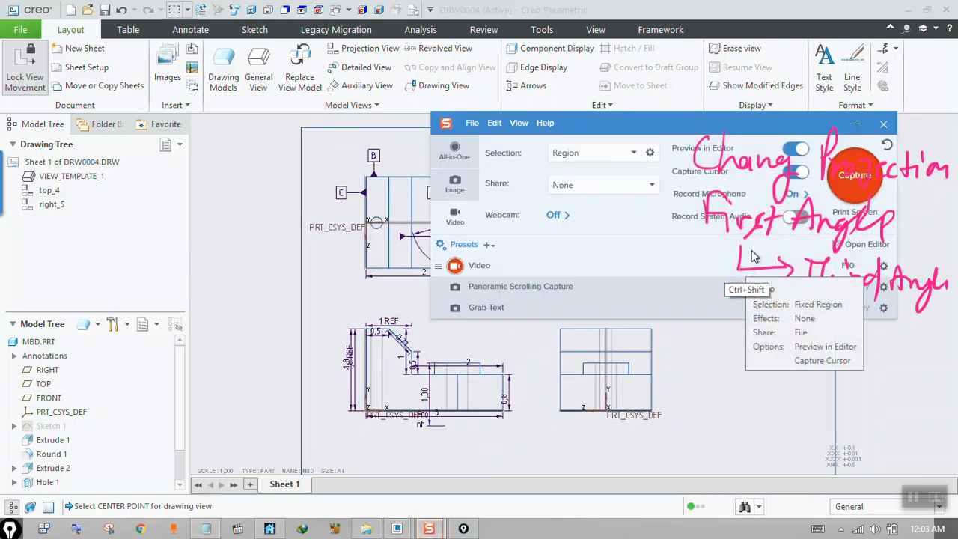
left_click(857, 124)
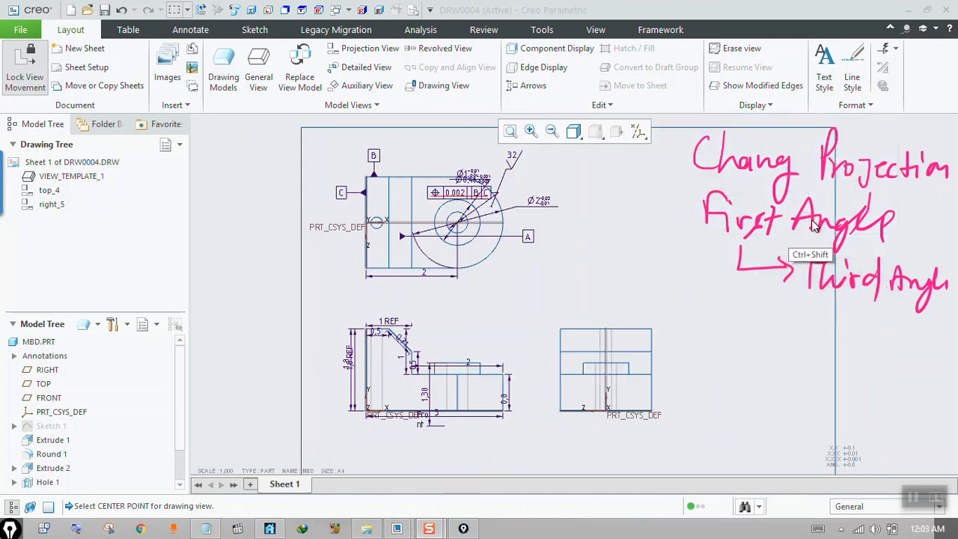
key("ctrl+shift+5")
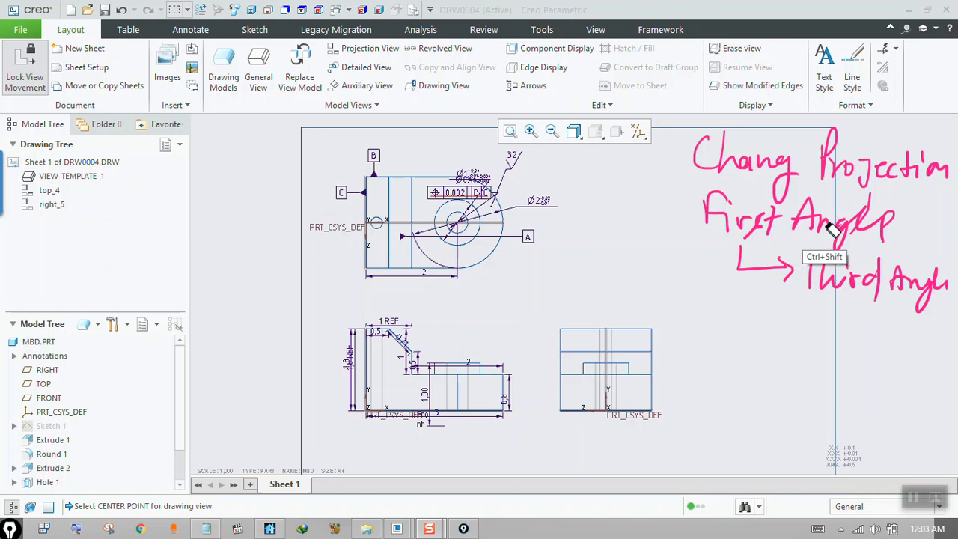
mouse_move(829, 229)
left_mouse_down()
mouse_move(921, 169)
mouse_move(716, 202)
mouse_move(845, 210)
mouse_move(909, 178)
mouse_move(734, 278)
mouse_move(801, 283)
left_mouse_up()
key("ctrl+shift+2")
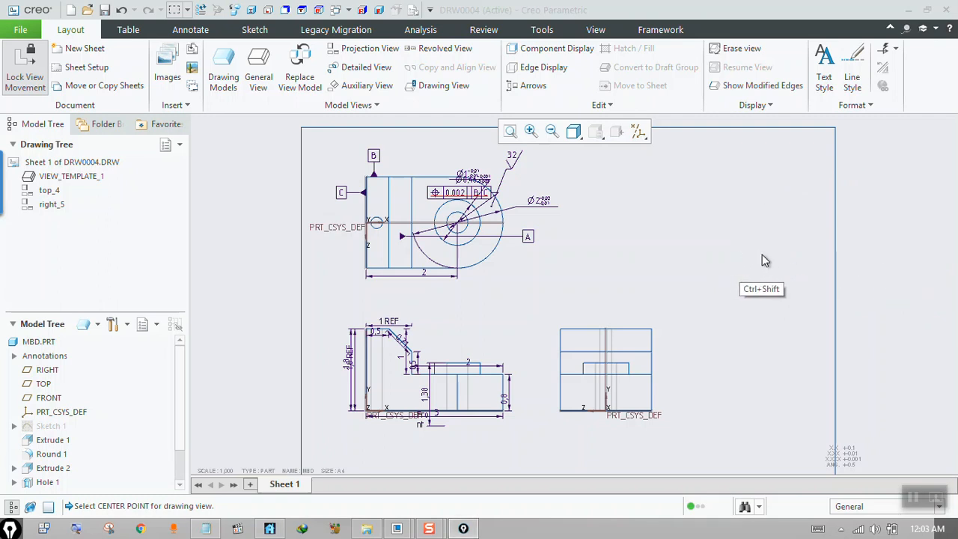
Open the handwritten notes image 1.jpg from File Explorer, read its first question, and close the image and put away the folder.
left_click(367, 527)
double_click(375, 231)
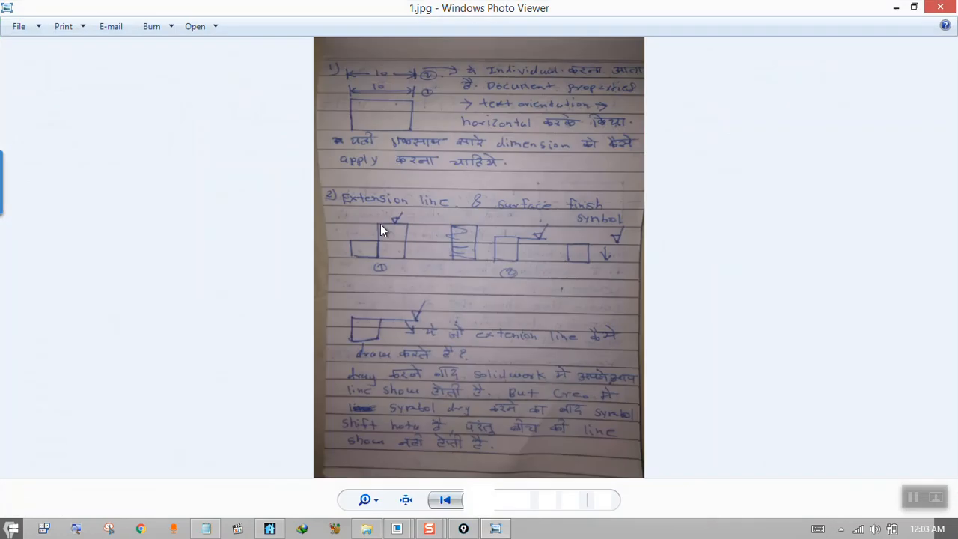
scroll(416, 98, "up", 5)
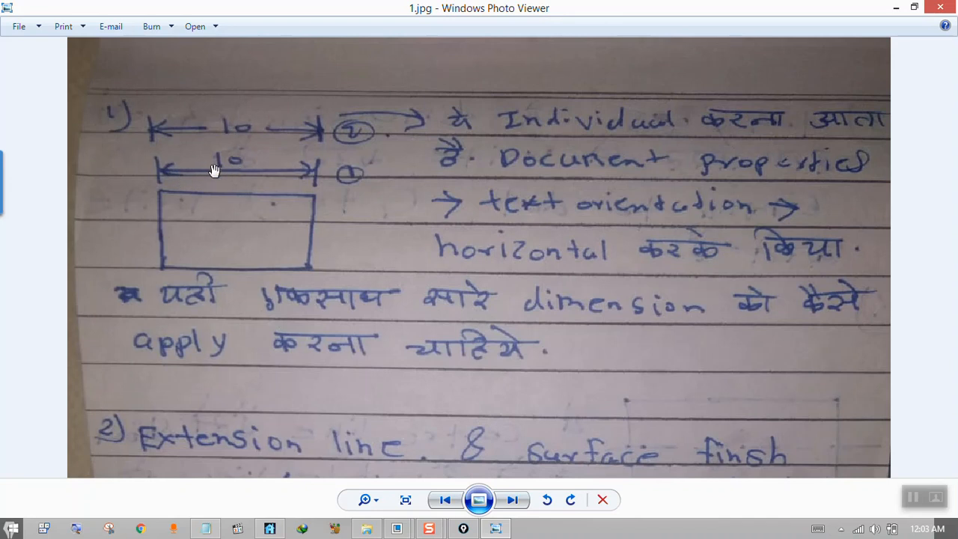
left_click(940, 8)
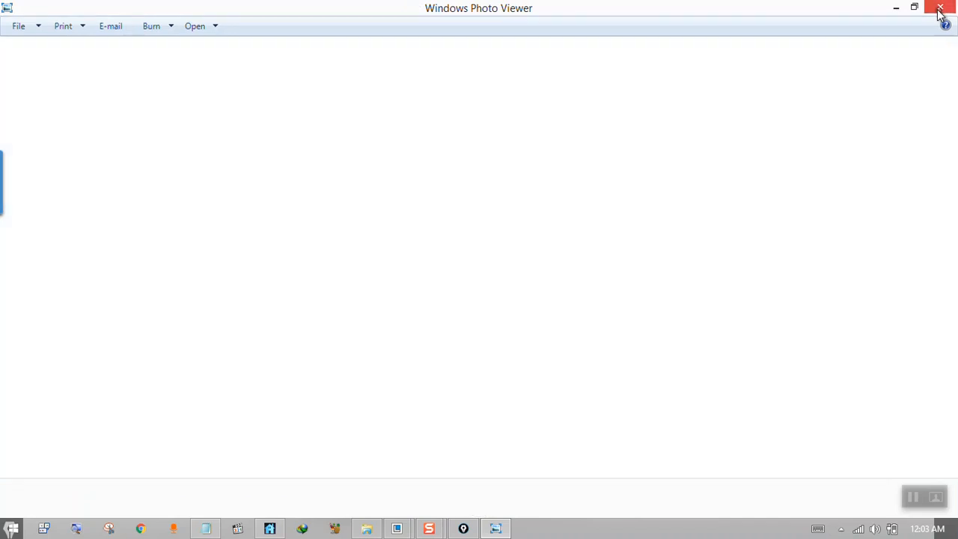
left_click(722, 66)
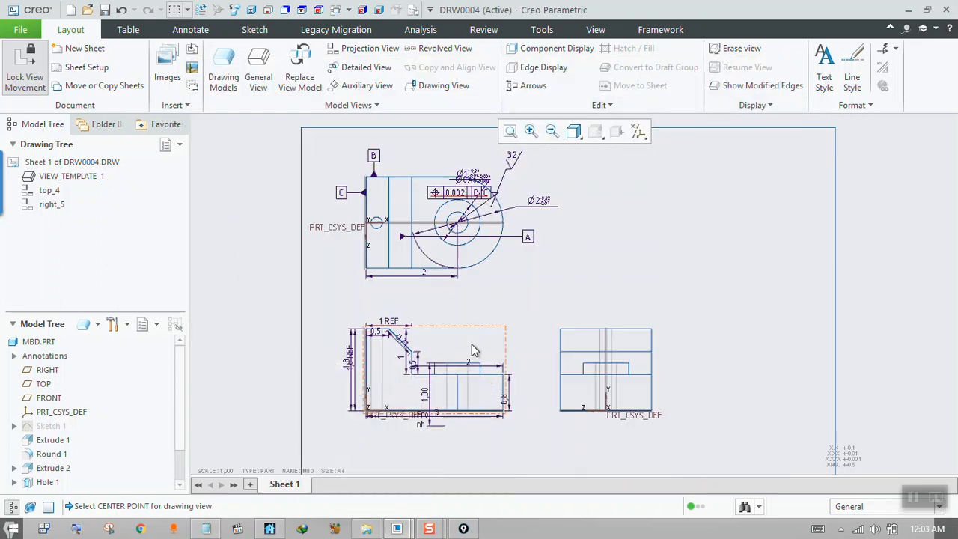
Reopen 1.jpg to examine the question on horizontal dimension text orientation, and minimize the viewer and the folder.
left_click(366, 528)
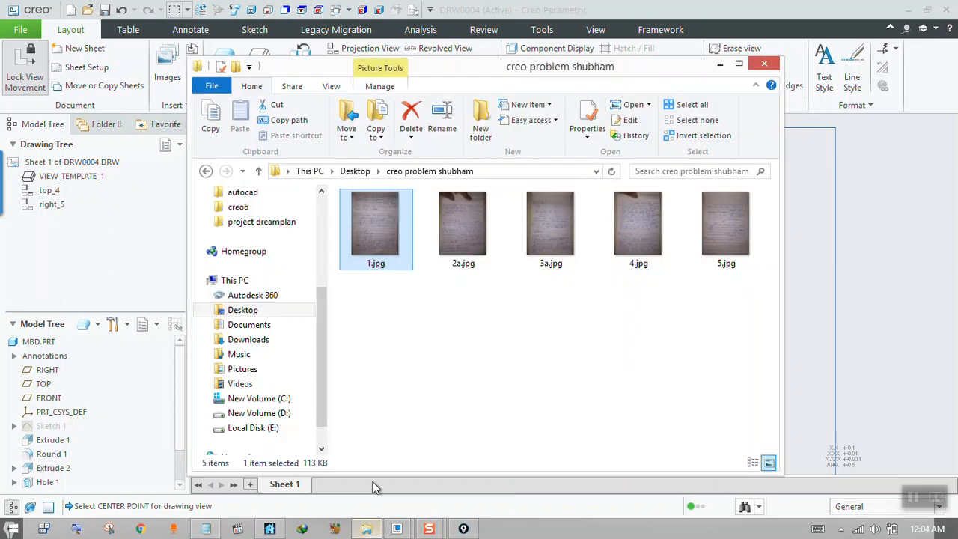
double_click(384, 240)
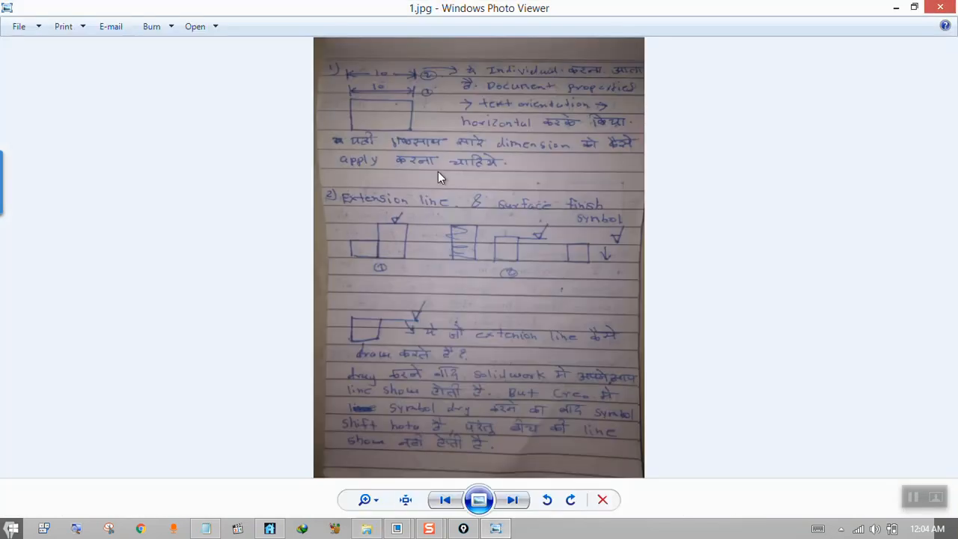
scroll(427, 73, "up", 4)
left_click_drag(428, 116, 443, 159)
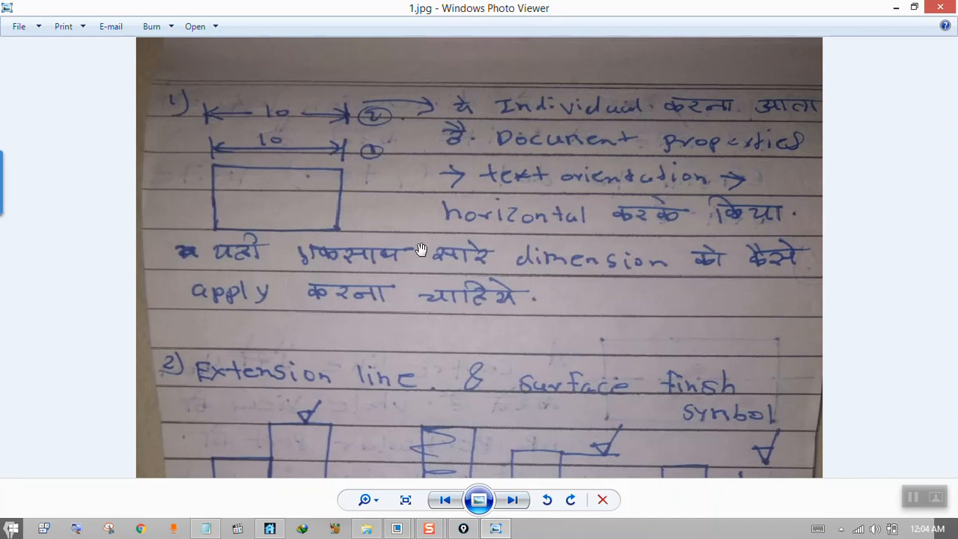
left_click(897, 10)
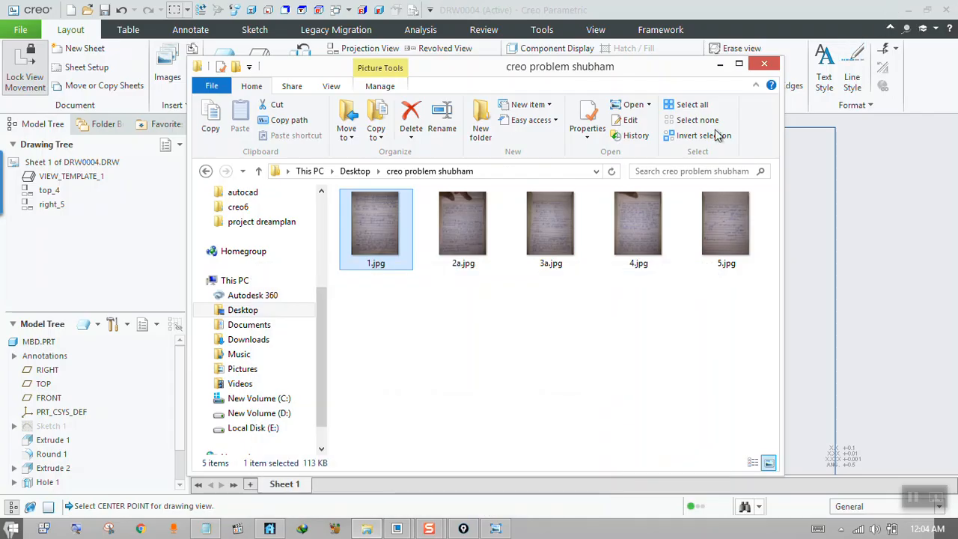
left_click(718, 60)
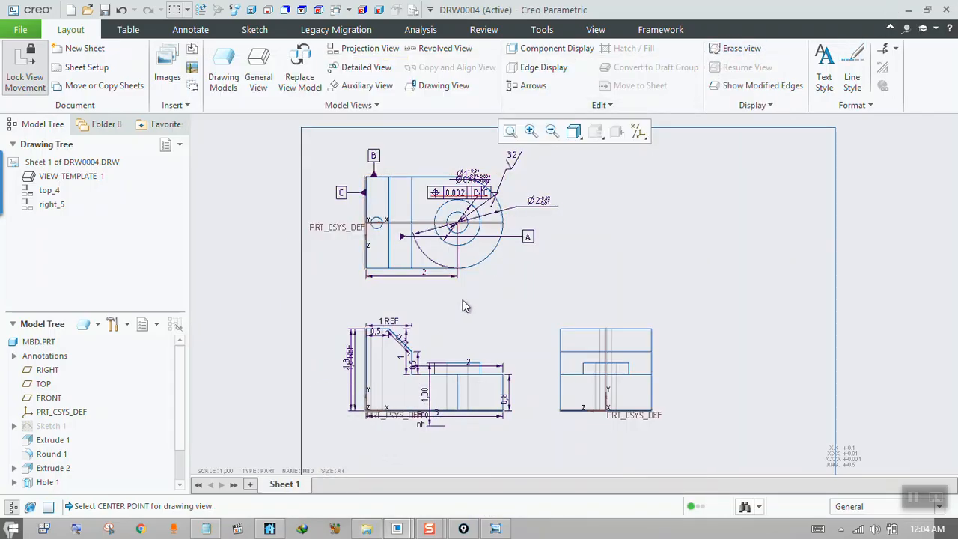
Switch to the MBD part window and orient the model to the FRONT annotation plane to examine its dimension text.
left_click(396, 528)
left_click(378, 481)
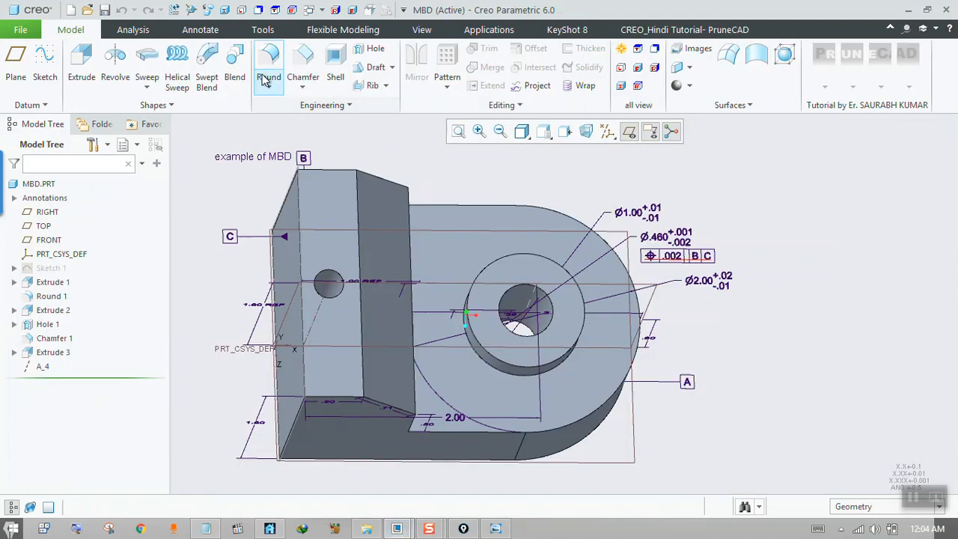
left_click(212, 34)
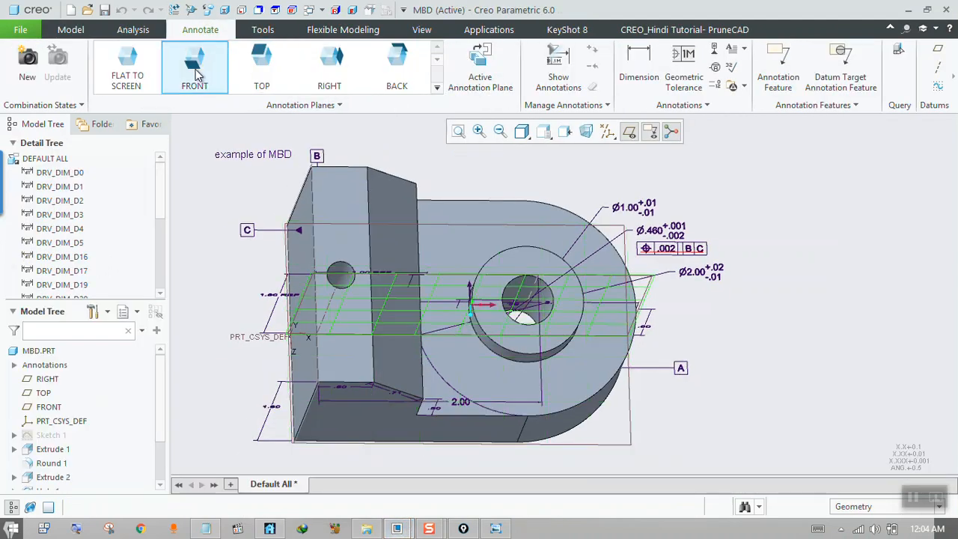
left_click(480, 71)
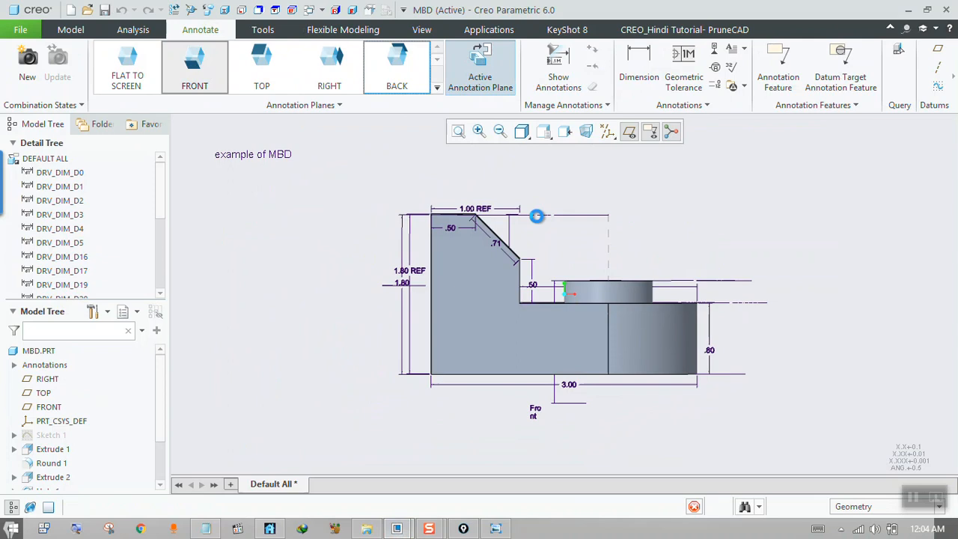
scroll(493, 235, "down", 3)
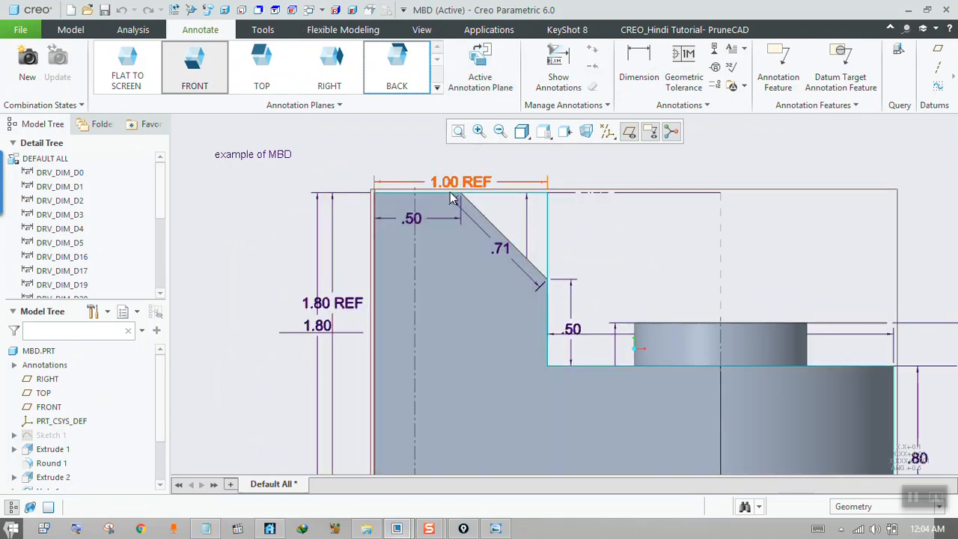
Switch back to drawing DRW0004 and examine the orientation of the front view's dimension text.
mouse_move(397, 528)
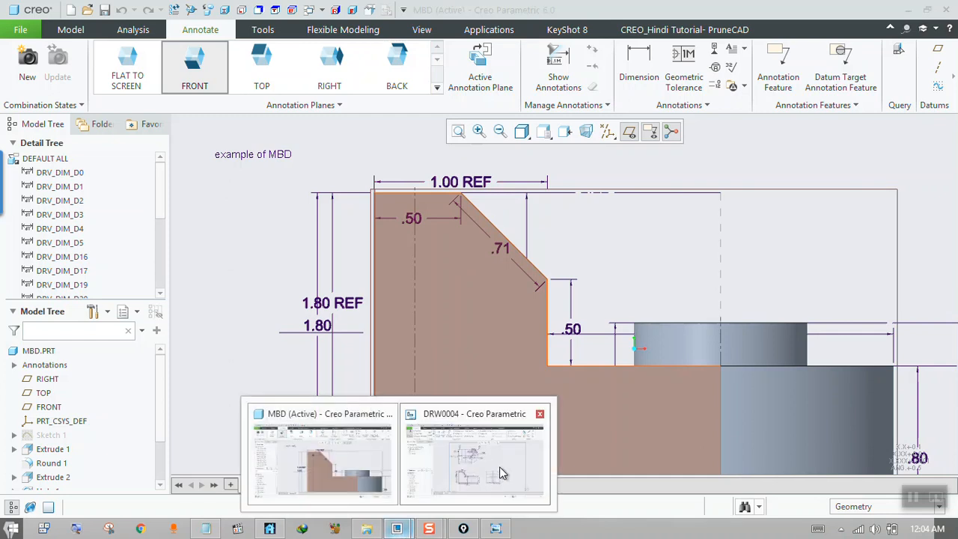
left_click(500, 466)
scroll(411, 191, "up", 3)
scroll(408, 424, "down", 5)
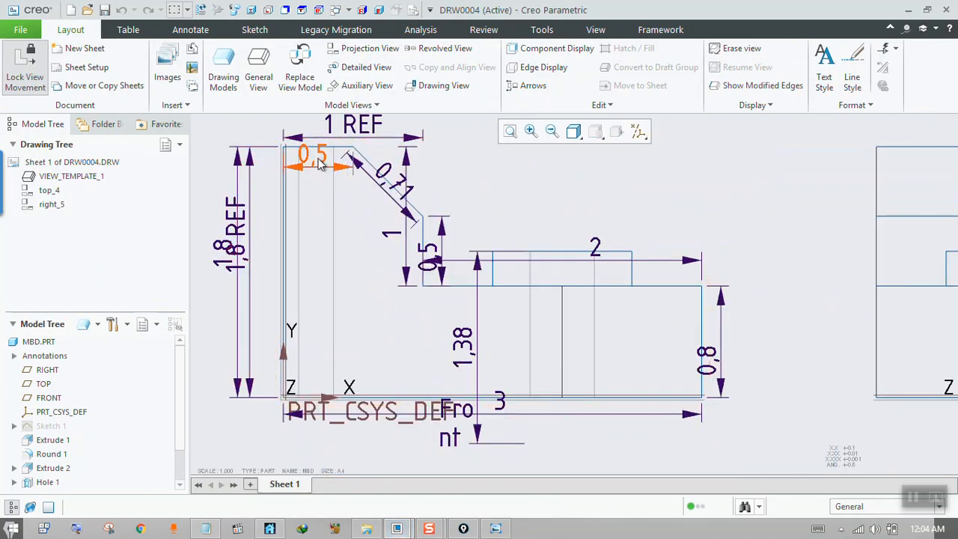
Set the drawing sheet scale to 1.5.
scroll(504, 356, "up", 3)
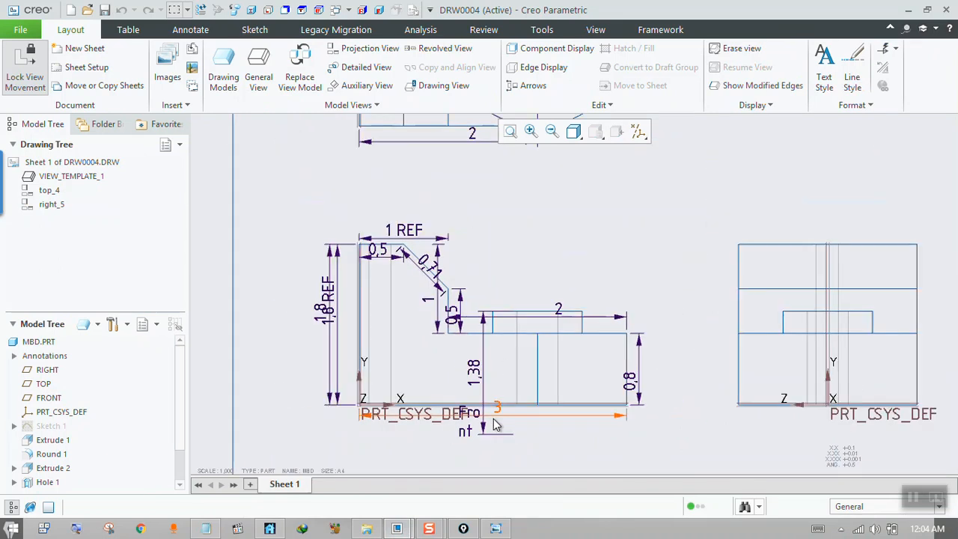
scroll(375, 381, "up", 3)
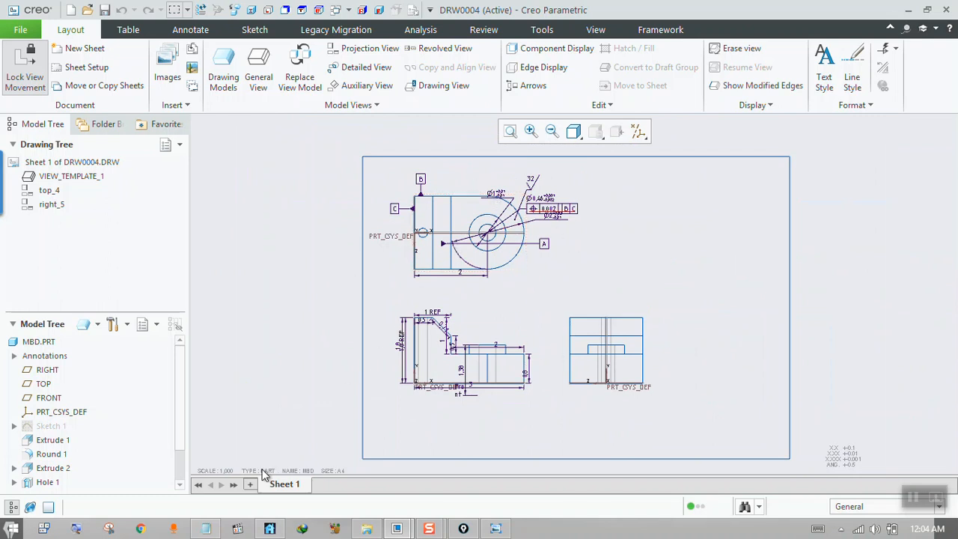
double_click(224, 470)
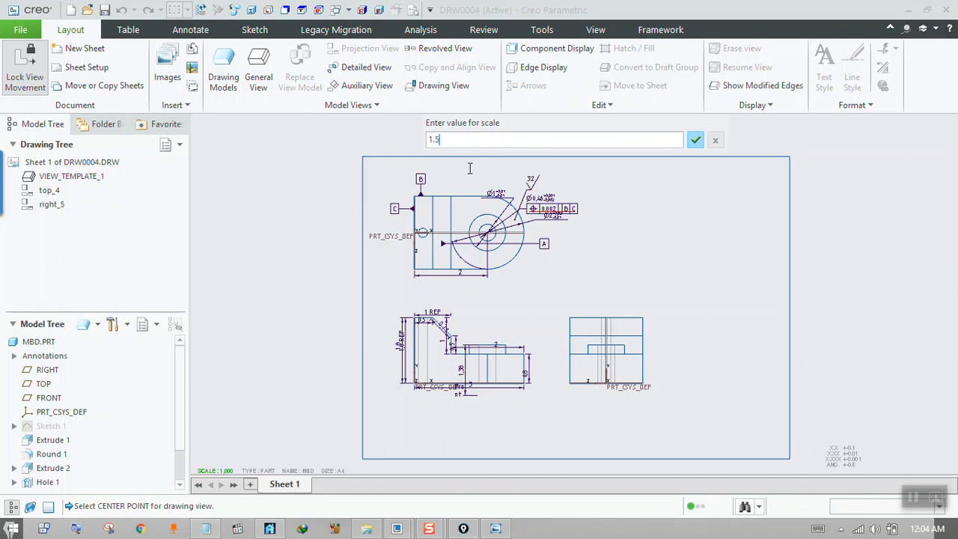
key("Return")
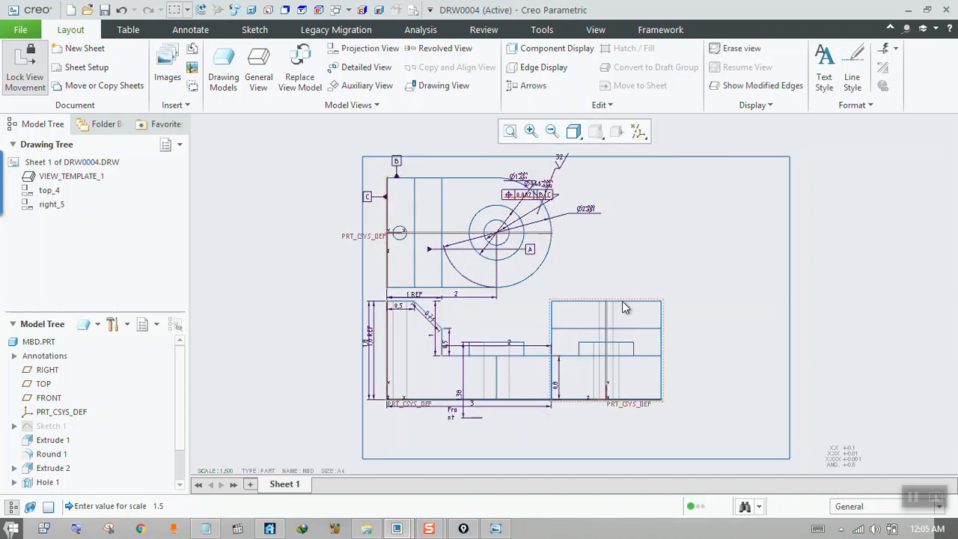
Unlock view movement and shift the front view down and slightly right on the sheet, away from the top view.
left_click(561, 315)
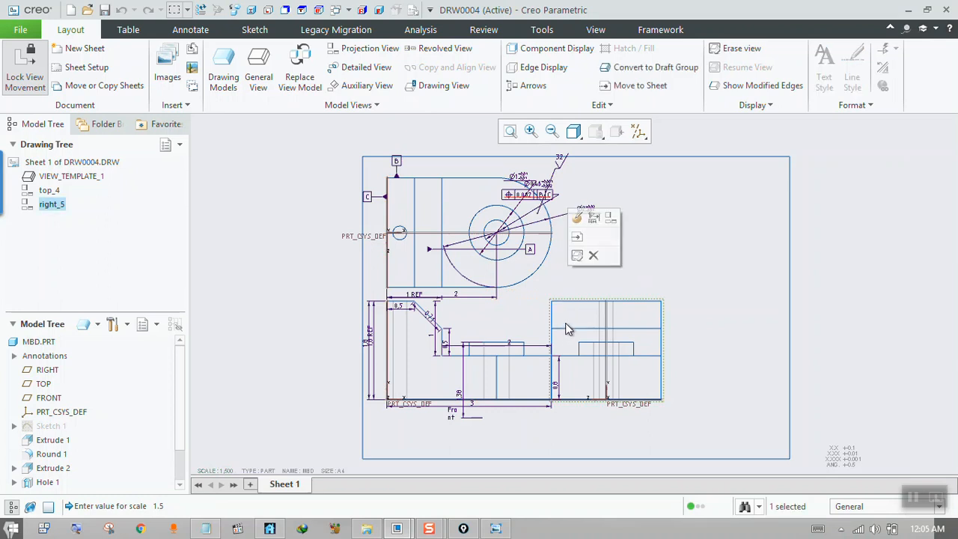
left_click(461, 370)
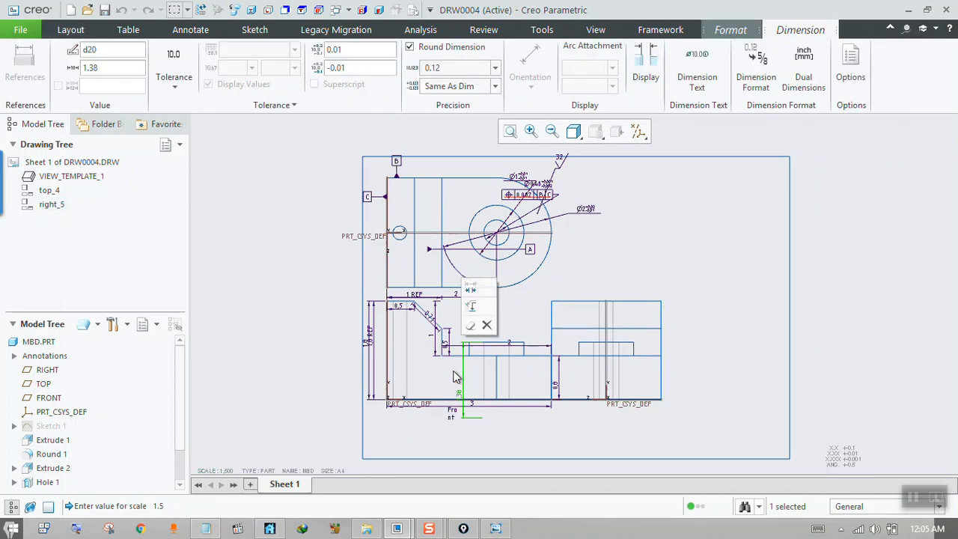
left_click(453, 376)
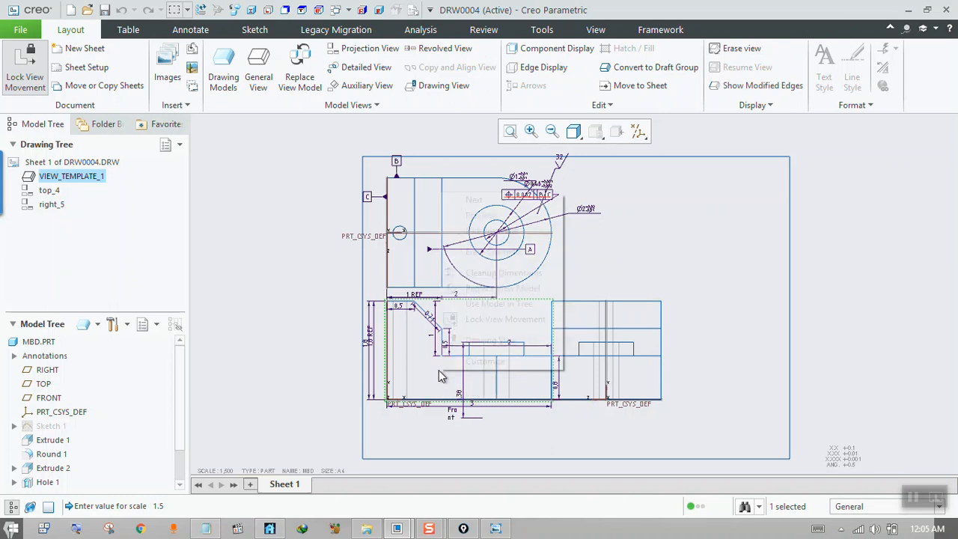
right_click(439, 370)
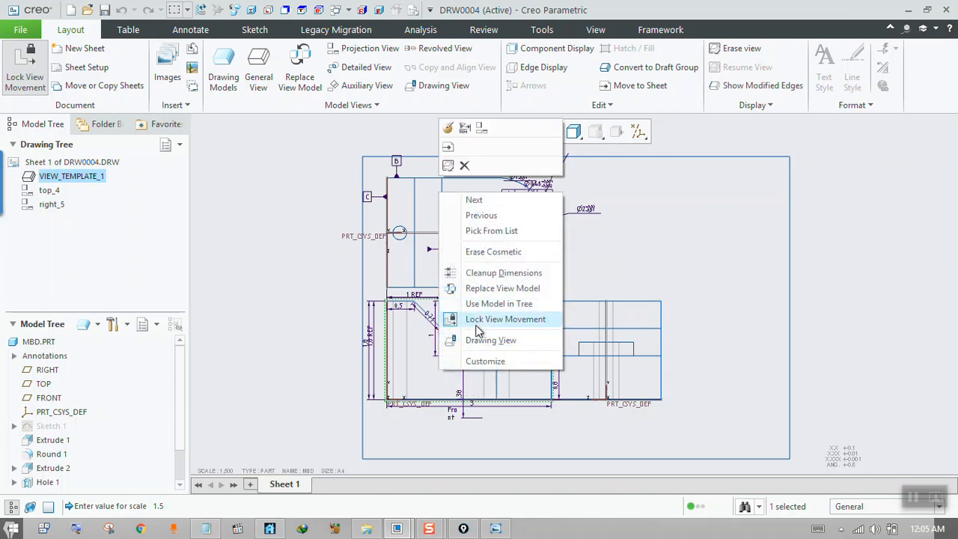
left_click(479, 319)
left_click_drag(449, 353, 465, 378)
Move the right-side view horizontally clear of the front view and lock view movement again.
left_click(627, 343)
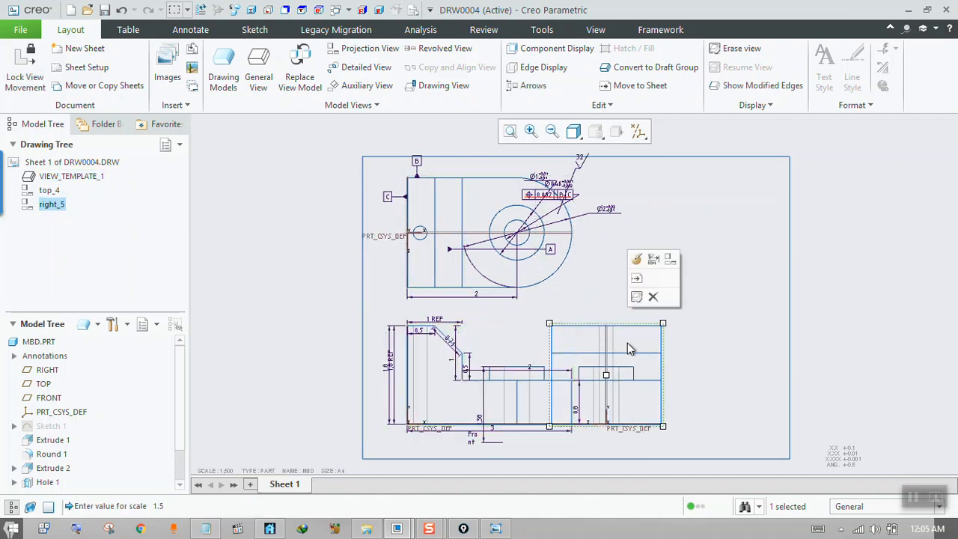
left_click_drag(628, 343, 714, 357)
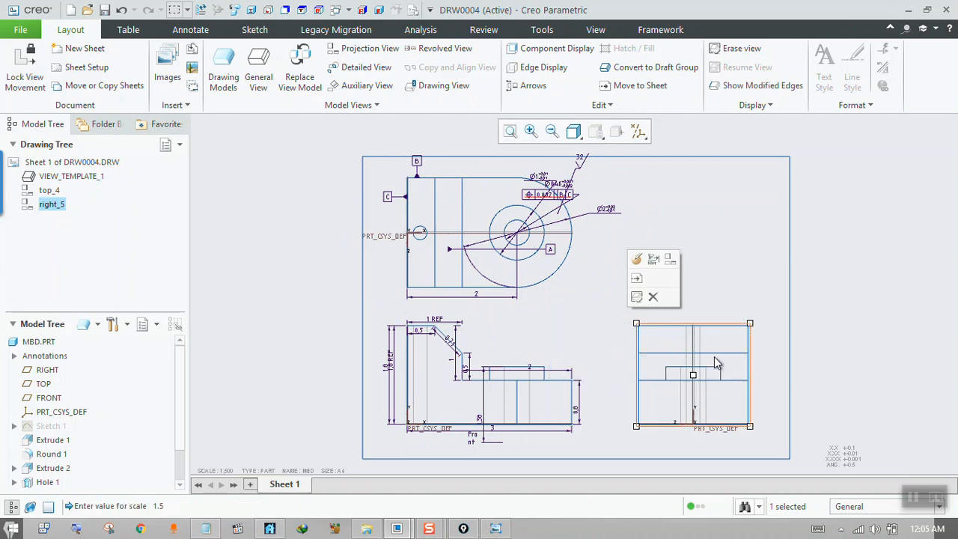
left_click(735, 268)
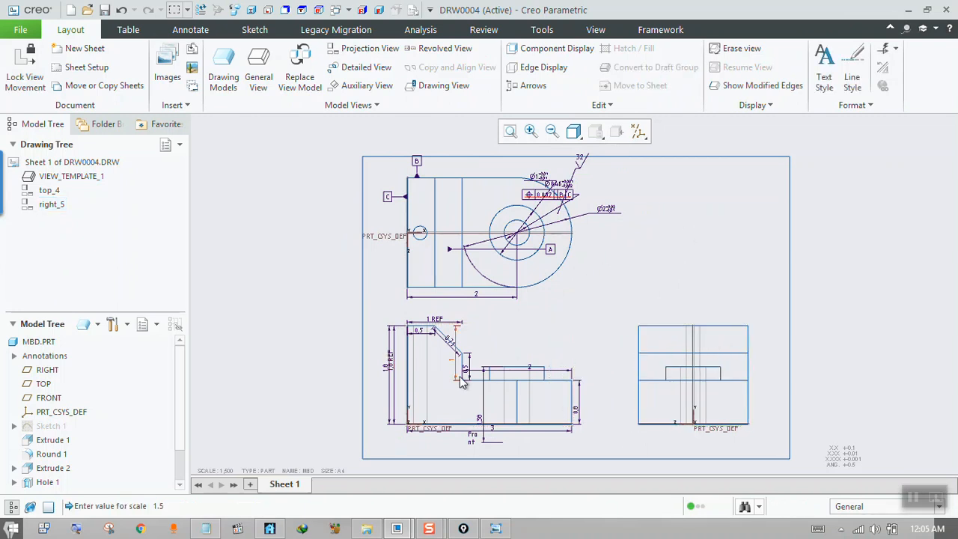
left_click(500, 356)
right_click(497, 352)
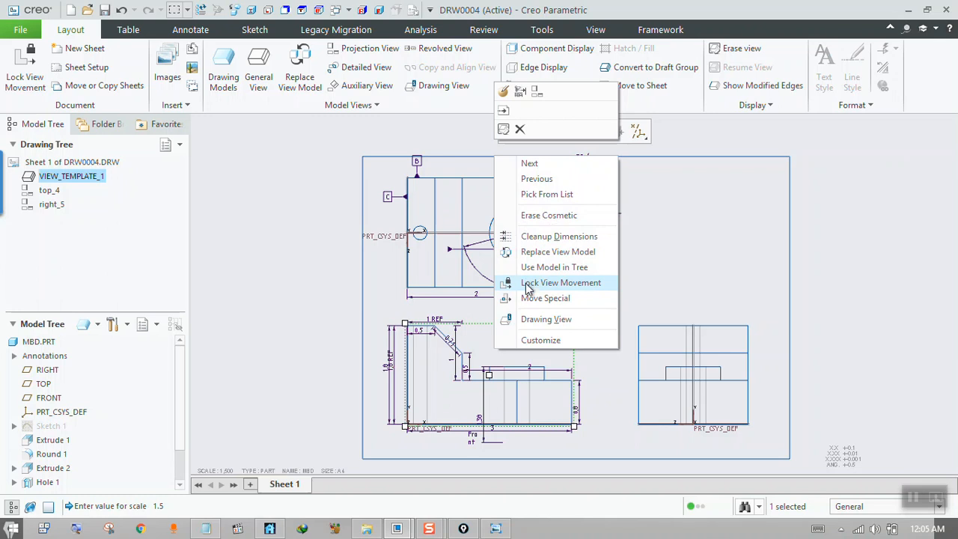
left_click(529, 289)
left_click(274, 310)
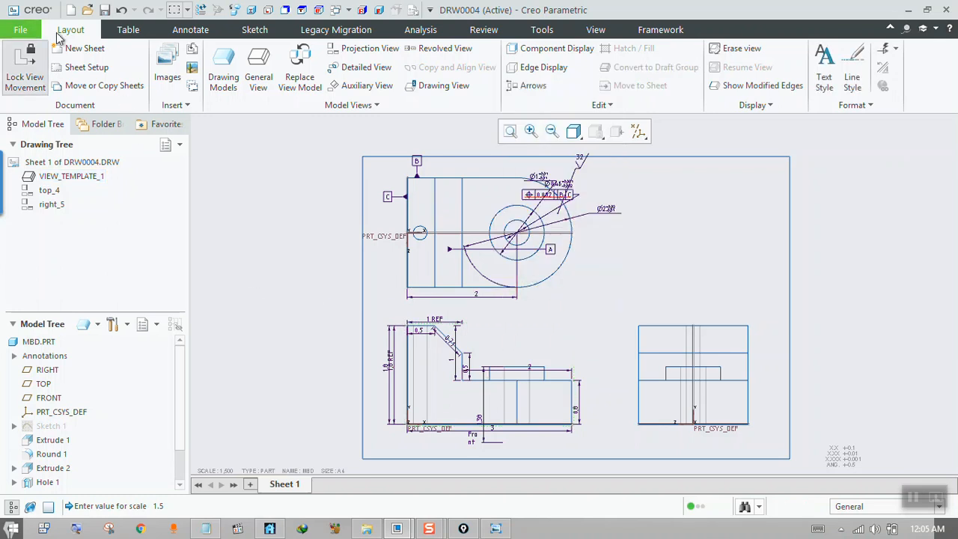
Open the drawing's detail options for editing and collapse the categories before the dimension options to reach the default text orientation entries.
left_click(413, 10)
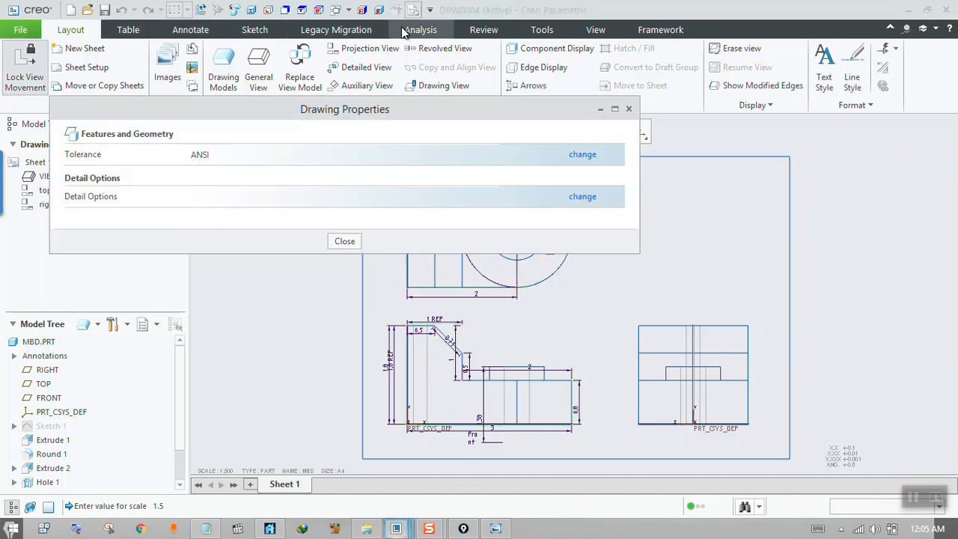
left_click(588, 199)
left_click_drag(564, 31, 862, 92)
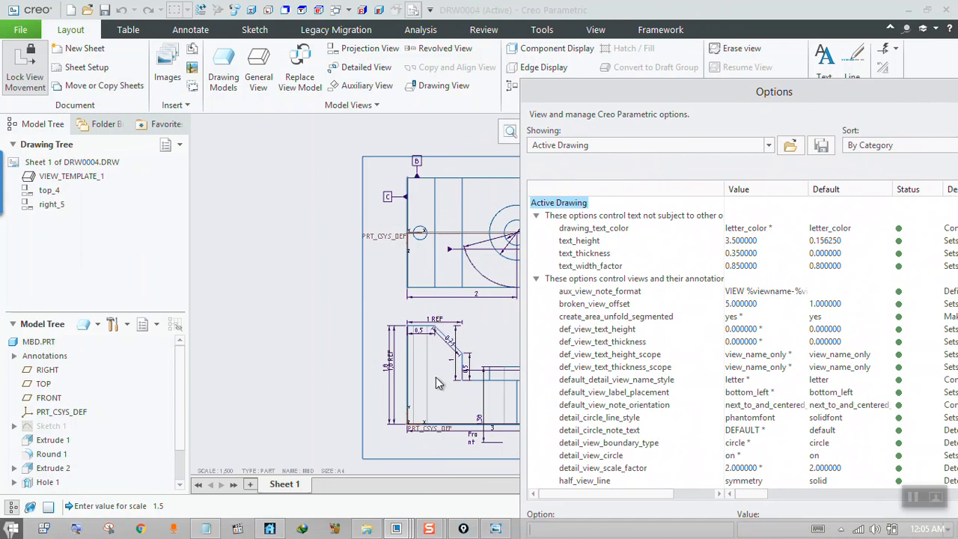
left_click_drag(685, 91, 483, 38)
left_click(334, 162)
left_click(336, 176)
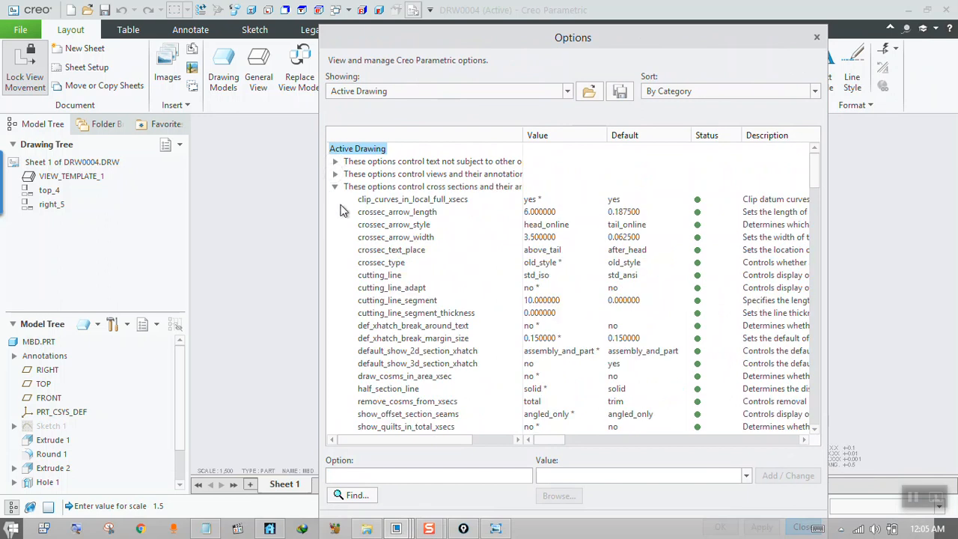
left_click(335, 187)
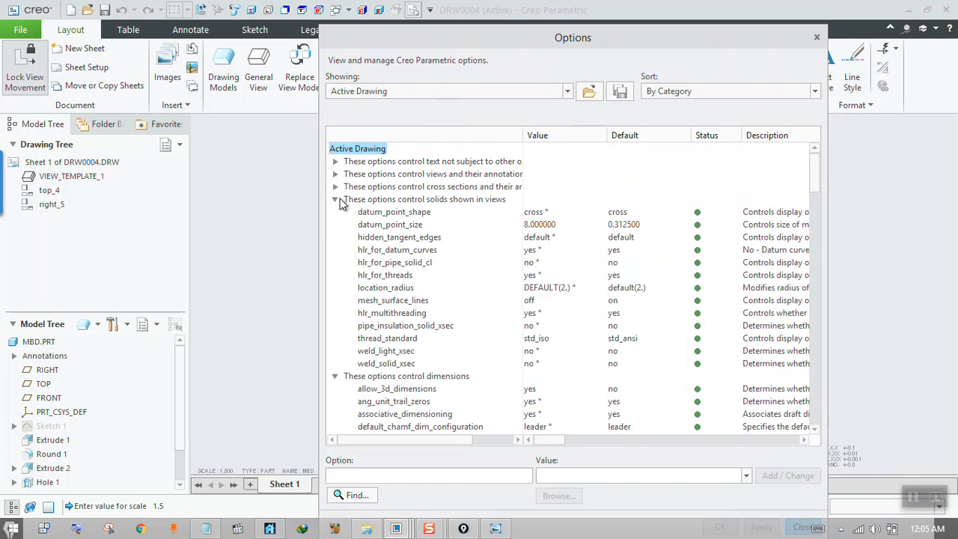
left_click(335, 200)
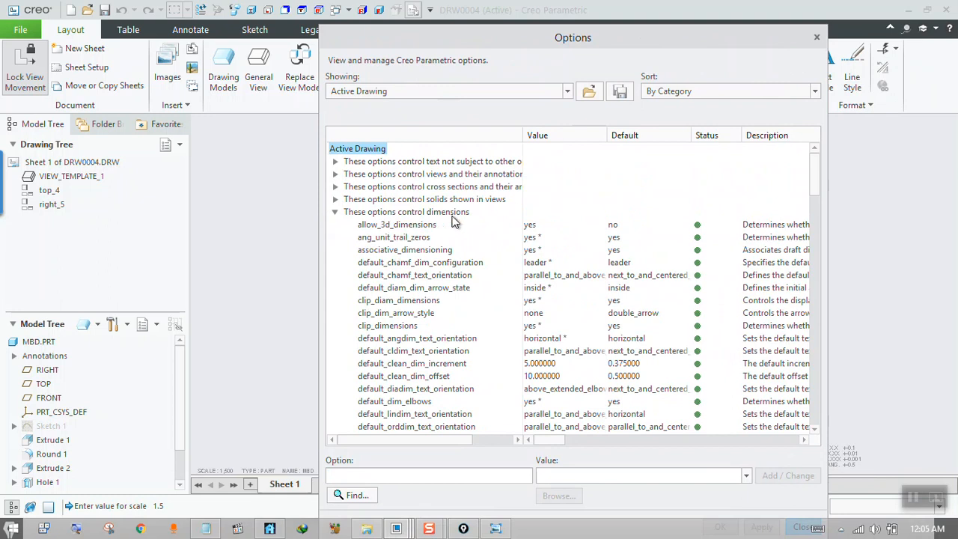
mouse_move(812, 188)
left_mouse_down()
mouse_move(807, 252)
mouse_move(813, 189)
mouse_move(815, 205)
left_mouse_up()
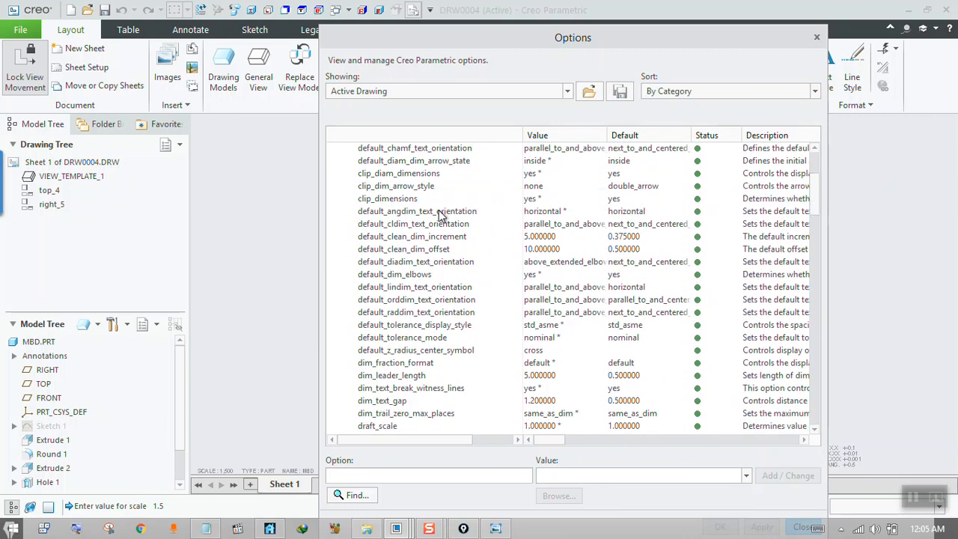
Set the options default_cldim_text_orientation and default_diadim_text_orientation to next_to_and_centered_about_elbow.
left_click(575, 230)
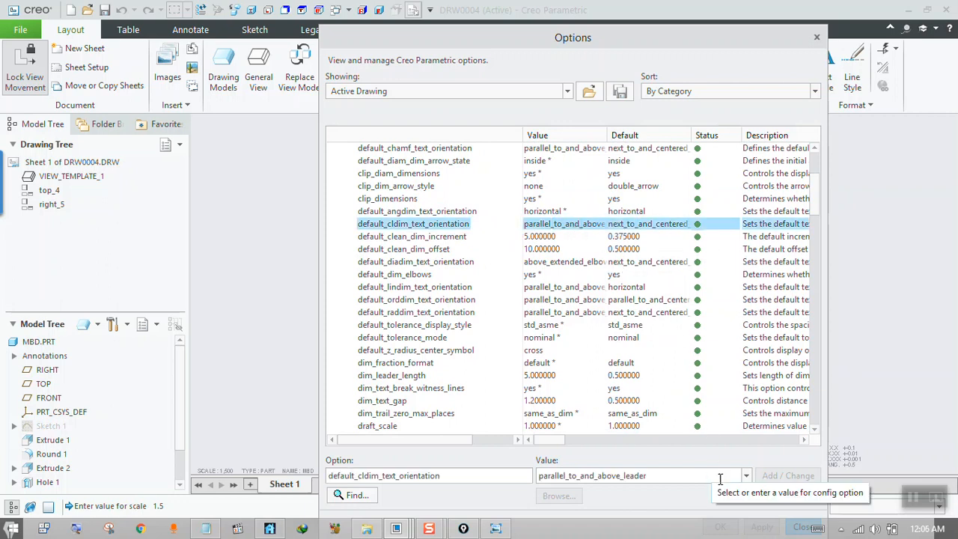
left_click(746, 475)
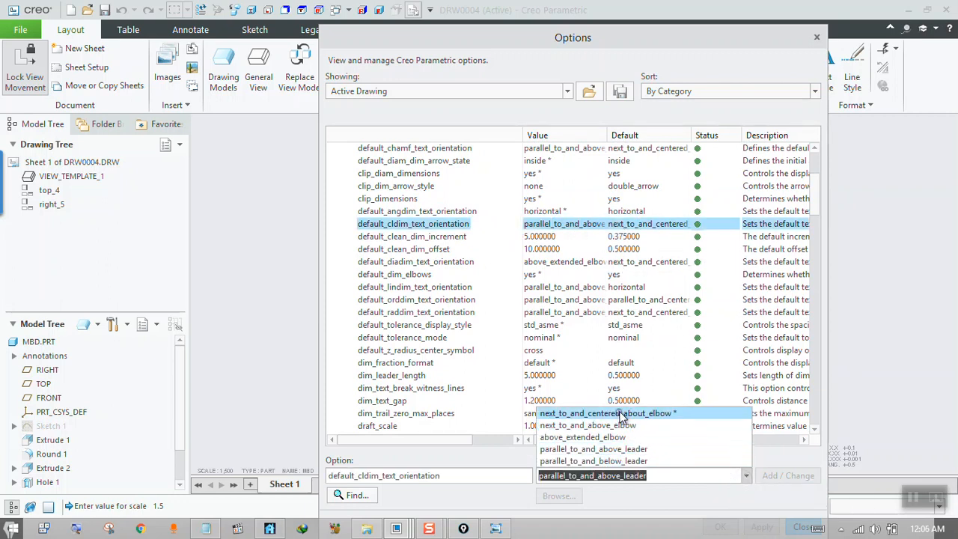
left_click(620, 416)
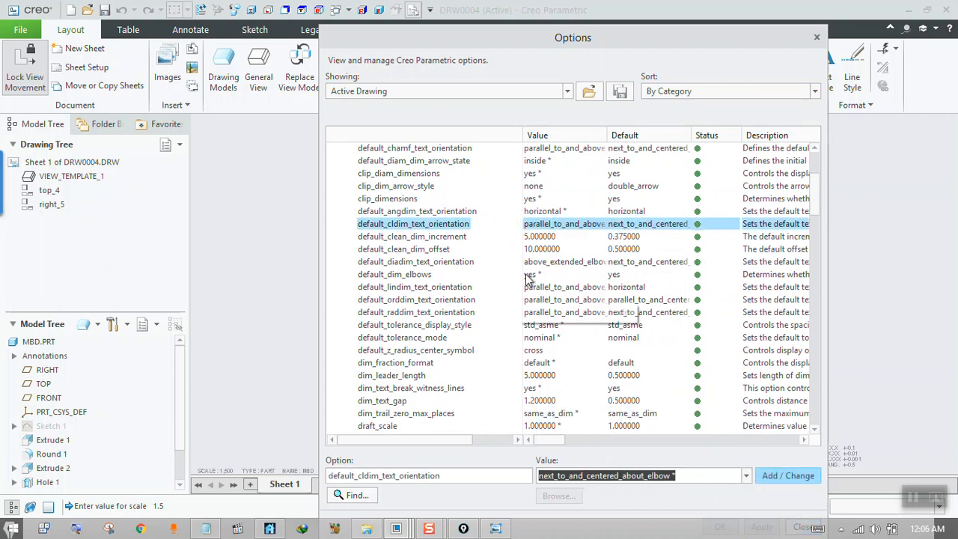
left_click(790, 476)
left_click(575, 262)
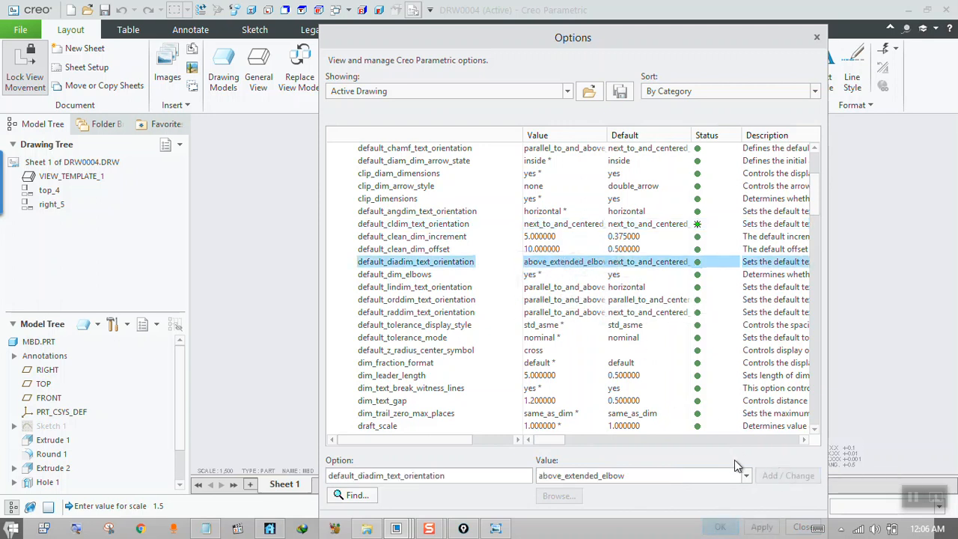
left_click(746, 475)
left_click(635, 412)
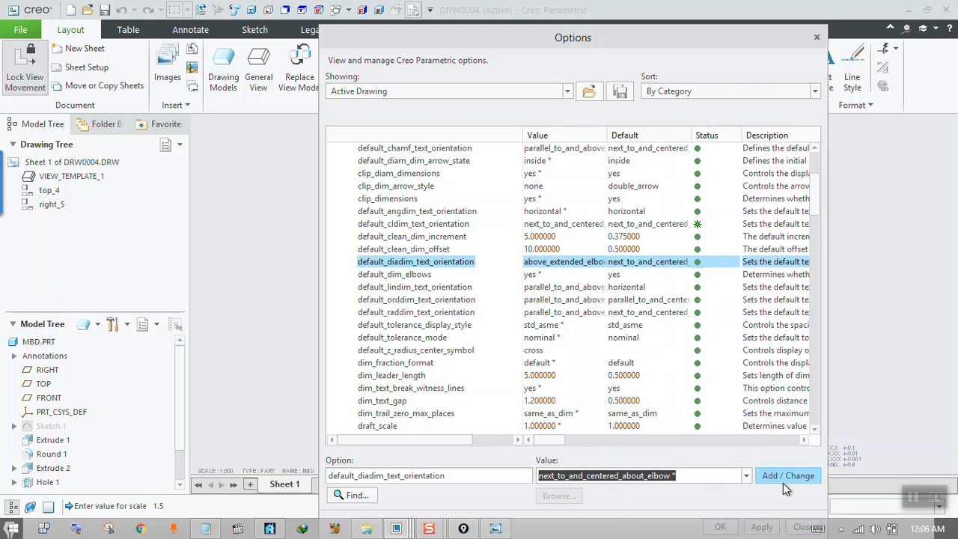
left_click(787, 478)
Set the options default_lindim_text_orientation and default_orddim_text_orientation to horizontal.
left_click(609, 289)
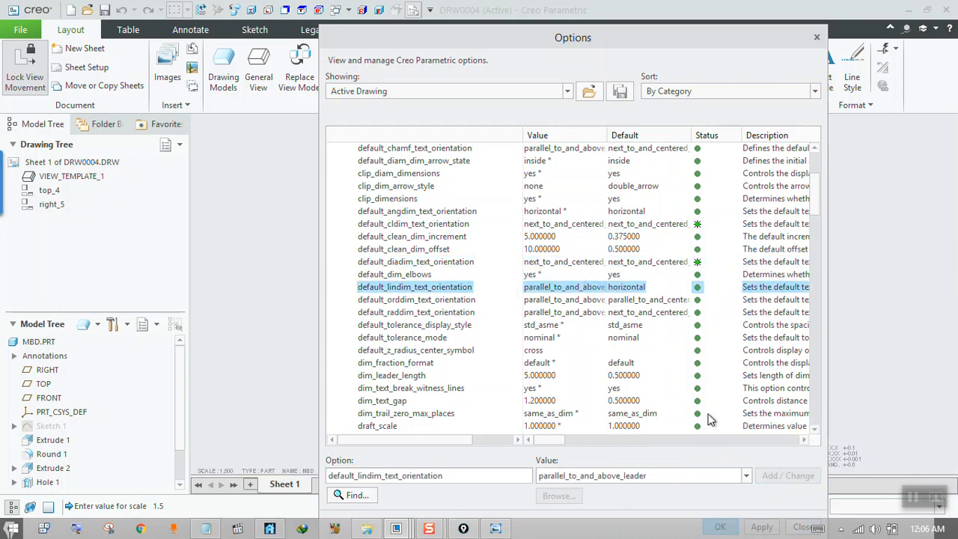
left_click(746, 476)
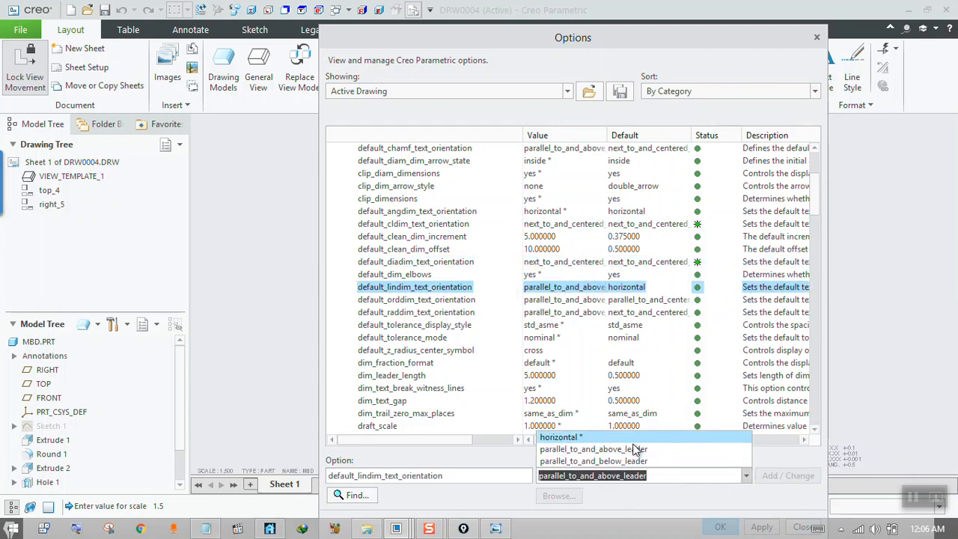
left_click(605, 436)
left_click(801, 477)
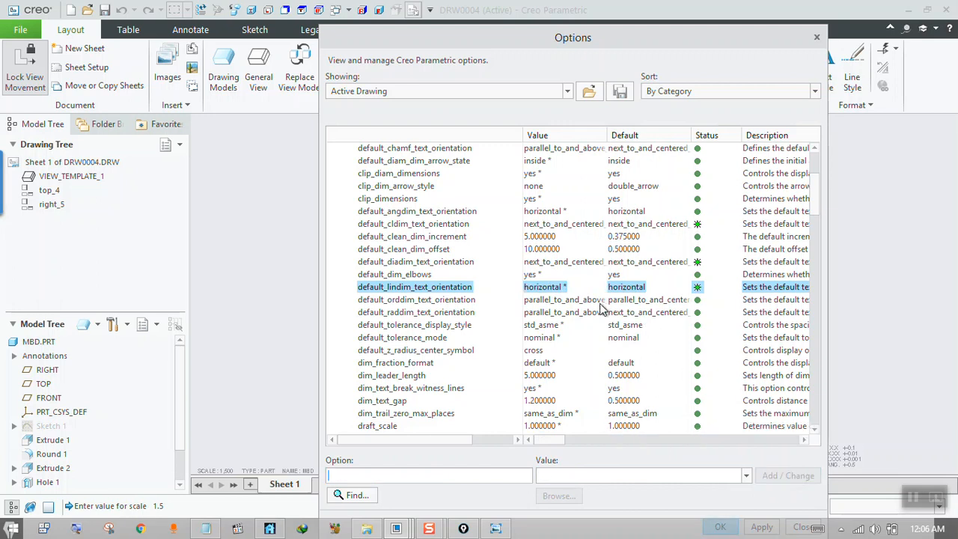
left_click(603, 300)
left_click(746, 476)
left_click(600, 461)
left_click(793, 476)
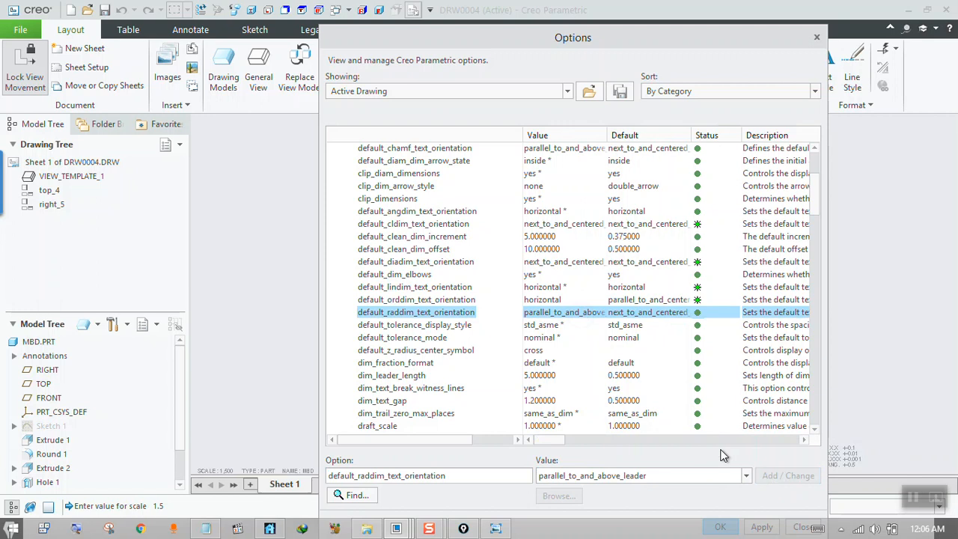
Set default_raddim_text_orientation to next_to_and_centered_about_elbow, apply the changed detail options, and close the options and drawing properties.
left_click(746, 477)
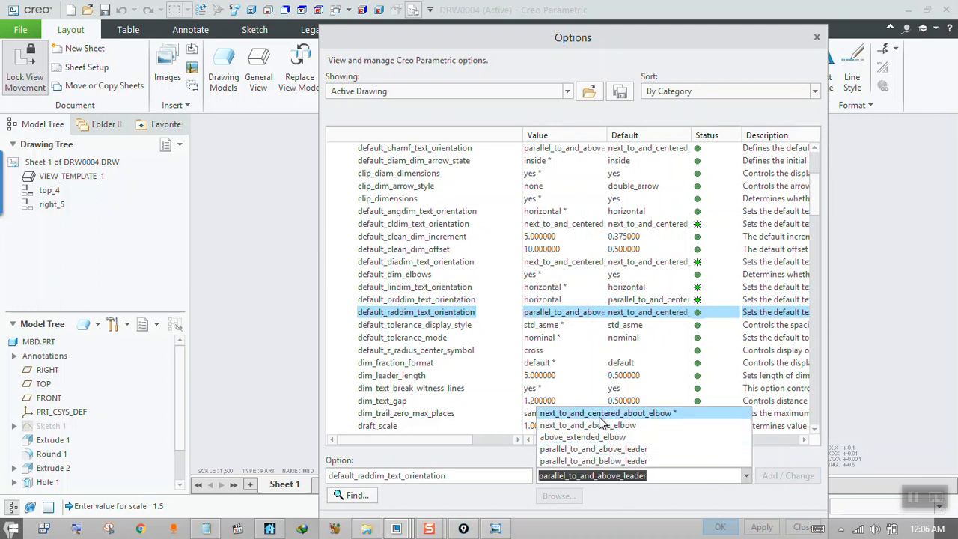
left_click(600, 413)
left_click(798, 476)
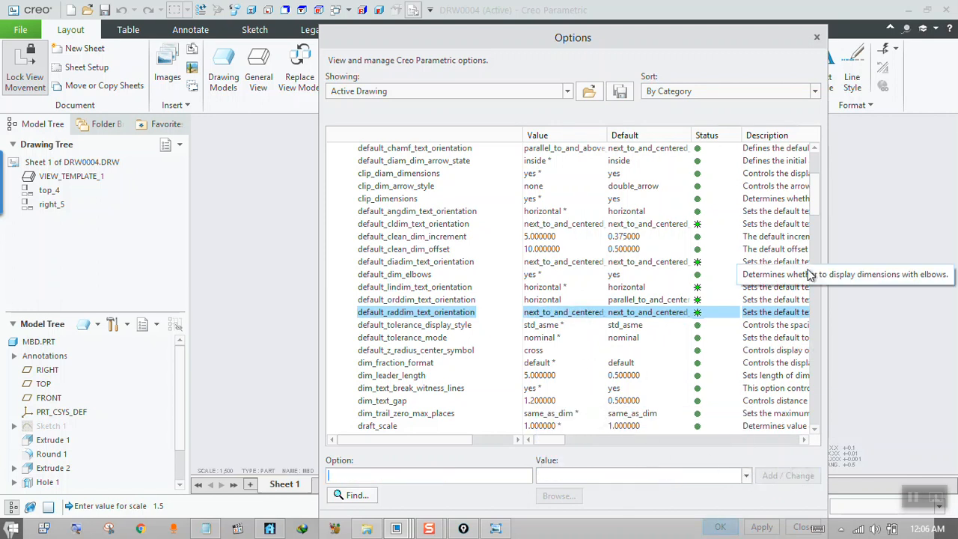
left_click_drag(816, 207, 814, 262)
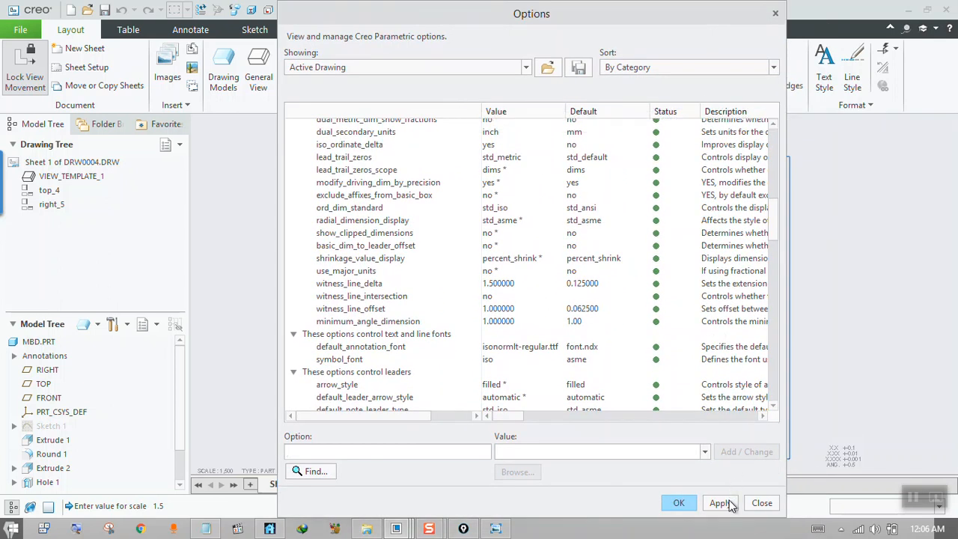
left_click(721, 504)
left_click(761, 504)
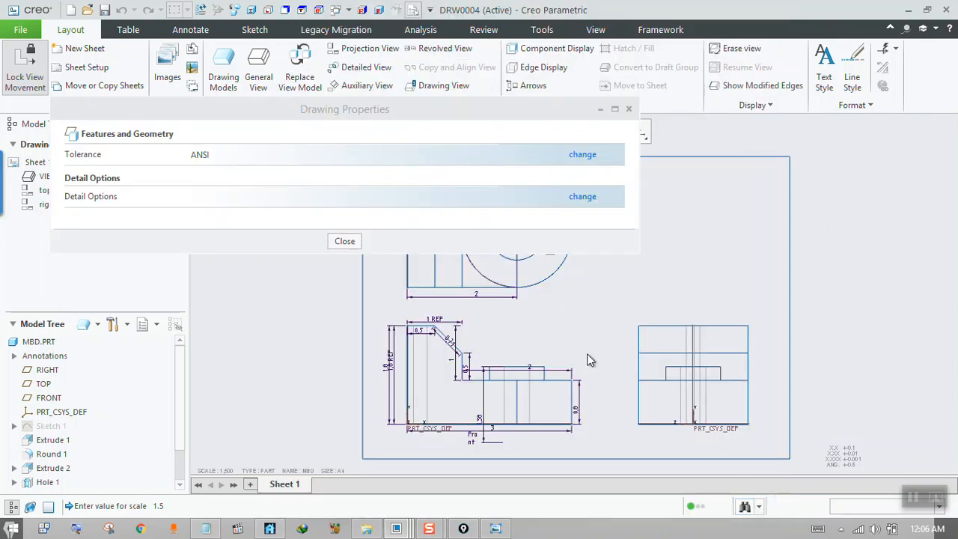
left_click(345, 241)
Examine the text orientation of the linear dimensions in the front view up close.
scroll(440, 335, "down", 1)
scroll(438, 337, "up", 1)
scroll(435, 340, "down", 2)
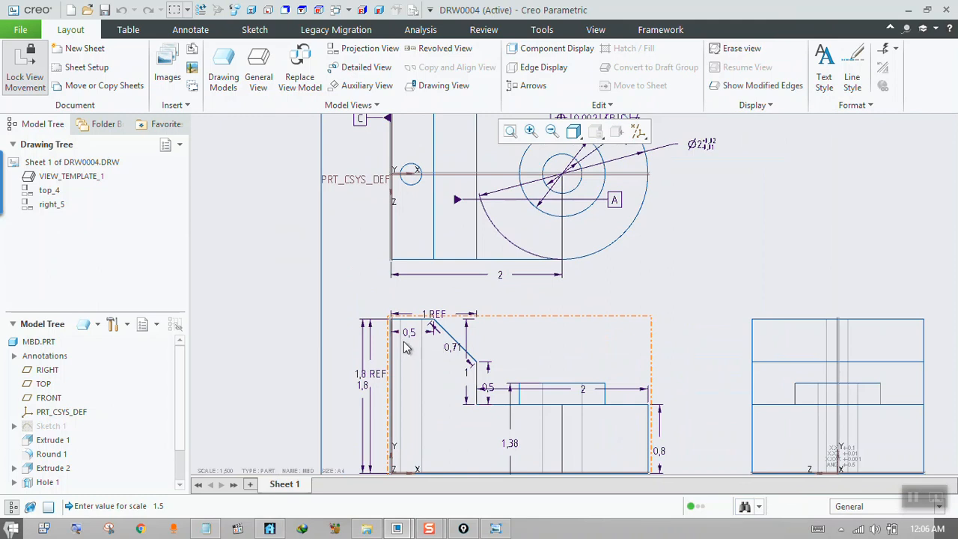
scroll(448, 343, "up", 1)
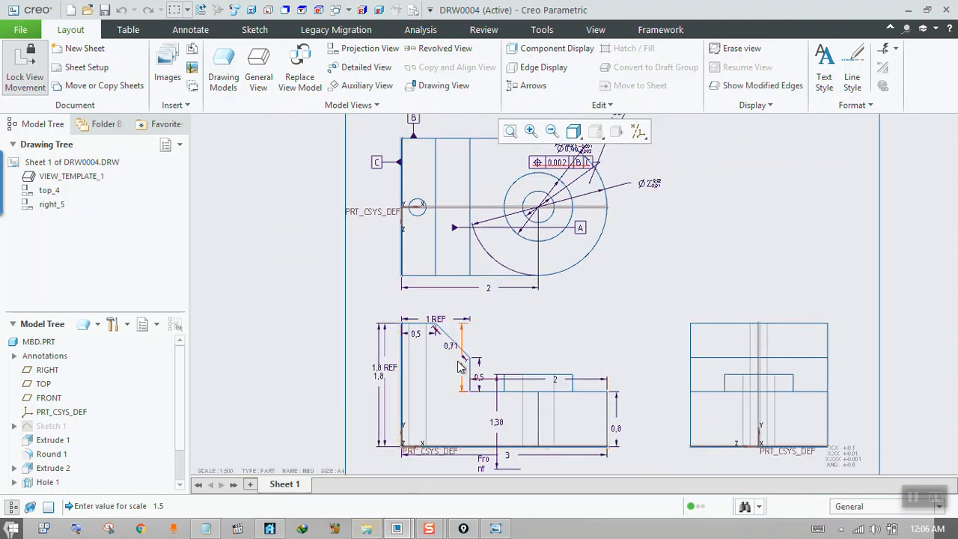
scroll(456, 333, "down", 1)
scroll(362, 402, "down", 1)
scroll(362, 402, "down", 1)
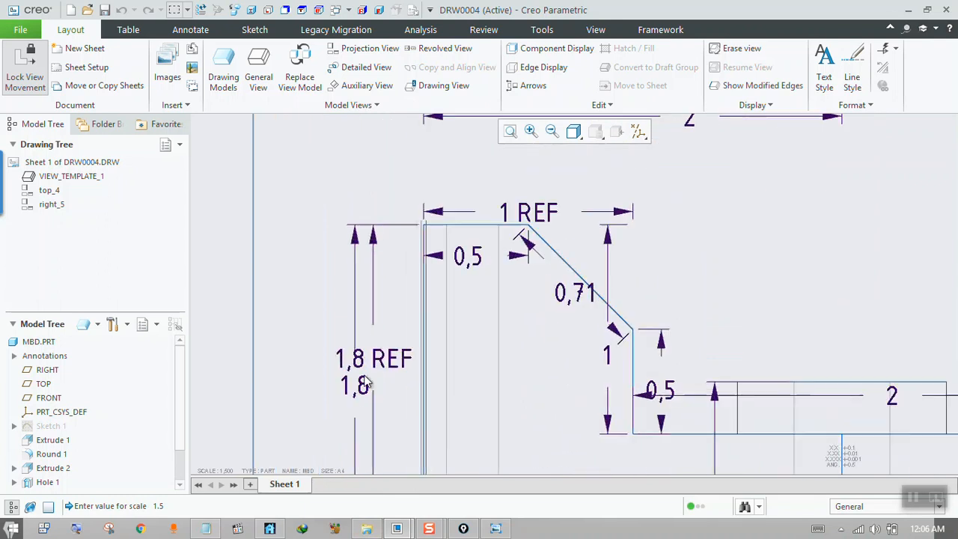
Move the 1,8 REF height dimension of the front view farther outward, clear of the neighbouring 1,8 dimension.
left_click(382, 361)
left_click_drag(383, 360, 289, 362)
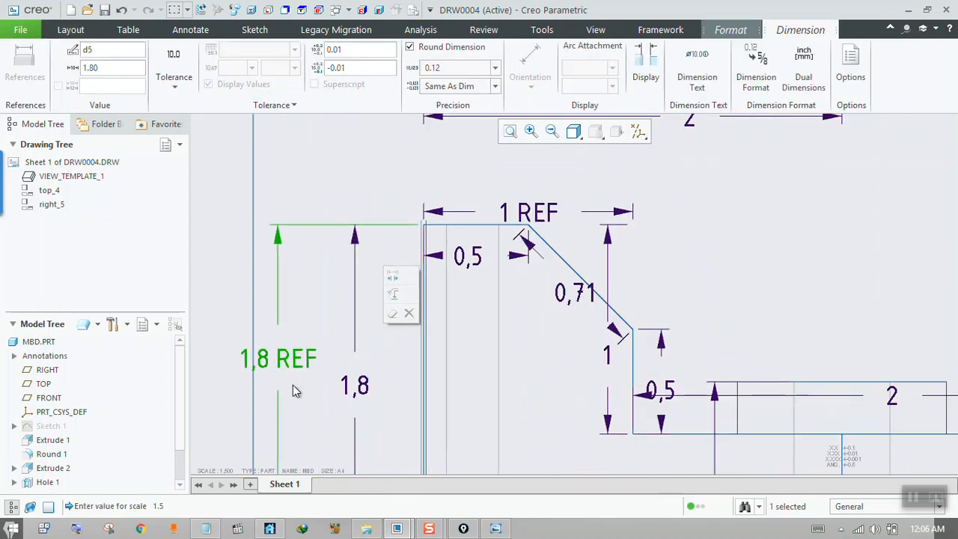
scroll(366, 397, "down", 2)
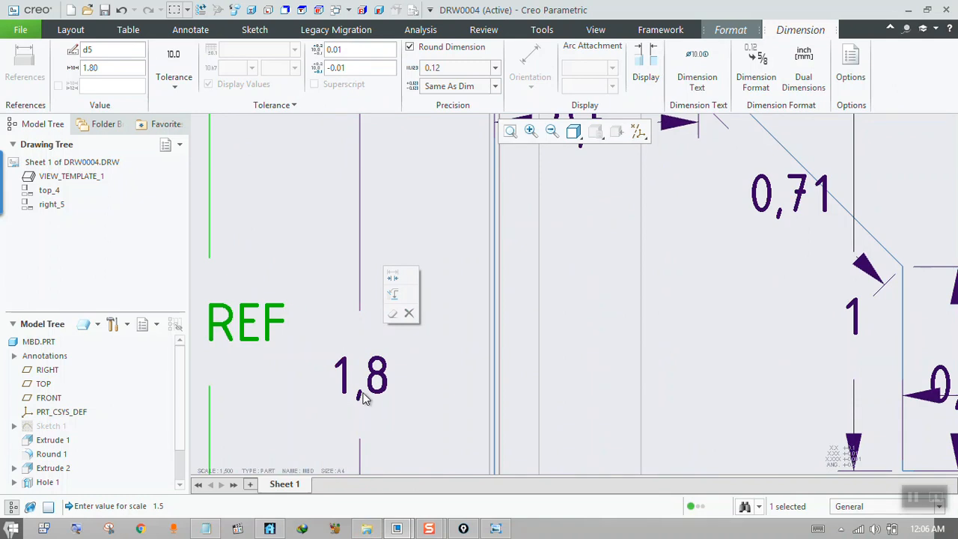
scroll(362, 398, "up", 2)
left_click(410, 356)
scroll(410, 354, "up", 1)
scroll(419, 345, "up", 3)
Set the drawing detail option decimal_marker to period, apply it, and close the options and drawing properties.
left_click(414, 11)
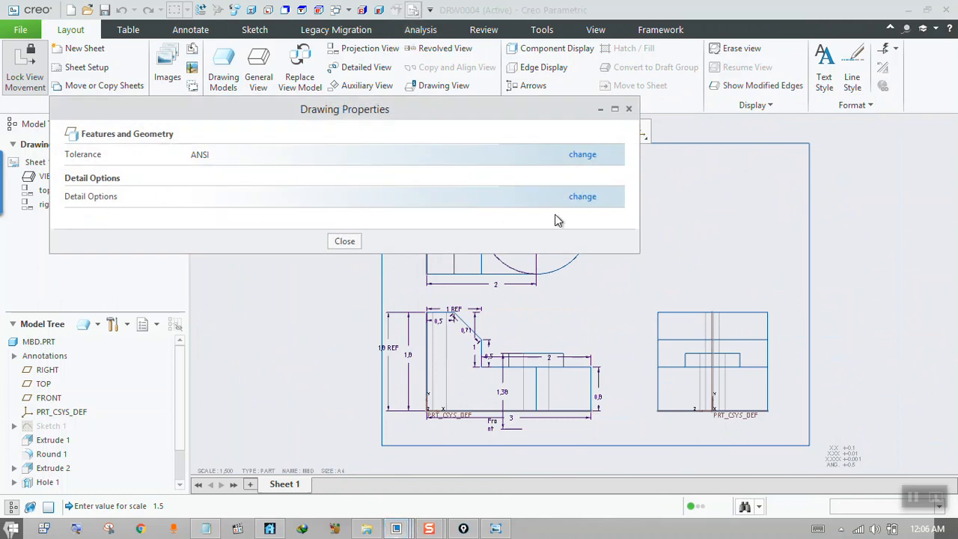
left_click(583, 198)
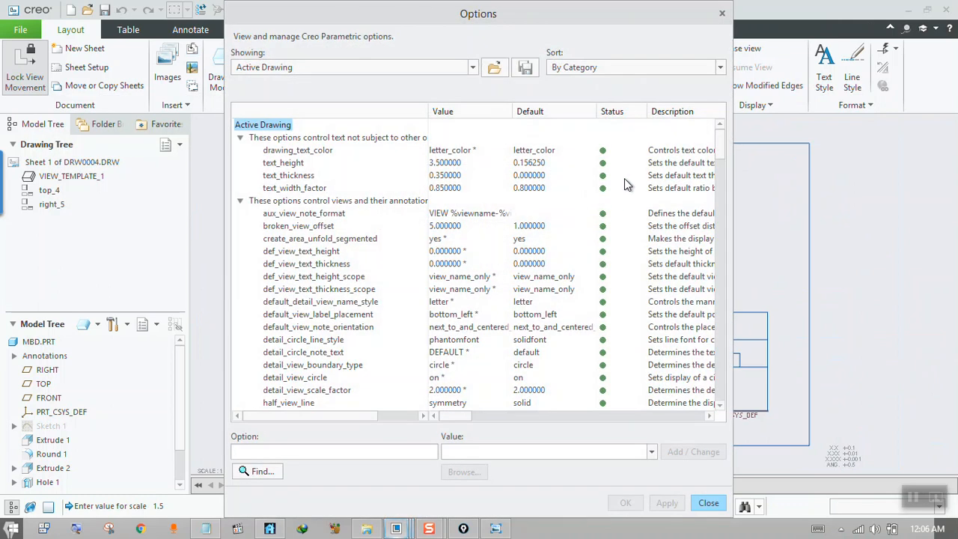
left_click_drag(721, 143, 716, 389)
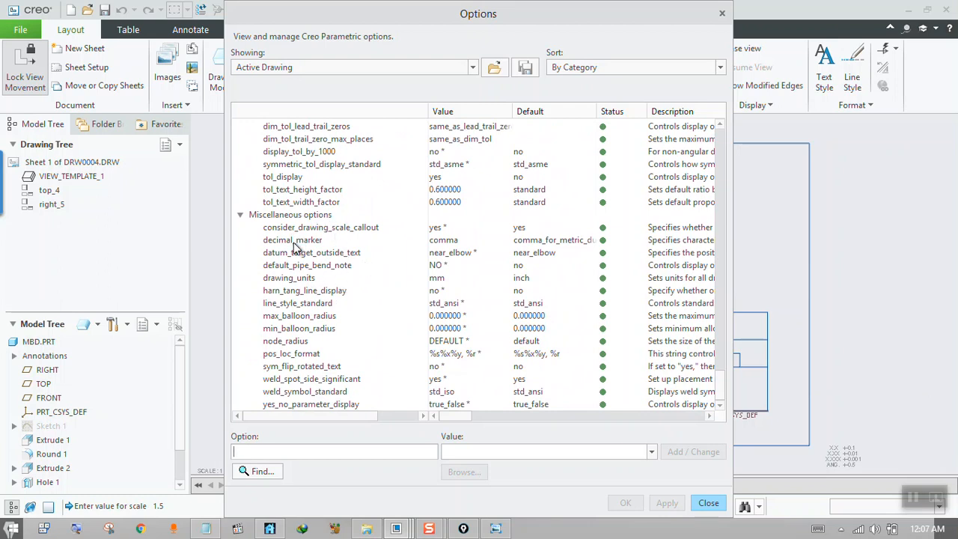
left_click(451, 243)
left_click(652, 454)
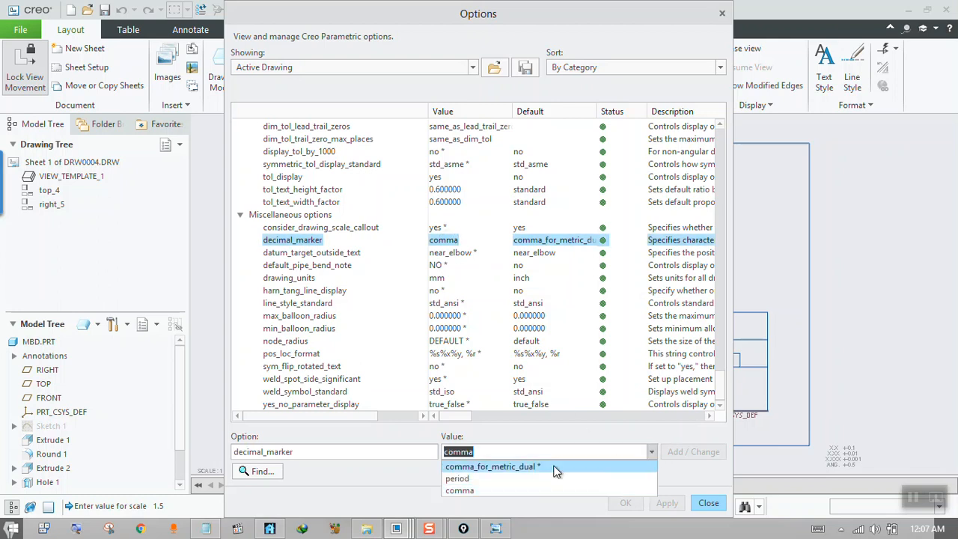
left_click(479, 474)
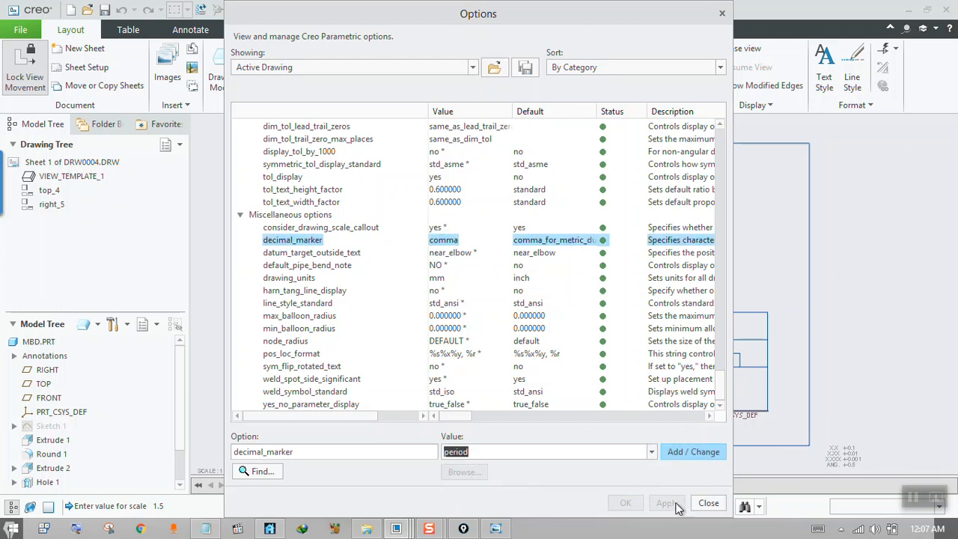
left_click(693, 455)
left_click(662, 508)
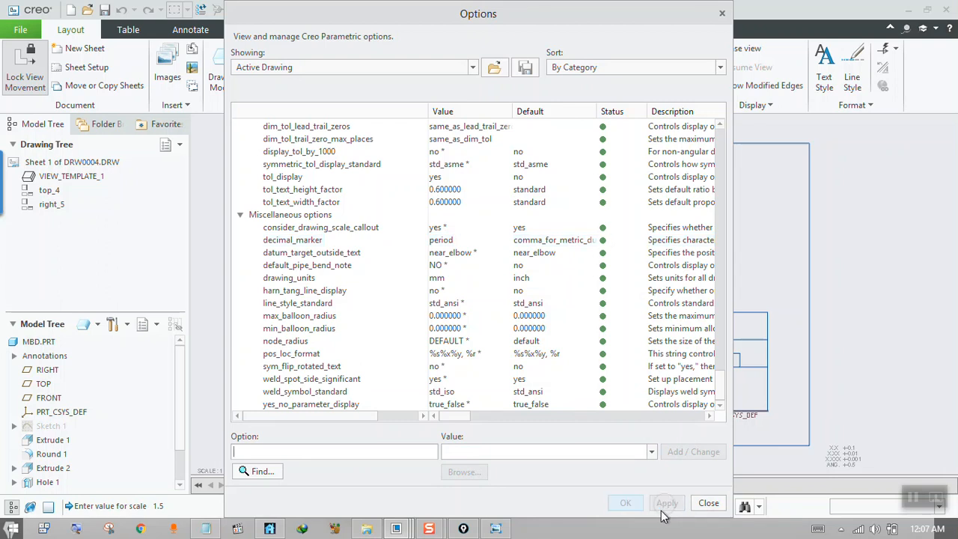
left_click(708, 503)
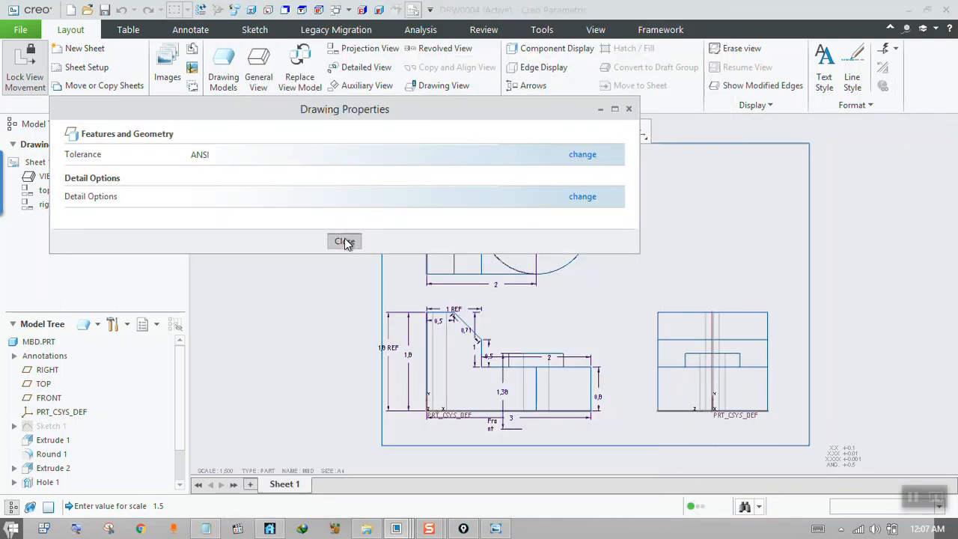
left_click(344, 241)
scroll(400, 359, "up", 5)
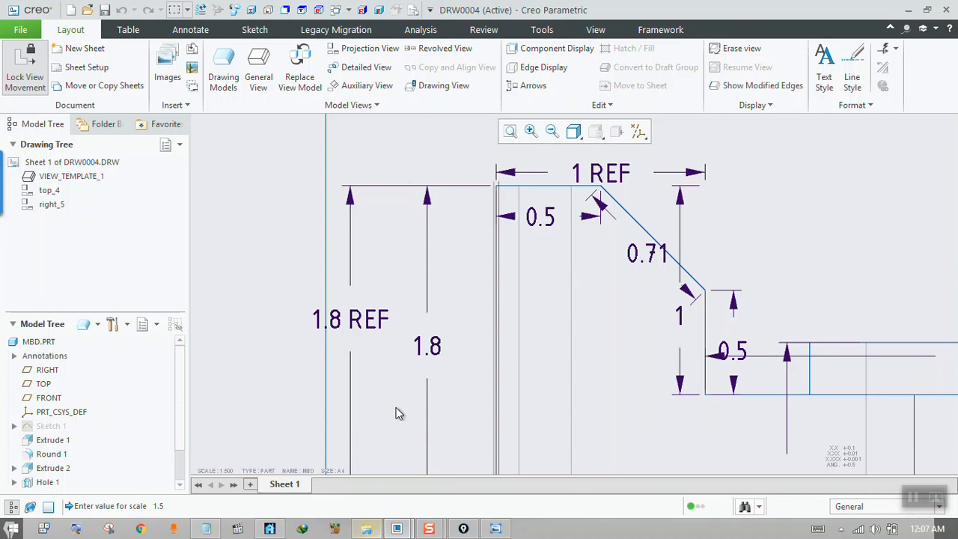
scroll(404, 373, "up", 6)
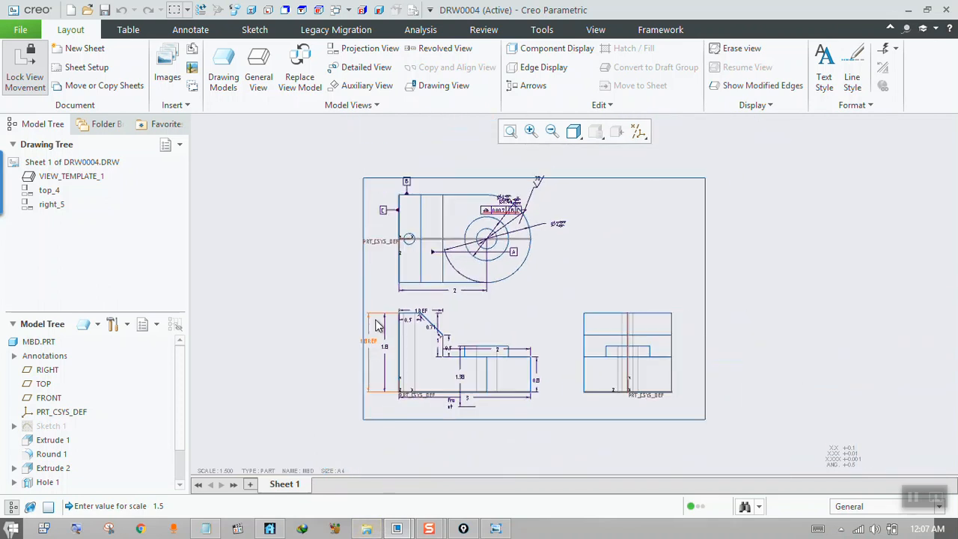
Switch to the photo 1.jpg, close its duplicate window, and read the second question on extension lines and surface finish symbols.
left_click(367, 529)
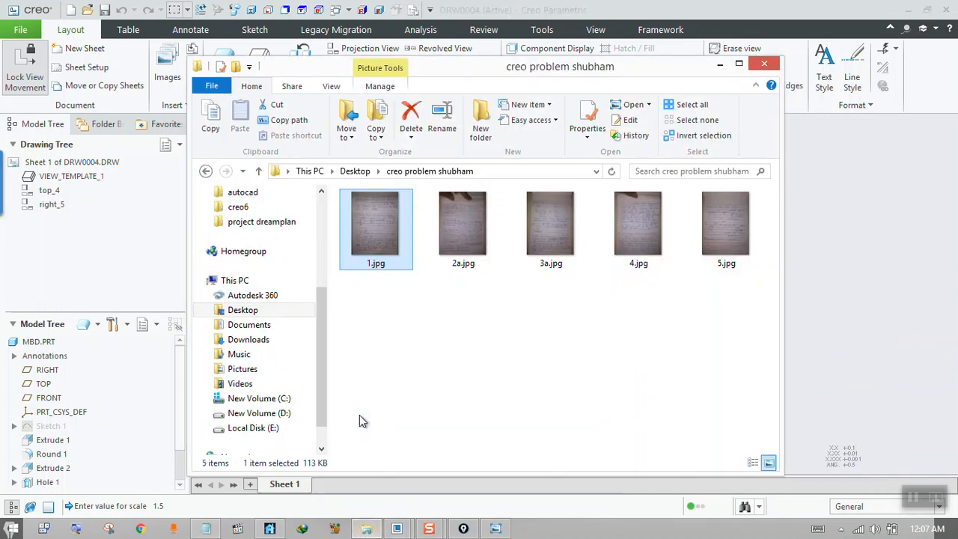
double_click(383, 243)
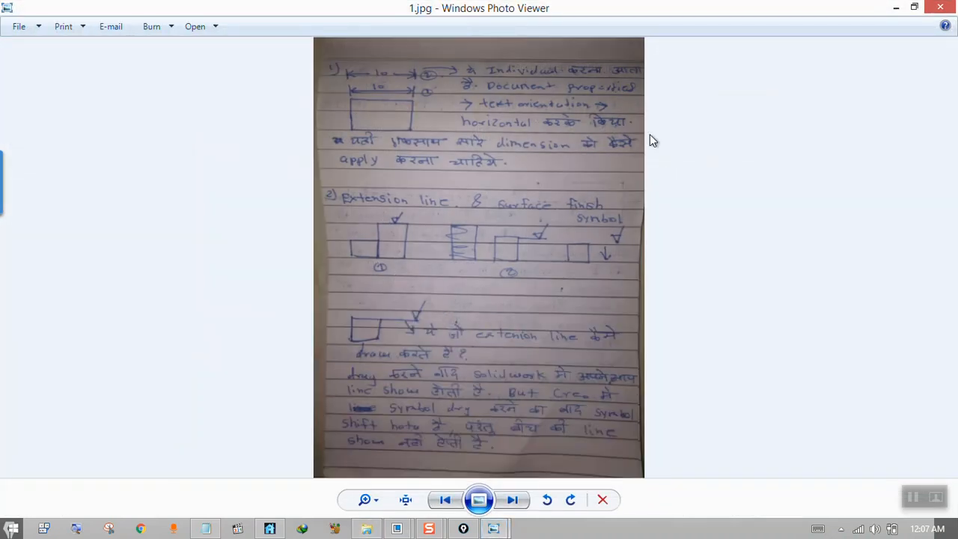
left_click(895, 7)
left_click(723, 64)
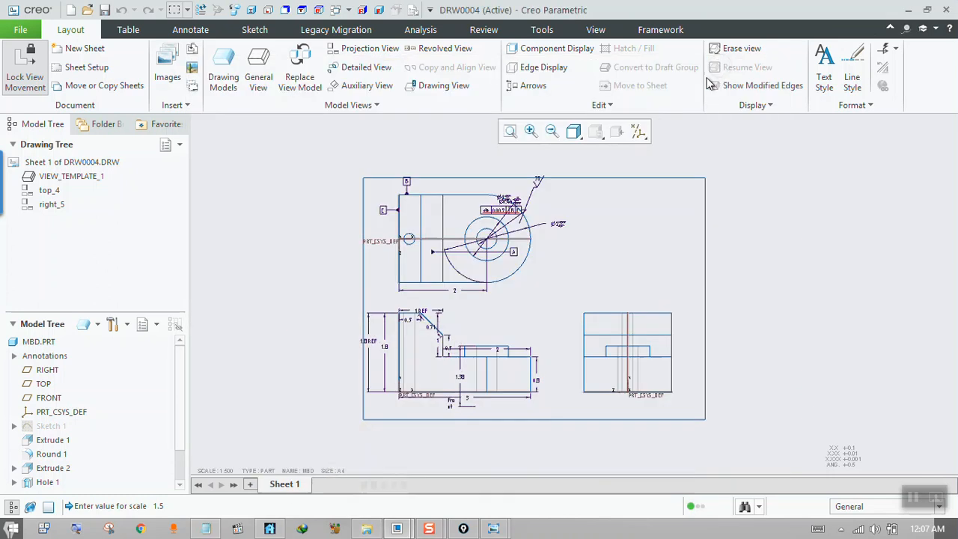
left_click(500, 529)
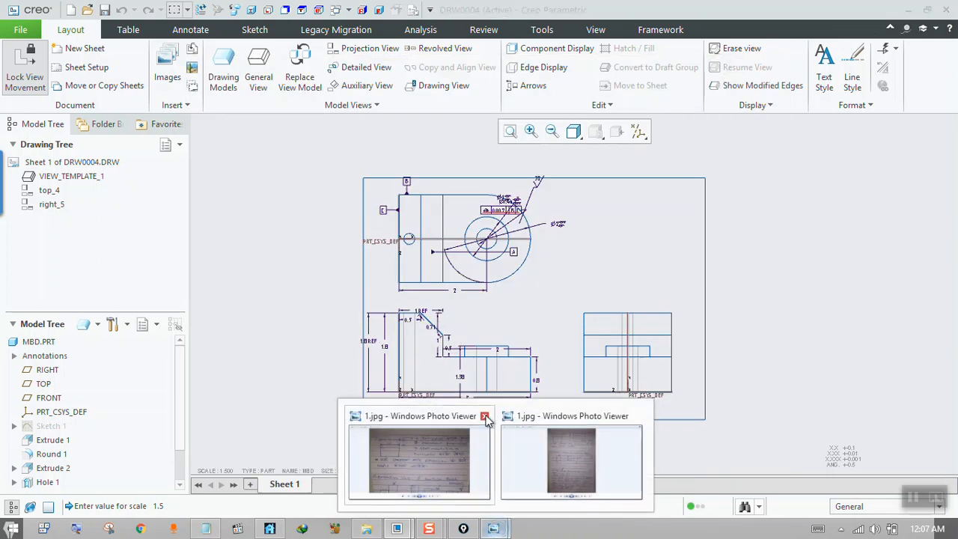
left_click(484, 418)
left_click(492, 437)
scroll(471, 383, "up", 3)
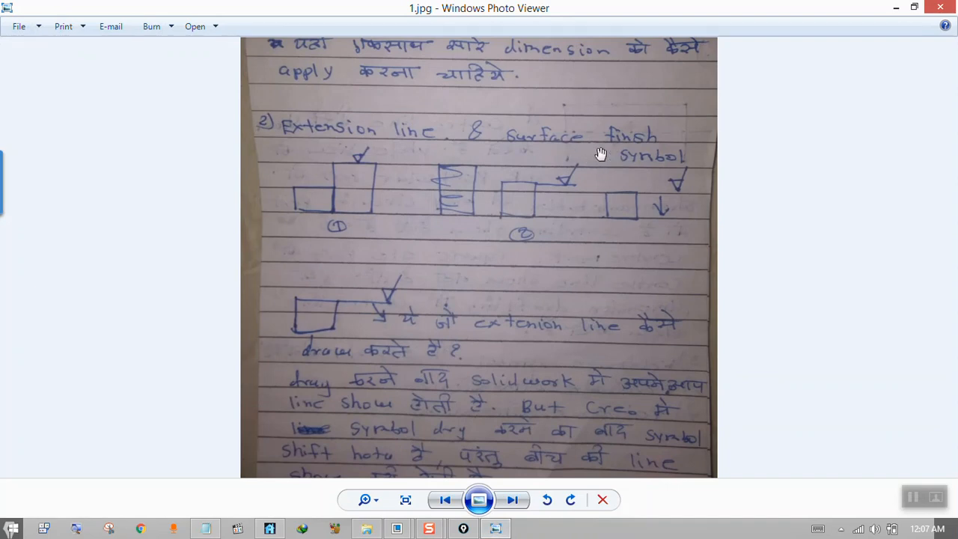
left_click(897, 9)
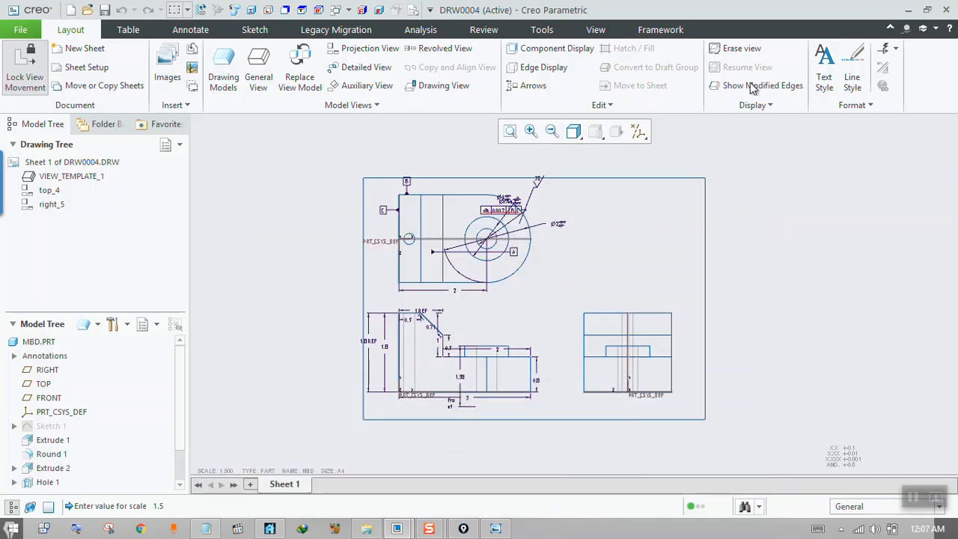
In the front view, move the 2 dimension above the raised boss and pull both its extension line ends up clear of the part.
scroll(423, 362, "up", 4)
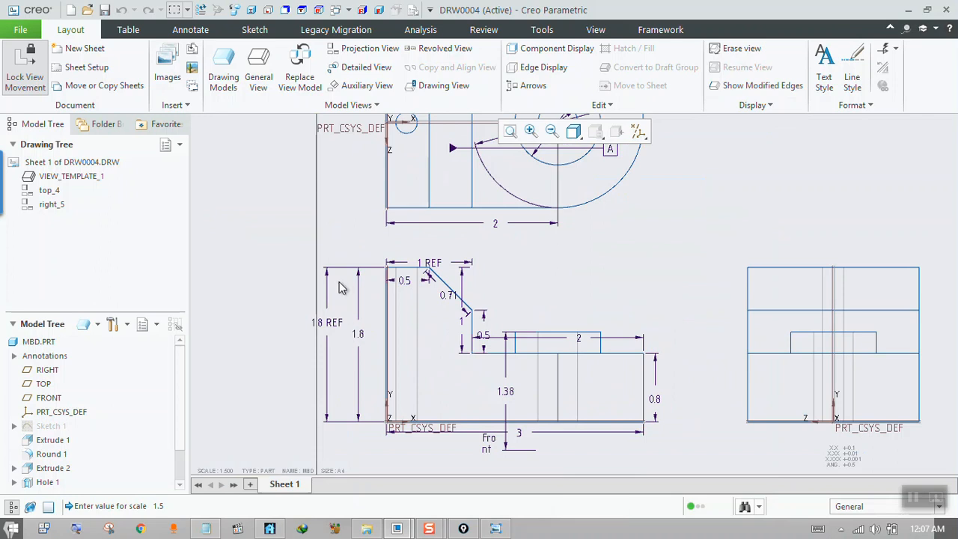
left_click(328, 326)
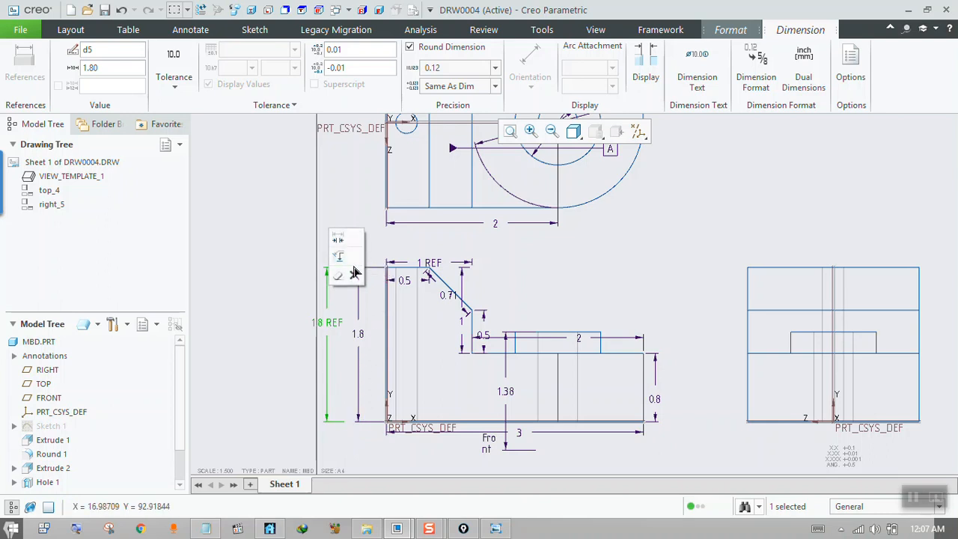
left_click(289, 290)
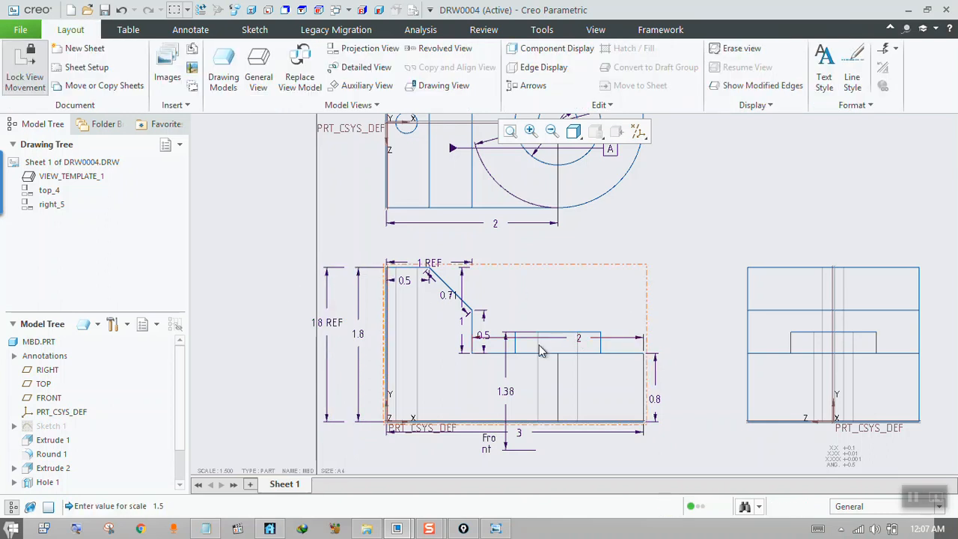
left_click(578, 340)
left_click_drag(577, 341, 581, 278)
left_click_drag(643, 352, 644, 293)
left_click_drag(479, 356, 481, 297)
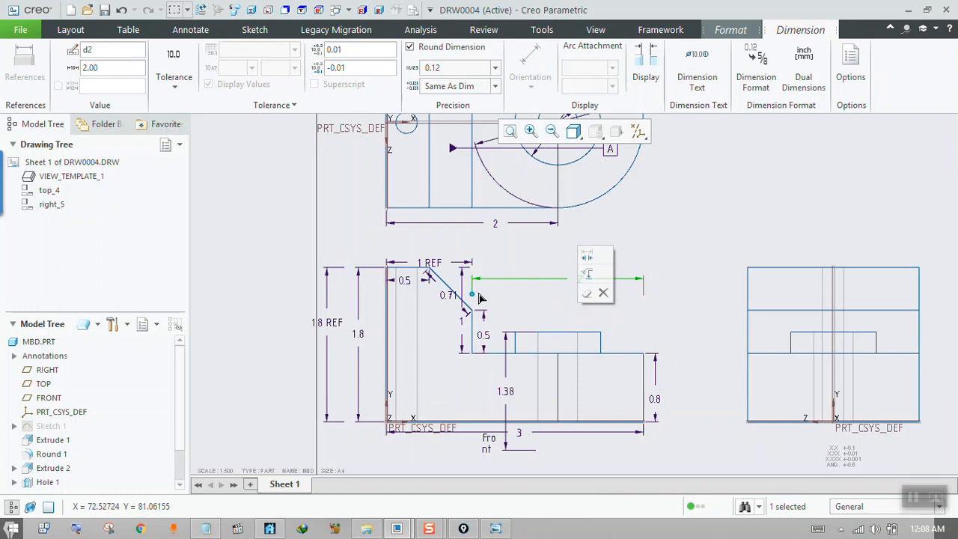
left_click(526, 295)
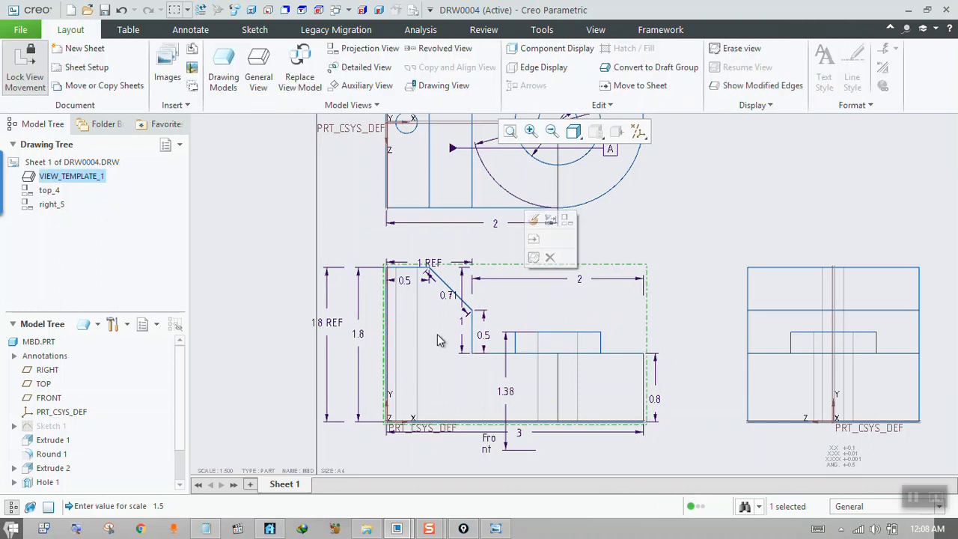
Move the 1.38 height dimension outside the front view, beyond the 0.8 dimension, and shorten both its extension lines.
left_click(506, 392)
left_click_drag(506, 392, 719, 390)
left_click_drag(540, 333, 695, 332)
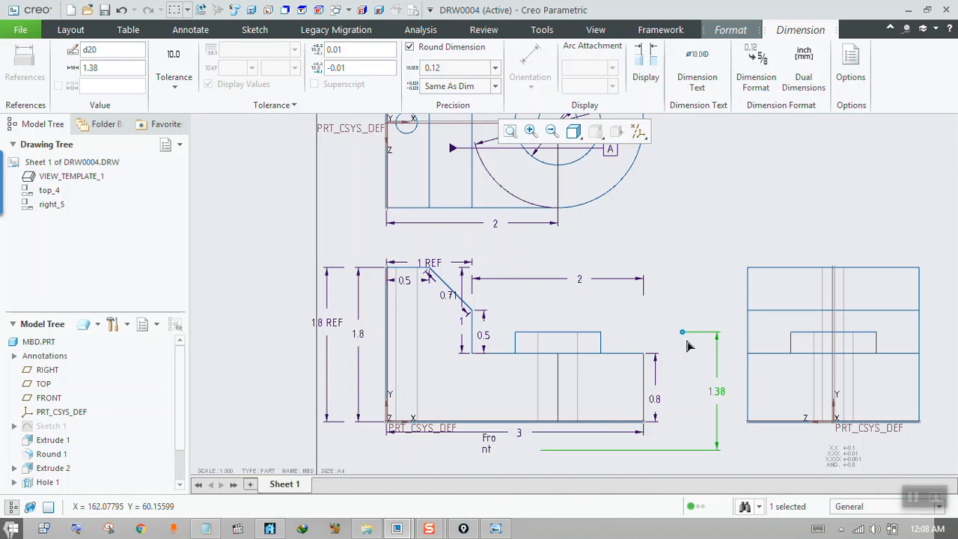
left_click_drag(541, 449, 695, 452)
left_click(672, 449)
left_click(500, 389)
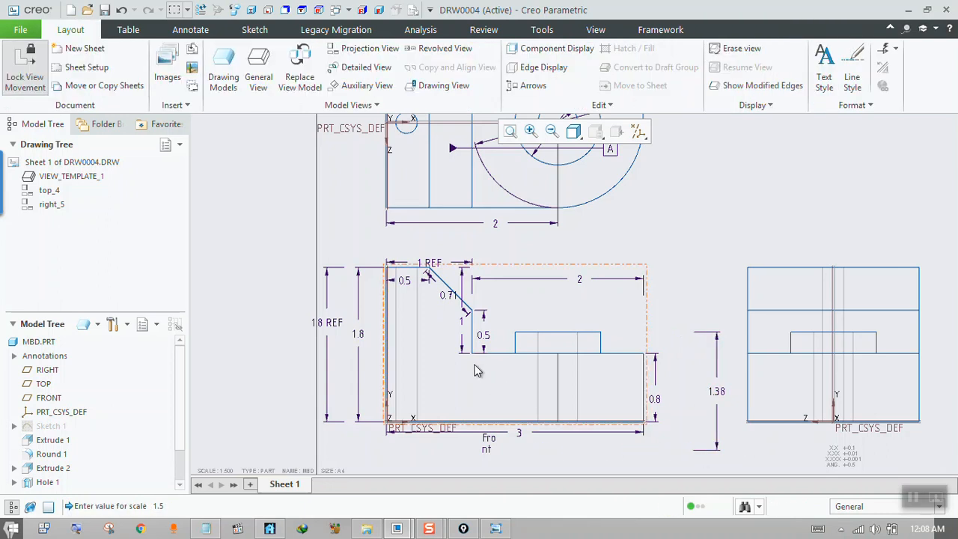
Reread the extension line and surface finish question in the photo 1.jpg and return to the Creo drawing.
scroll(478, 369, "down", 2)
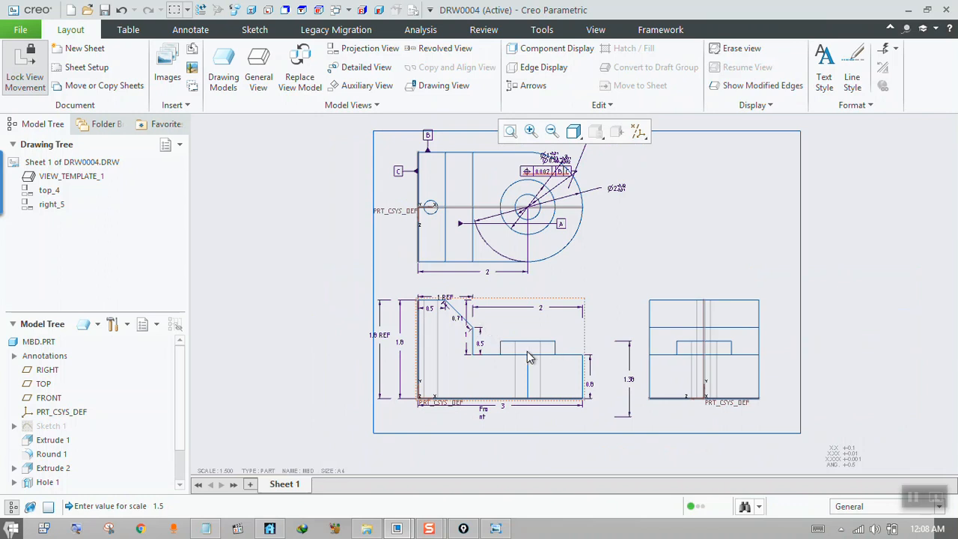
left_click(523, 286)
left_click(494, 528)
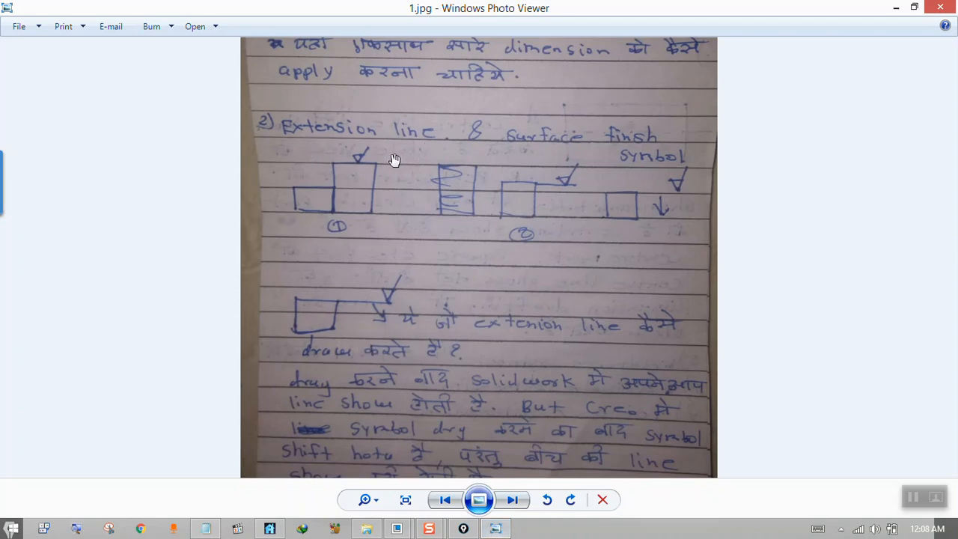
left_click(896, 8)
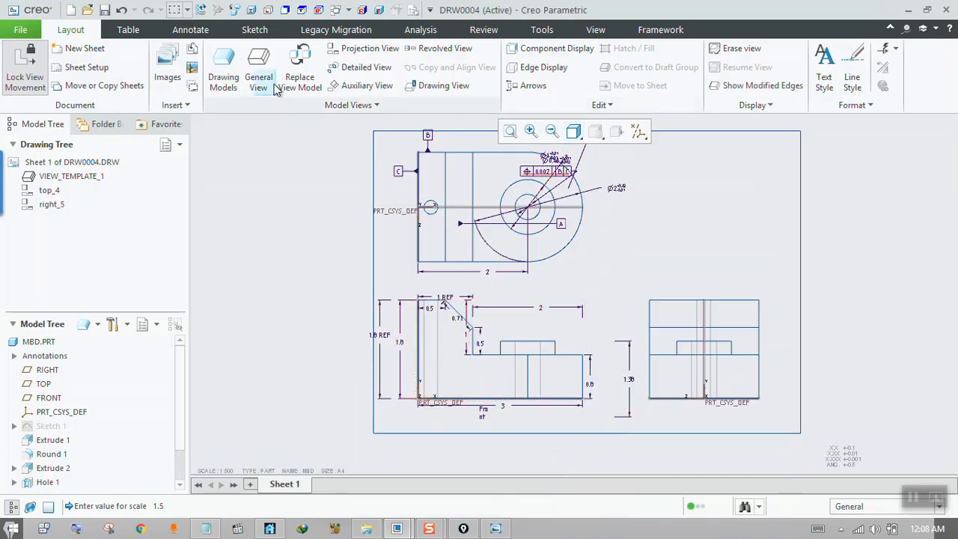
Start a surface finish annotation, move its dialog aside, and open the symbol library to choose a definition.
left_click(192, 30)
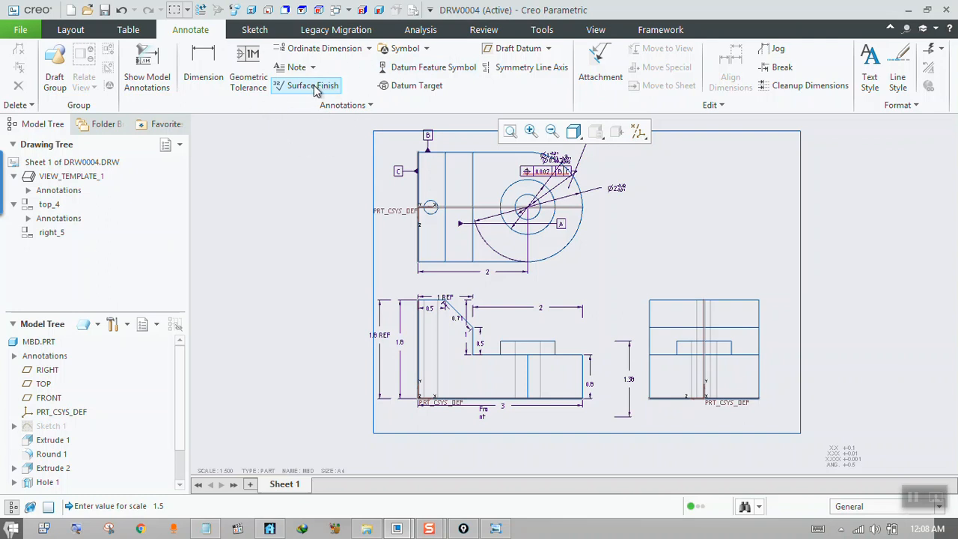
left_click(385, 51)
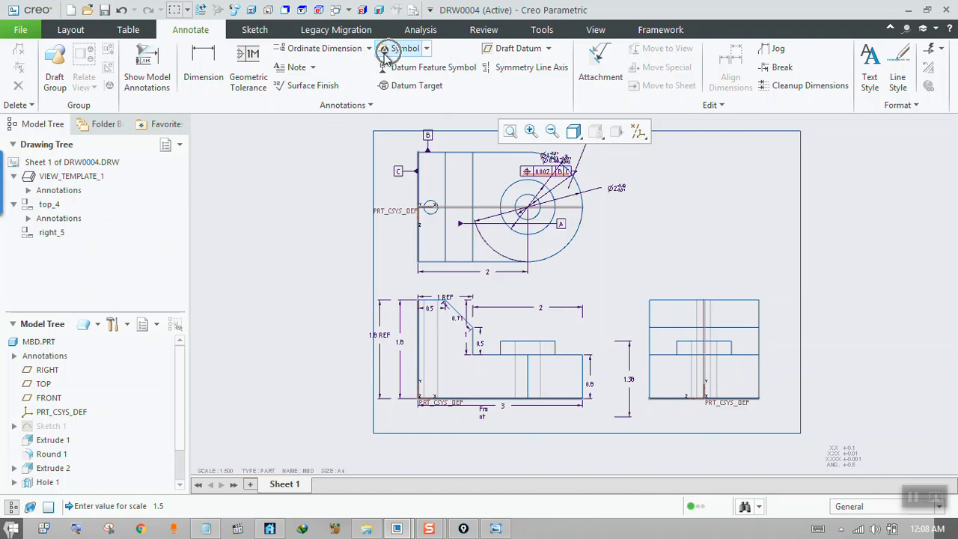
left_click(311, 87)
left_click_drag(690, 56, 225, 74)
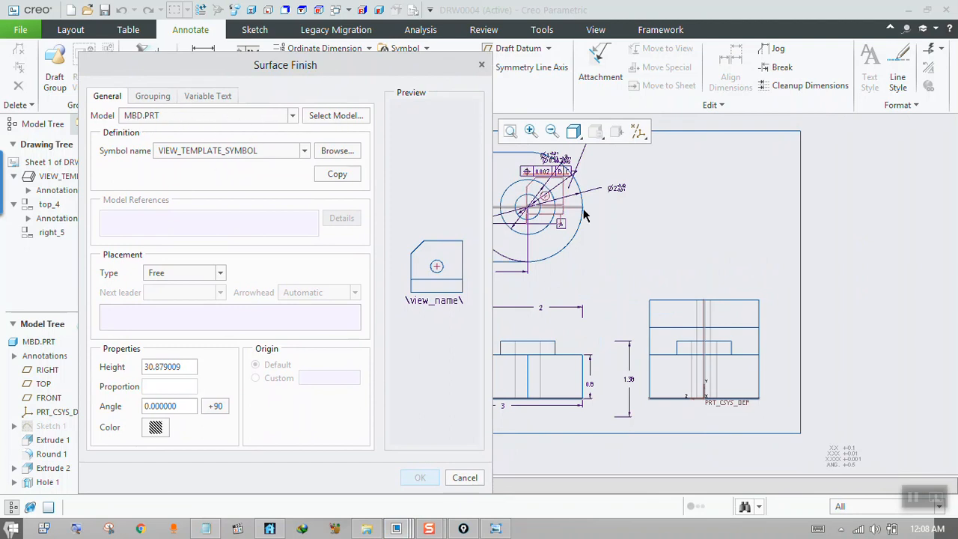
left_click(337, 152)
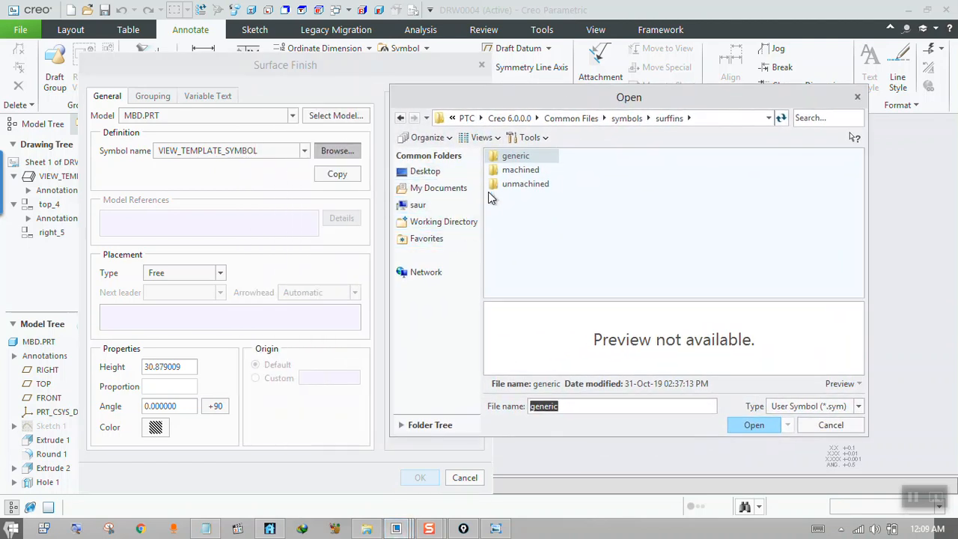
Preview the generic surface finish symbols no_value.sym and standard.sym.
double_click(516, 157)
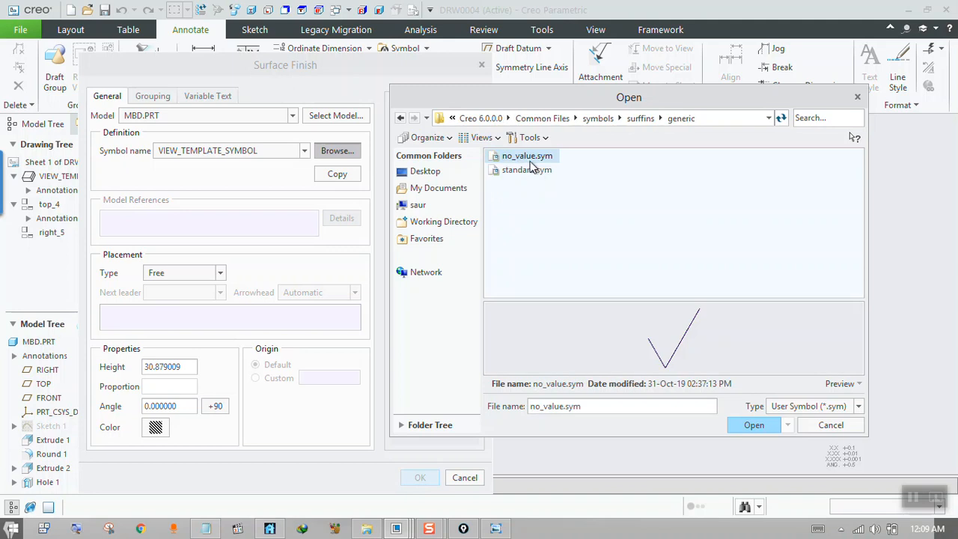
left_click(532, 171)
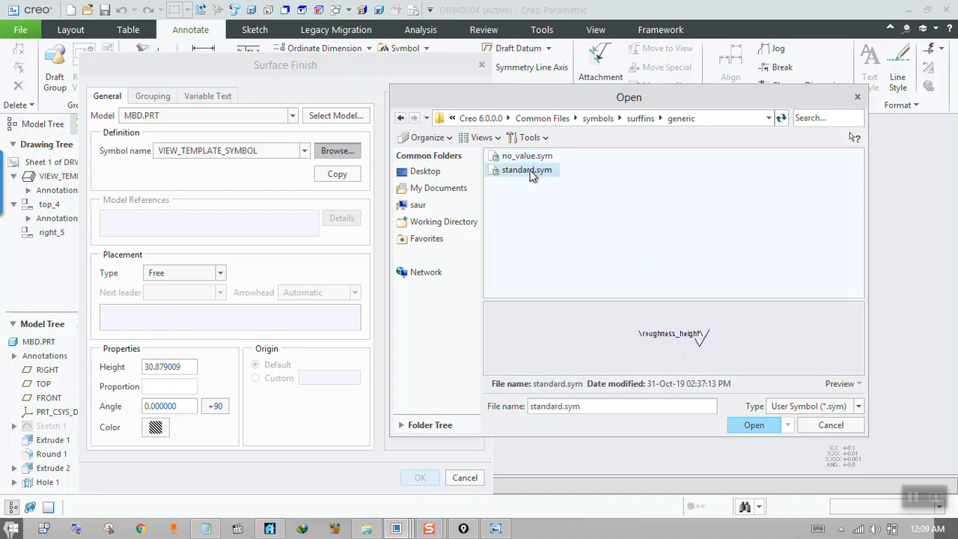
left_click(528, 157)
left_click(528, 170)
Preview the machined surface finish symbols and load no_value1.sym as the annotation's symbol definition.
left_click(641, 118)
double_click(520, 170)
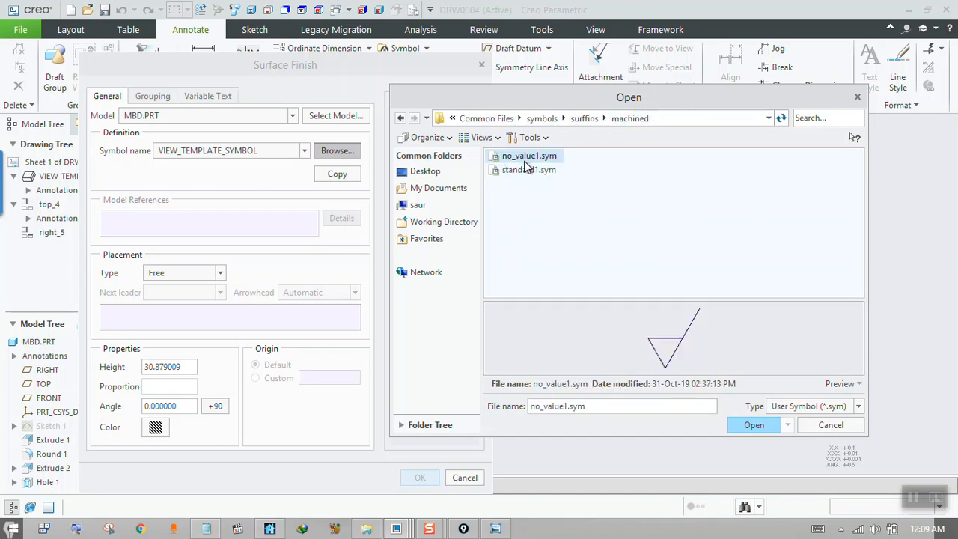
left_click(526, 170)
double_click(528, 157)
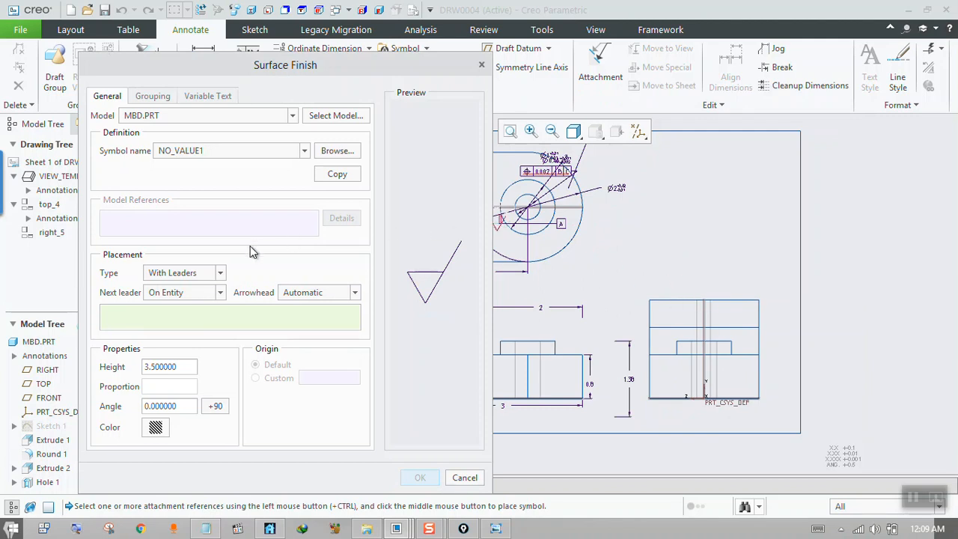
Try the On Entity and Normal to Entity placement types for the surface finish symbol.
left_click(220, 276)
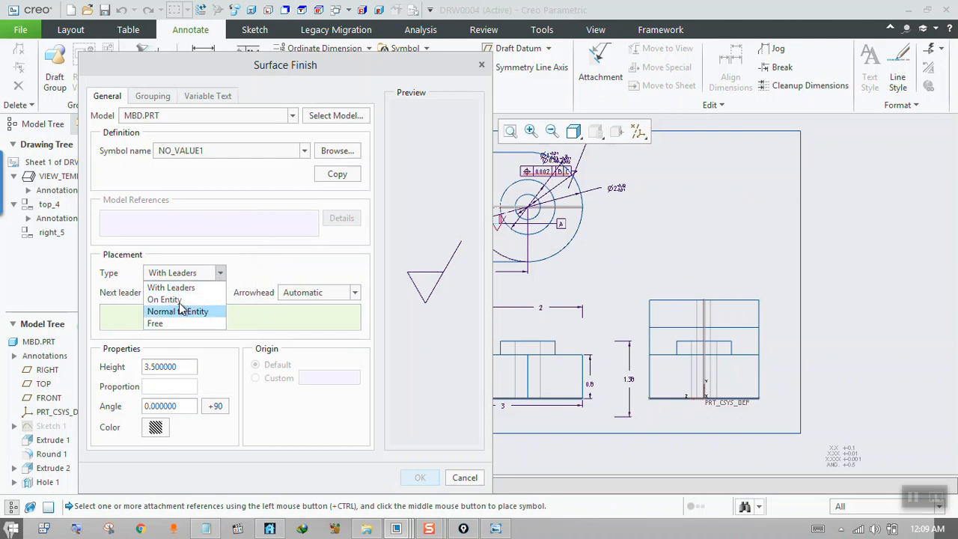
left_click(284, 260)
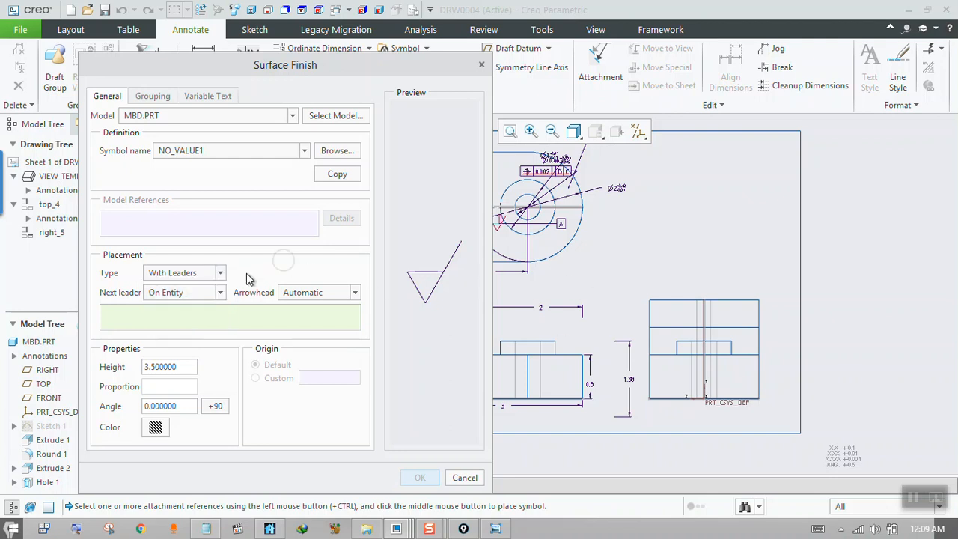
left_click(223, 273)
left_click(190, 299)
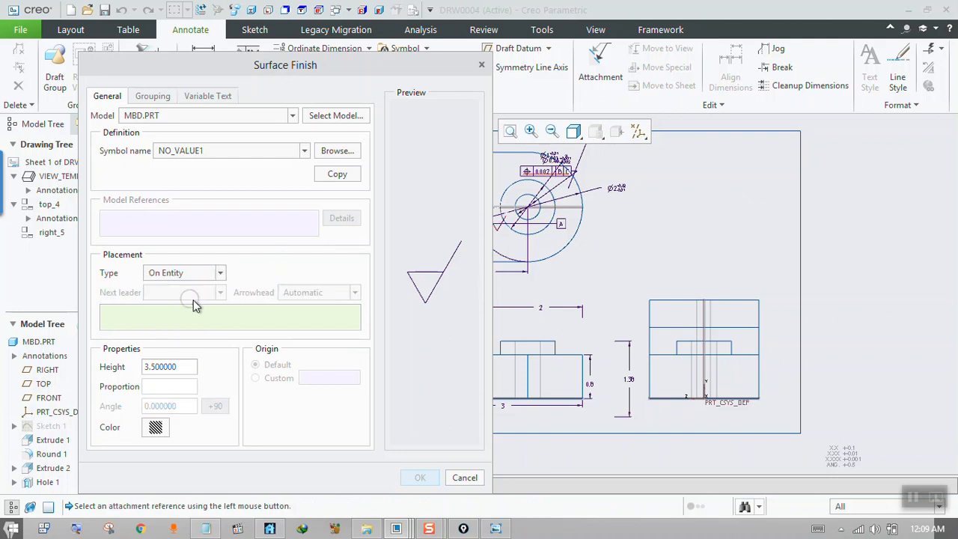
left_click(664, 269)
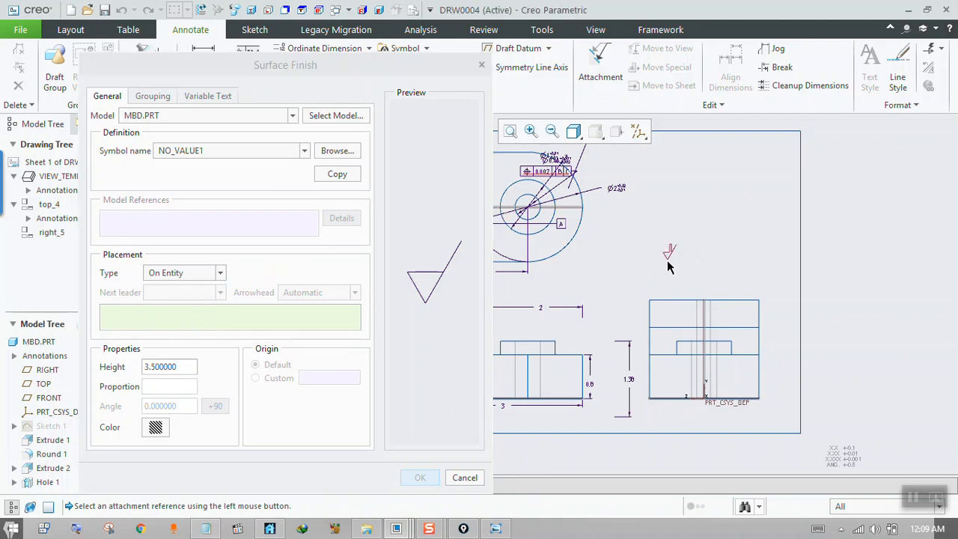
left_click(221, 274)
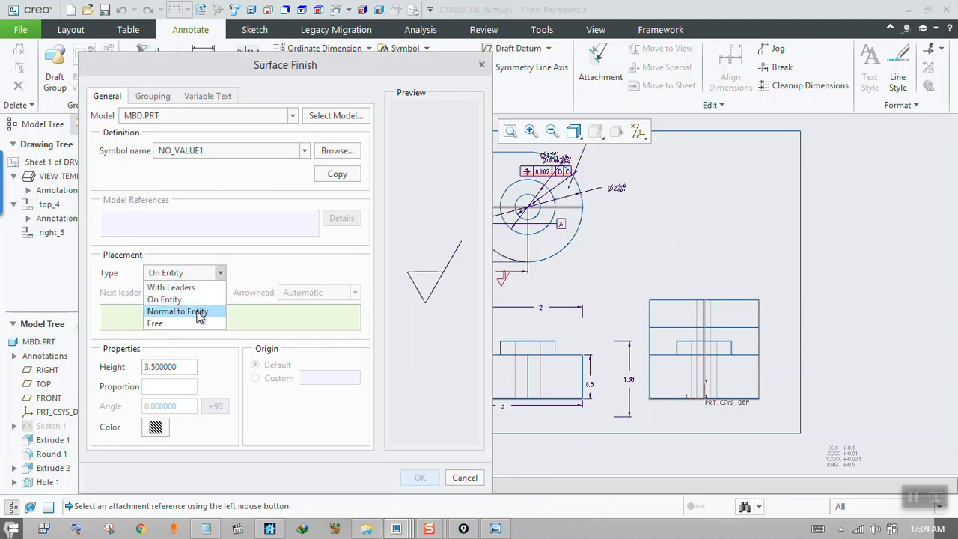
left_click(200, 313)
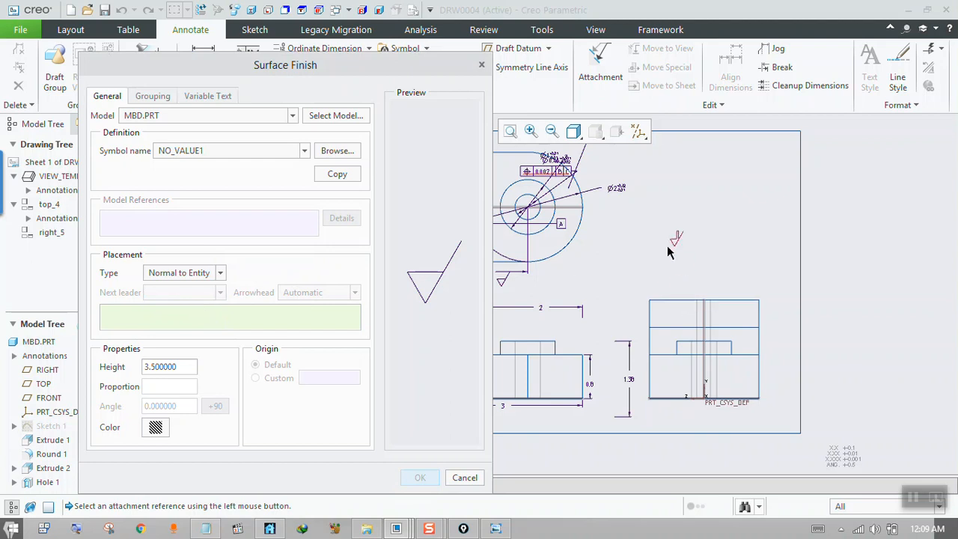
Place the NO_VALUE1 surface finish symbol with Free placement above the right view and shift it slightly closer to the view.
left_click(220, 273)
left_click(182, 324)
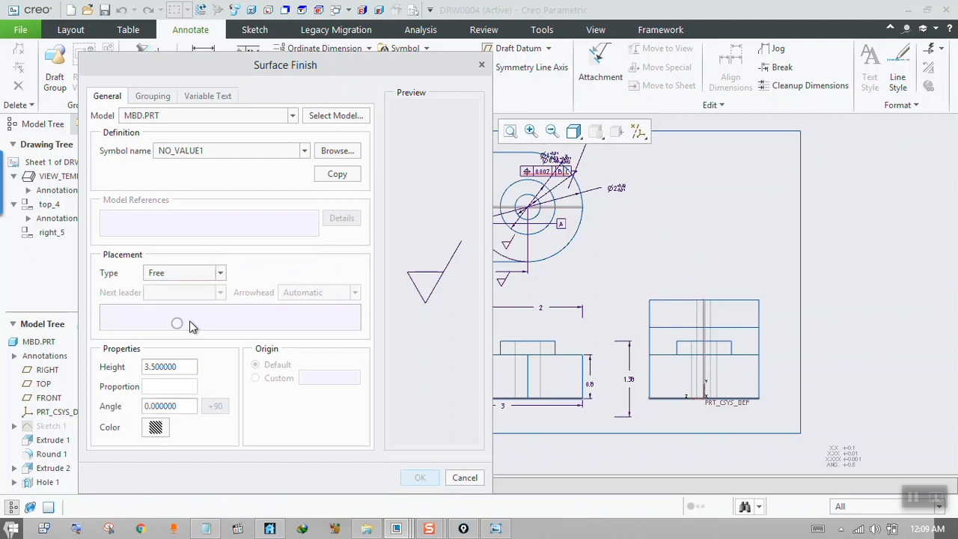
left_click(693, 279)
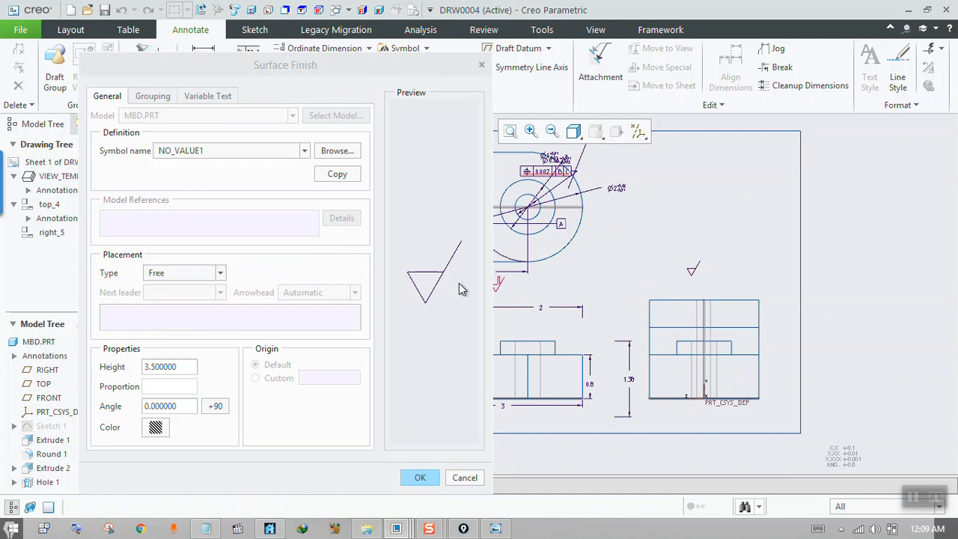
left_click(165, 98)
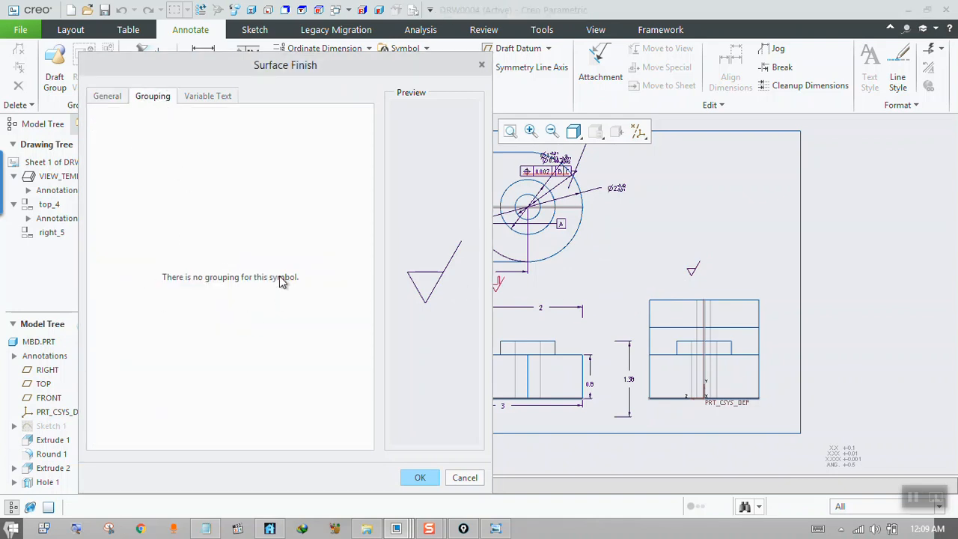
left_click(419, 477)
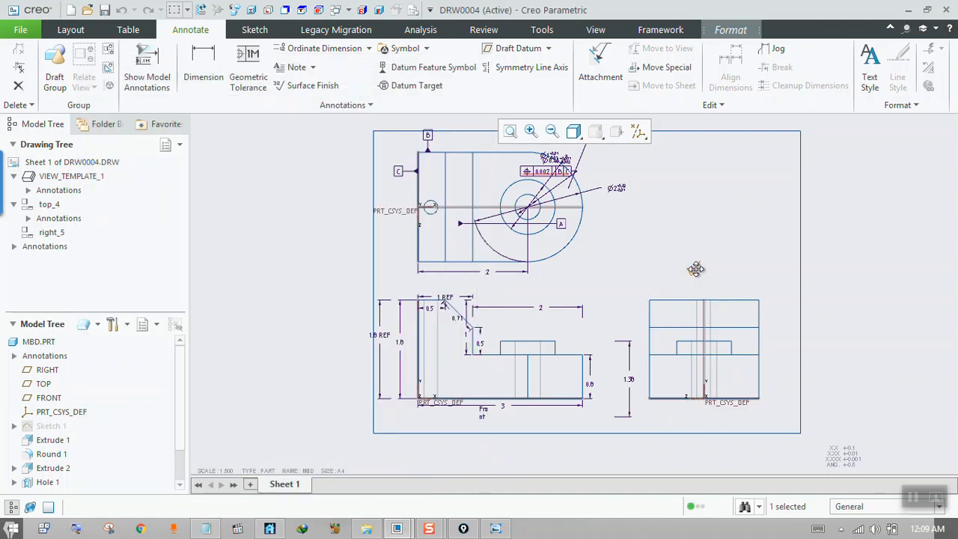
left_click_drag(694, 269, 706, 275)
left_click(324, 202)
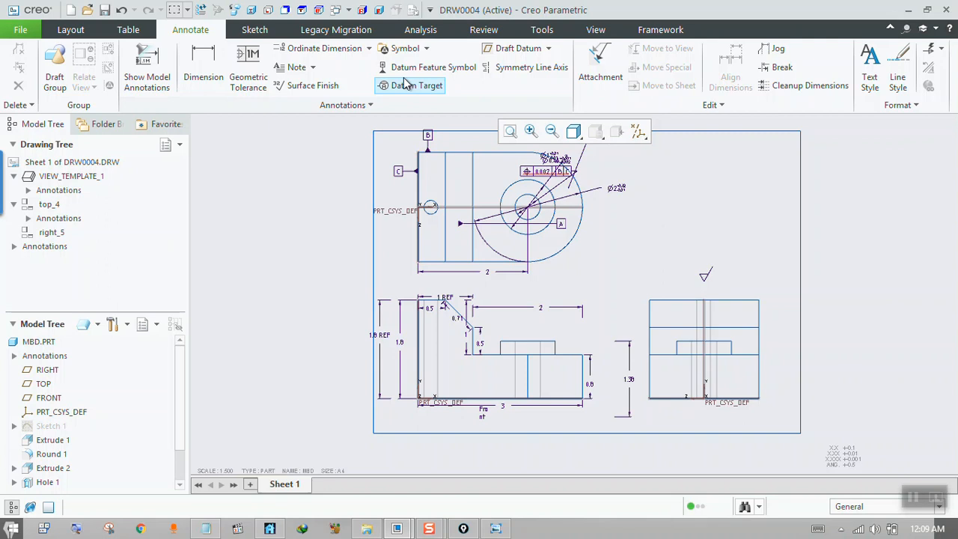
Start a custom drawing symbol and load surftexture.sym from the surftextsymlib folder of the system symbols as its definition.
left_click(404, 48)
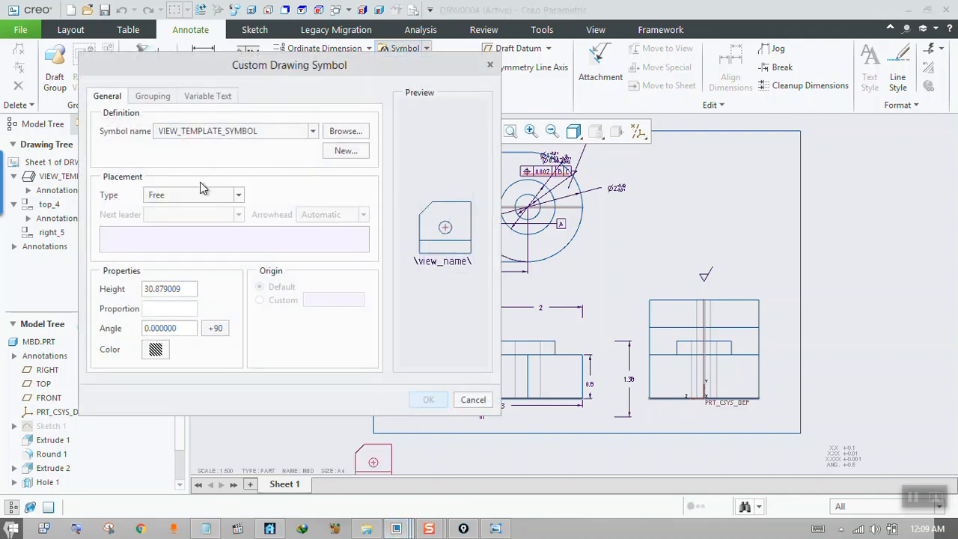
left_click(344, 131)
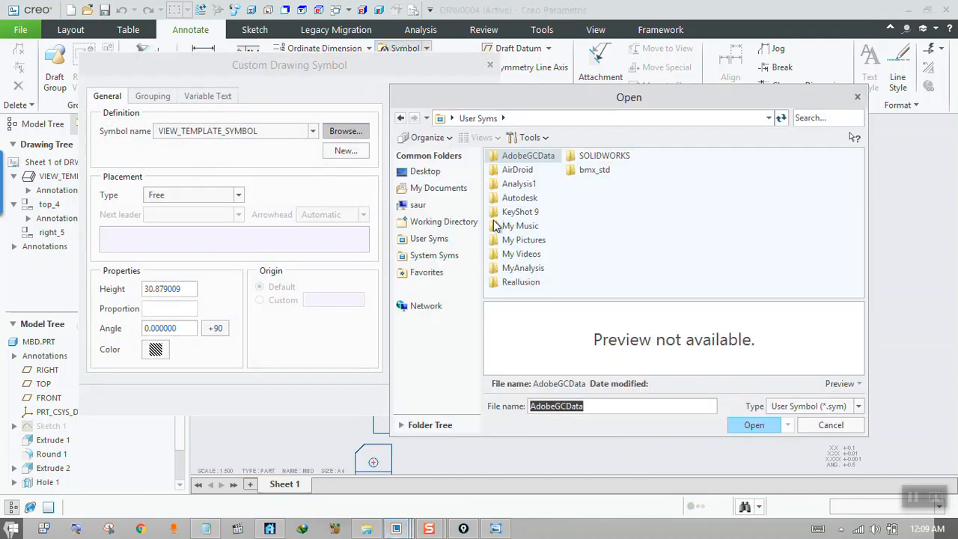
left_click(445, 257)
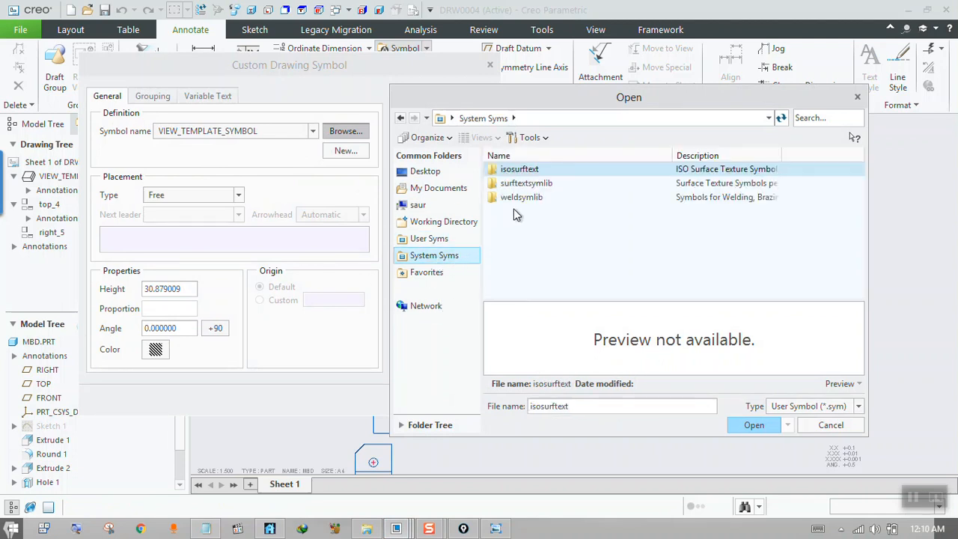
left_click(530, 185)
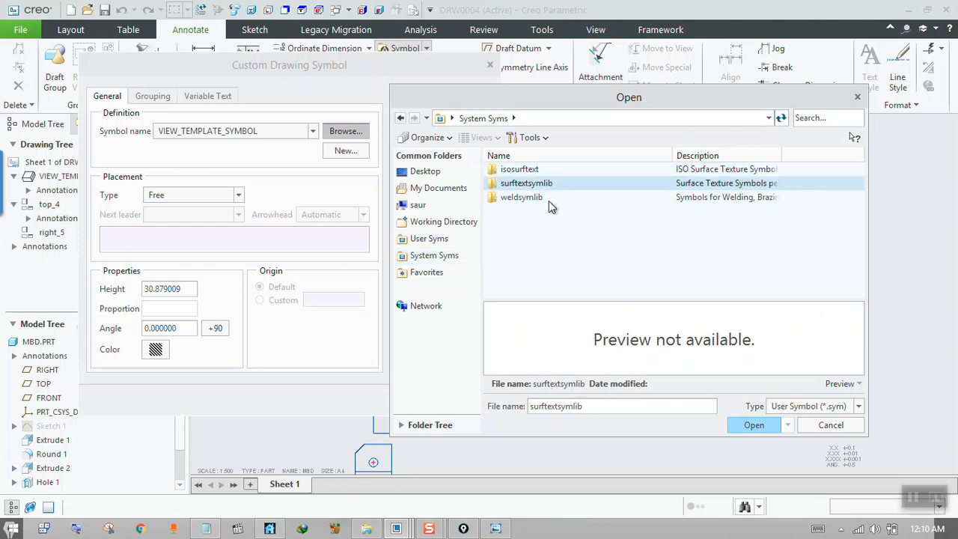
left_click(753, 425)
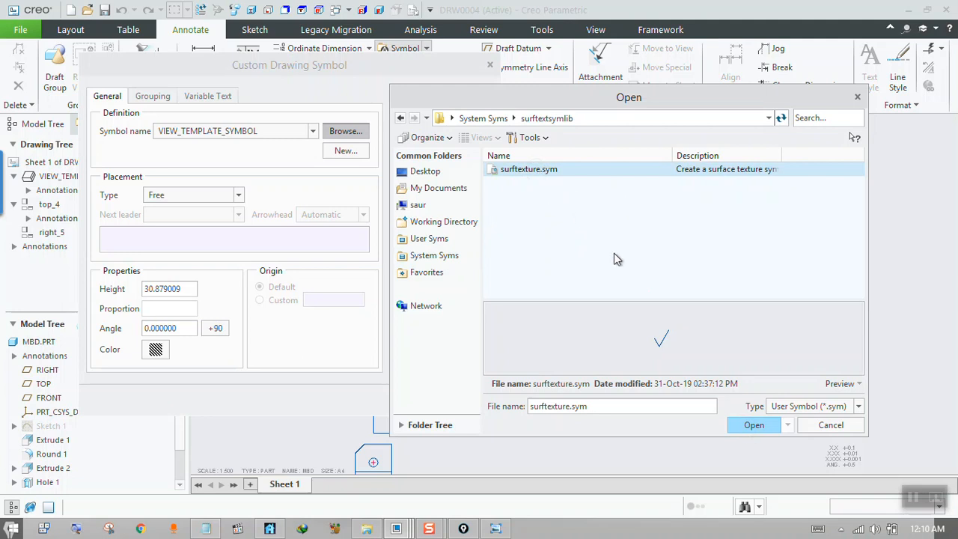
left_click(751, 428)
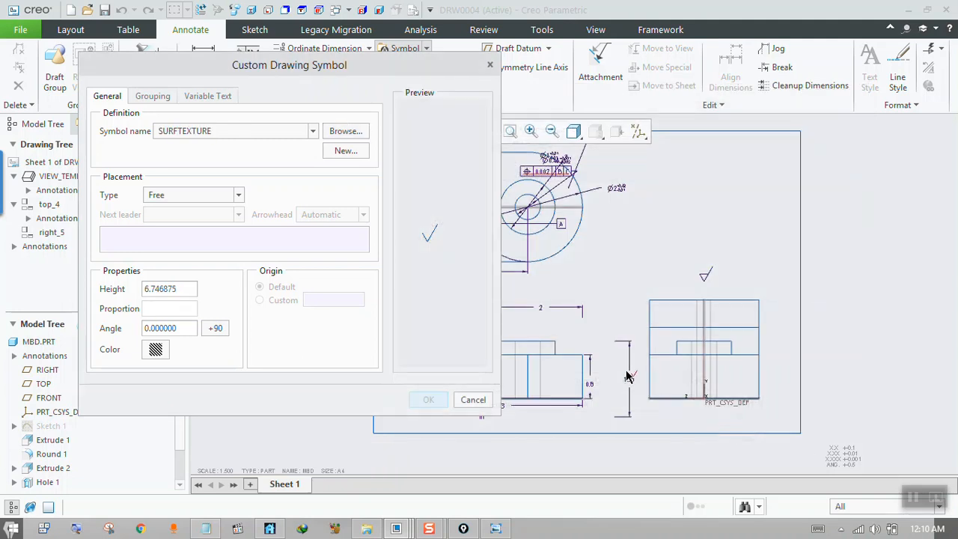
Configure the SURFTEXTURE grouping as NO_REMOVAL with average ROUGHNESS, ROUGH_SPACE, parallel LAY, DESTINATION, and WAVINESS with WAVE_HEIGHT.
left_click(155, 95)
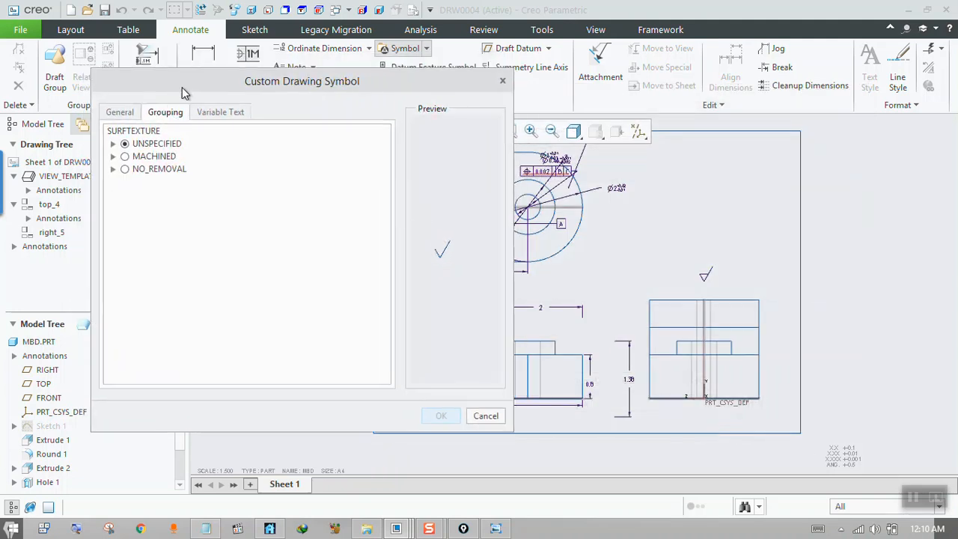
left_click(124, 169)
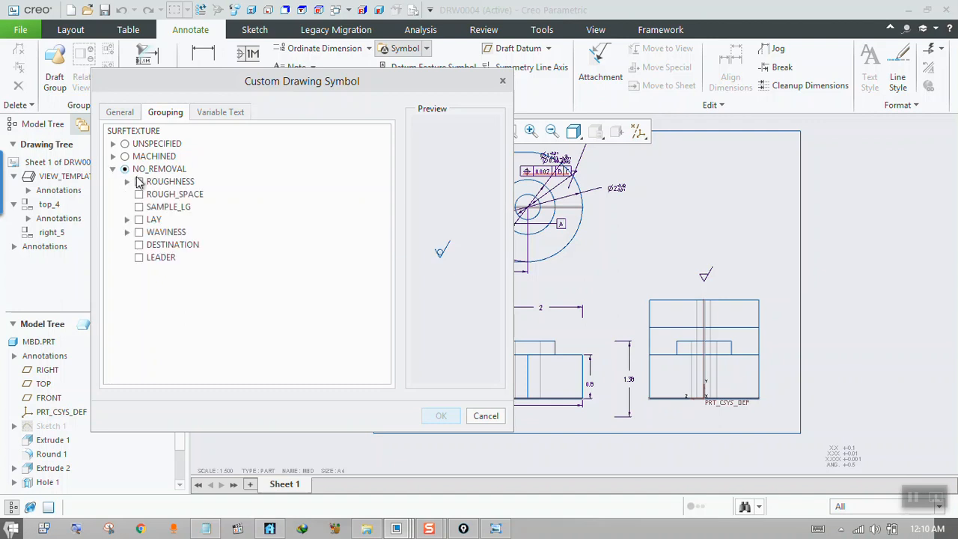
left_click(138, 181)
left_click(139, 219)
left_click(139, 245)
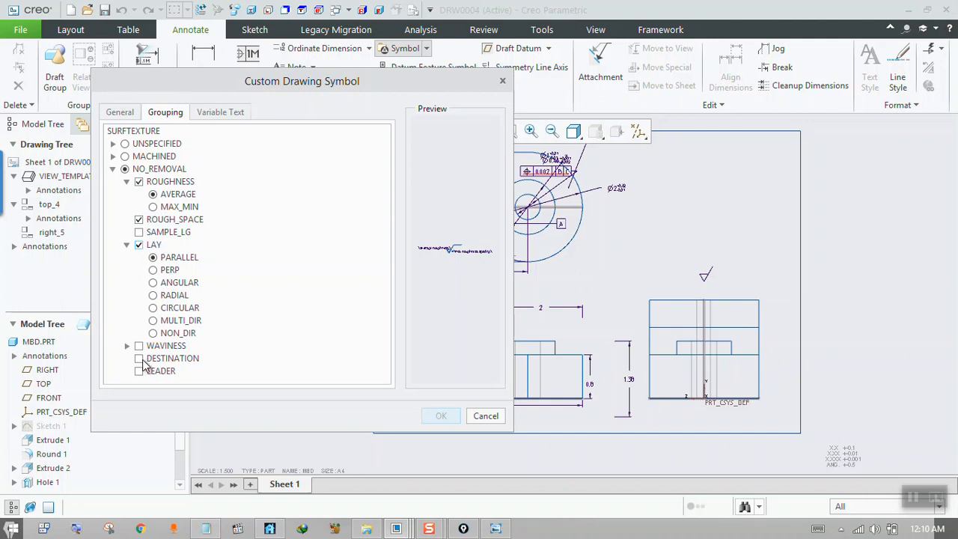
left_click(139, 358)
left_click(140, 346)
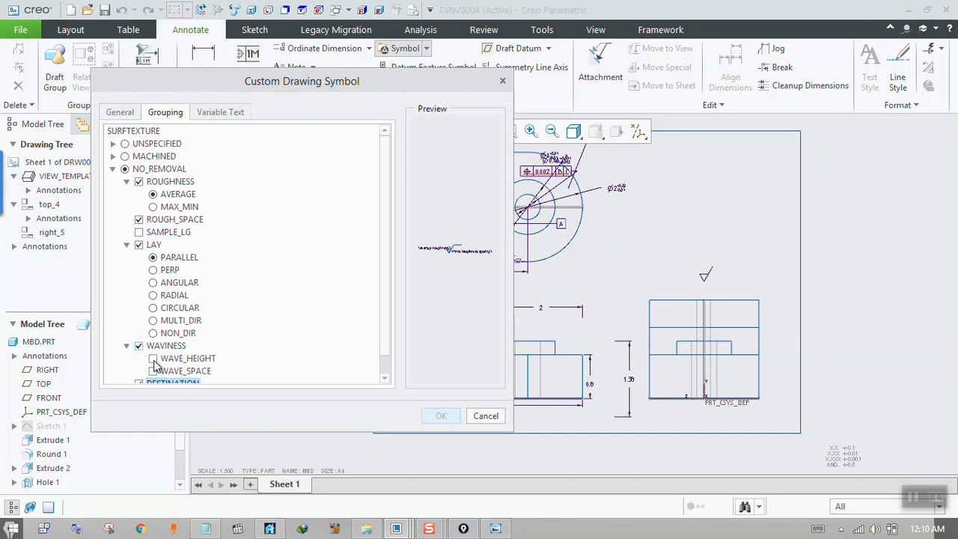
left_click(153, 359)
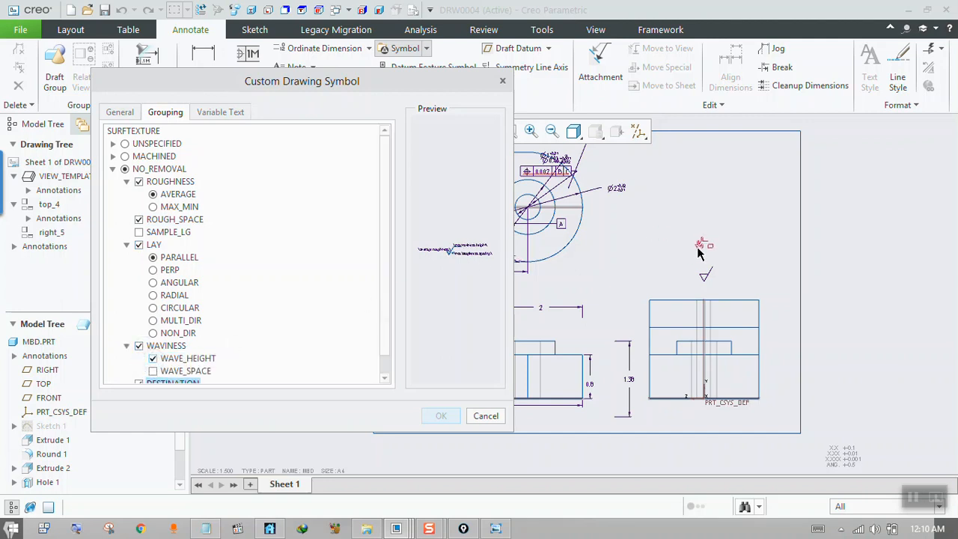
Place the configured surface texture symbol just above the upper-left corner of the right view and finish the command.
left_click(659, 294)
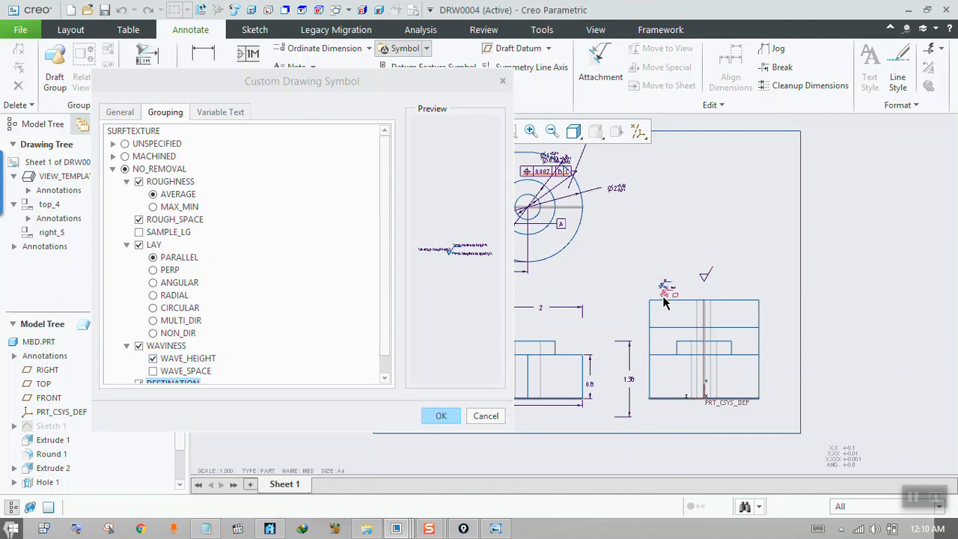
scroll(663, 274, "down", 5)
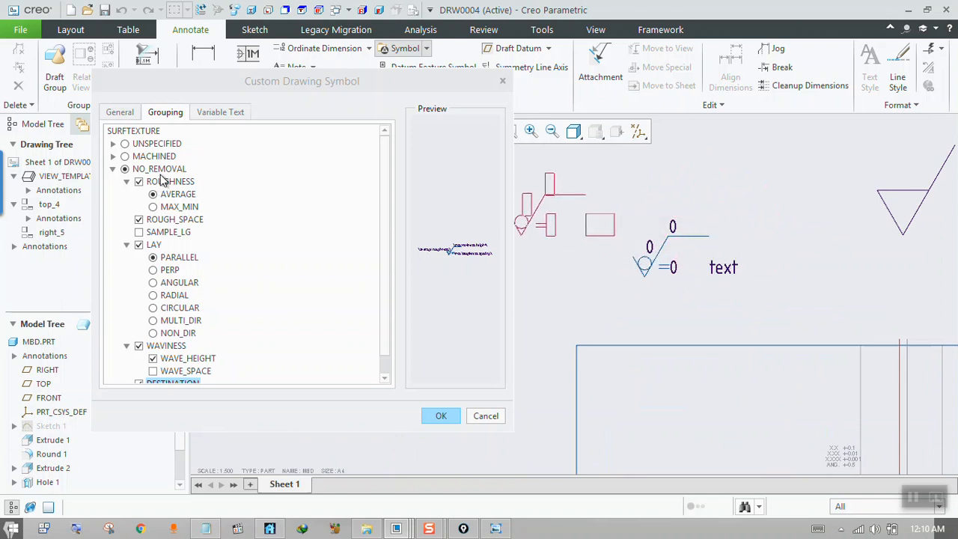
left_click(442, 416)
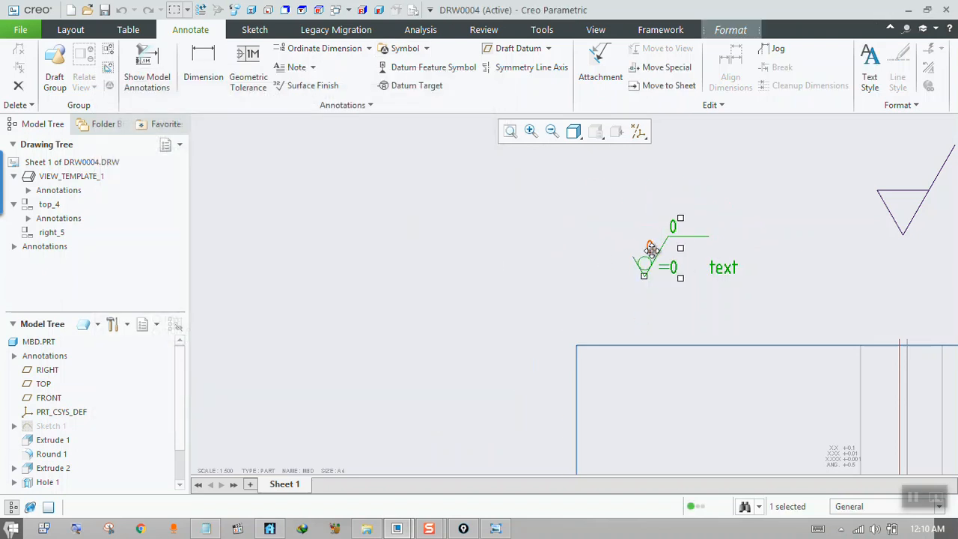
Open the placed texture symbol's average roughness value for editing and cancel the entry.
double_click(652, 250)
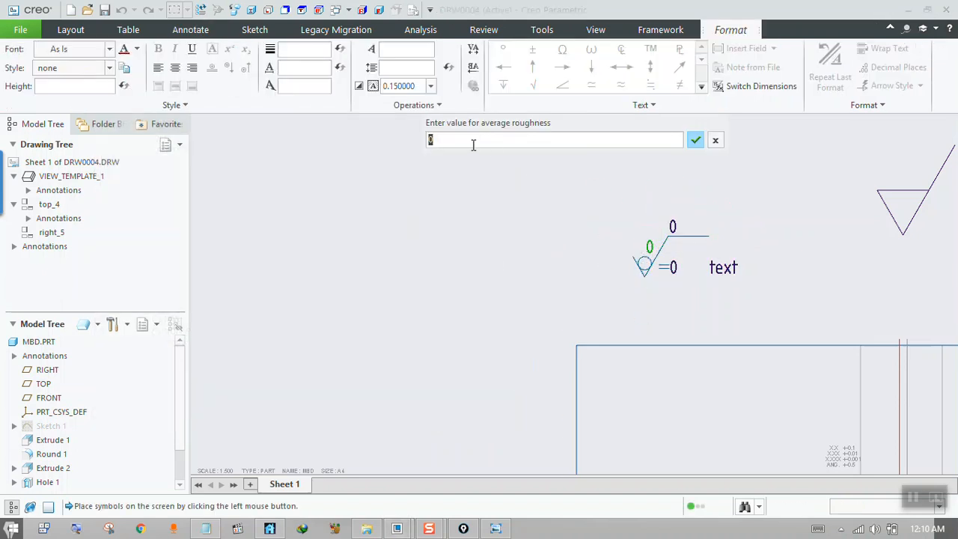
left_click(716, 142)
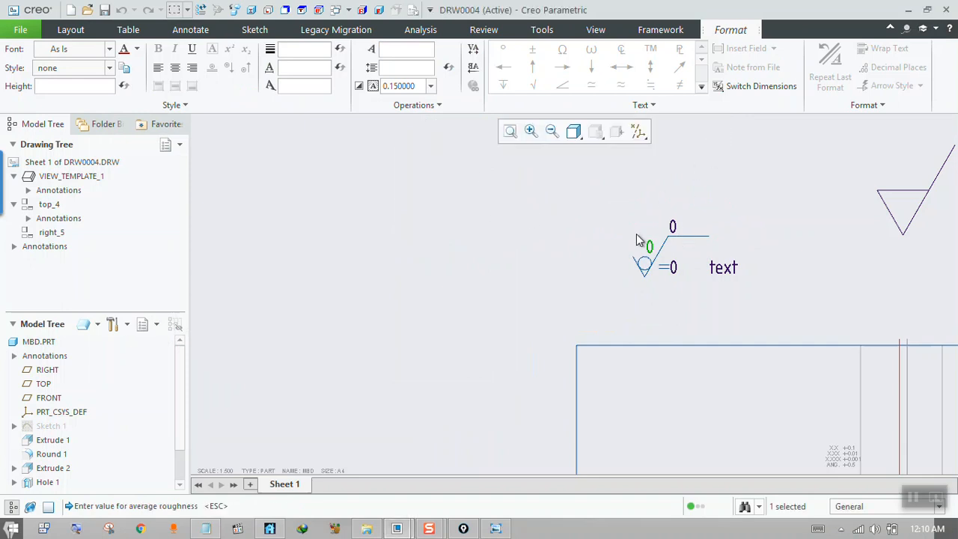
scroll(662, 193, "down", 3)
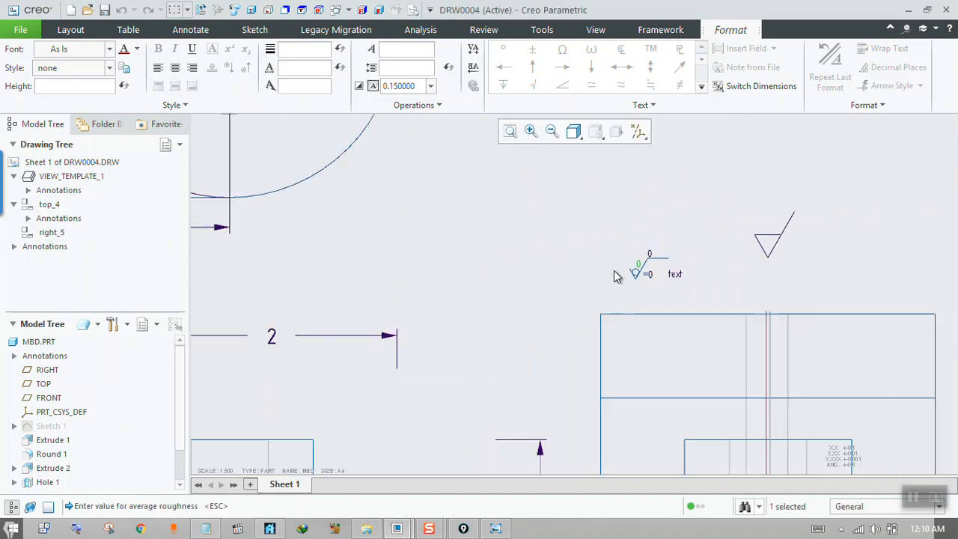
Start a custom drawing symbol and load fillet.sym from the weldsymlib, ansi_weld, simple folder of the system symbols as its definition.
left_click(180, 30)
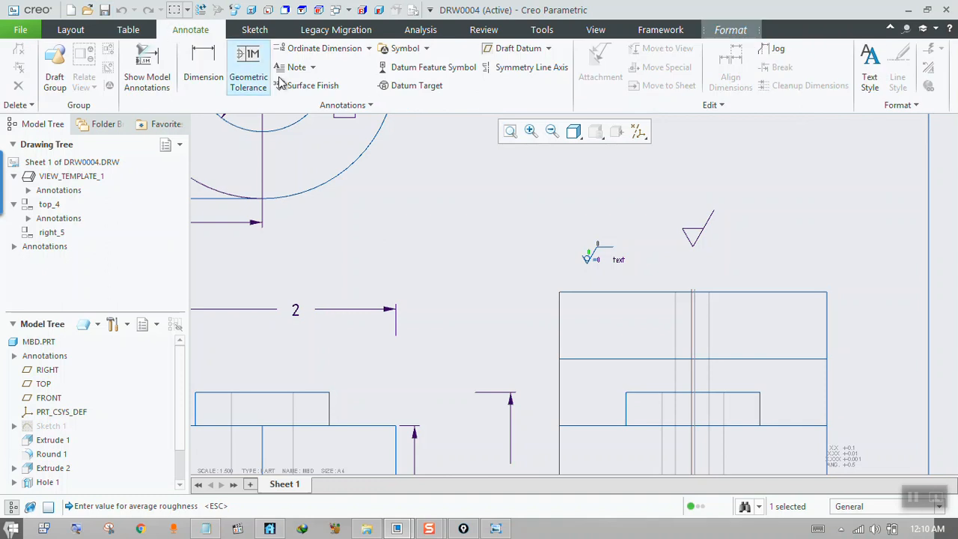
left_click(405, 48)
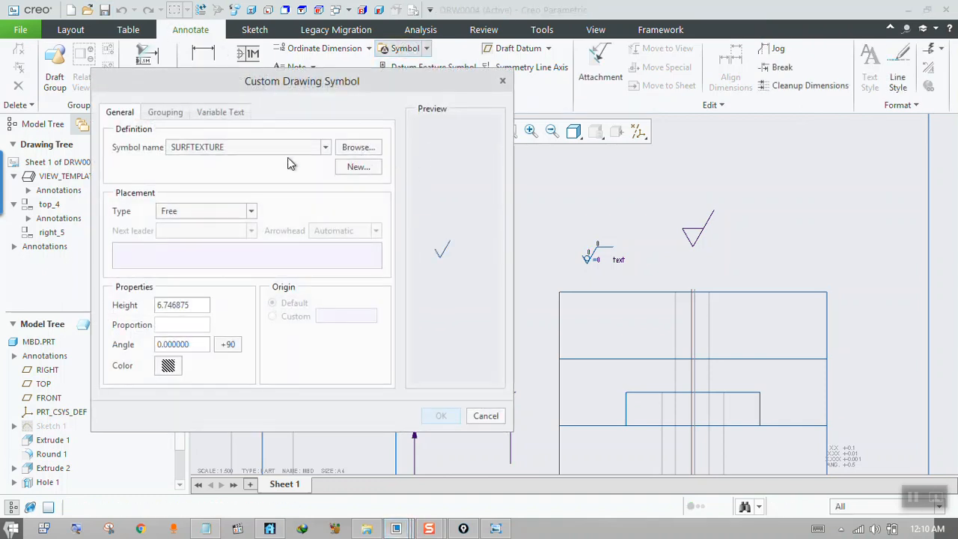
left_click(359, 148)
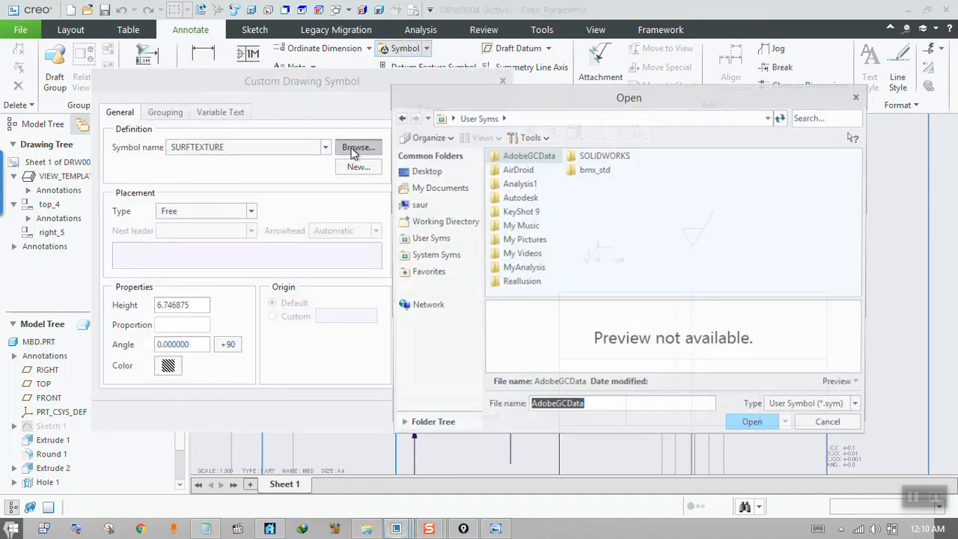
left_click(434, 259)
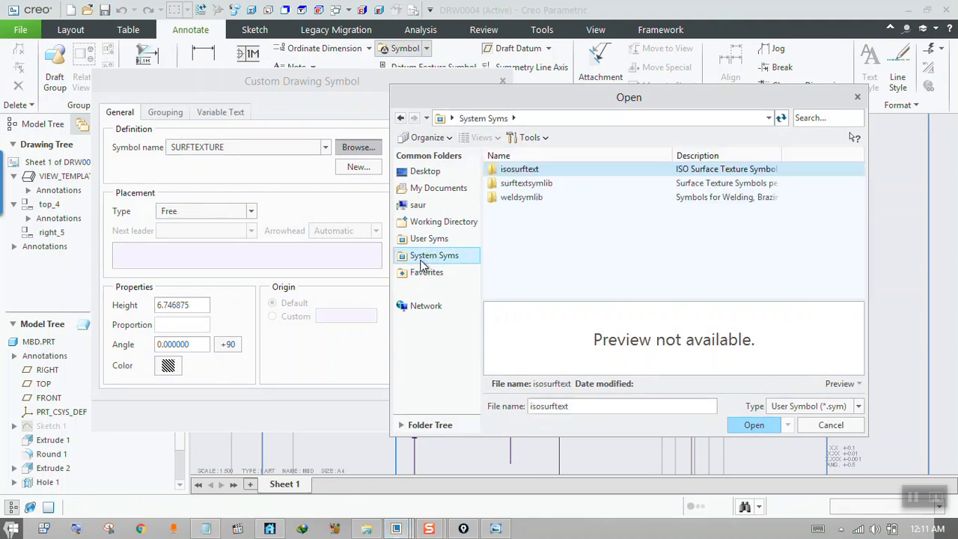
double_click(522, 198)
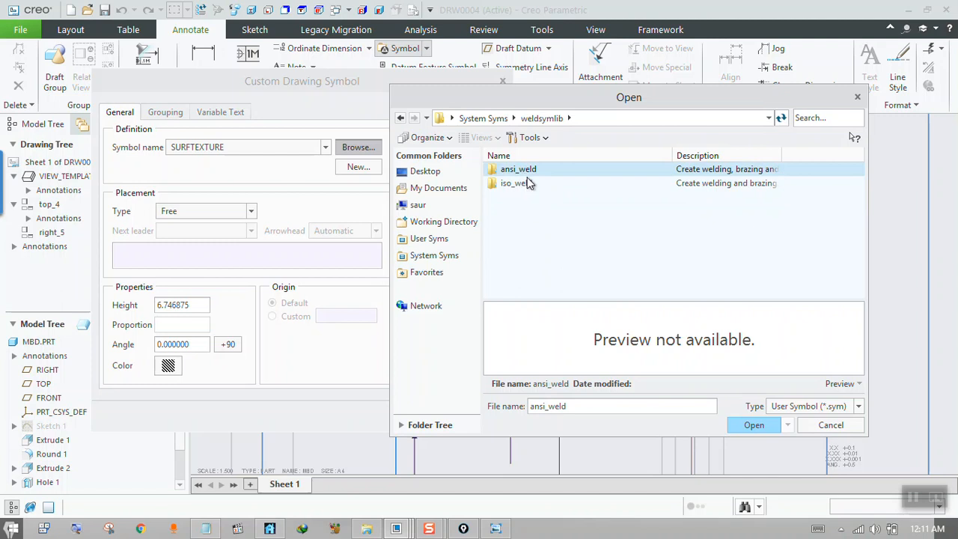
double_click(515, 170)
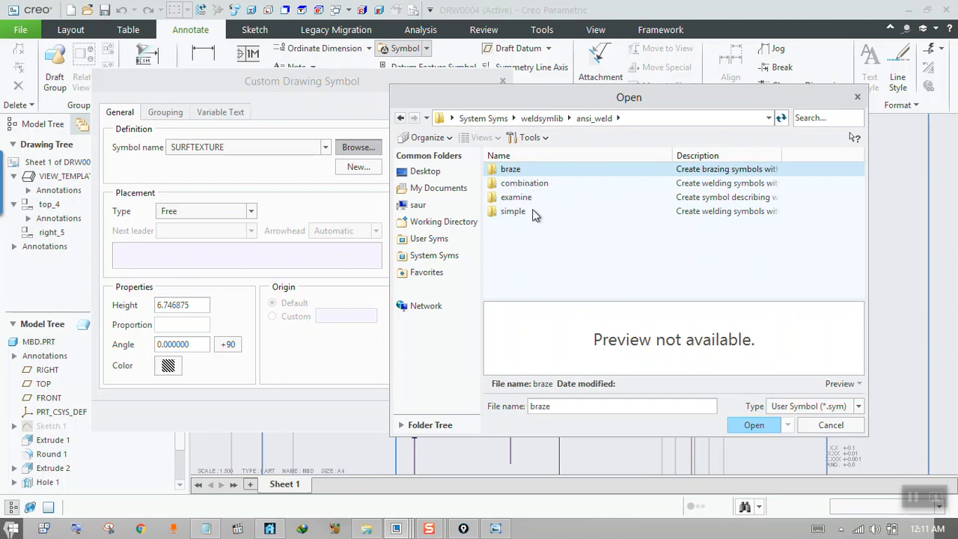
double_click(514, 212)
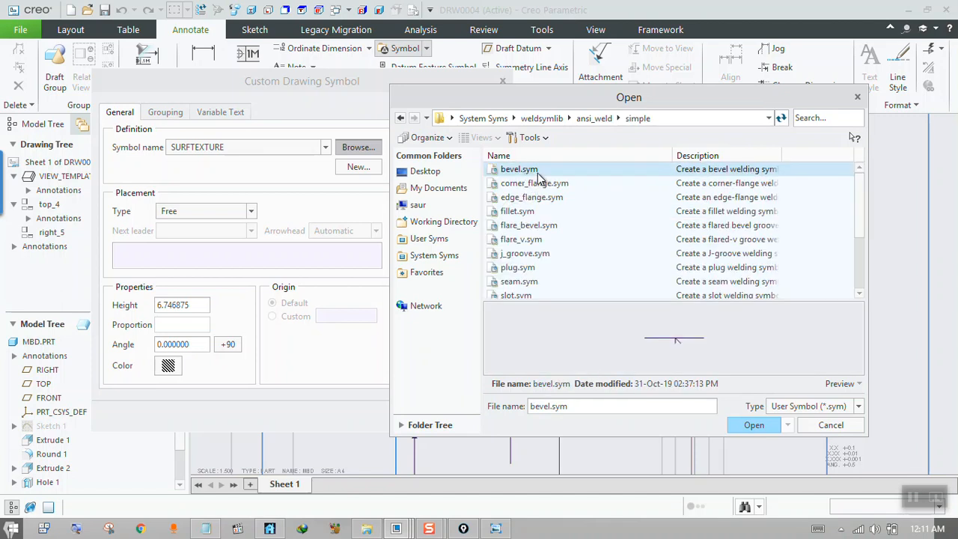
left_click(552, 187)
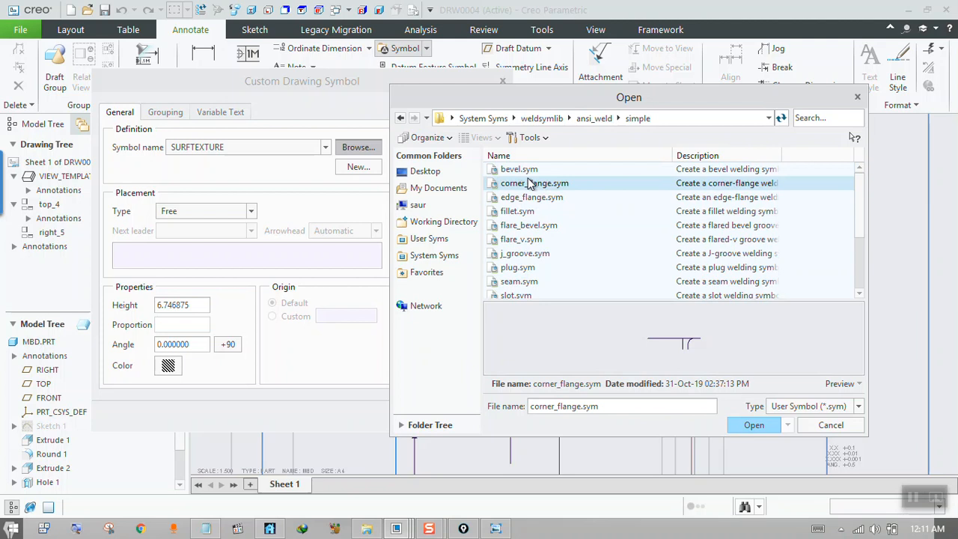
left_click(525, 171)
left_click(523, 214)
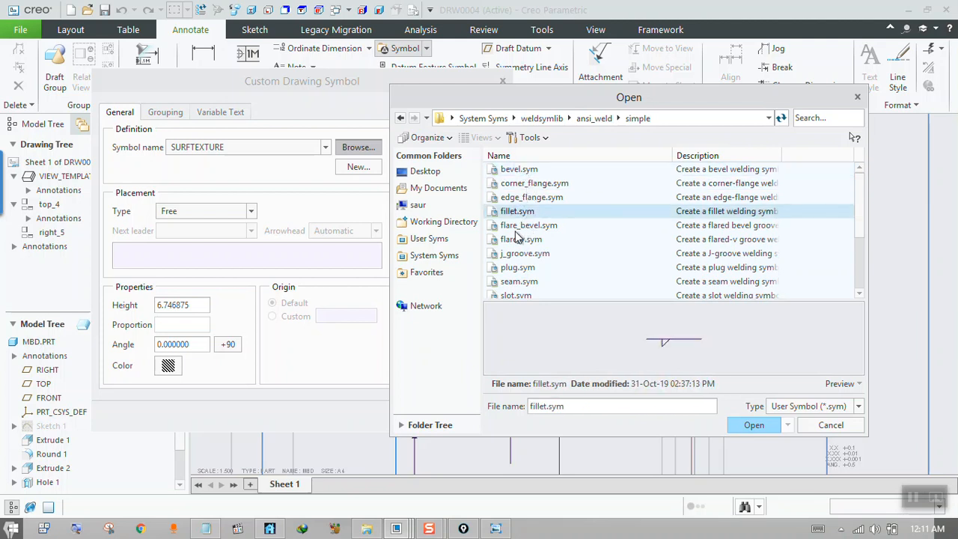
left_click(753, 425)
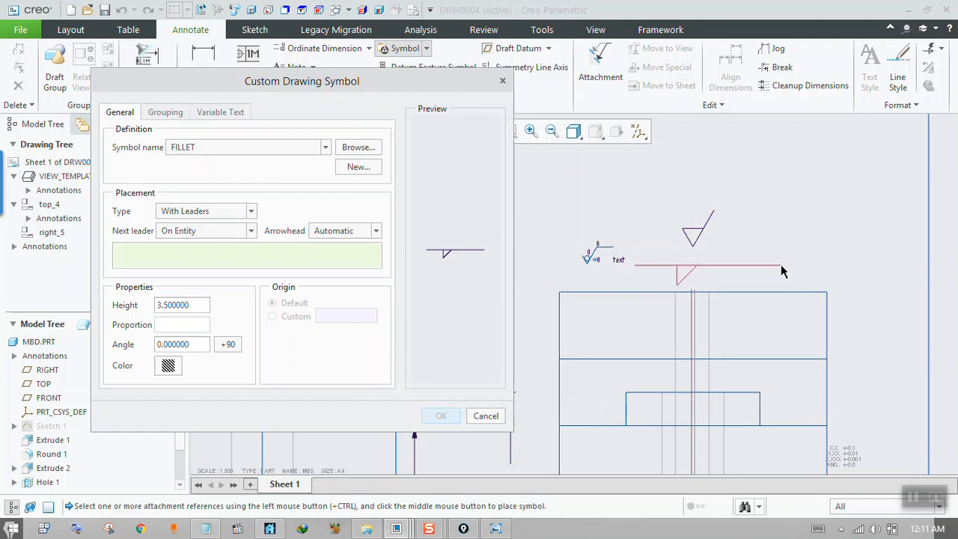
Configure the FILLET grouping's ARROW_SIDE with a CONCAVE CONTOUR, EQUAL FILLET_SIZE and CHIP FINISH.
left_click(166, 112)
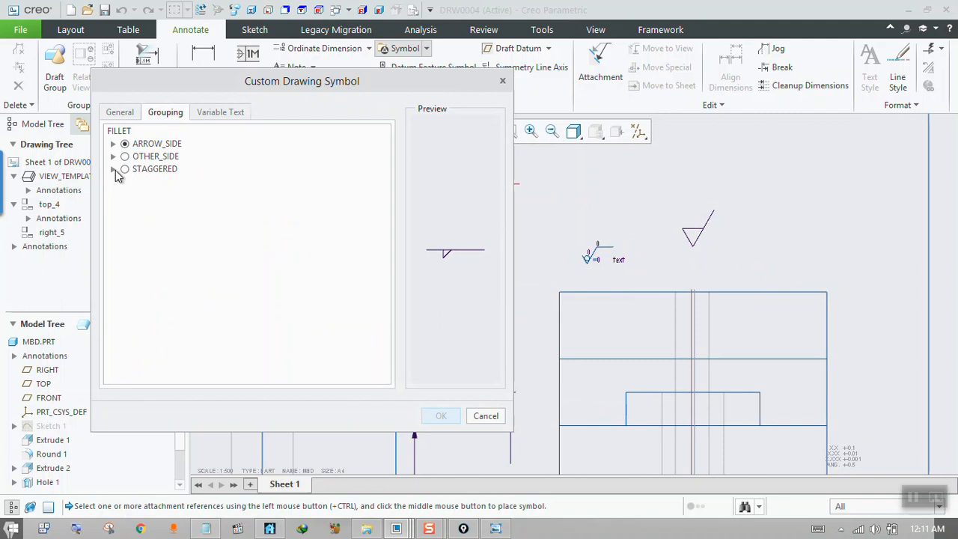
left_click(113, 143)
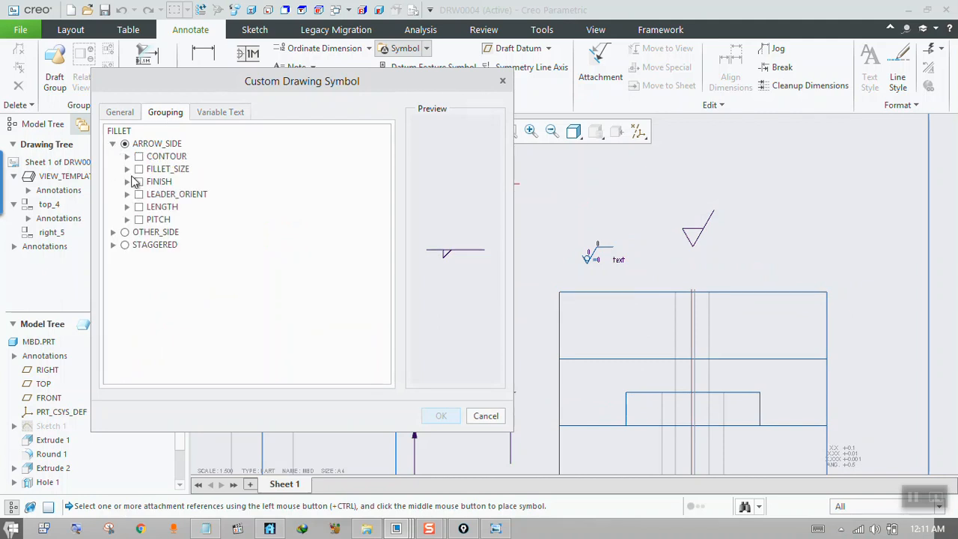
left_click(138, 157)
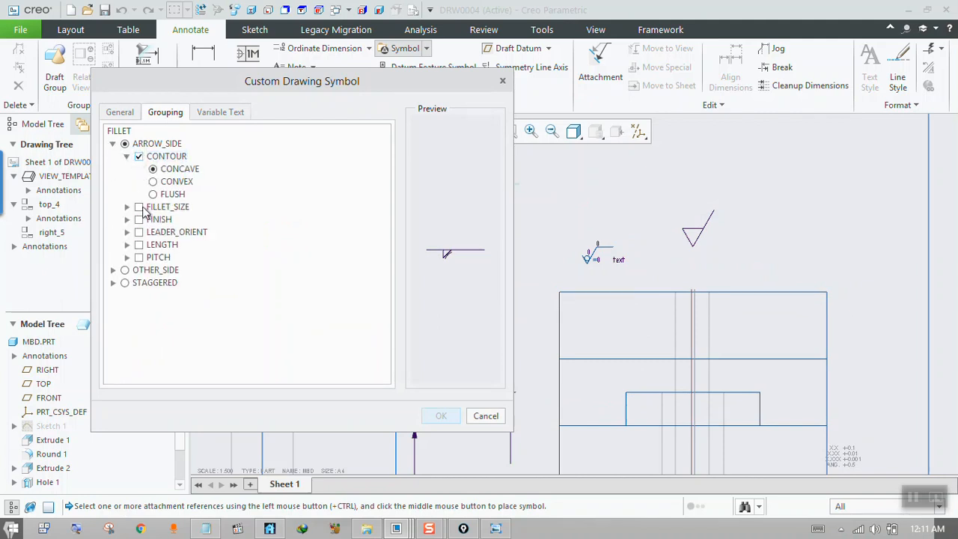
left_click(139, 207)
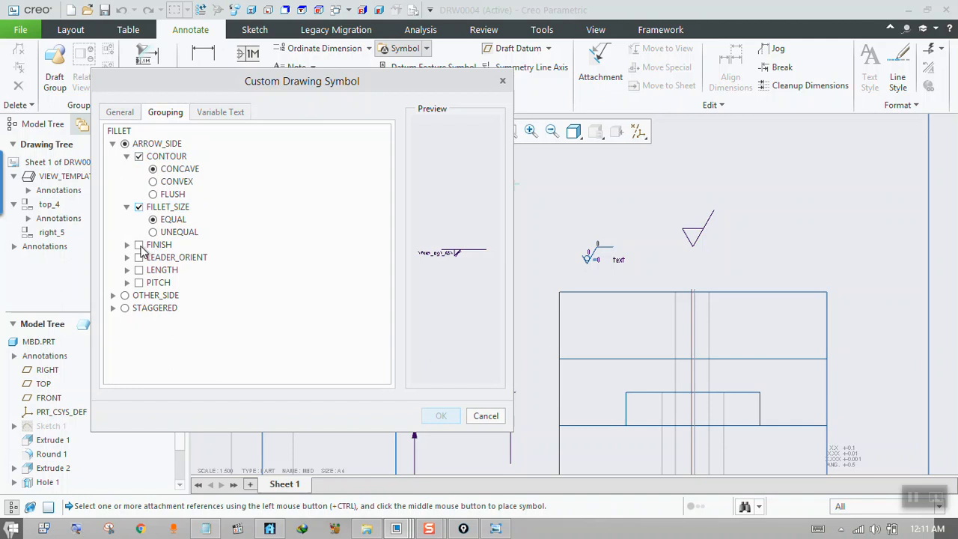
left_click(139, 245)
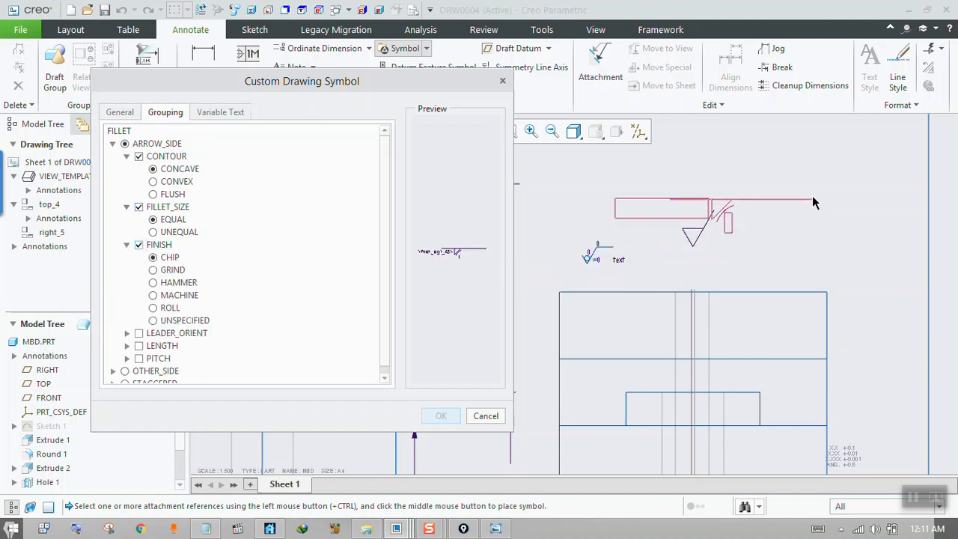
Place the fillet weld symbol With Leaders, attached On Surface to the right view's chamfer face, just above the view's upper-right corner.
left_click(118, 114)
left_click(187, 213)
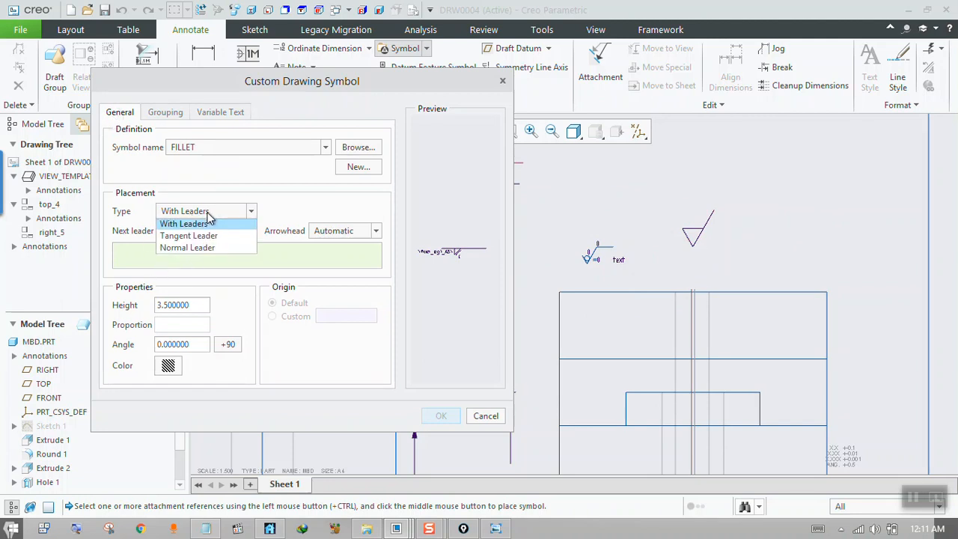
left_click(209, 222)
left_click(201, 232)
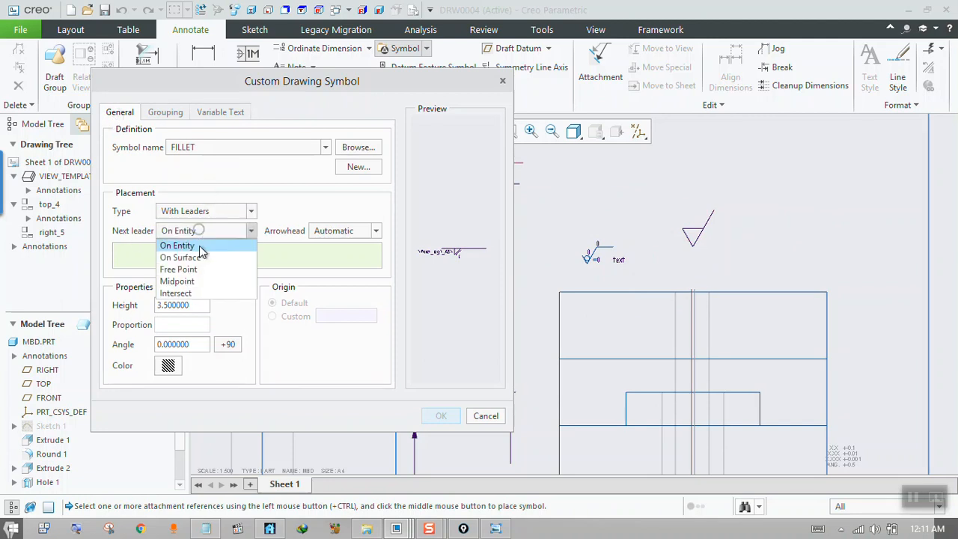
left_click(206, 258)
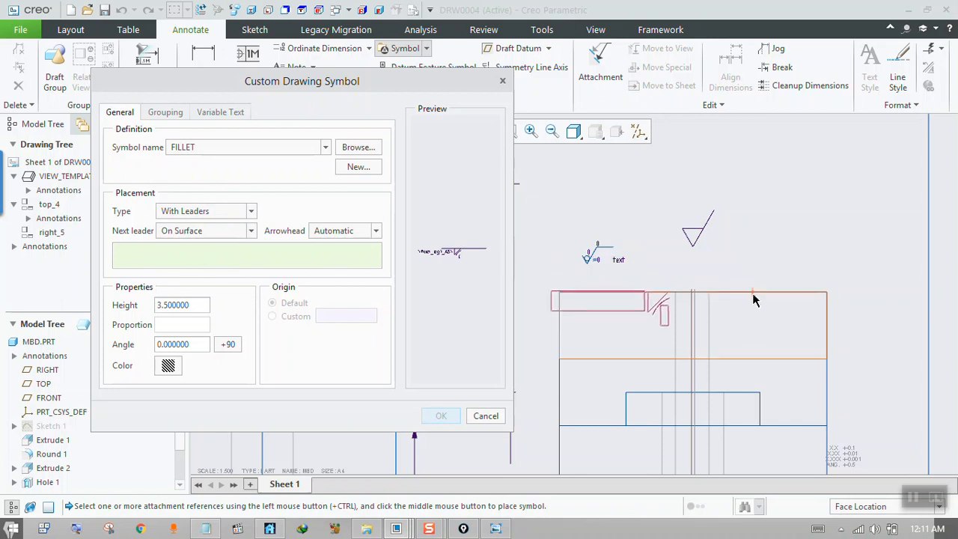
left_click(779, 324)
left_click(779, 323)
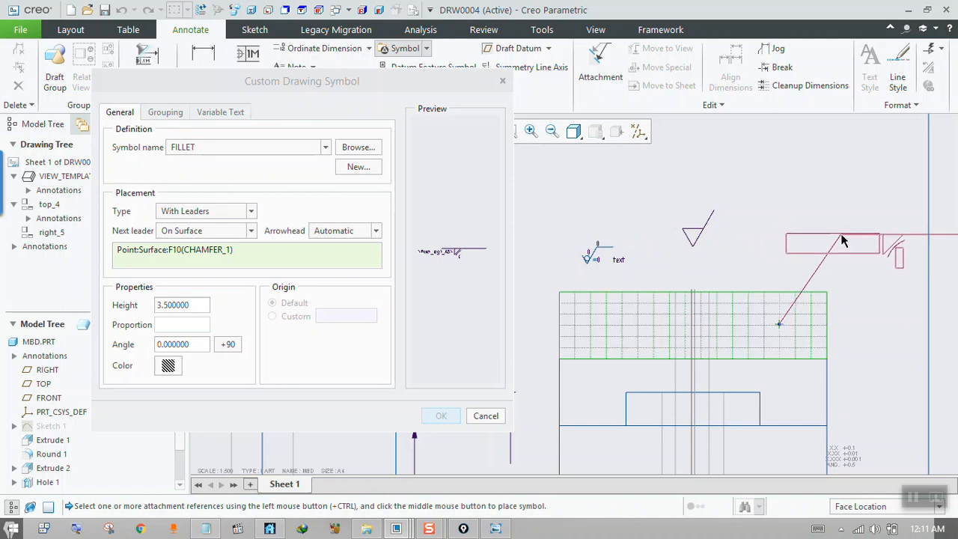
middle_click(841, 243)
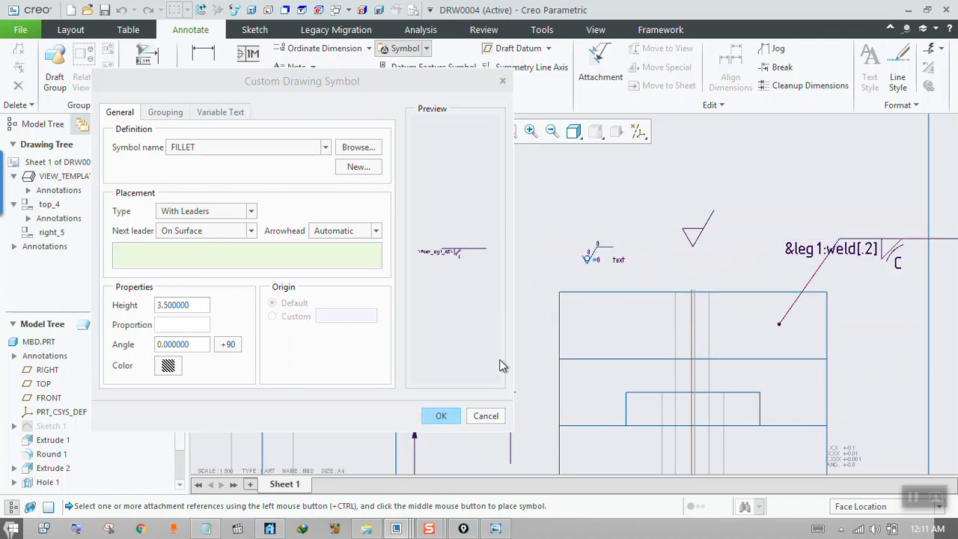
left_click(445, 416)
Open the placed weld symbol's definition and review its variable text, grouping and general placement settings.
left_click(861, 253)
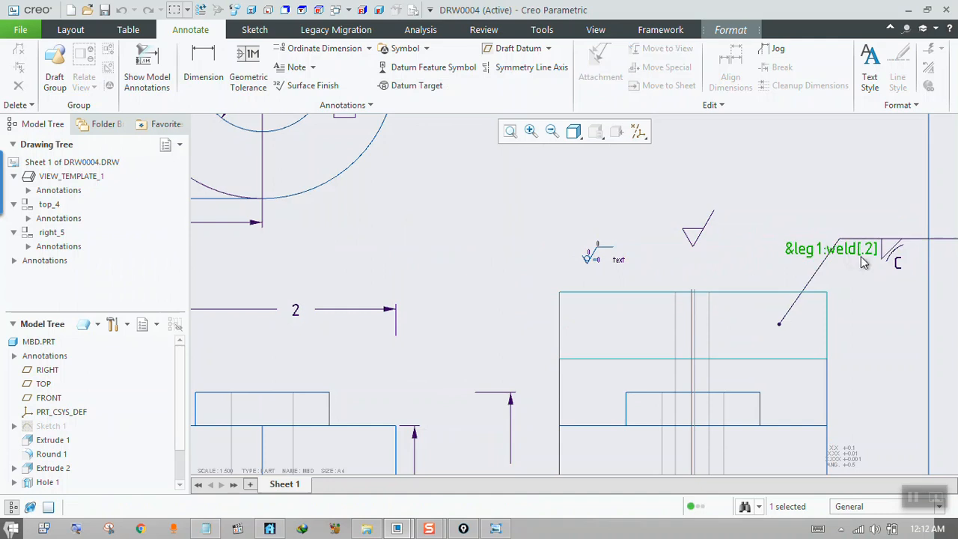
left_click(863, 254)
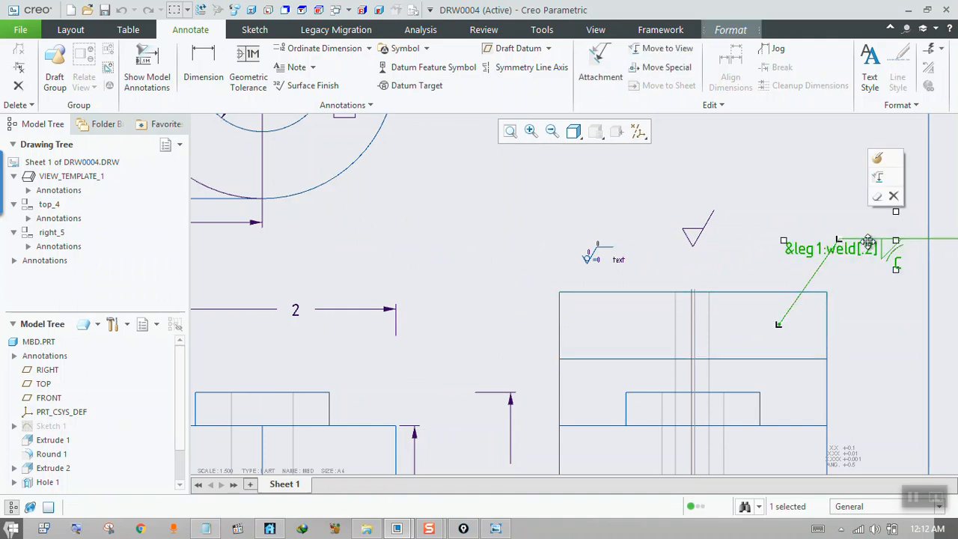
double_click(868, 243)
left_click(221, 112)
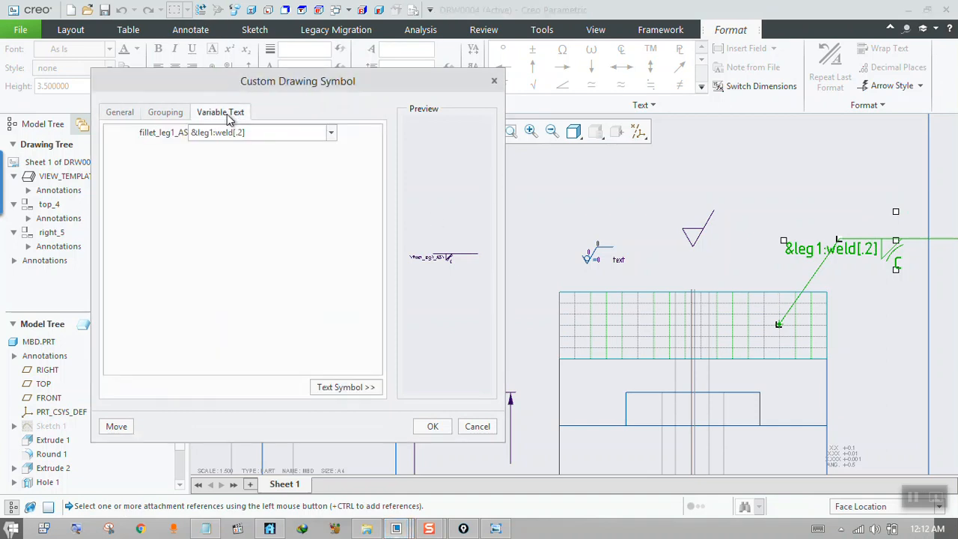
left_click(138, 113)
left_click(174, 113)
left_click(134, 113)
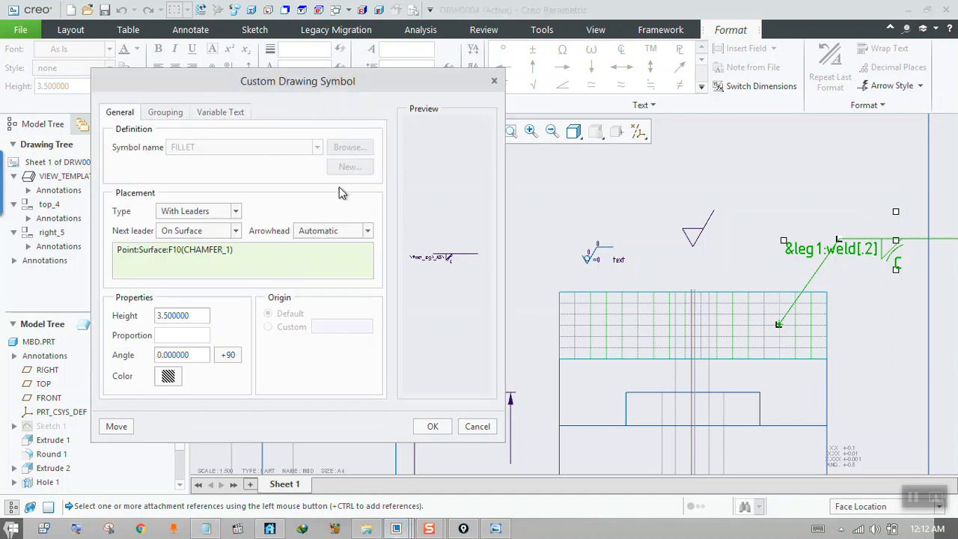
left_click(432, 426)
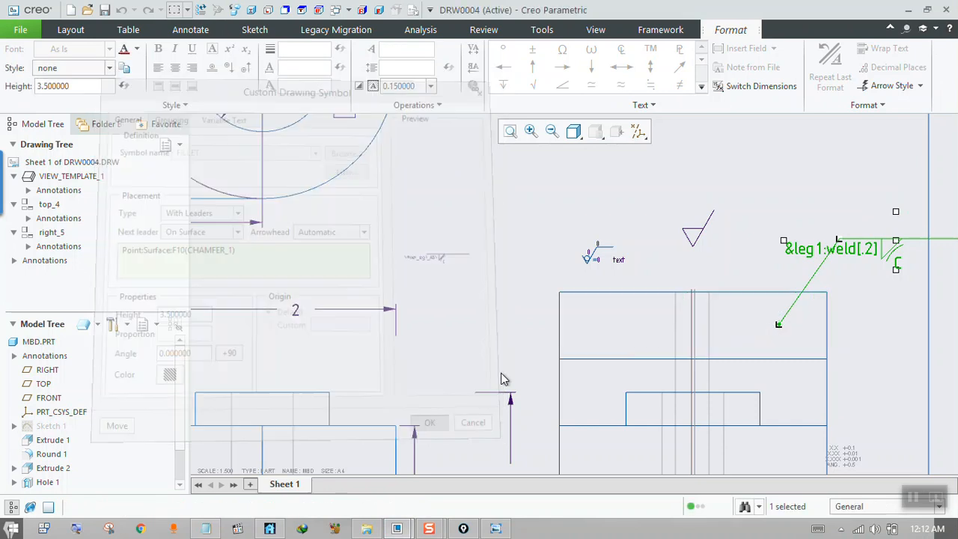
Check the handwritten extension line and surface finish note 1.jpg in Windows Photo Viewer and return to the drawing.
scroll(509, 337, "down", 2)
scroll(554, 321, "down", 2)
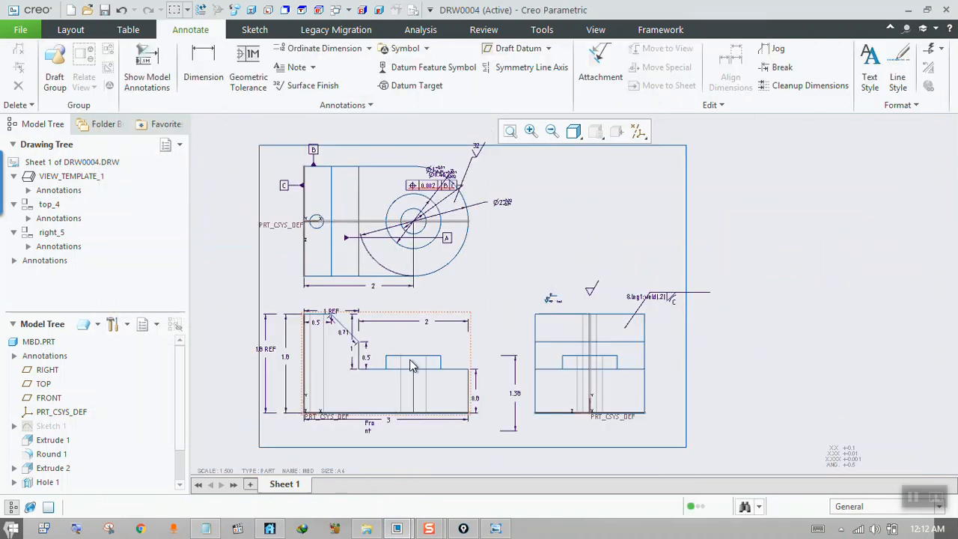
left_click(506, 530)
scroll(434, 329, "down", 1)
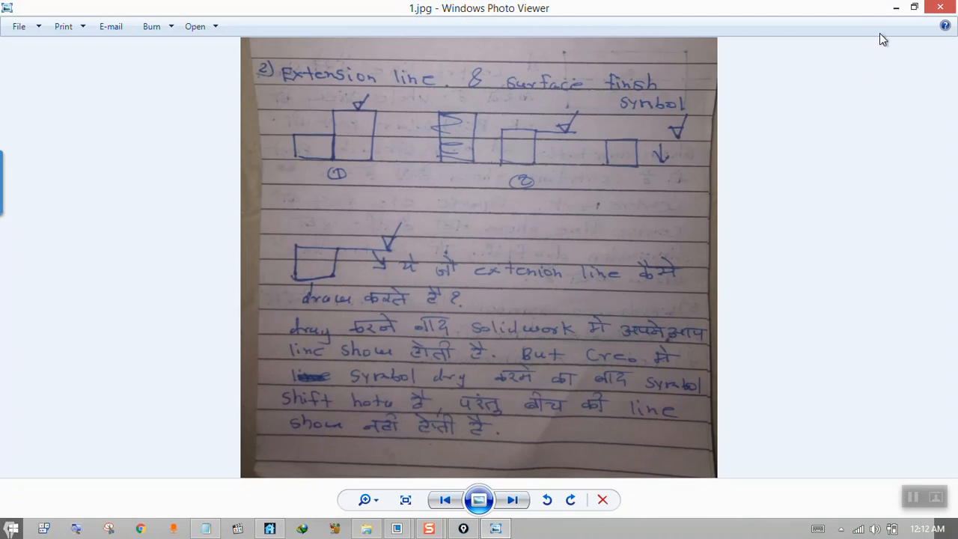
left_click(895, 7)
scroll(605, 305, "up", 2)
left_click(585, 284)
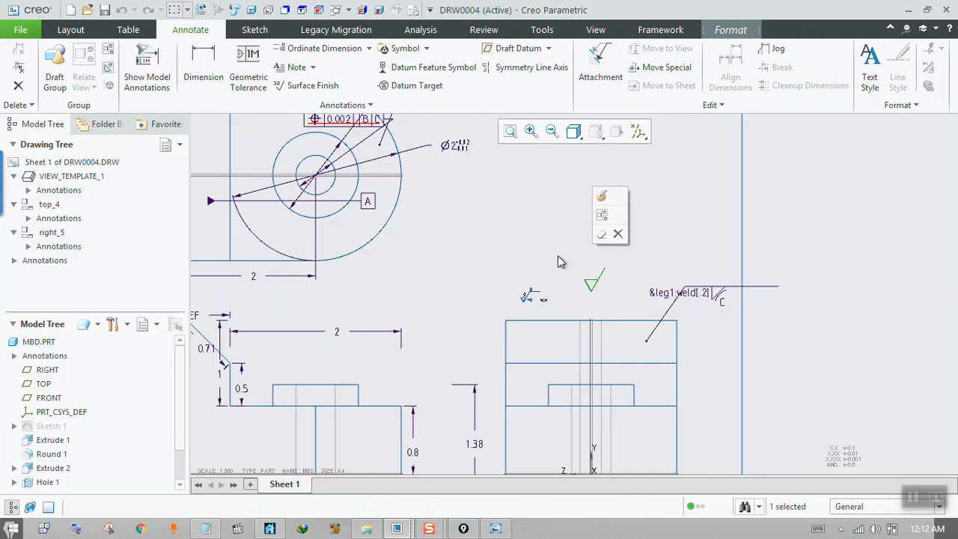
left_click(557, 279)
Load surftexture.sym from the surftextsymlib folder of System Syms as a custom drawing symbol.
scroll(532, 293, "up", 3)
scroll(542, 289, "down", 2)
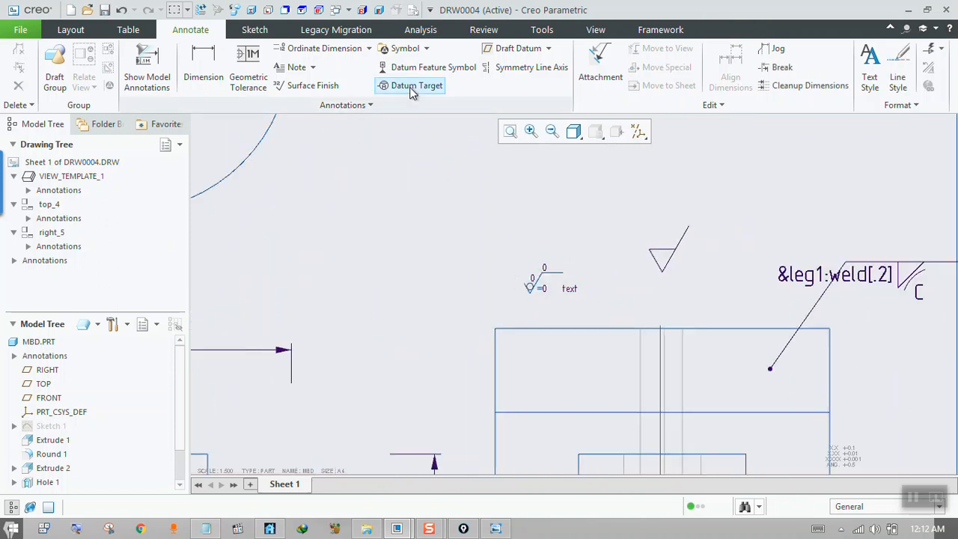
left_click(404, 48)
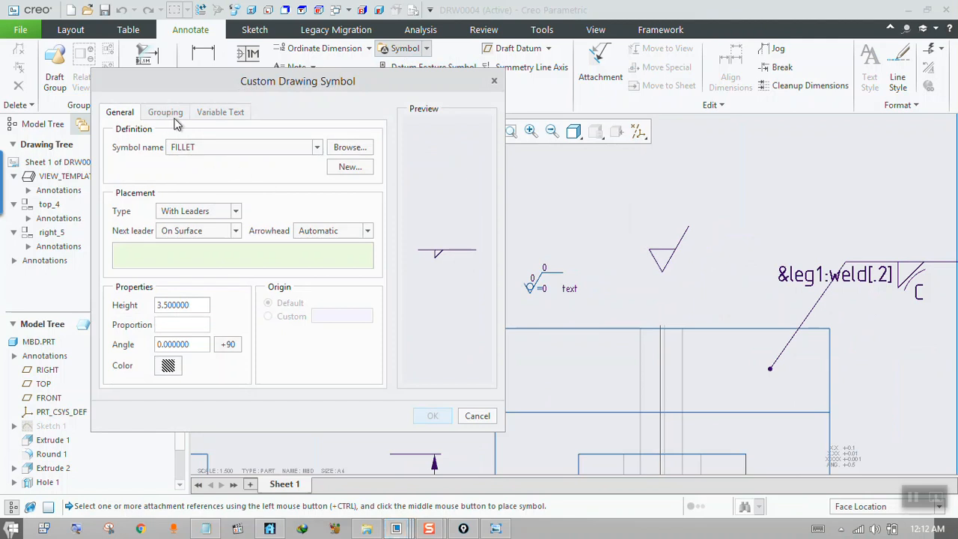
left_click(346, 149)
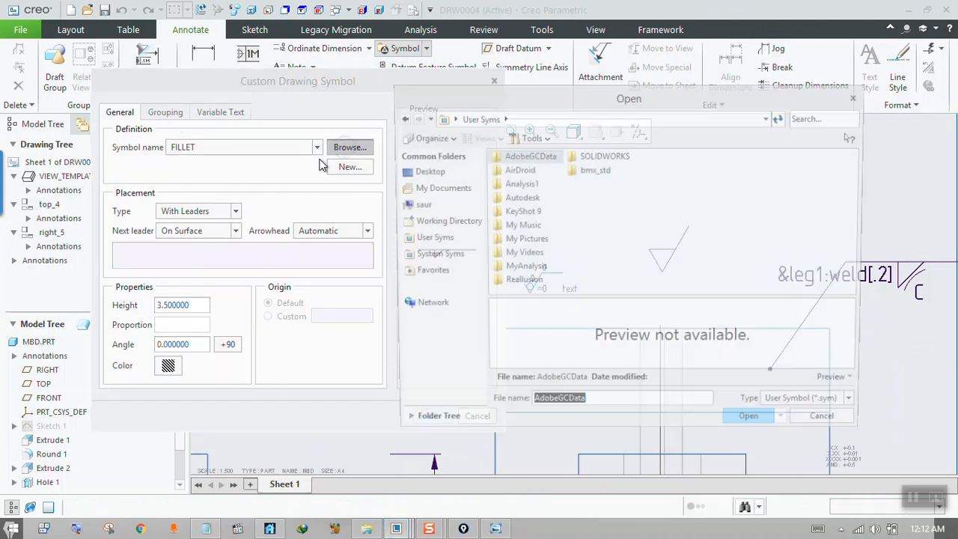
left_click(437, 255)
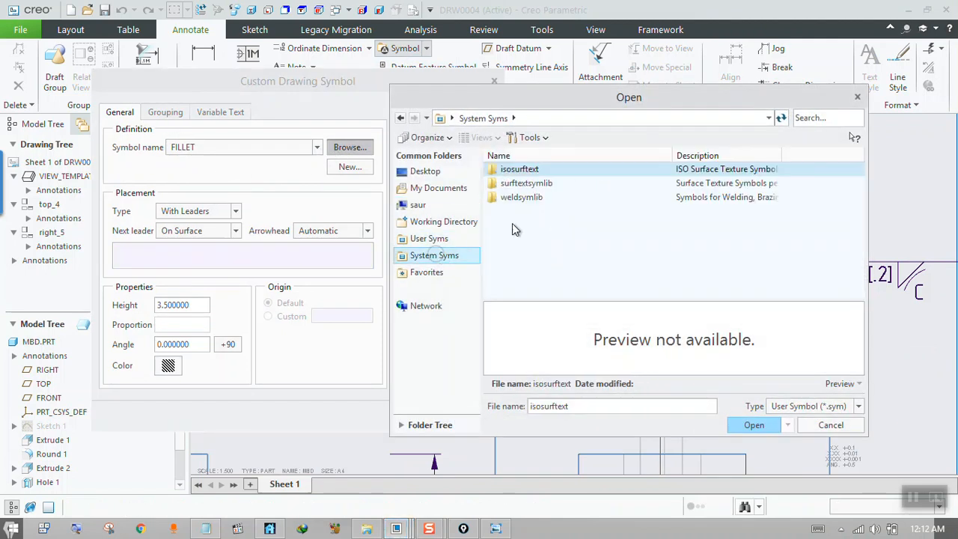
double_click(524, 184)
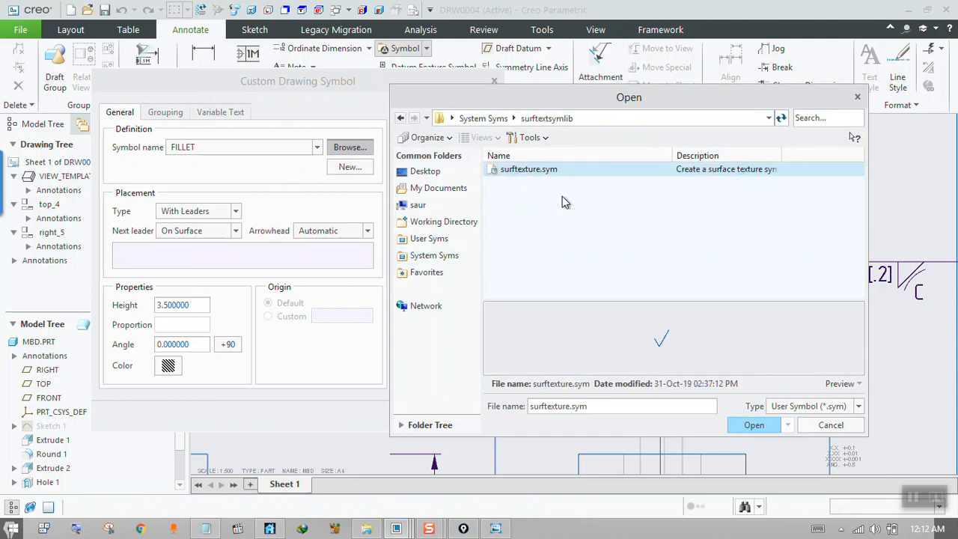
left_click(756, 427)
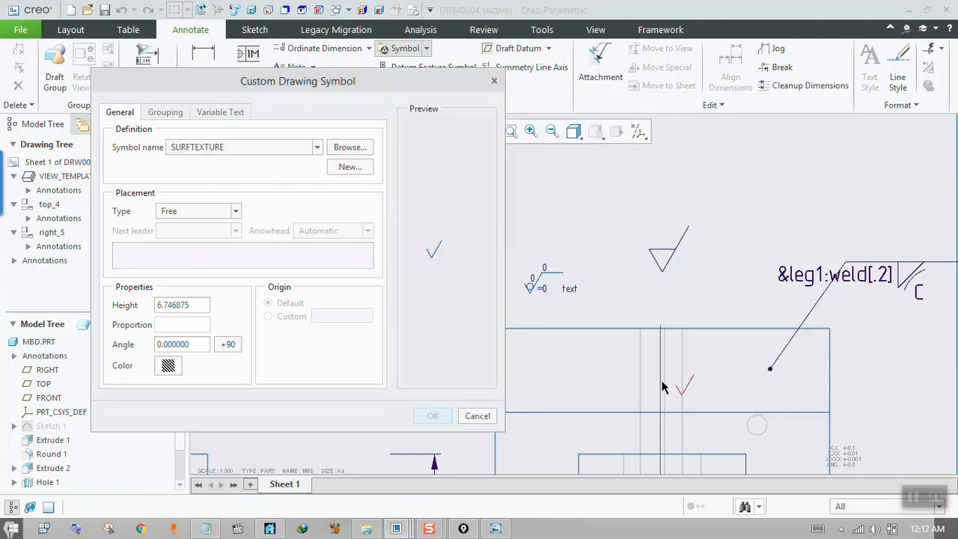
Set the SURFTEXTURE symbol's placement to On Entity and attach it to the upper chamfer edge of the right view.
left_click(181, 215)
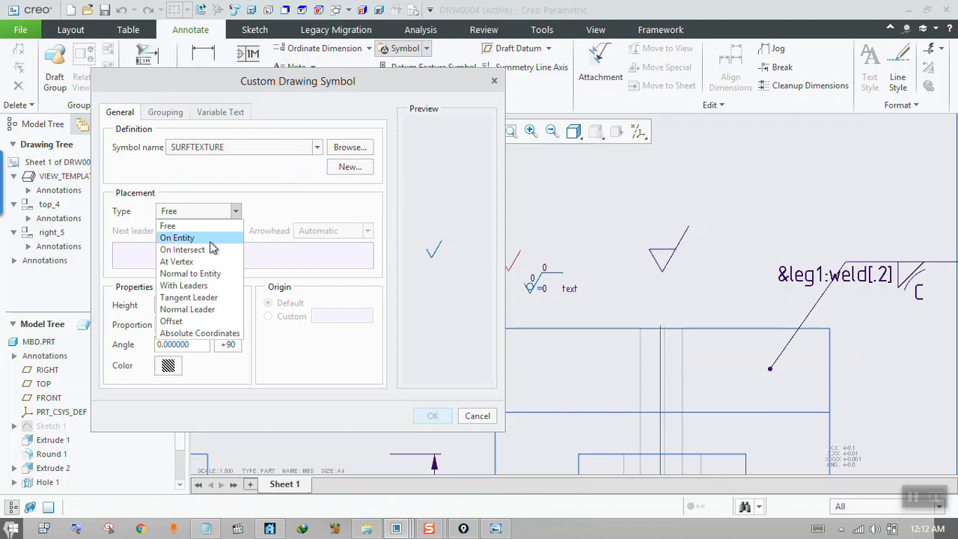
left_click(179, 238)
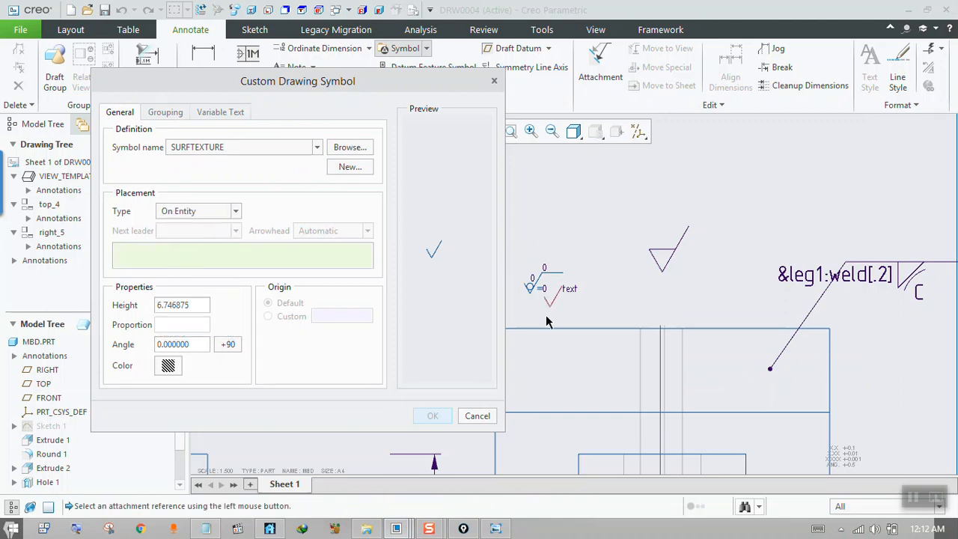
left_click(229, 211)
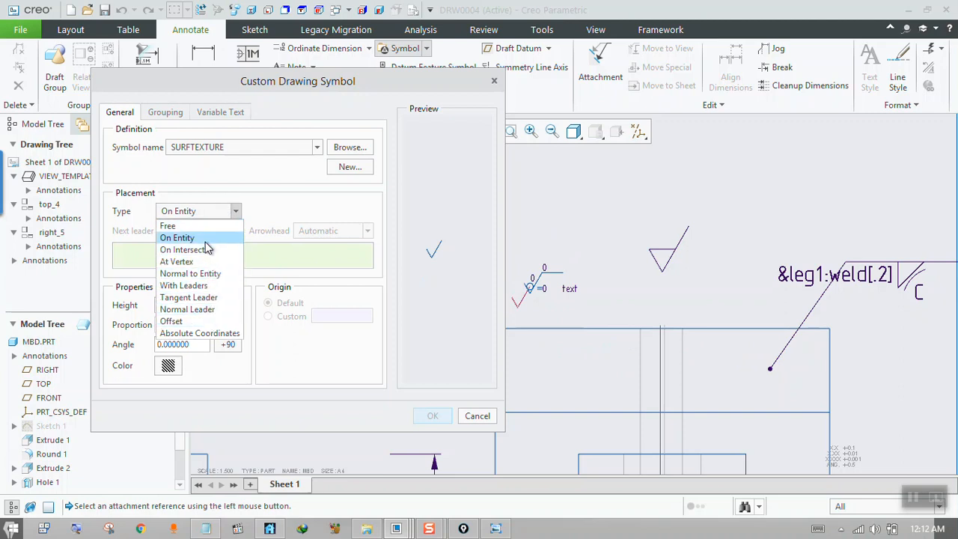
left_click(196, 238)
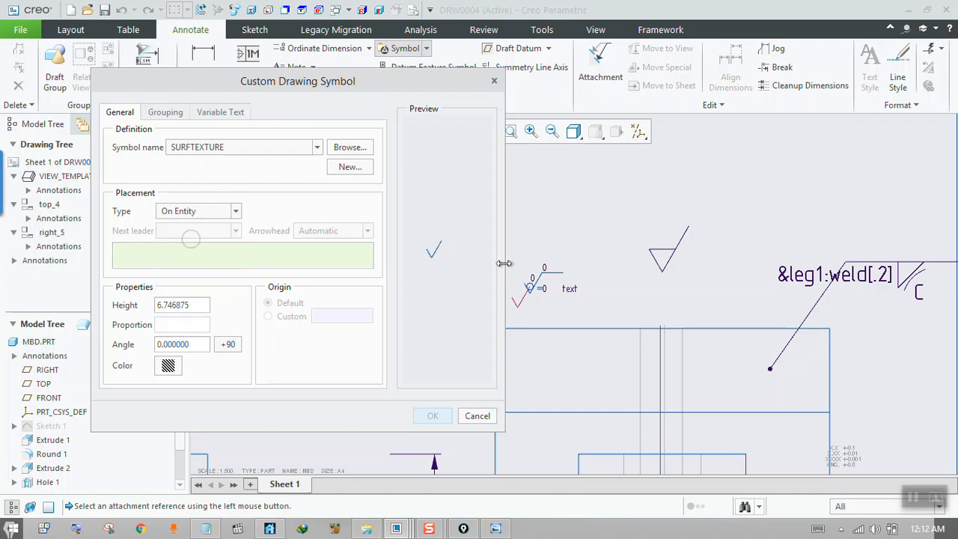
left_click(568, 329)
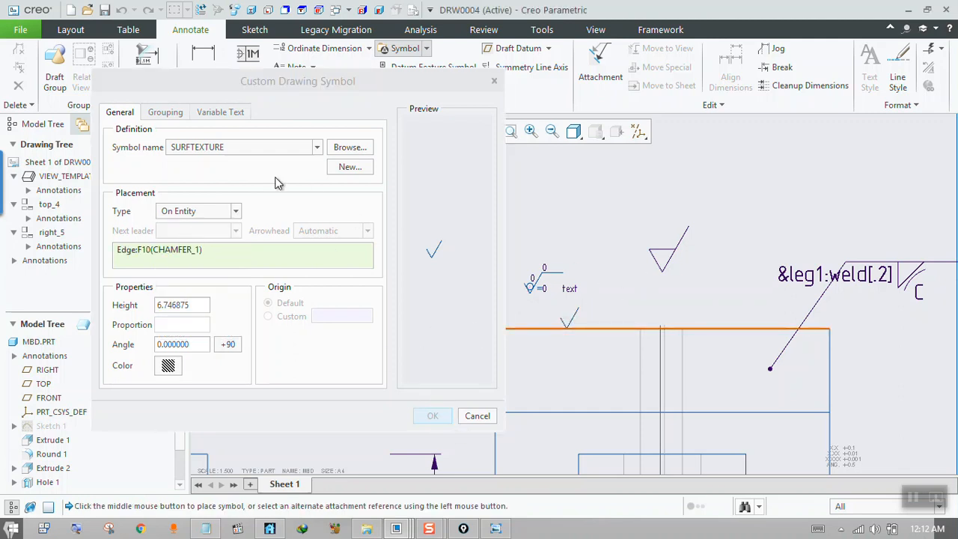
Configure the symbol's UNSPECIFIED grouping with AVERAGE ROUGHNESS, SAMPLE_LG and WAVINESS.
left_click(166, 113)
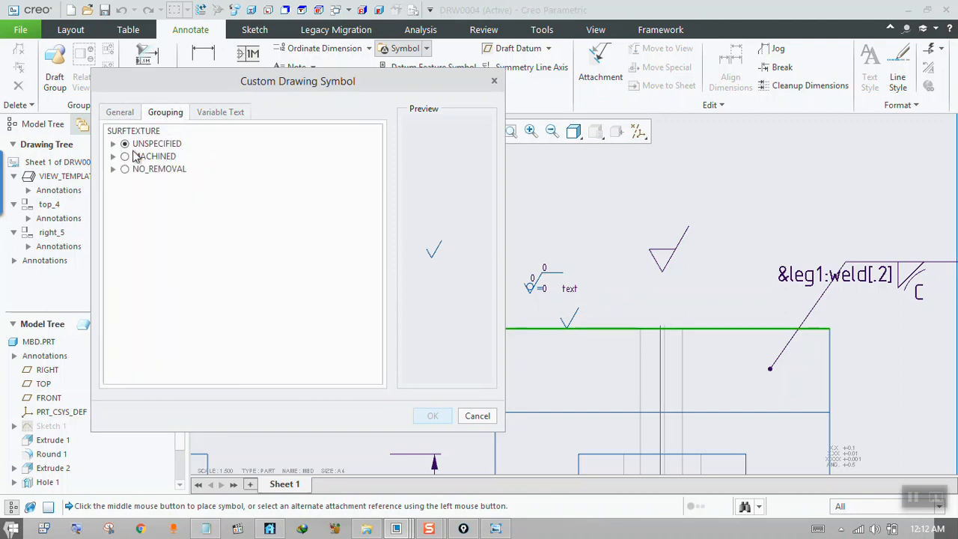
left_click(112, 144)
left_click(139, 156)
left_click(139, 206)
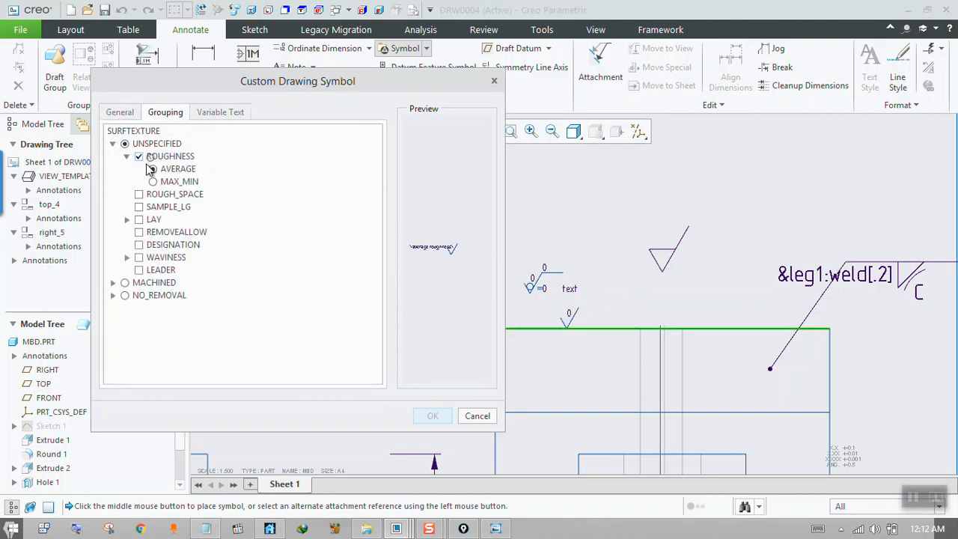
left_click(138, 256)
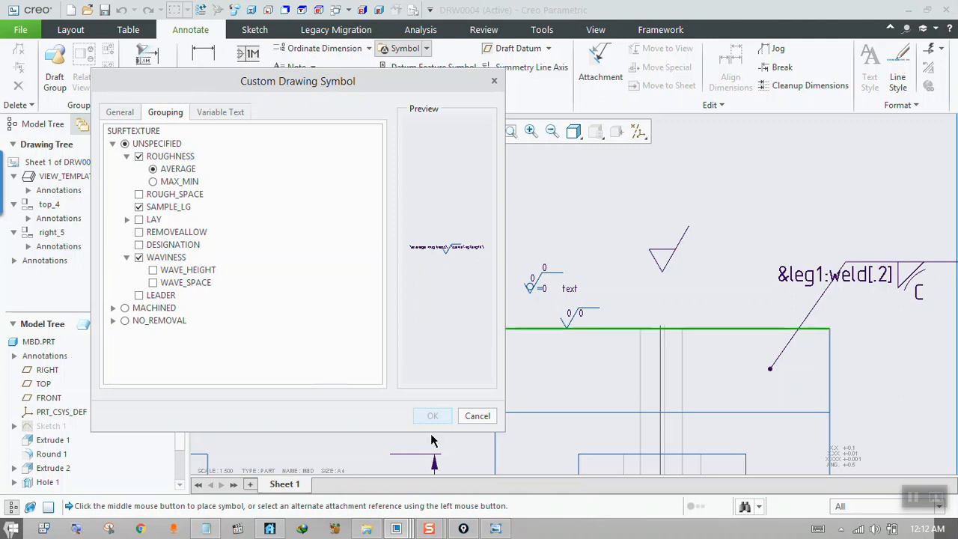
Set the average roughness to .2, look at the available text symbols, and discard the custom SURFTEXTURE symbol.
left_click(225, 113)
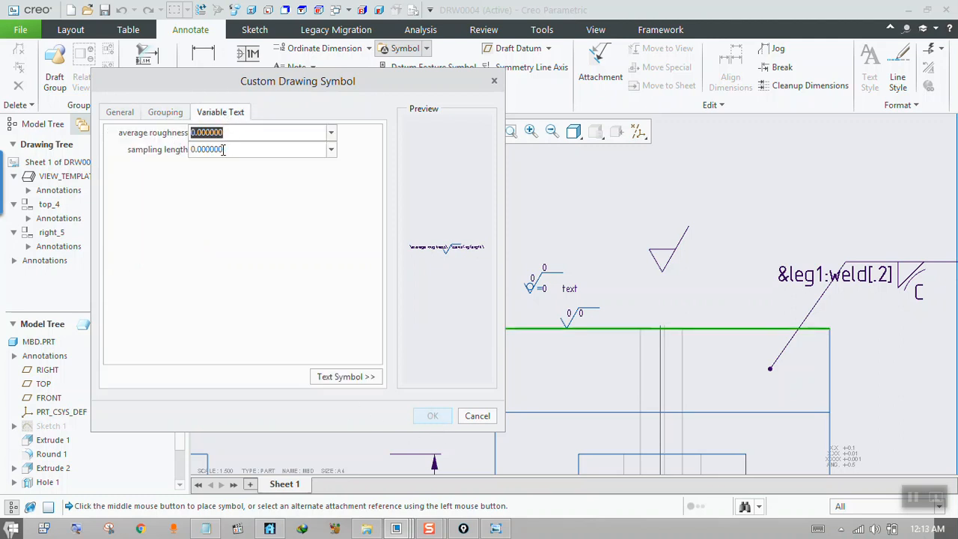
type(".2")
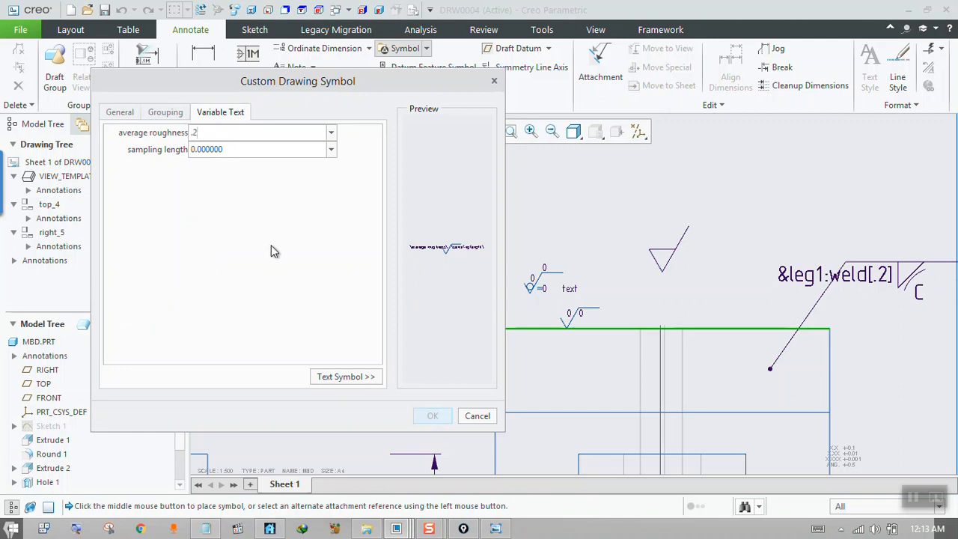
left_click(476, 416)
left_click(544, 316)
left_click(345, 376)
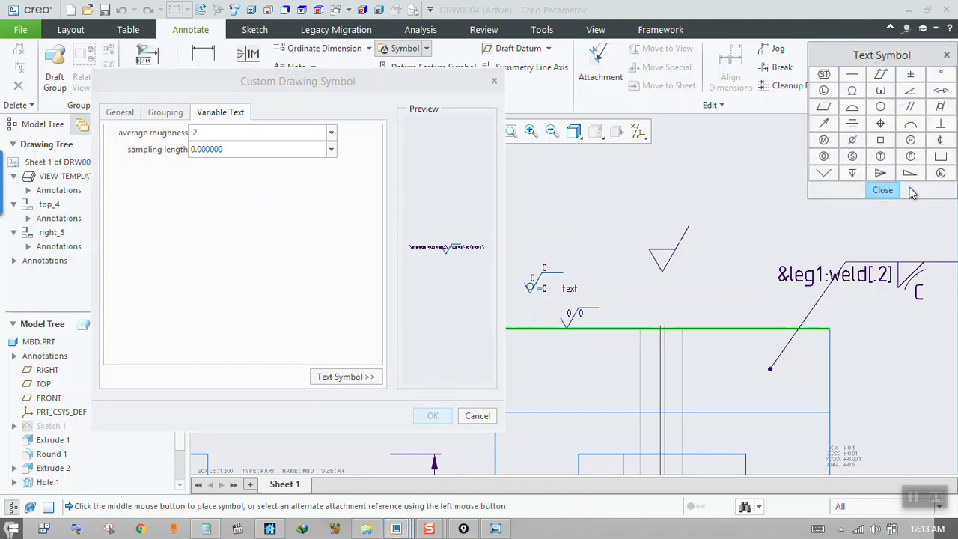
left_click(891, 191)
left_click(164, 111)
left_click(121, 113)
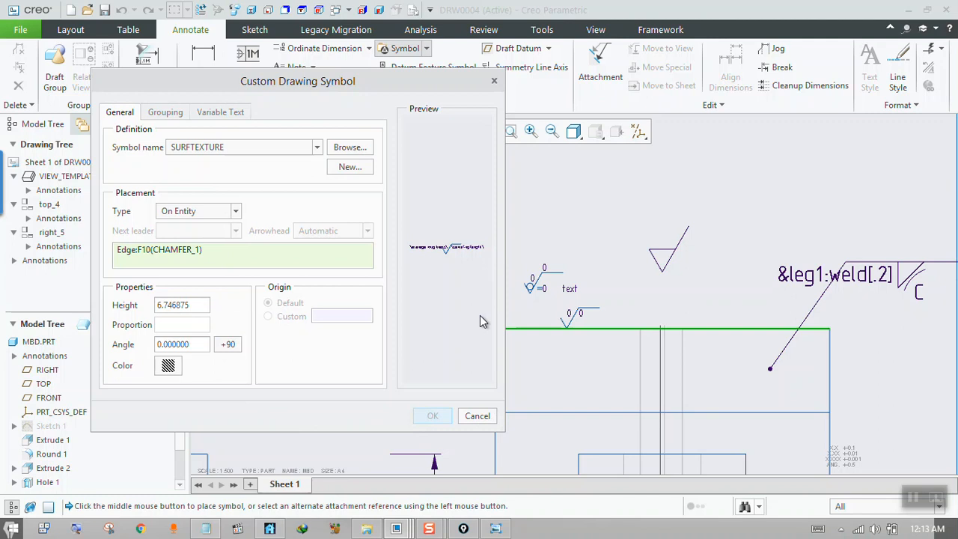
left_click(478, 416)
left_click(512, 314)
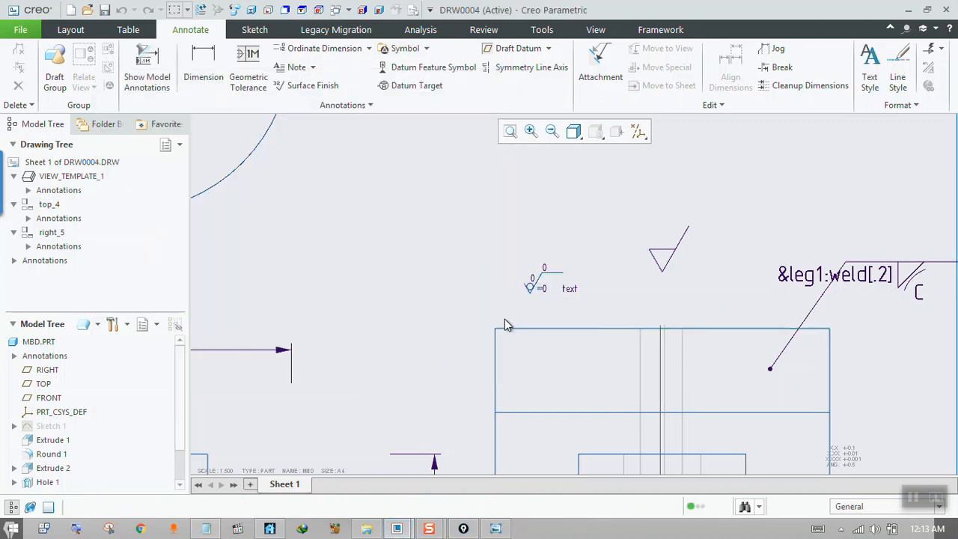
scroll(503, 329, "down", 2)
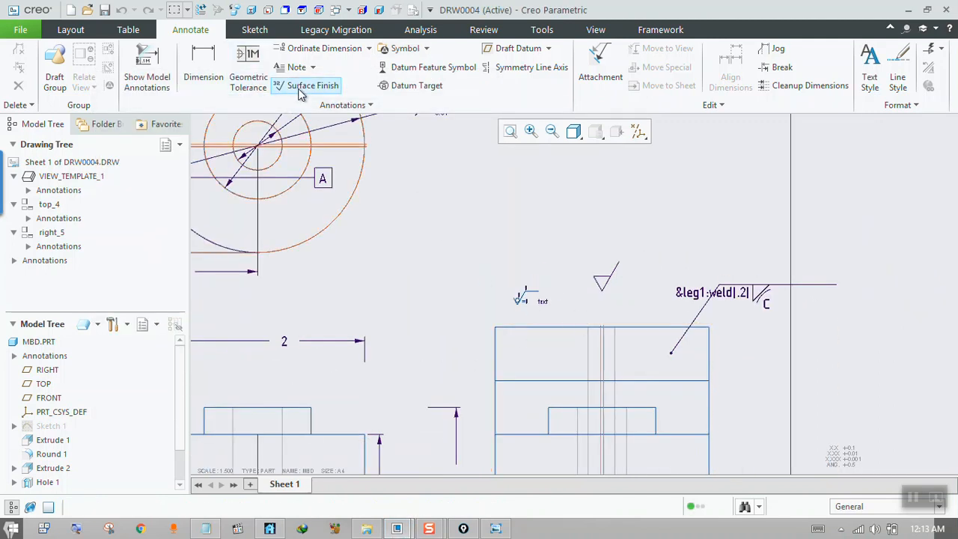
left_click(303, 85)
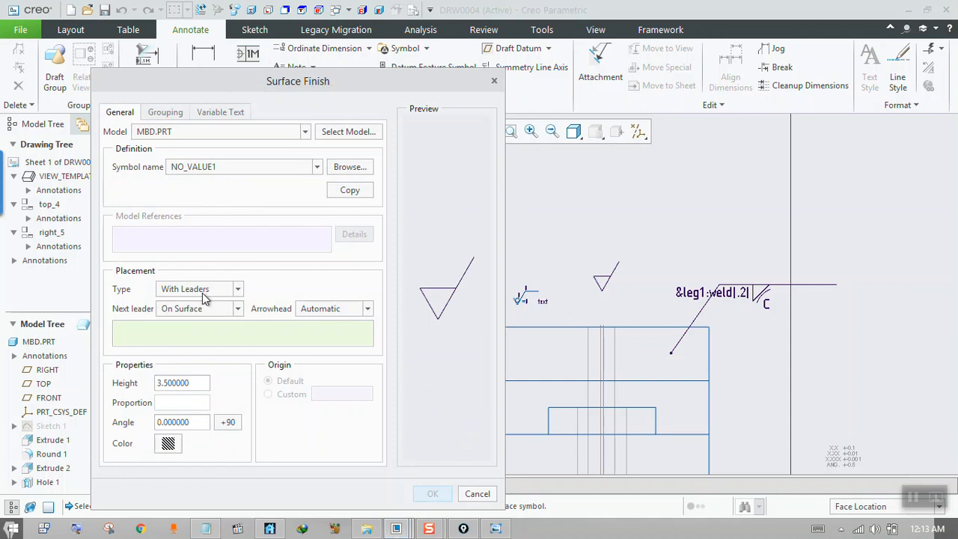
left_click(494, 80)
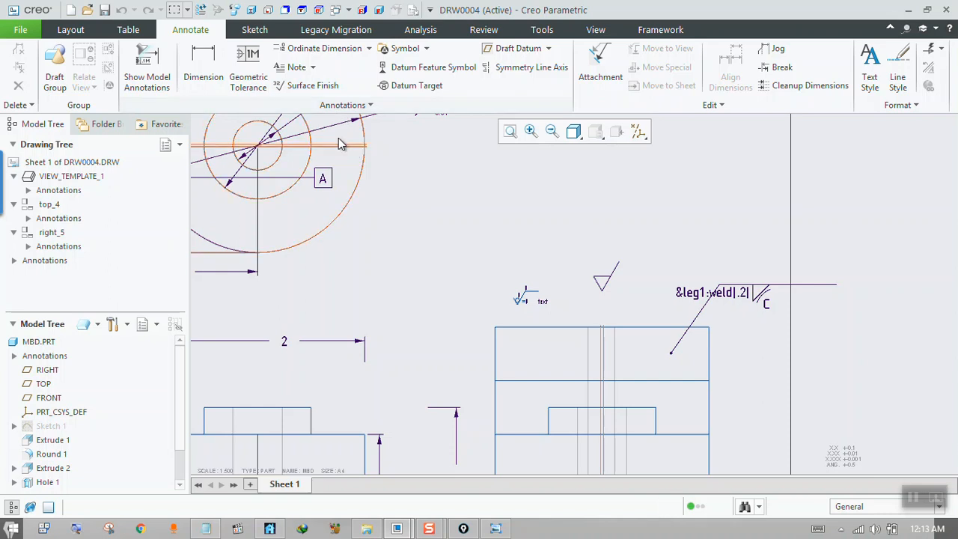
left_click(299, 86)
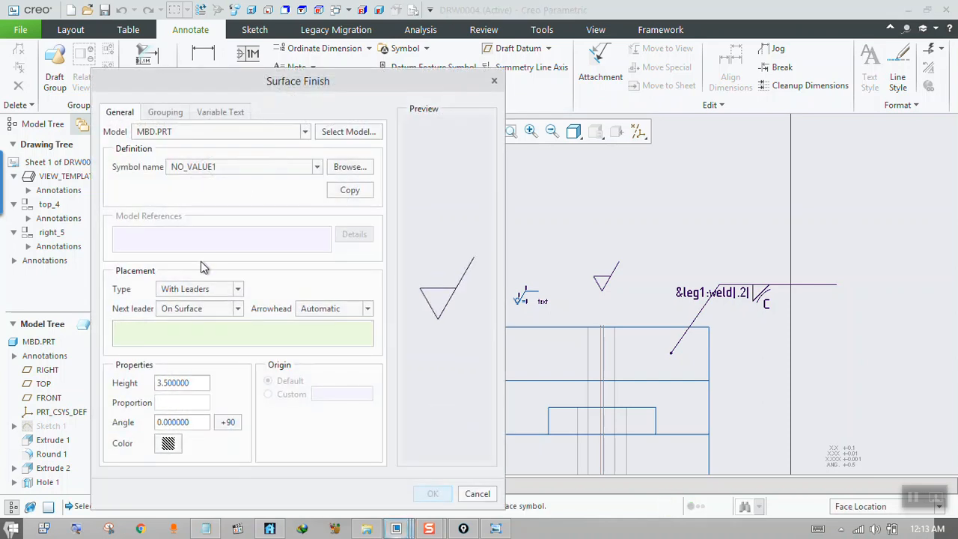
left_click(494, 82)
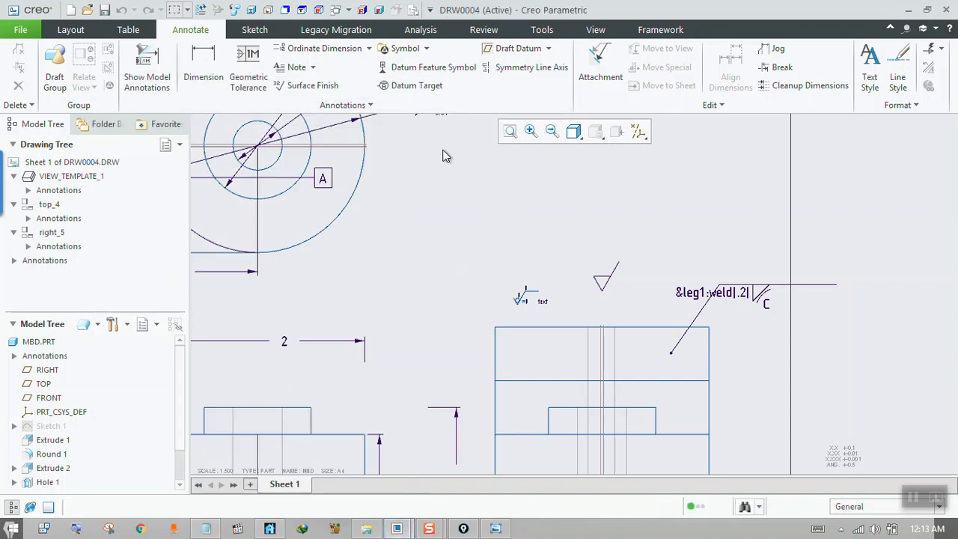
Place a NO_VALUE1 surface finish symbol With Leaders, attached On Surface to the right view's chamfer face, above and between the existing finish and weld symbols.
left_click(310, 87)
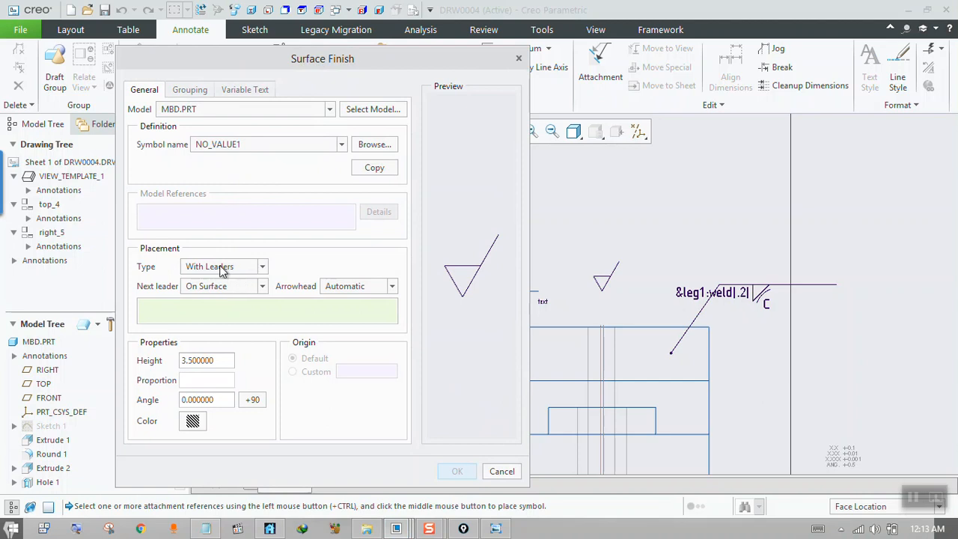
left_click(561, 351)
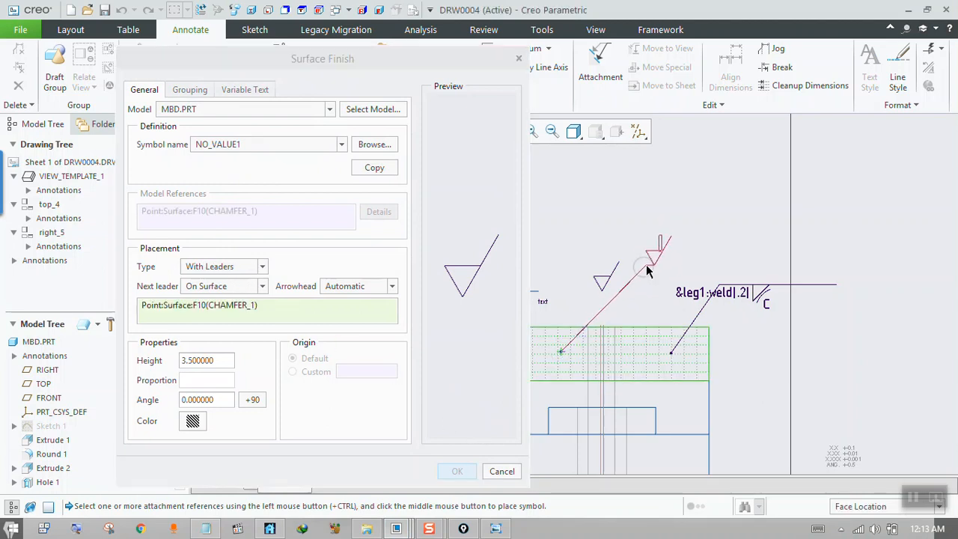
middle_click(649, 268)
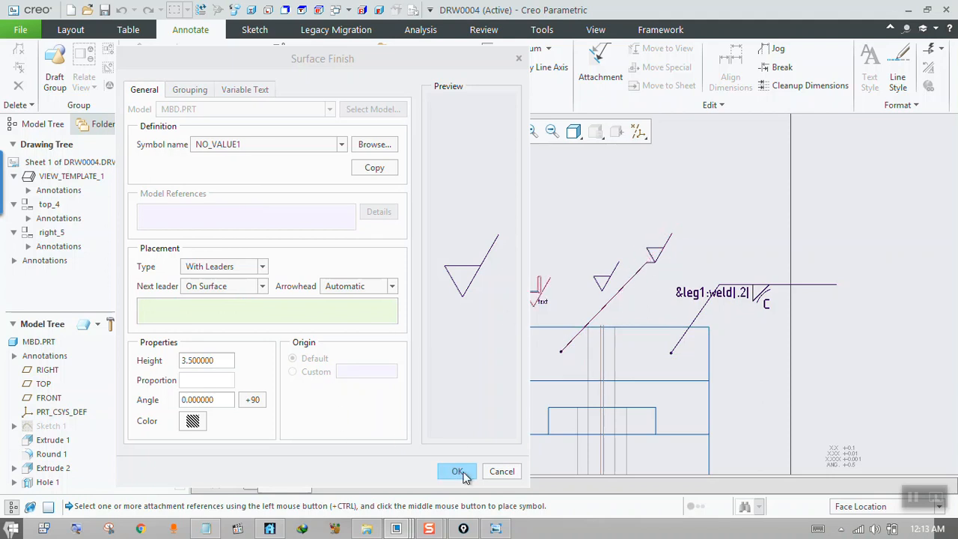
left_click(458, 472)
Open the placed leader surface finish symbol's definition and review its dependencies, variable text, grouping and general settings.
double_click(656, 255)
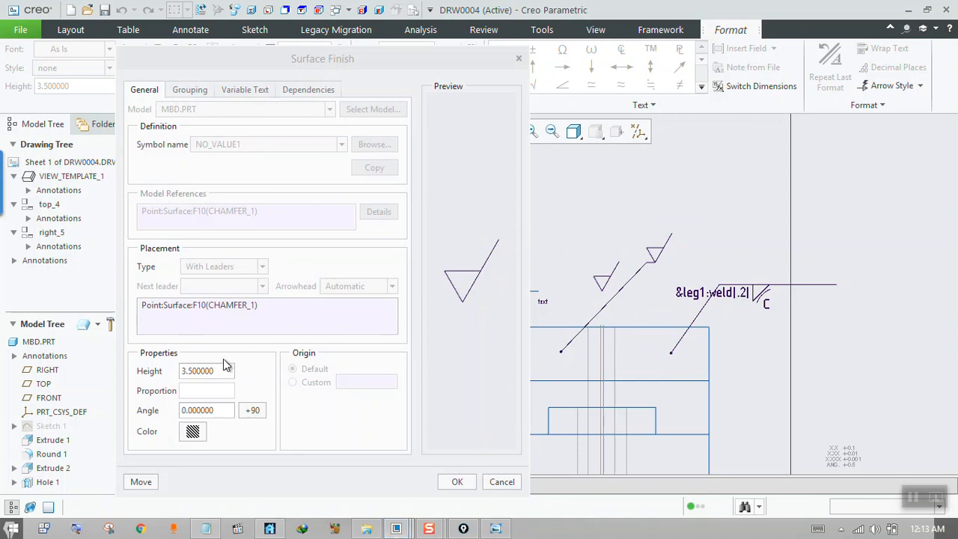
left_click(290, 92)
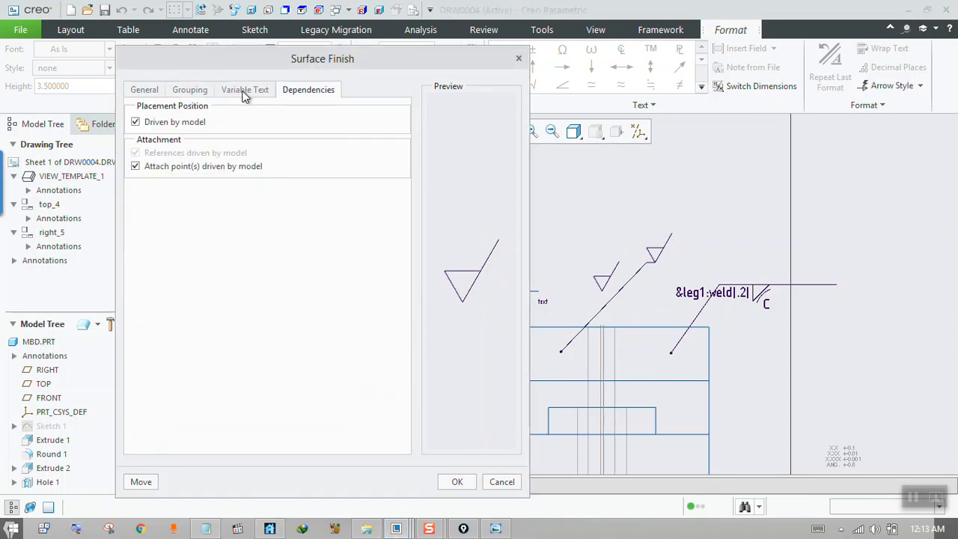
left_click(237, 93)
left_click(196, 93)
left_click(157, 94)
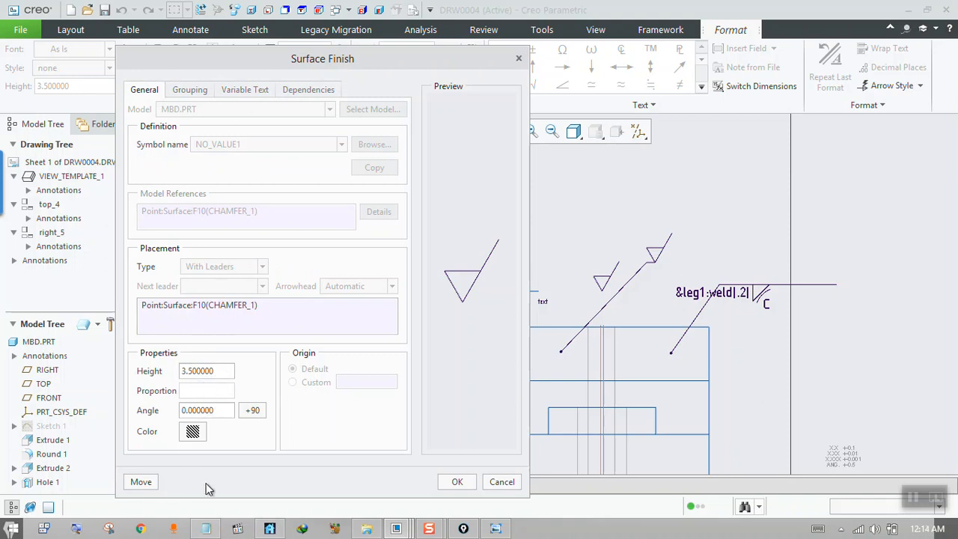
left_click(447, 483)
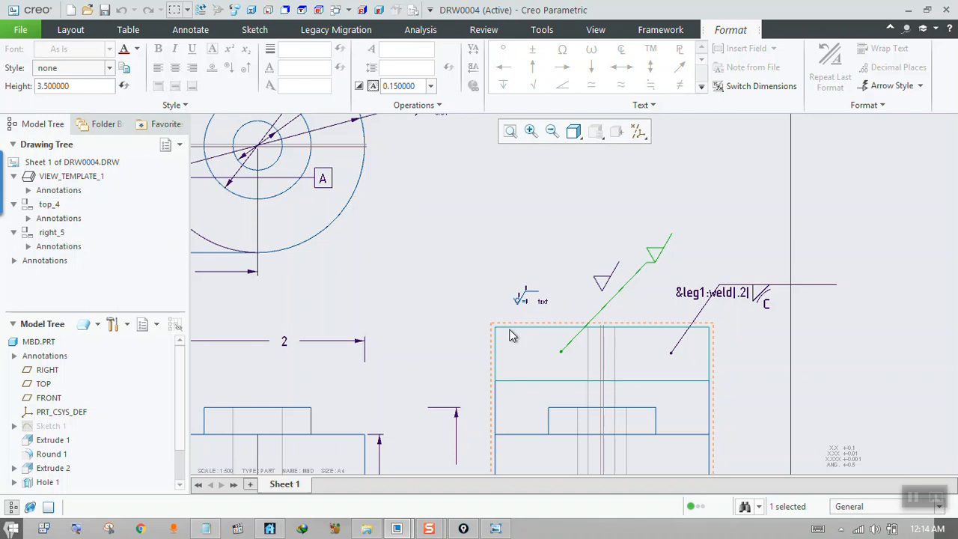
scroll(500, 359, "up", 1)
left_click(428, 278)
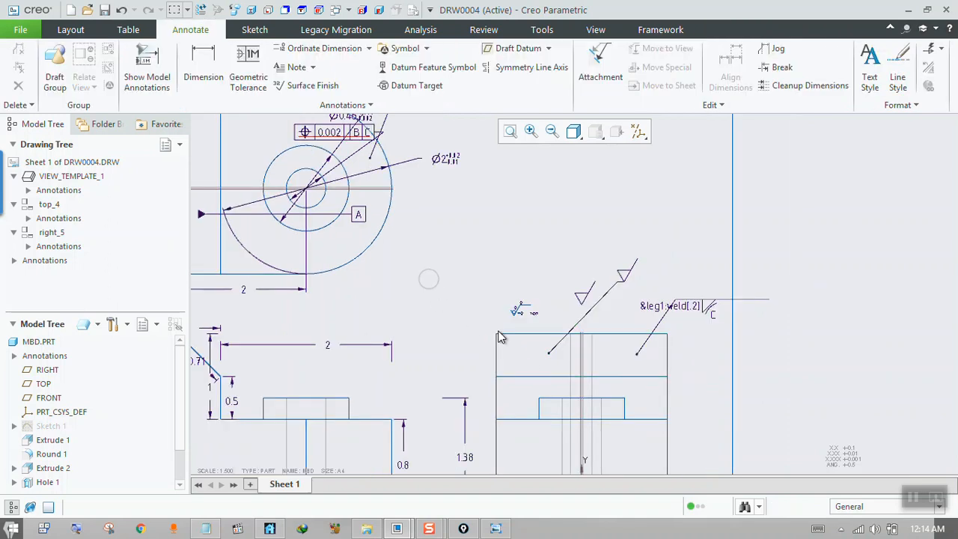
scroll(560, 350, "up", 2)
scroll(586, 313, "down", 3)
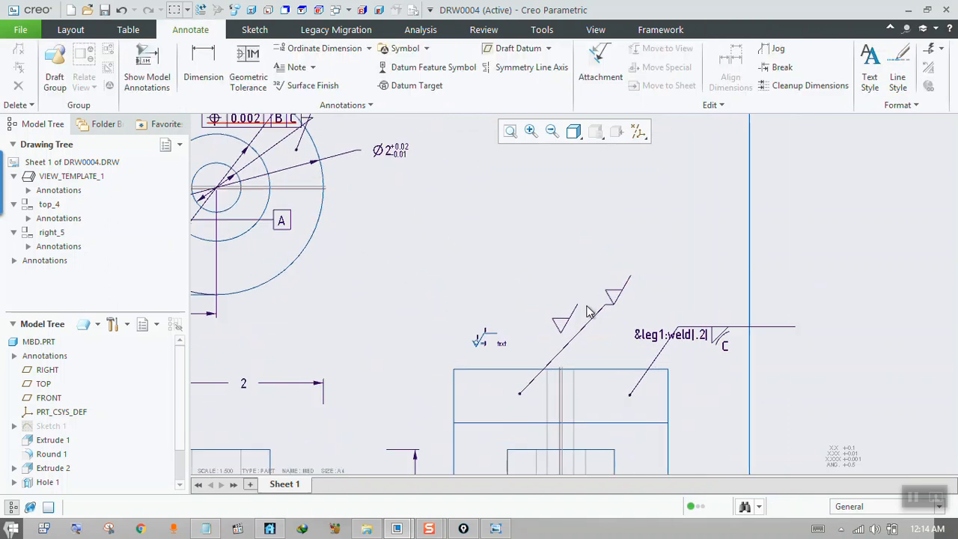
scroll(595, 318, "up", 1)
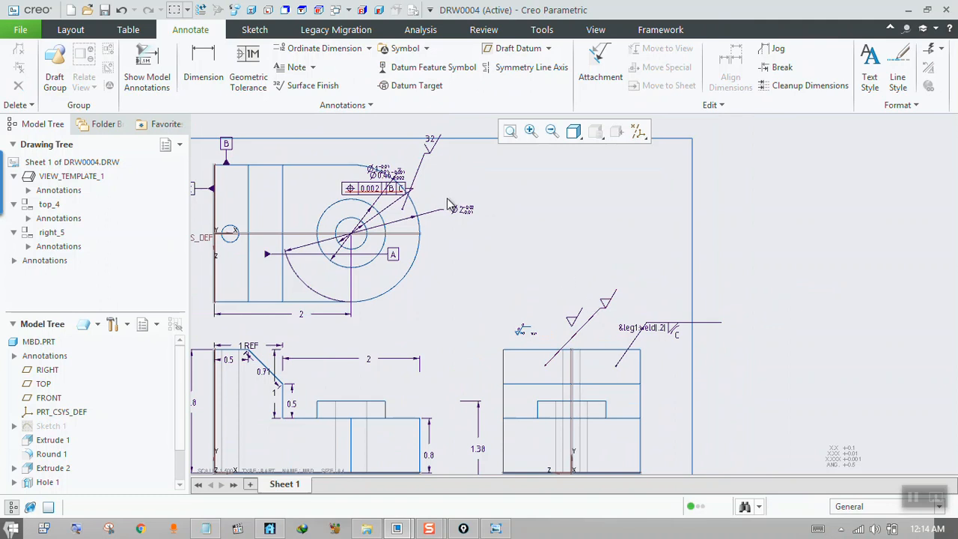
scroll(606, 305, "down", 3)
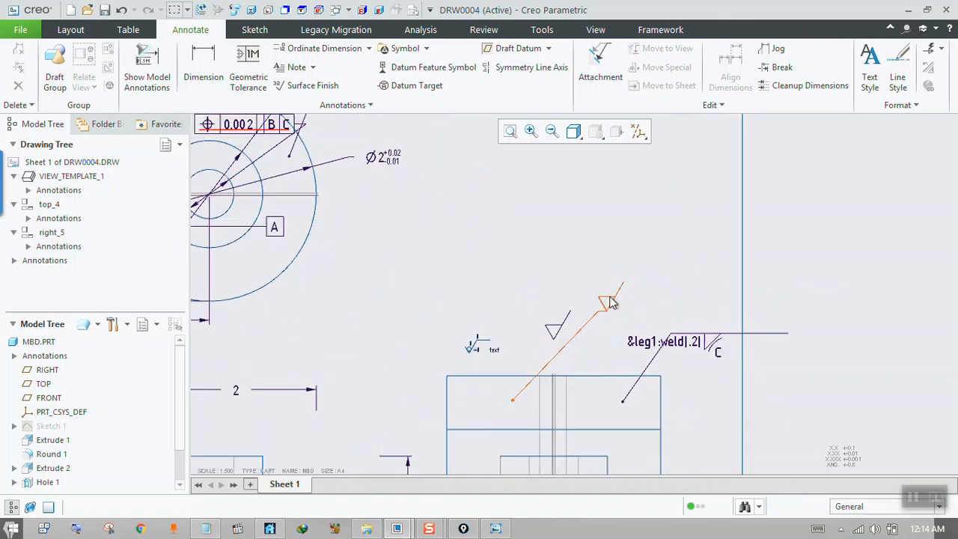
Start a new surface finish symbol and load standard.sym from the generic folder of the surfins symbols.
scroll(609, 310, "up", 2)
scroll(609, 313, "down", 2)
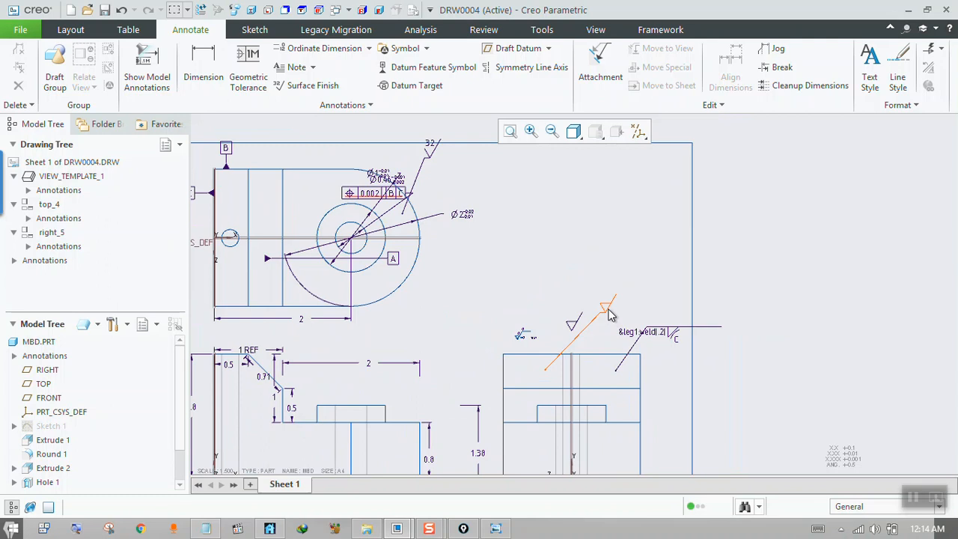
left_click(309, 85)
left_click(373, 145)
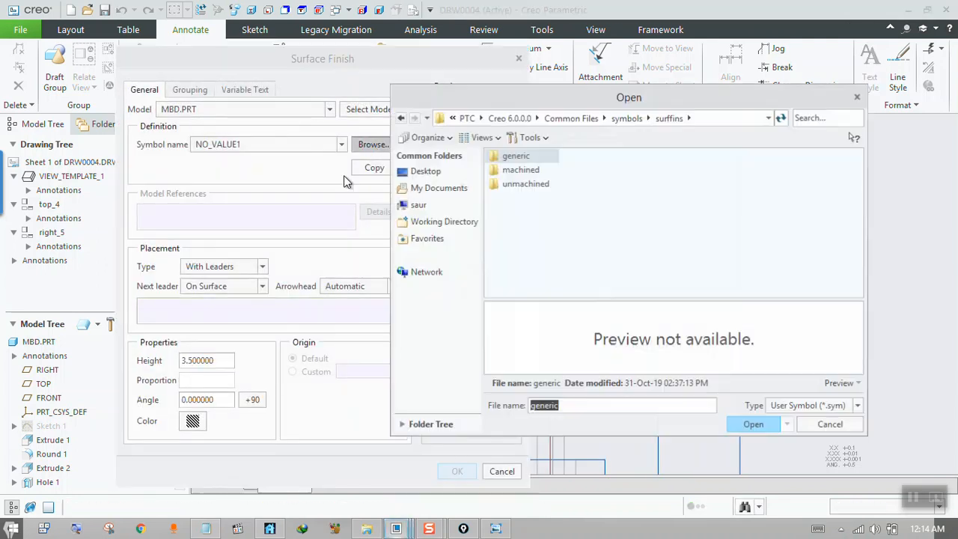
left_click(515, 175)
double_click(519, 158)
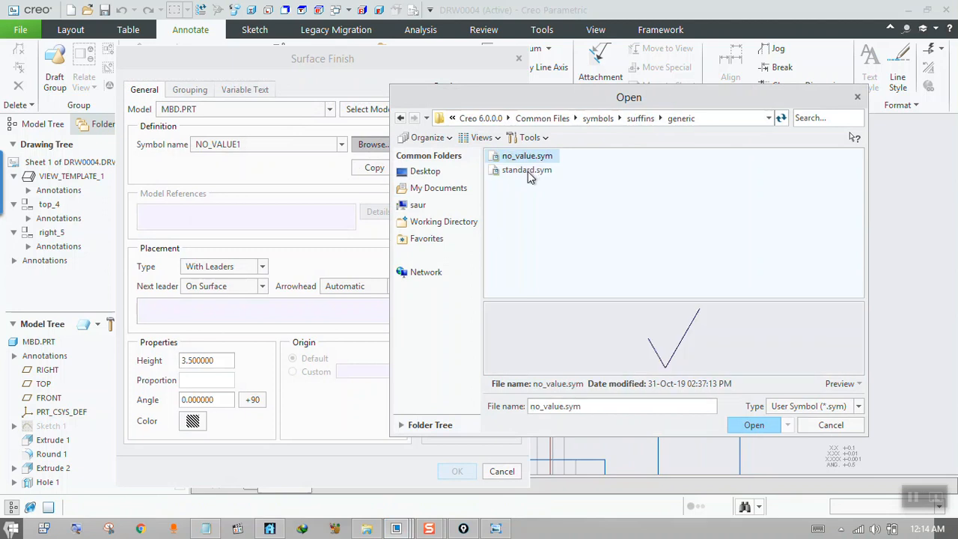
left_click(528, 170)
left_click(755, 425)
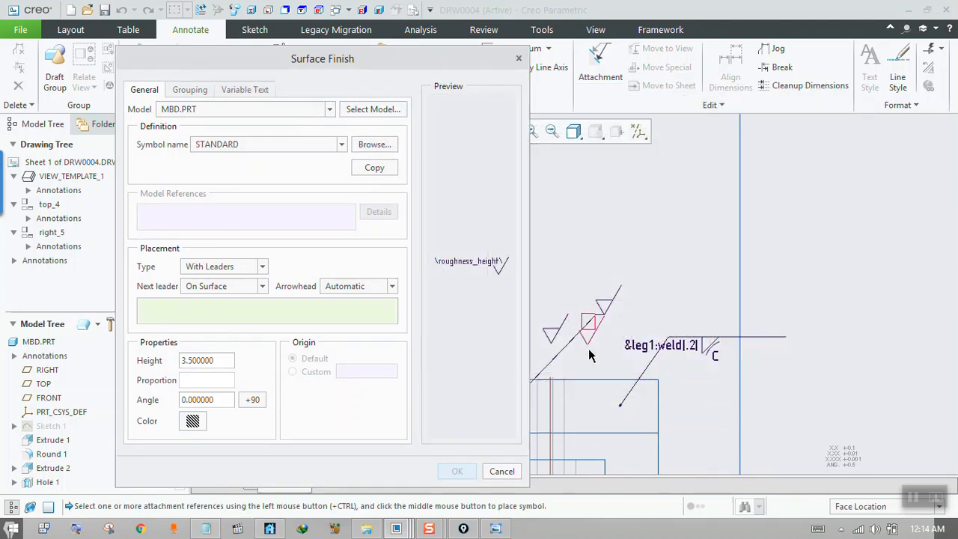
Attach the STANDARD surface finish symbol with a leader to the right view's chamfer face, accepting a roughness height of 32.
left_click(580, 389)
middle_click(600, 356)
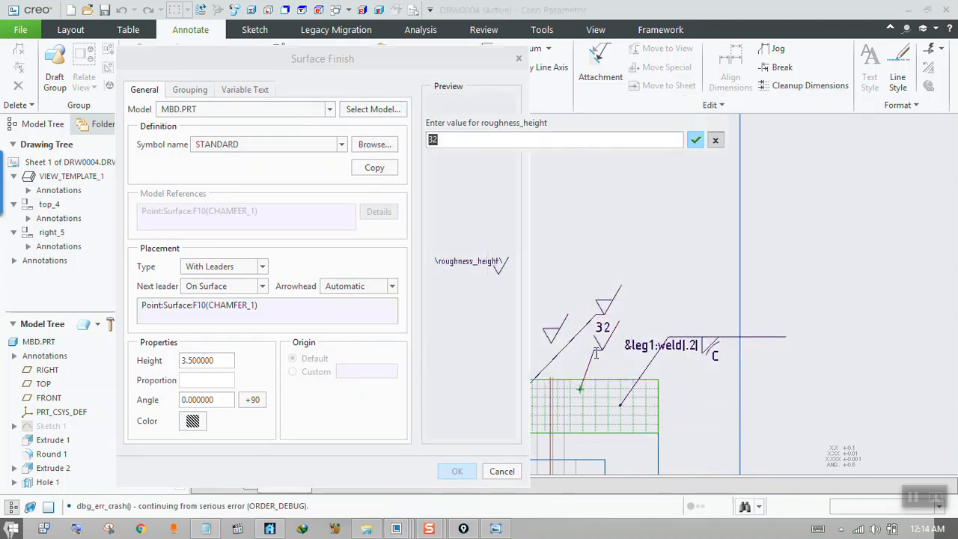
left_click(696, 141)
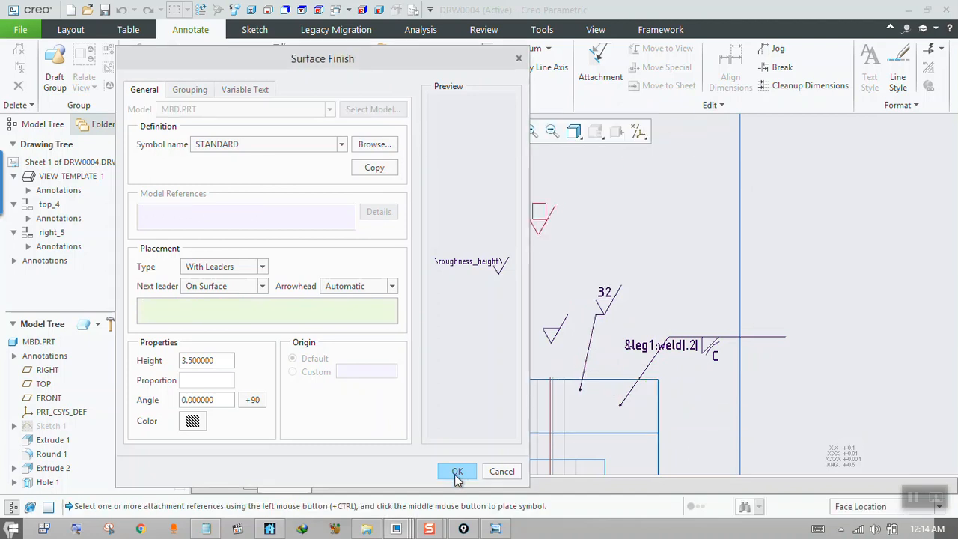
left_click(457, 471)
left_click(571, 272)
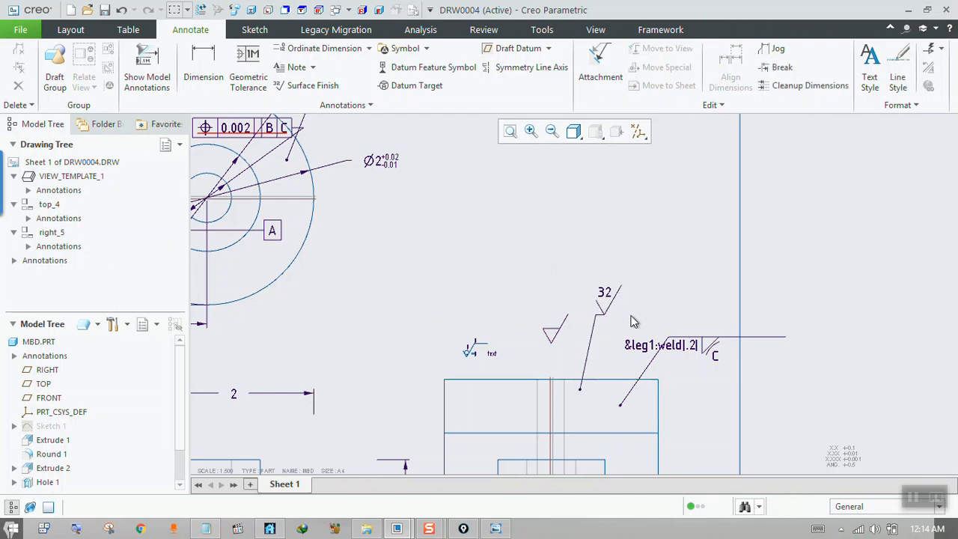
Switch to Windows Photo Viewer, read the handwritten question notes in 1.jpg and 2a.jpg, and return to the Creo drawing.
scroll(558, 296, "down", 2)
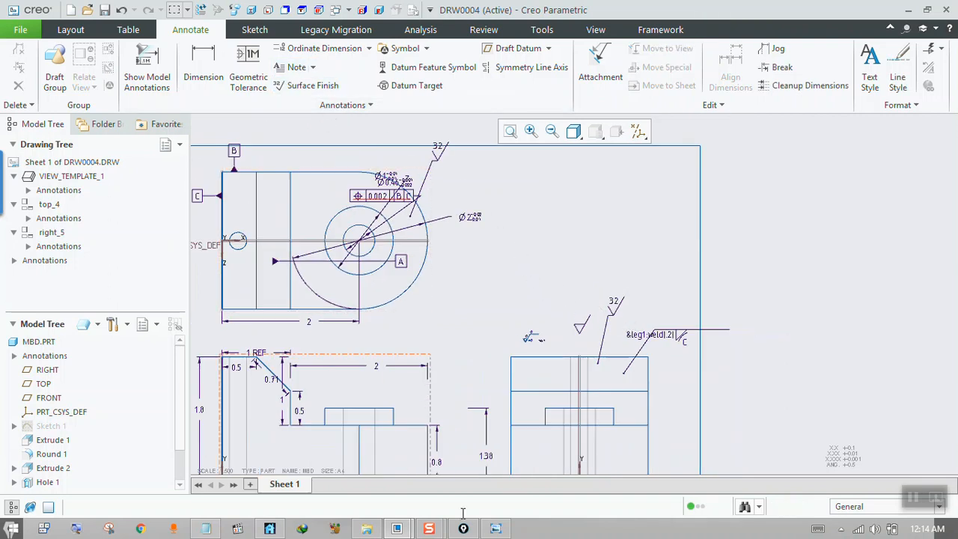
left_click(496, 529)
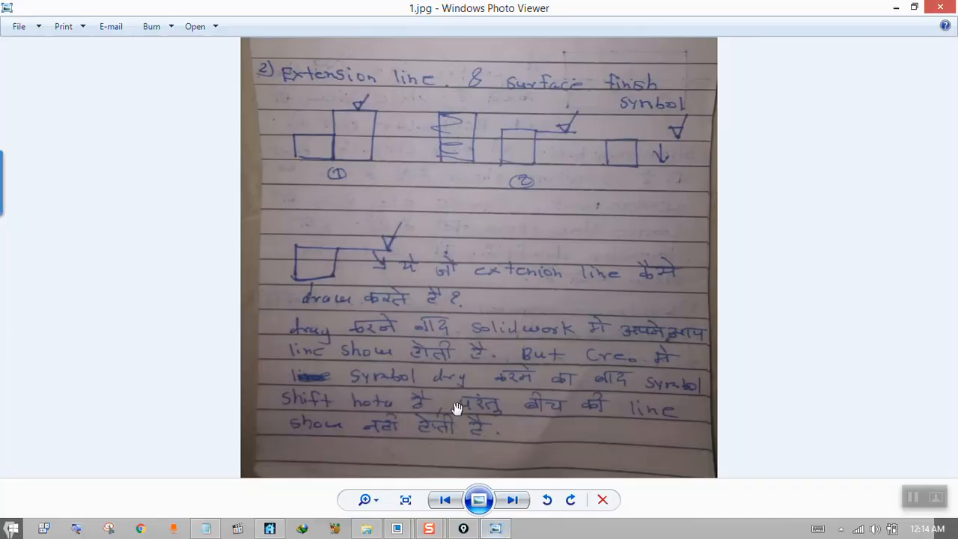
left_click(512, 500)
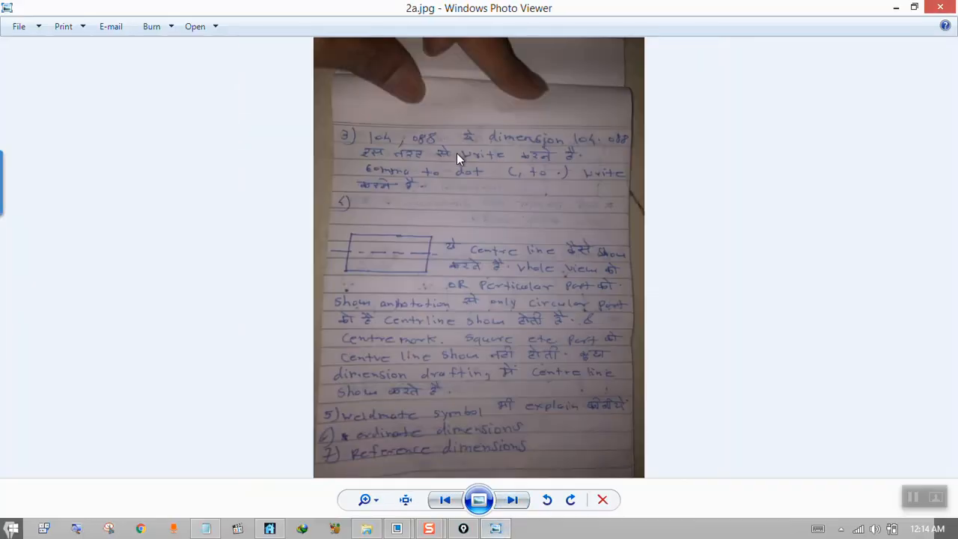
left_click(896, 8)
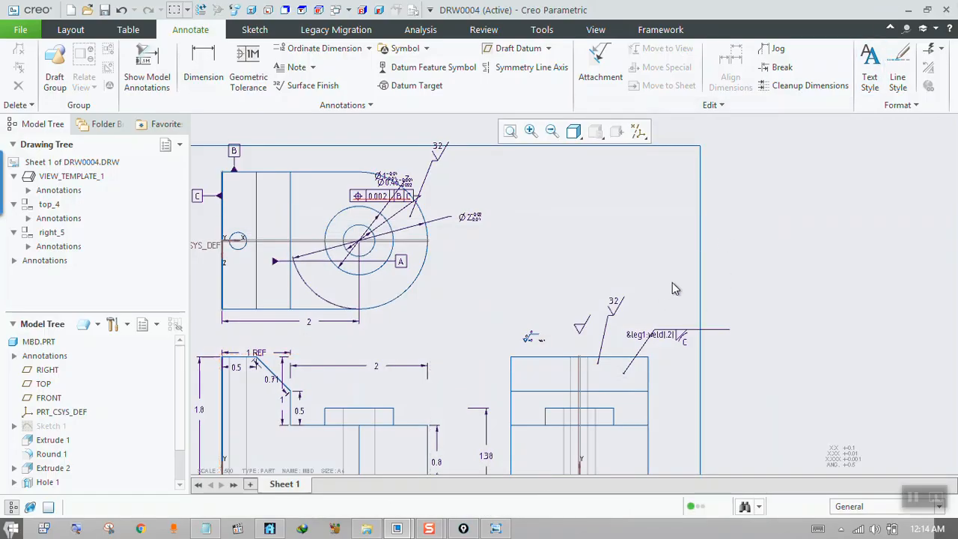
Delete the leader surface finish symbol, the free surface finish symbol and the surface texture symbol above the right view.
left_click(620, 307)
key("Delete")
left_click(583, 327)
key("Delete")
left_click(532, 337)
key("Delete")
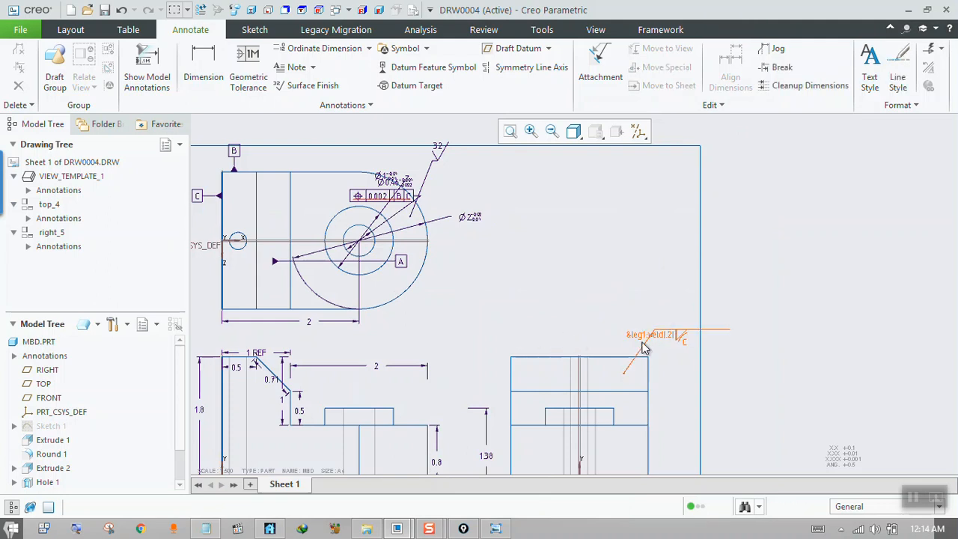
mouse_move(559, 301)
middle_mouse_down()
mouse_move(620, 295)
mouse_move(633, 227)
mouse_move(574, 224)
middle_mouse_up()
scroll(438, 381, "down", 2)
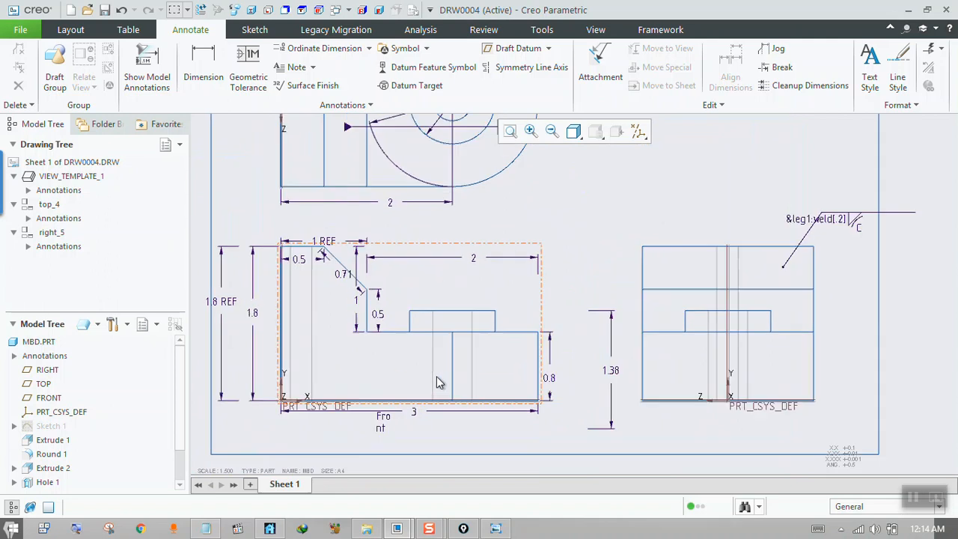
scroll(393, 359, "down", 1)
middle_click_drag(389, 349, 406, 343)
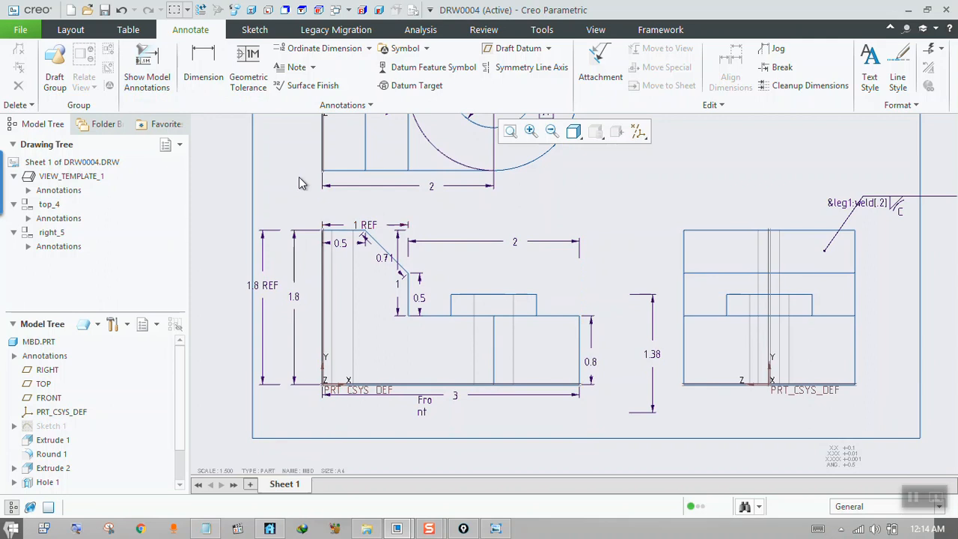
Show all axes and datum tags, A_1, A_3, A_4 and tags A, B and C, on the front view.
left_click(150, 81)
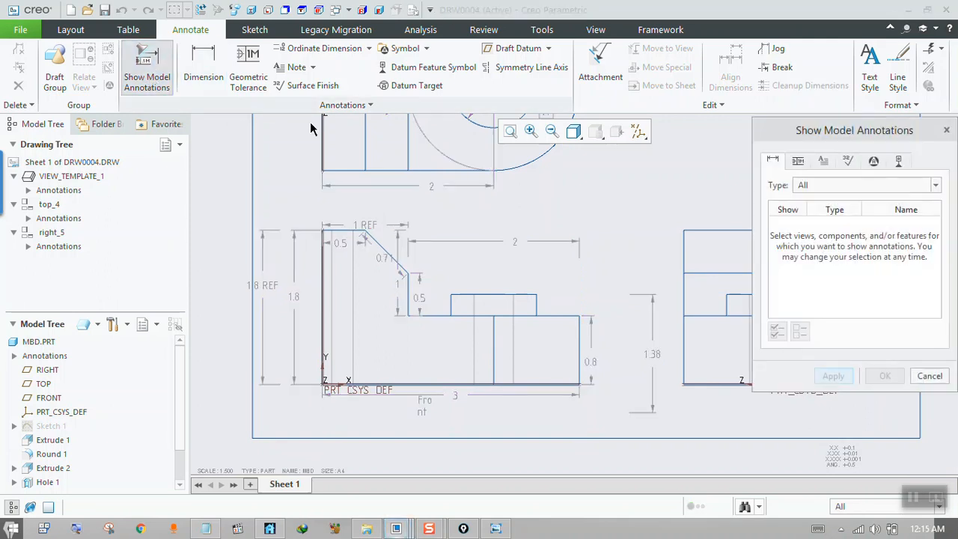
left_click(474, 282)
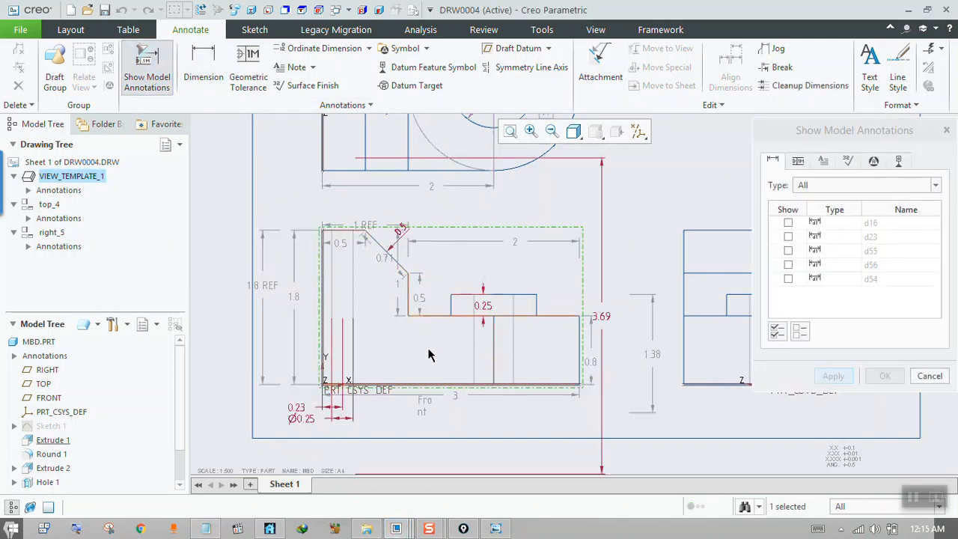
left_click(898, 162)
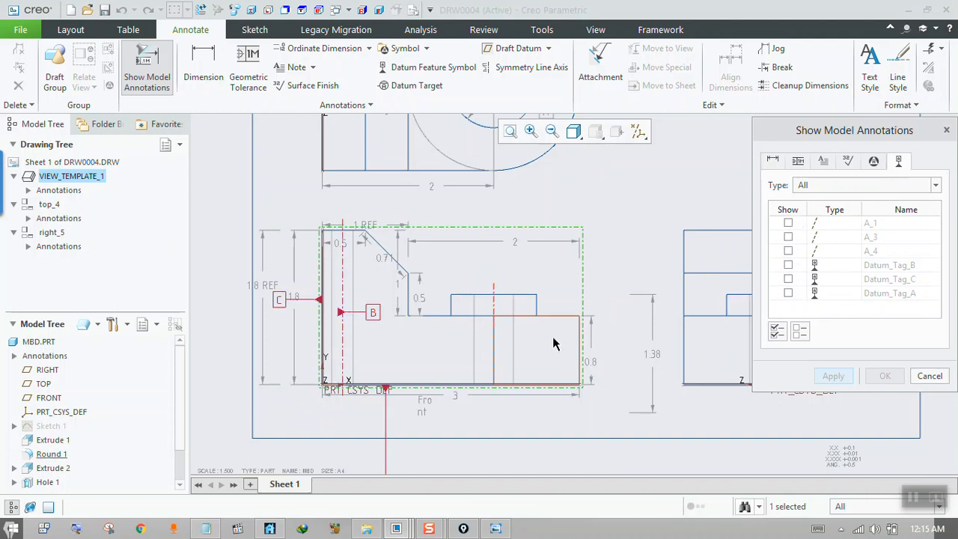
left_click(777, 331)
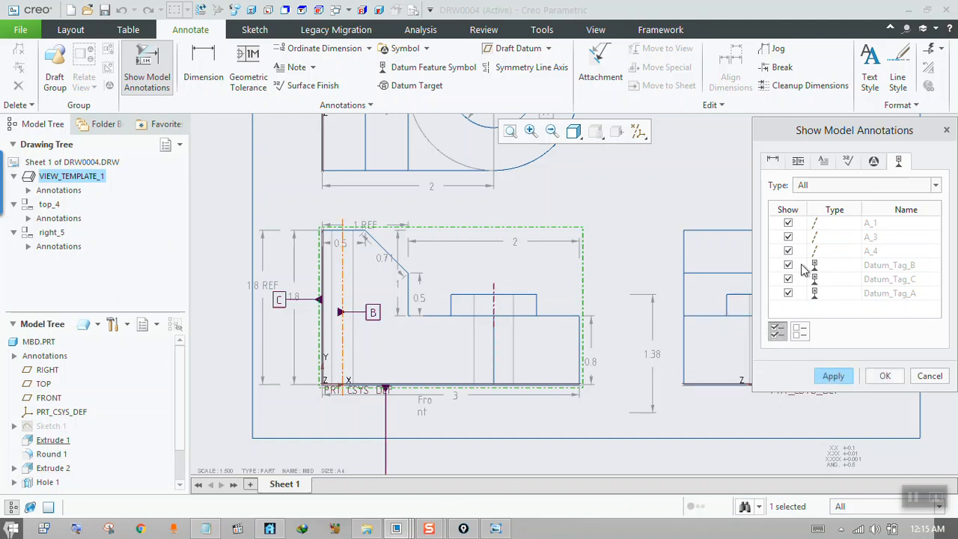
left_click(833, 376)
left_click(922, 379)
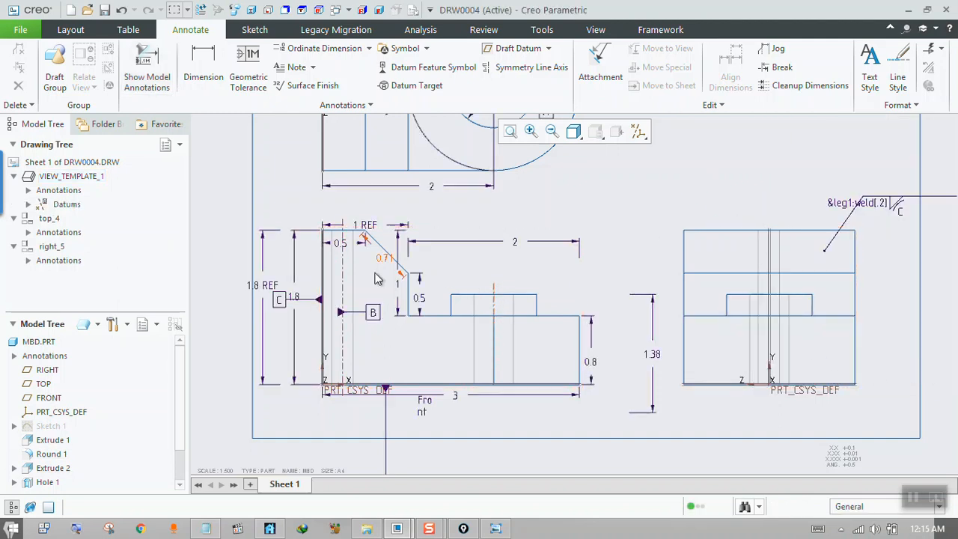
Move datum tag B outside the front view's outline beside the lower corner and delete it.
left_click(372, 314)
left_click_drag(372, 315, 253, 366)
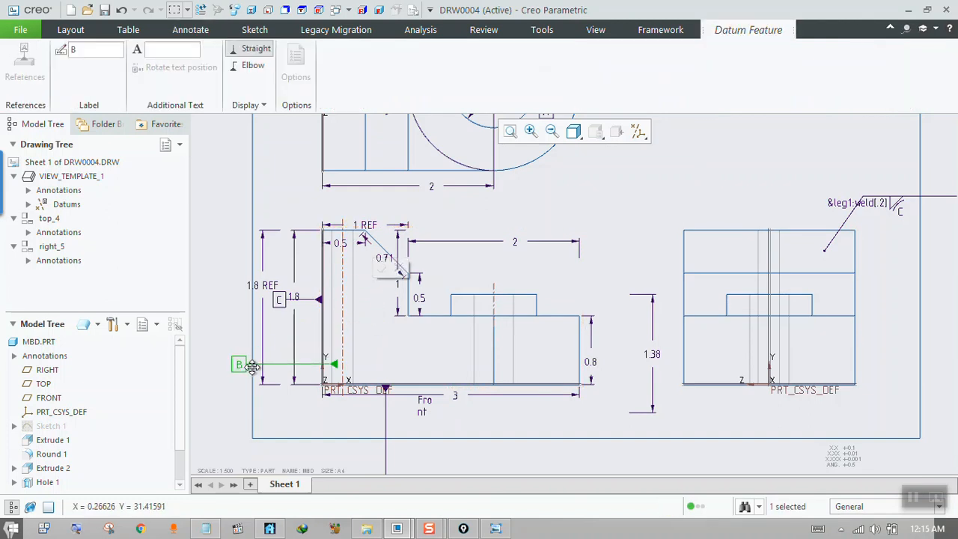
left_click(229, 390)
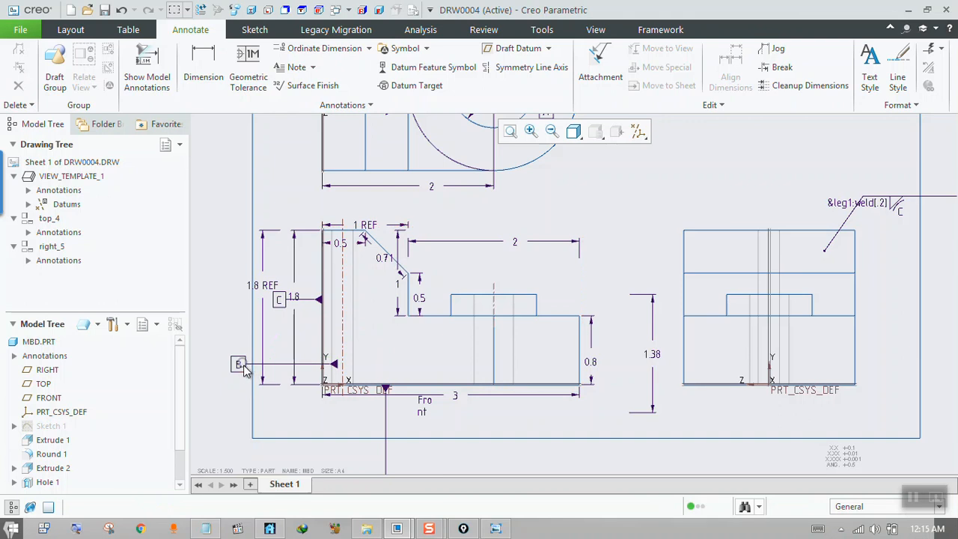
left_click(238, 367)
key("Delete")
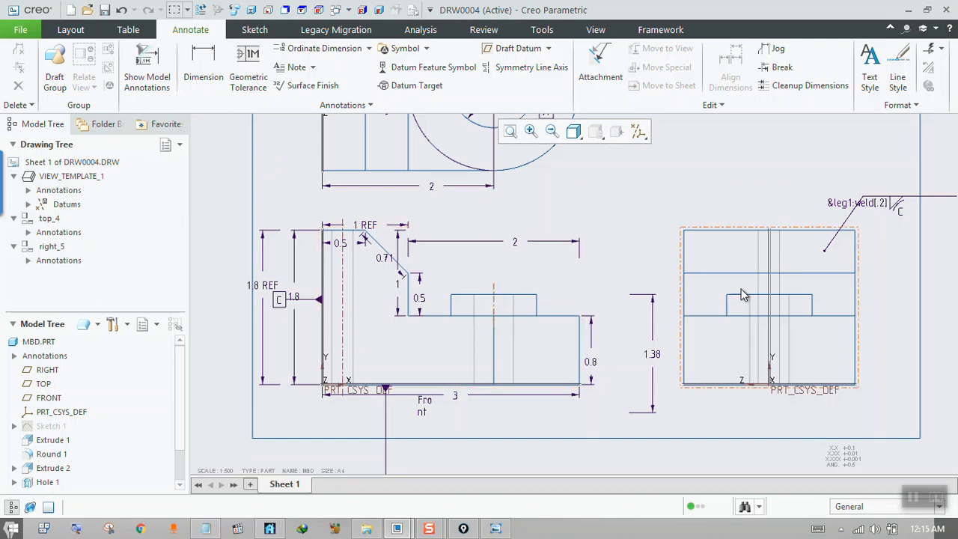
Start showing model annotations for the right view and mark axis A_1 for display.
scroll(591, 324, "down", 1)
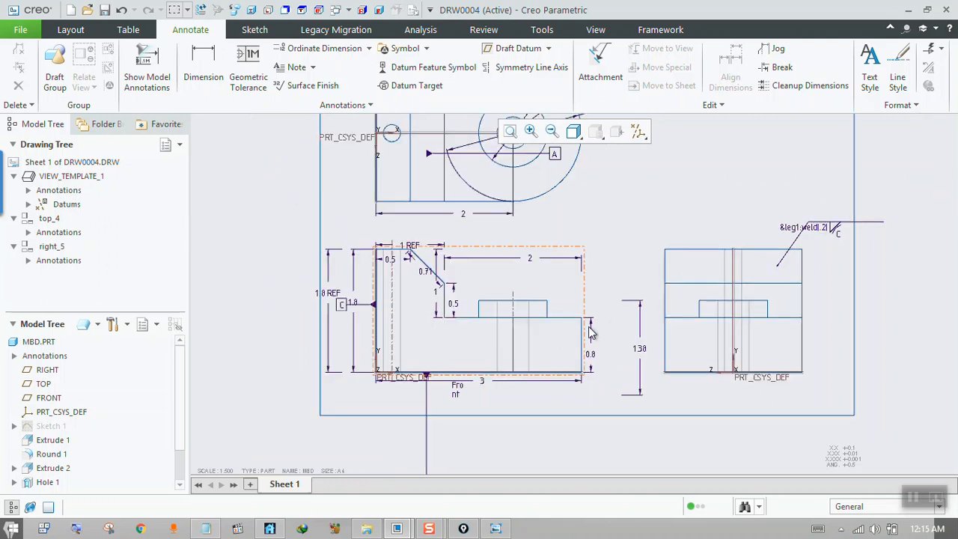
scroll(827, 287, "up", 2)
scroll(739, 300, "down", 2)
middle_click_drag(802, 295, 723, 308)
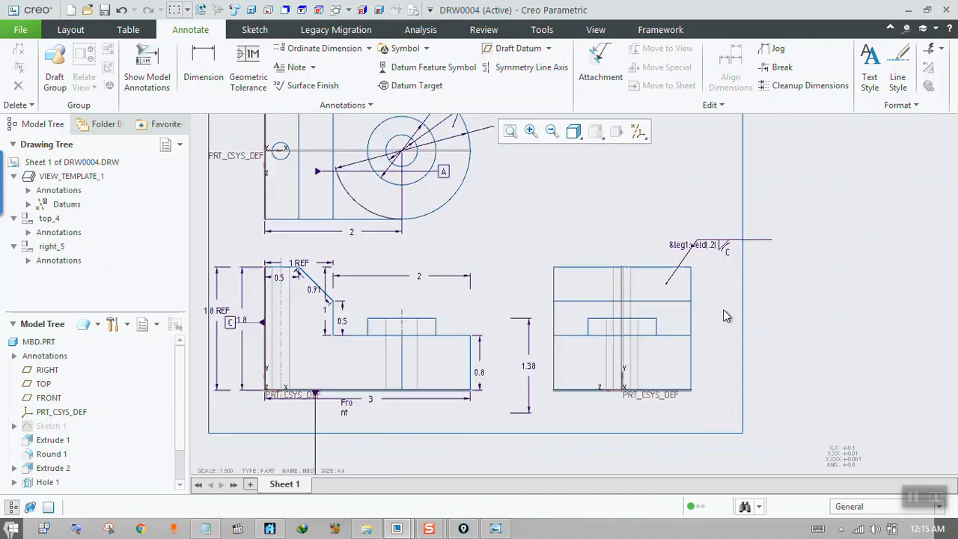
left_click(582, 289)
left_click(153, 79)
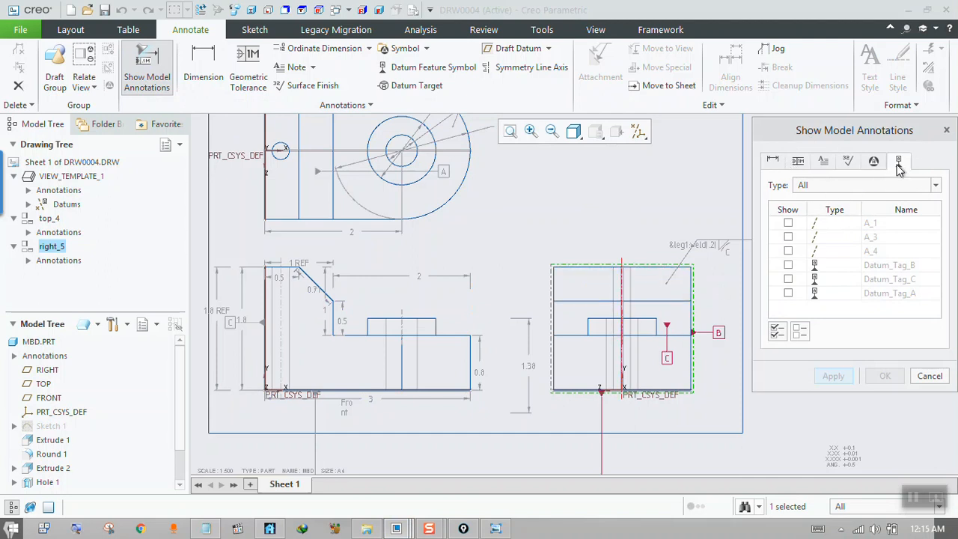
left_click(788, 223)
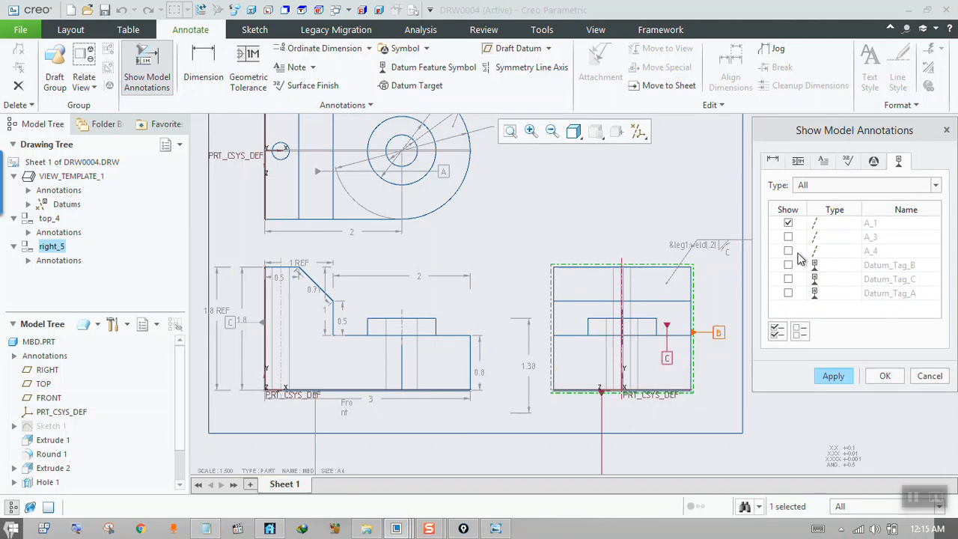
Show all available model dimensions, d6, d16, d55, d57 and d54, on the right view, checking the geometric tolerances and notes too.
left_click(773, 162)
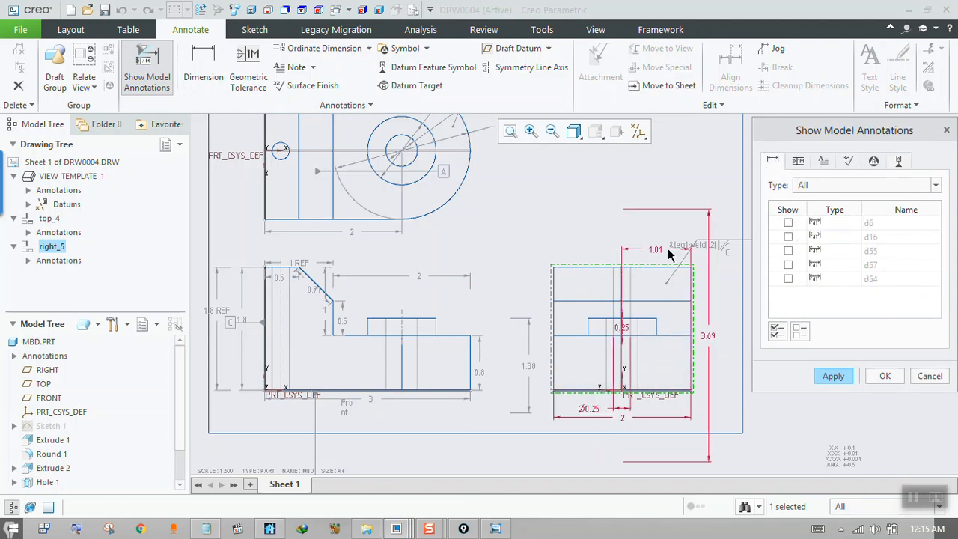
left_click(778, 331)
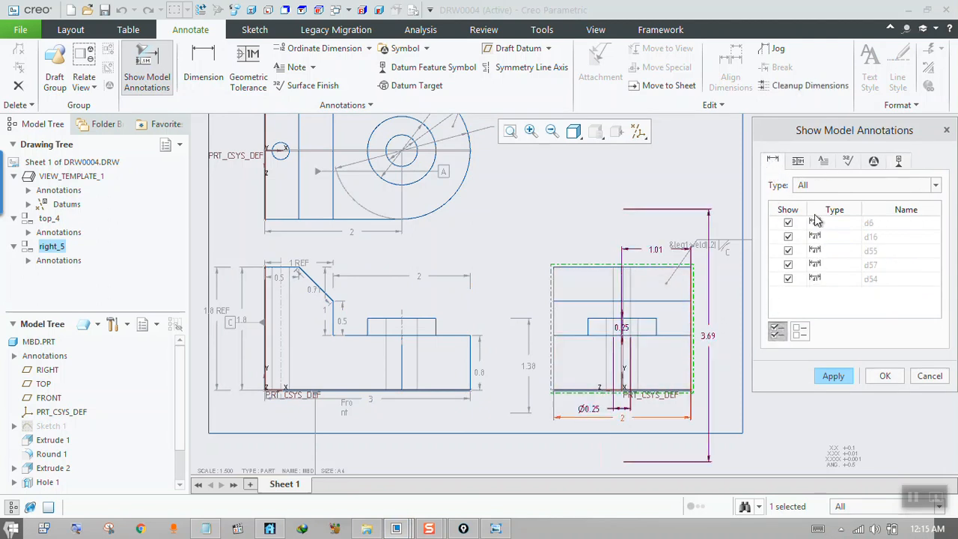
left_click(799, 162)
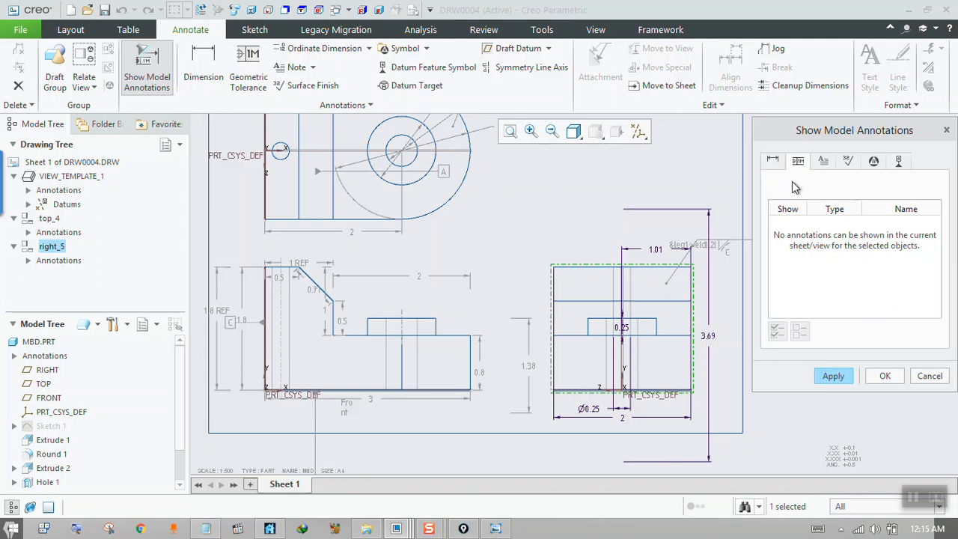
left_click(824, 165)
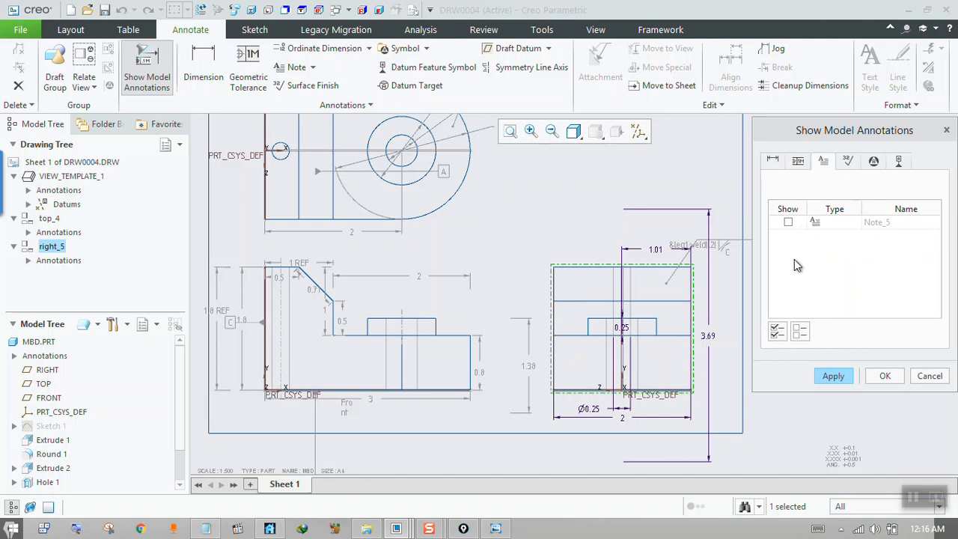
left_click(835, 378)
left_click(888, 378)
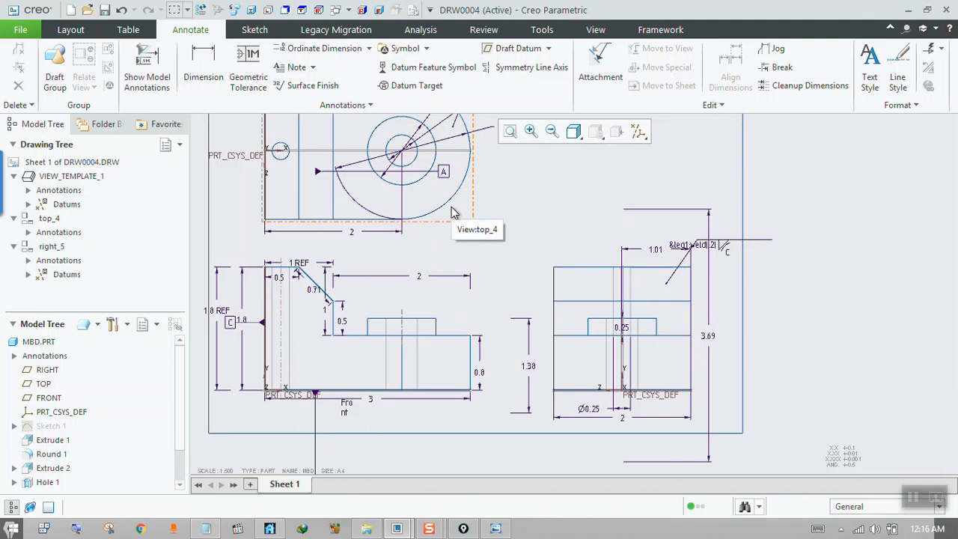
Switch to Windows Photo Viewer to read the handwritten questions in 2a.jpg, then return to the chamfer area of the Creo drawing's front view.
left_click(495, 528)
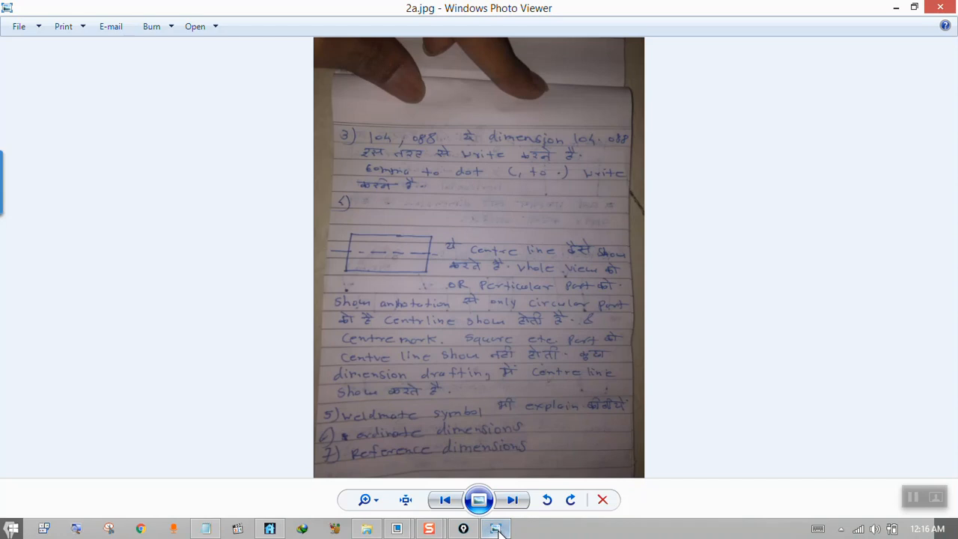
left_click(496, 529)
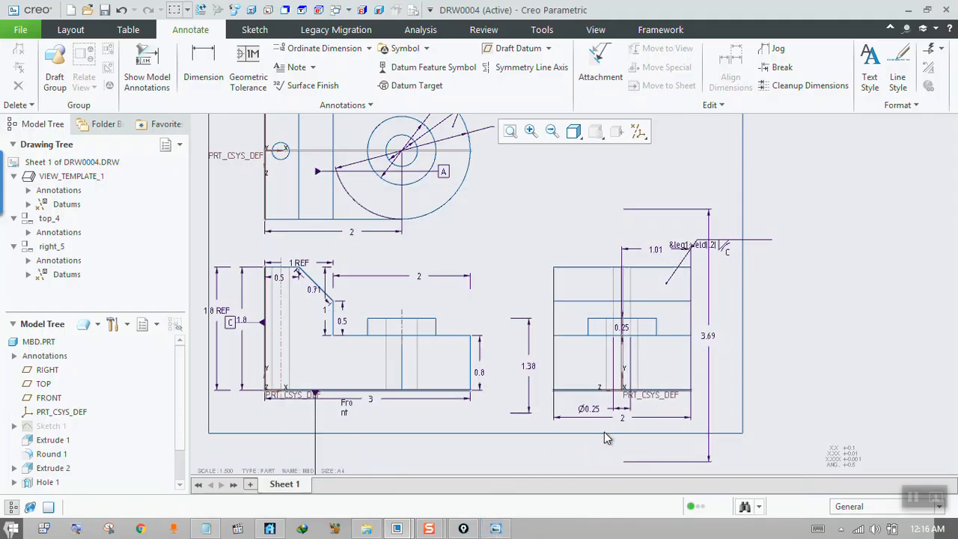
scroll(628, 422, "up", 2)
scroll(440, 352, "down", 4)
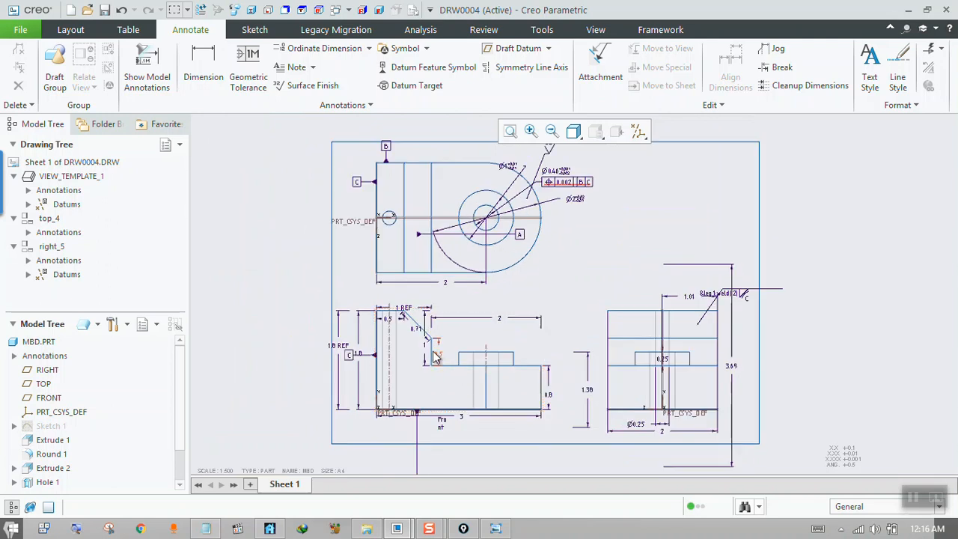
scroll(388, 318, "down", 1)
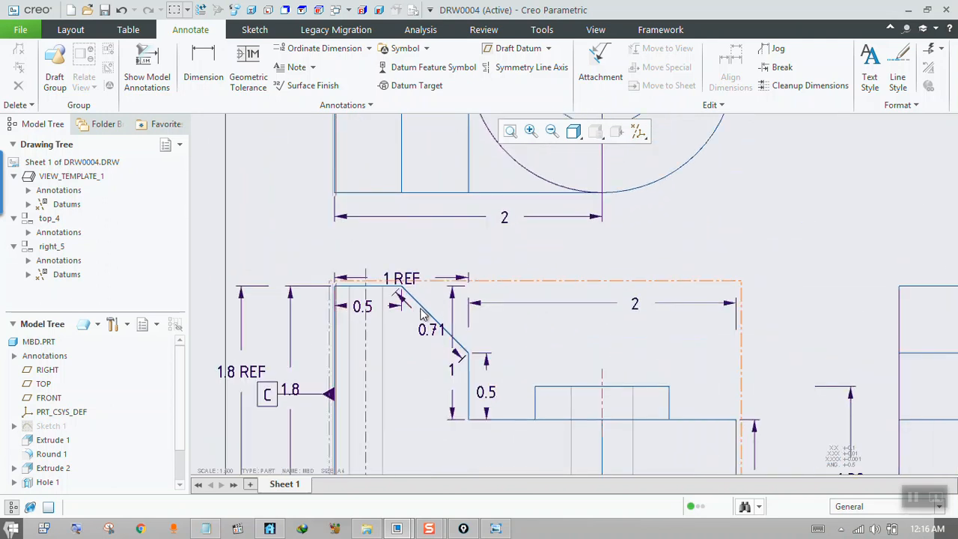
key("ctrl+shift+3")
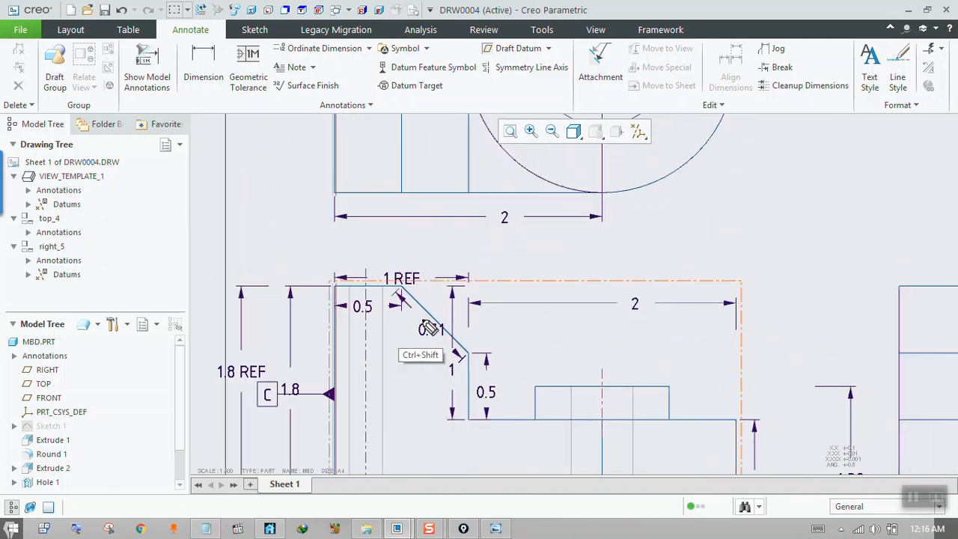
left_click_drag(769, 164, 767, 189)
mouse_move(784, 153)
left_mouse_down()
mouse_move(804, 182)
mouse_move(862, 145)
mouse_move(876, 178)
mouse_move(890, 180)
left_mouse_up()
left_click_drag(763, 202, 914, 191)
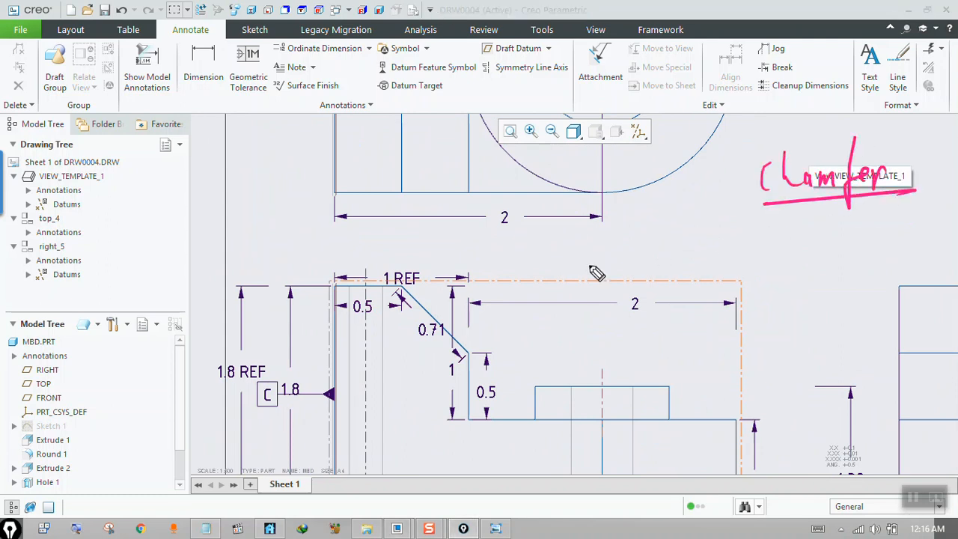
mouse_move(479, 312)
left_mouse_down()
mouse_move(716, 221)
mouse_move(713, 245)
left_mouse_up()
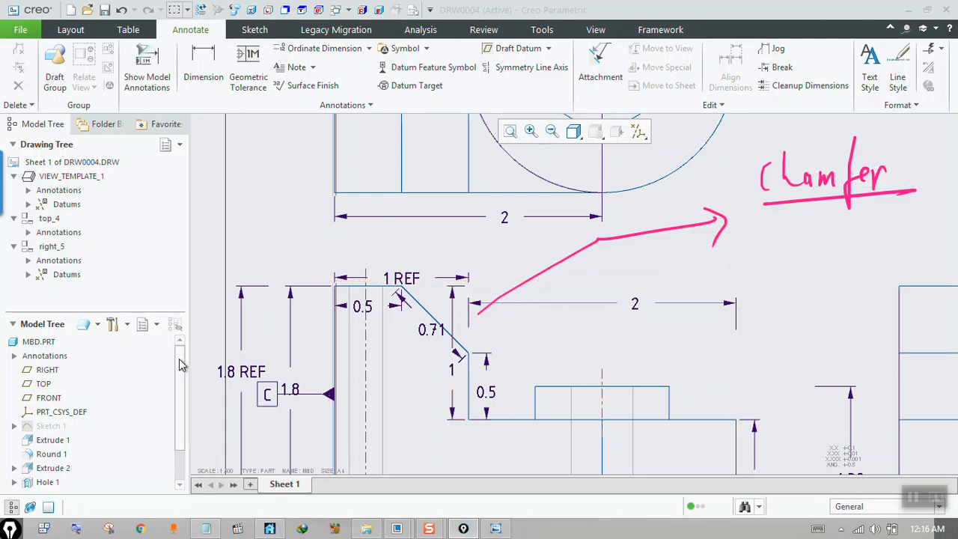
scroll(178, 359, "down", 3)
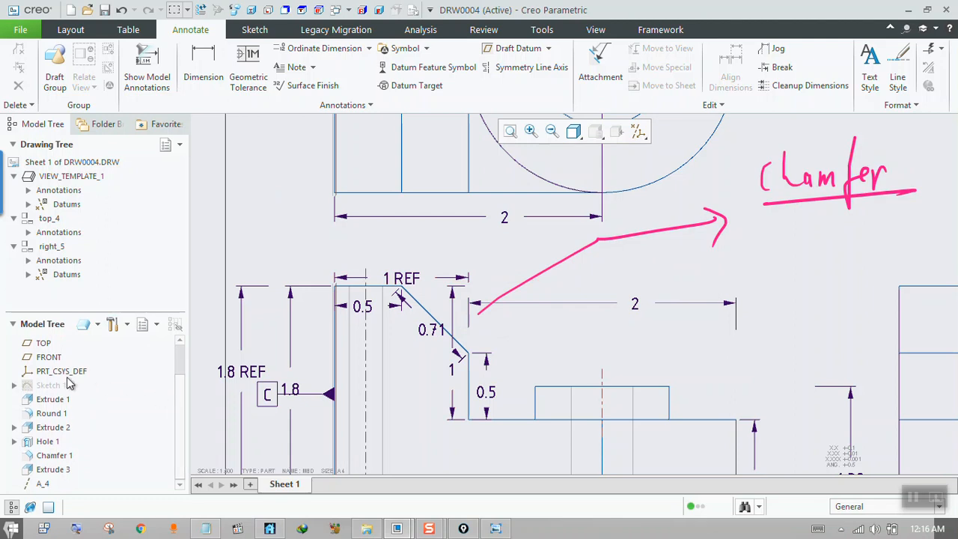
left_click(54, 456)
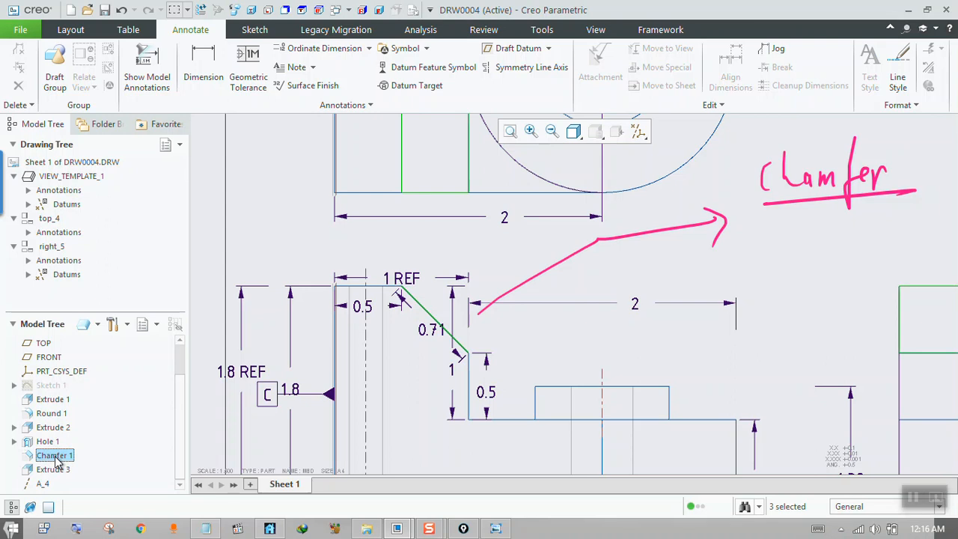
right_click(60, 462)
left_click(75, 448)
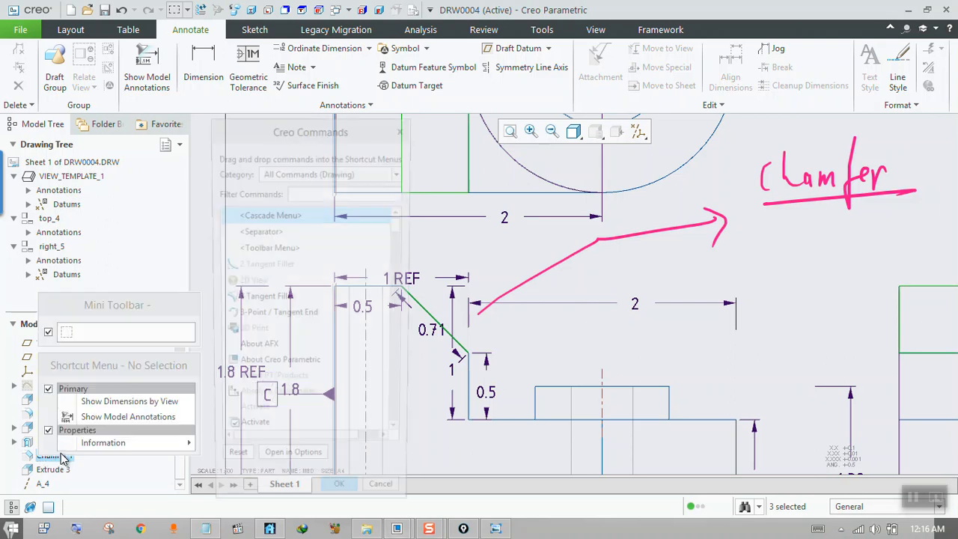
left_click(381, 500)
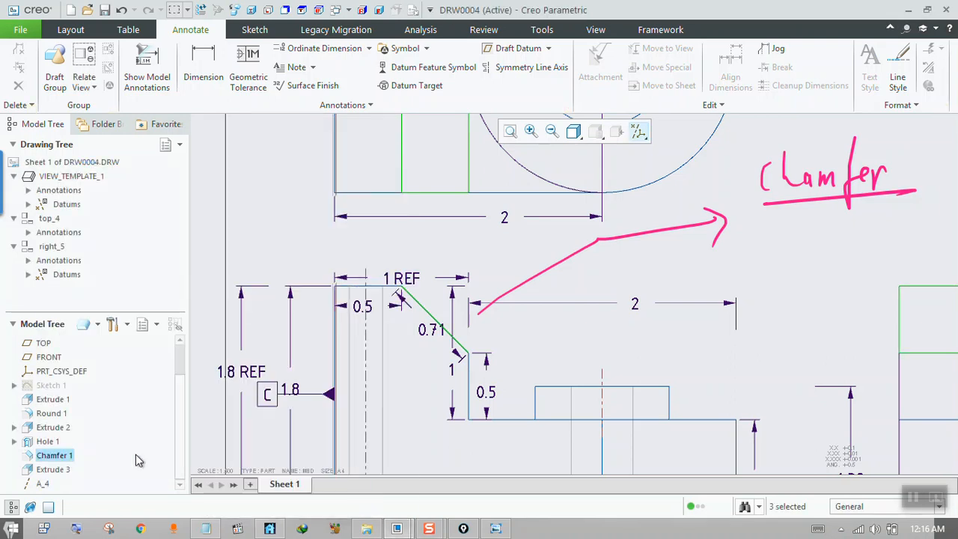
Start showing model annotations for the Chamfer 1 feature and move the annotations dialog clear of the drawing views.
right_click(70, 463)
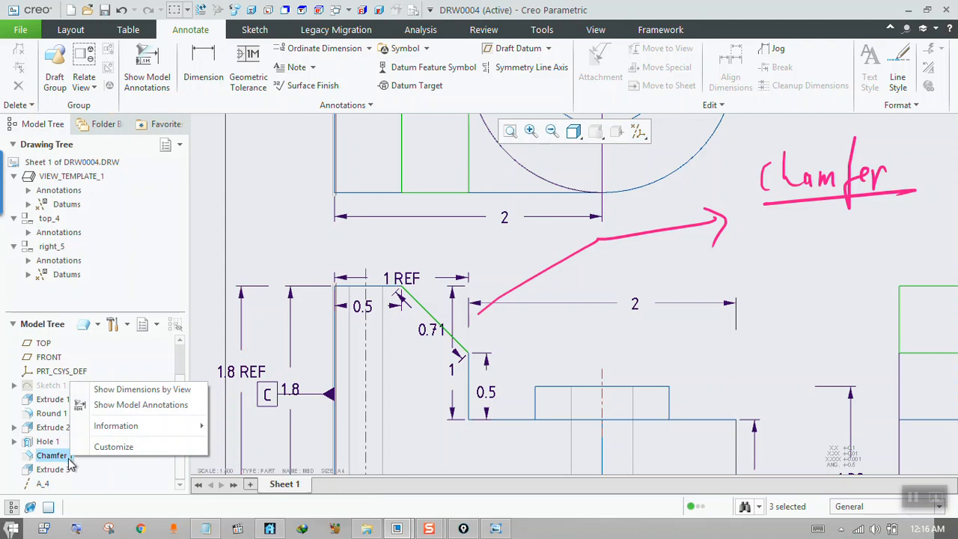
left_click(141, 405)
scroll(358, 302, "down", 4)
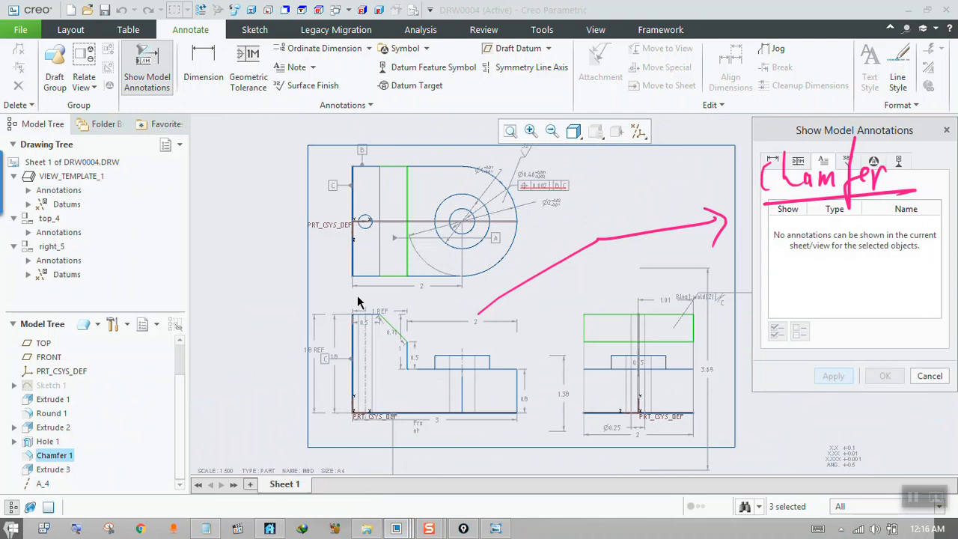
mouse_move(840, 134)
left_mouse_down()
mouse_move(280, 156)
mouse_move(125, 120)
left_mouse_up()
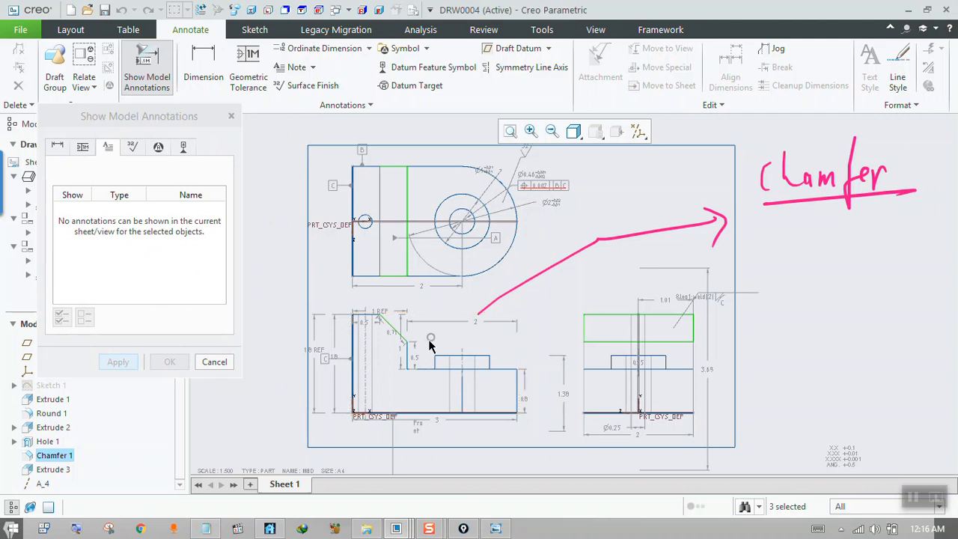
Show the model dimensions d23 and d56 on the front view, including the chamfer dimension.
left_click(390, 373)
scroll(391, 337, "up", 5)
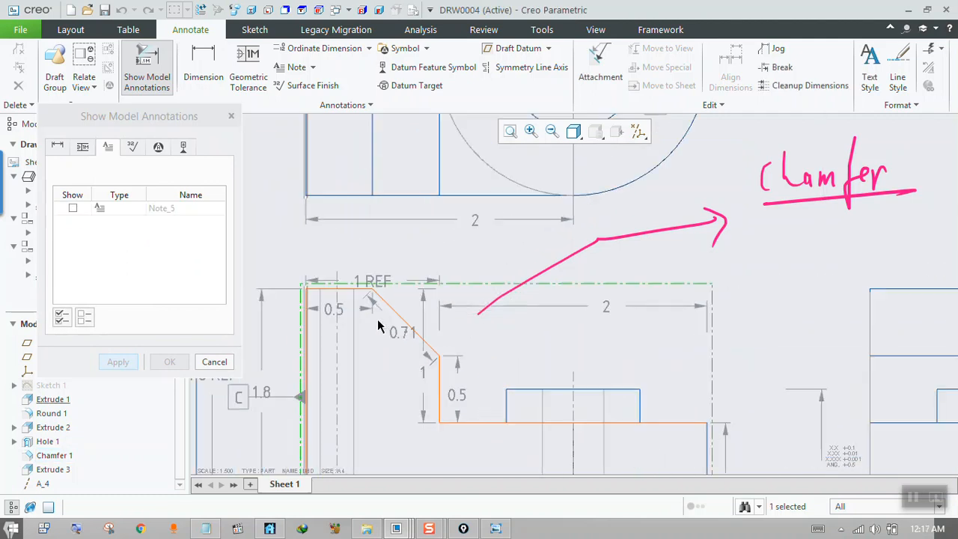
left_click(61, 148)
left_click(73, 209)
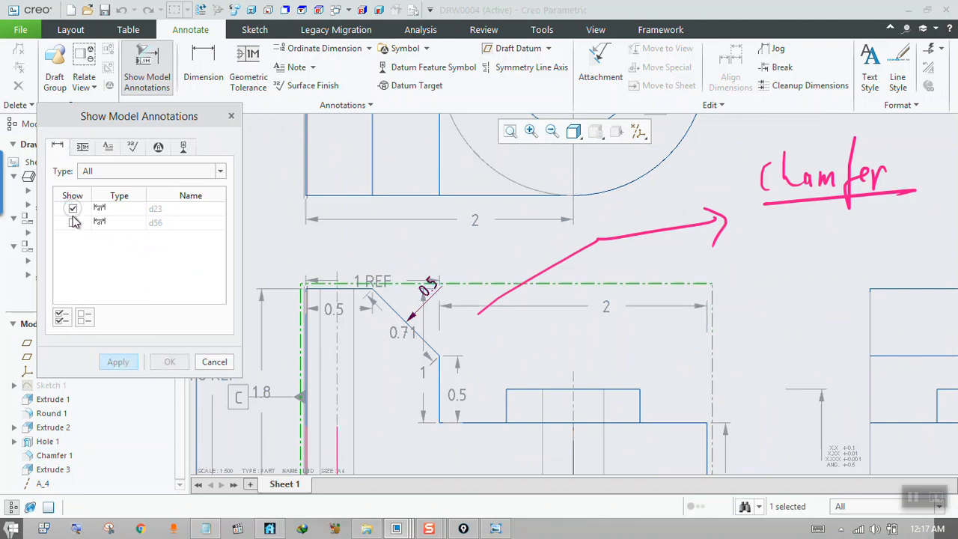
left_click(73, 222)
left_click(116, 362)
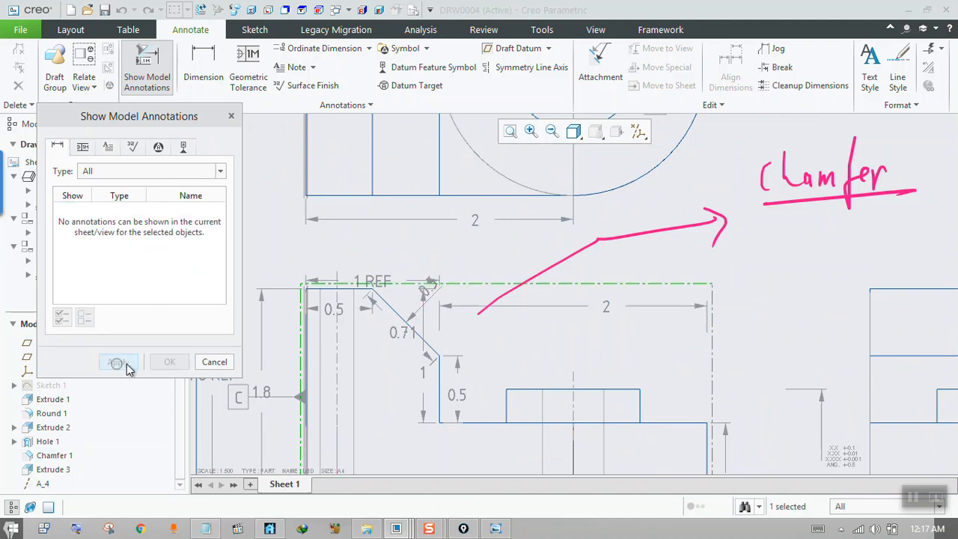
left_click(214, 362)
scroll(437, 314, "up", 2)
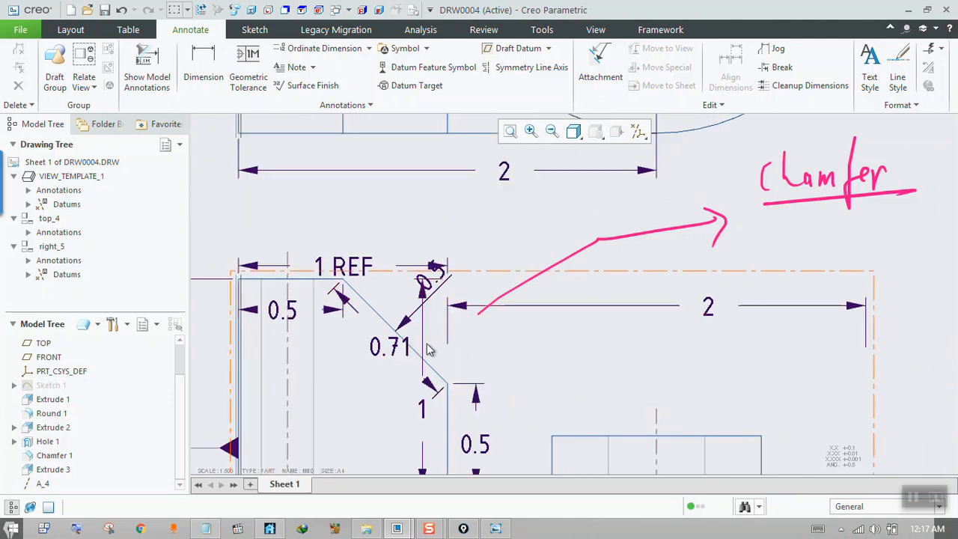
Move the 1 height dimension and the 1 REF dimension clear of the chamfer, and delete the horizontal 2 dimension beside it.
left_click(422, 408)
left_click_drag(422, 408, 580, 409)
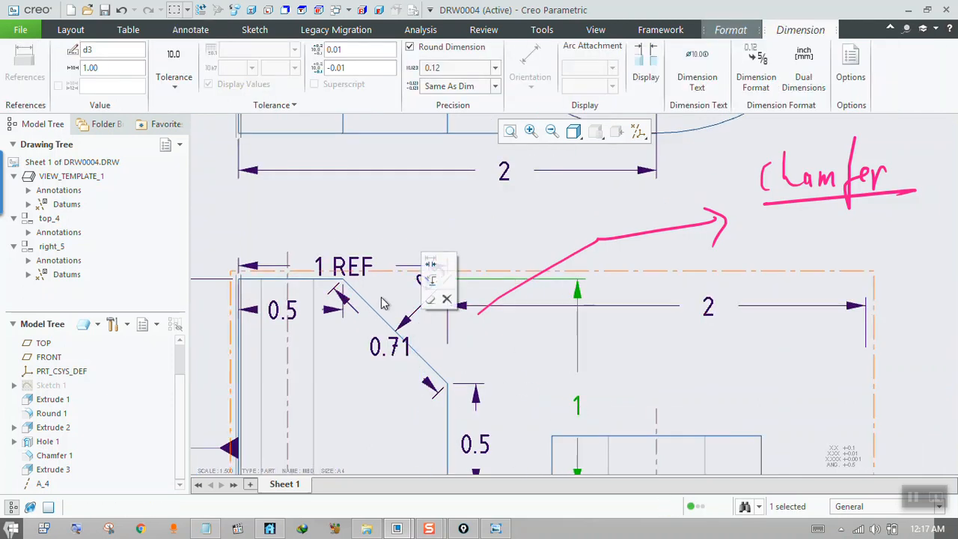
left_click(338, 266)
left_click_drag(338, 267, 333, 196)
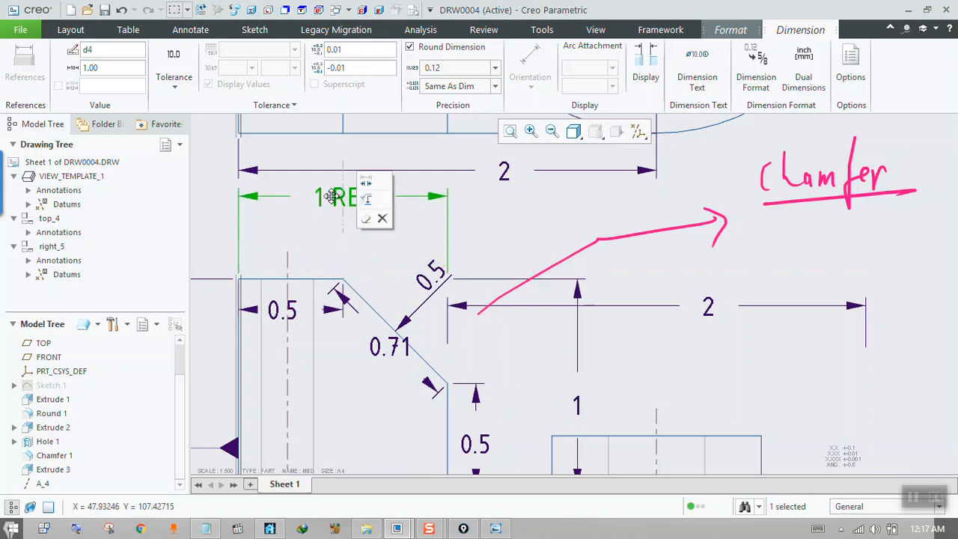
left_click(460, 306)
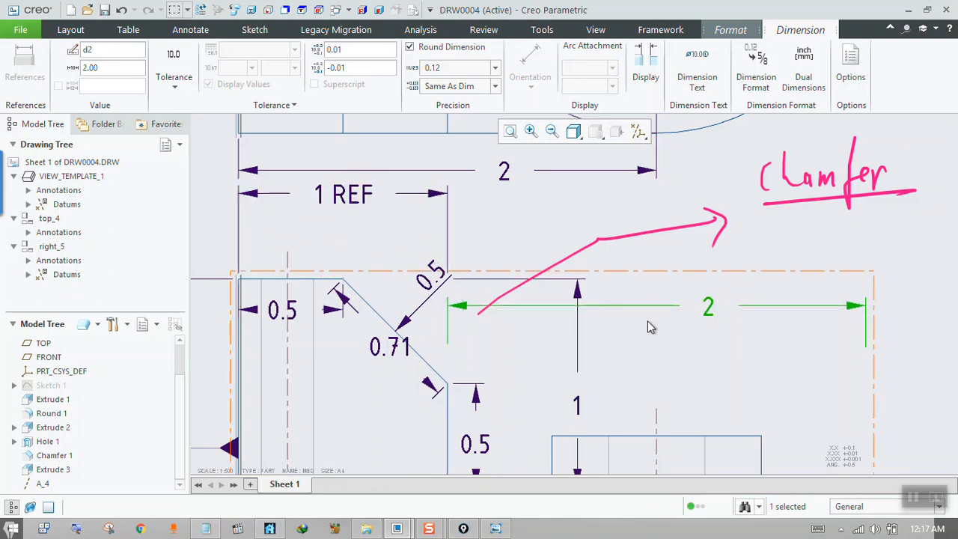
key("Delete")
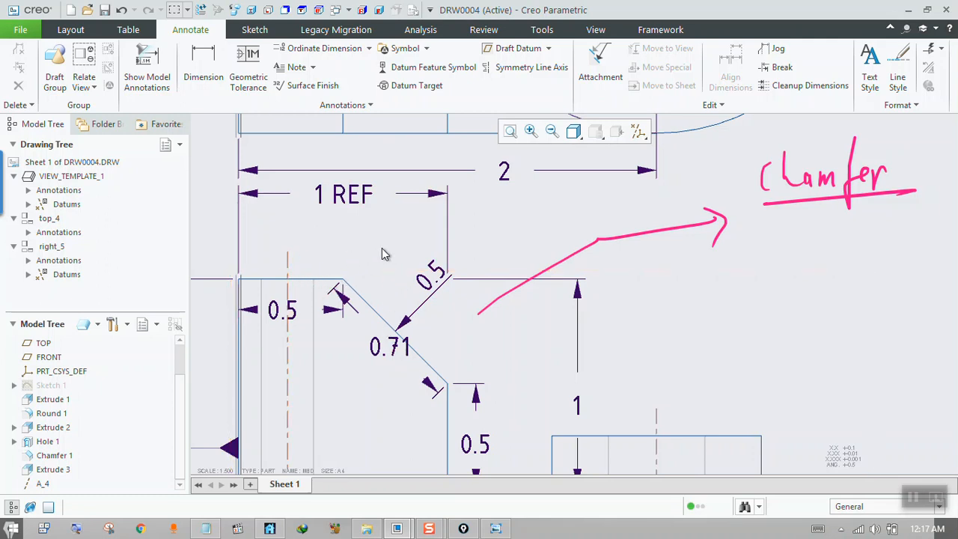
Attach a leader note perpendicular to the chamfer edge in the front view and place its text just above the chamfer.
left_click(312, 67)
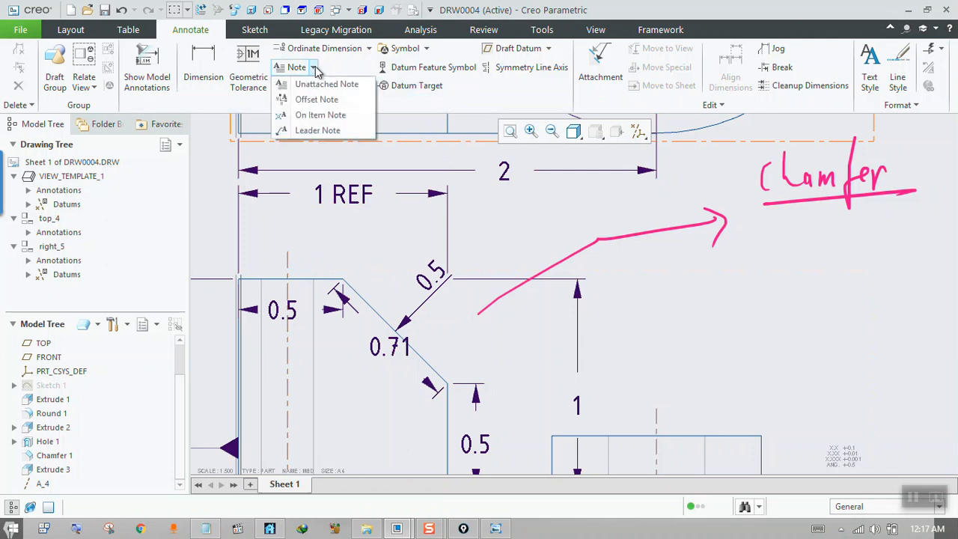
left_click(320, 131)
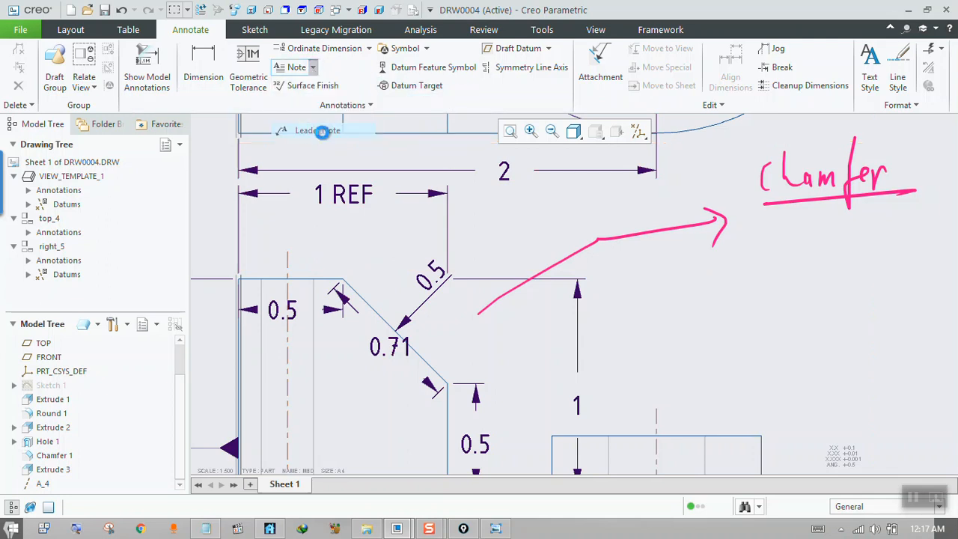
left_click(380, 309)
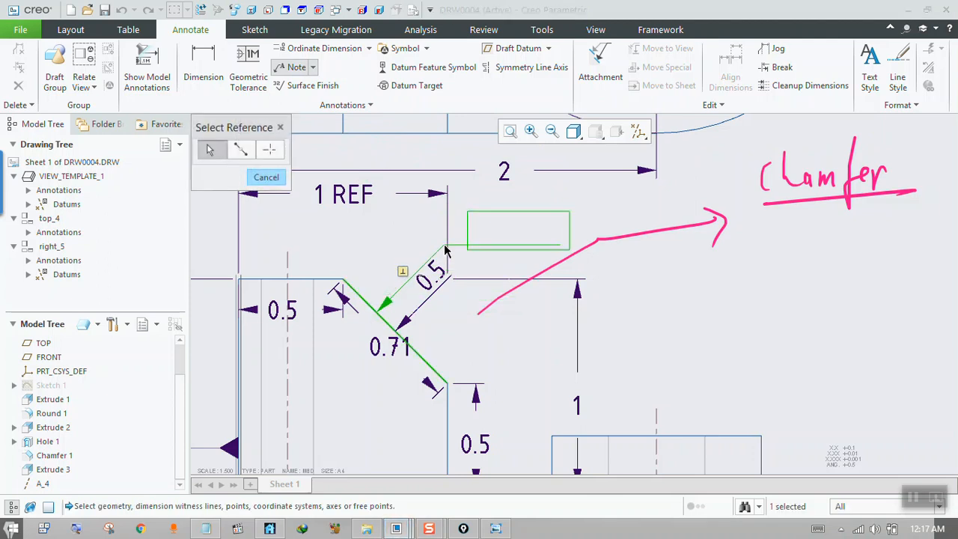
left_click(447, 244)
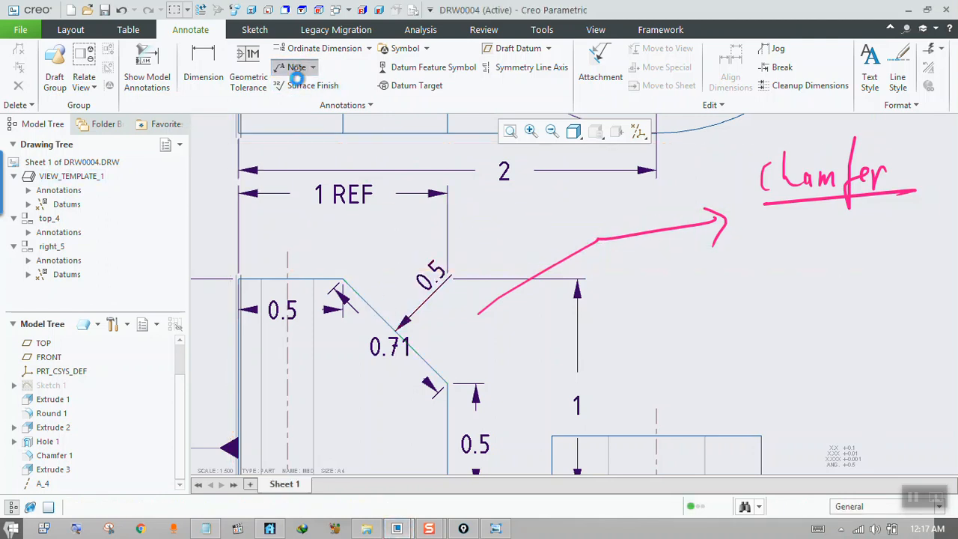
left_click(426, 252)
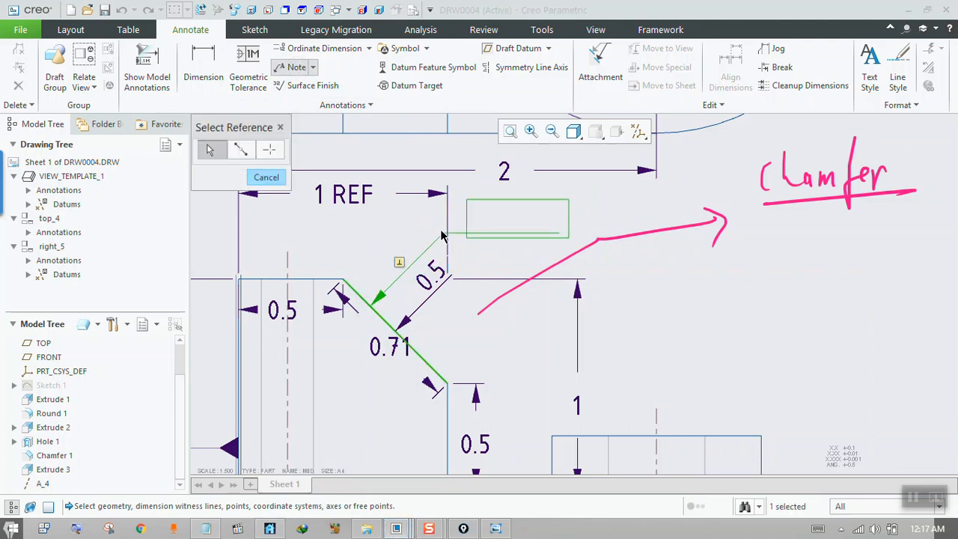
middle_click(472, 217)
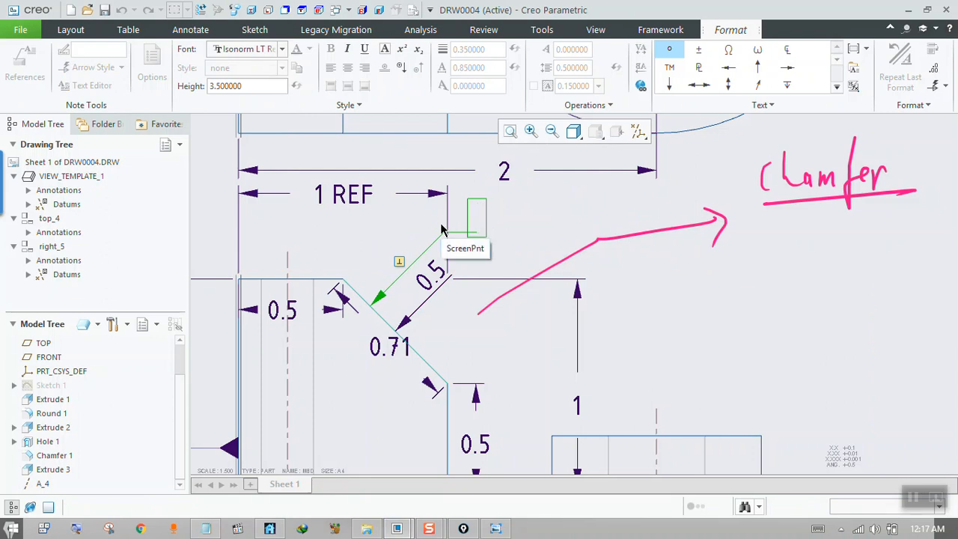
Enter .5, .5 45° as the chamfer leader note's text, inserting the degree symbol, and finish the note.
type(".5")
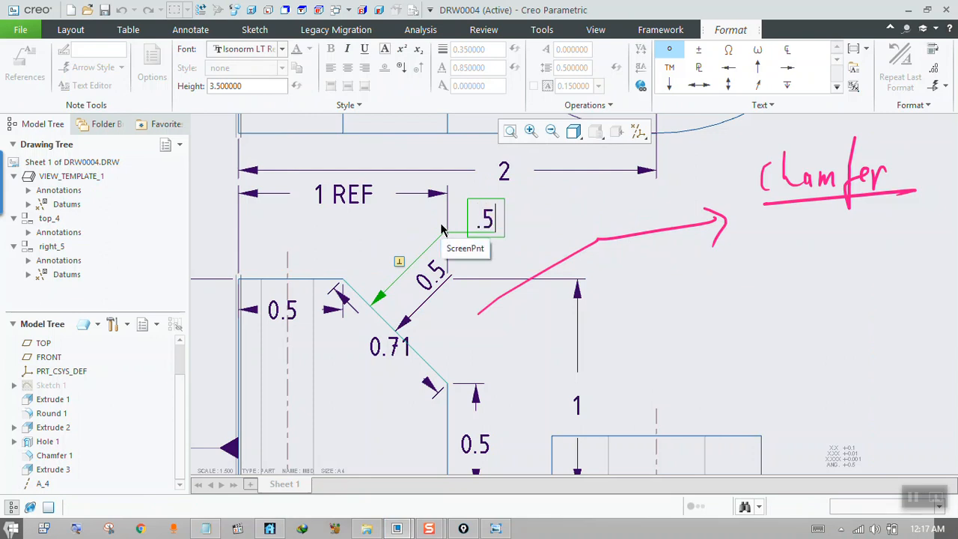
type("x")
key("BackSpace")
type(", .5 ")
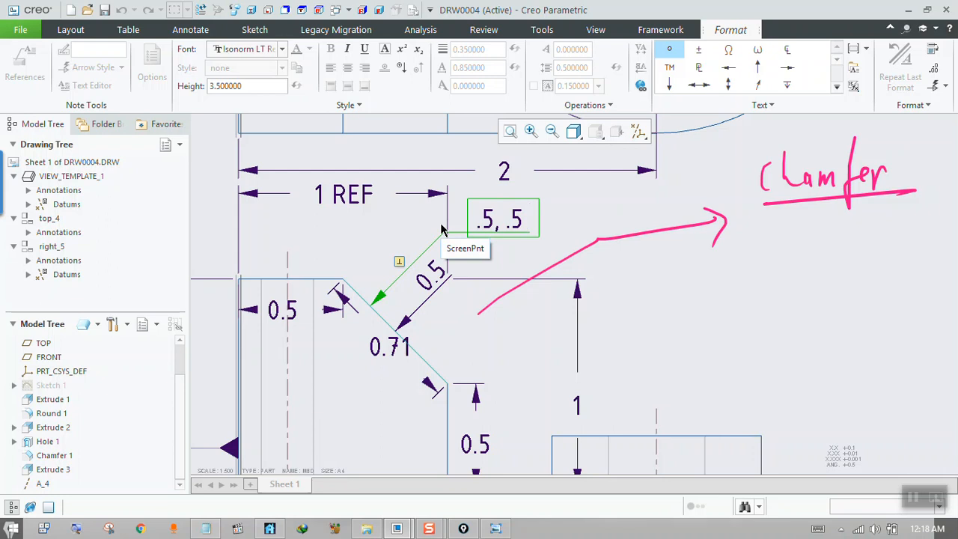
type("45")
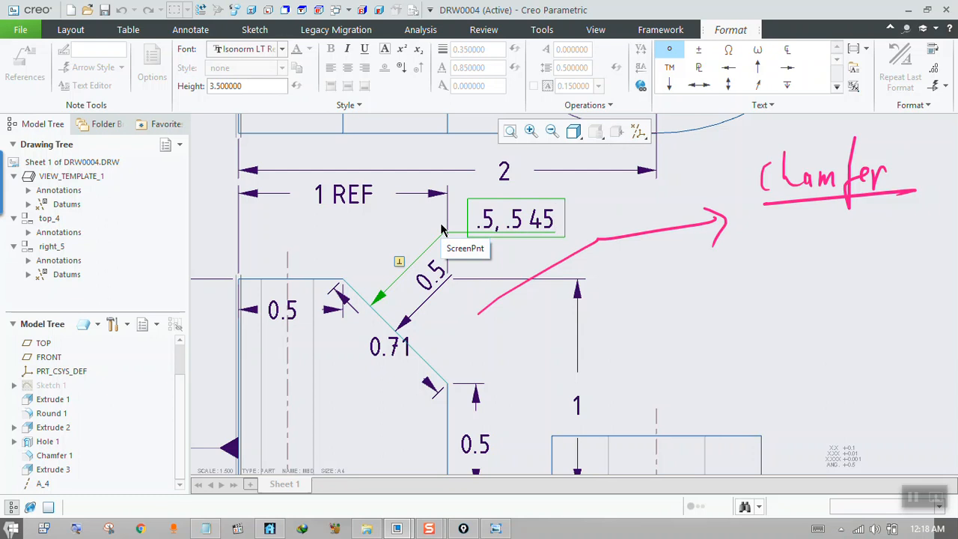
left_click(669, 49)
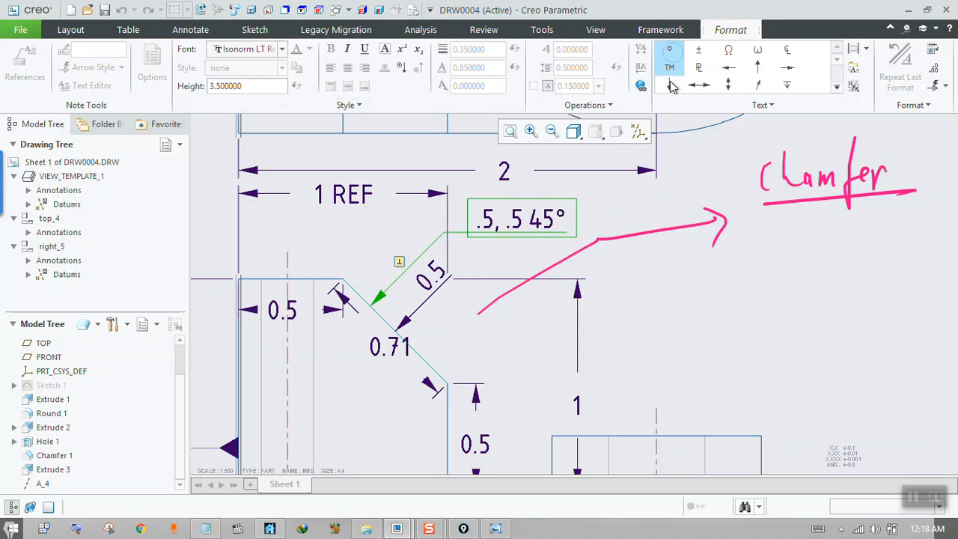
left_click(614, 205)
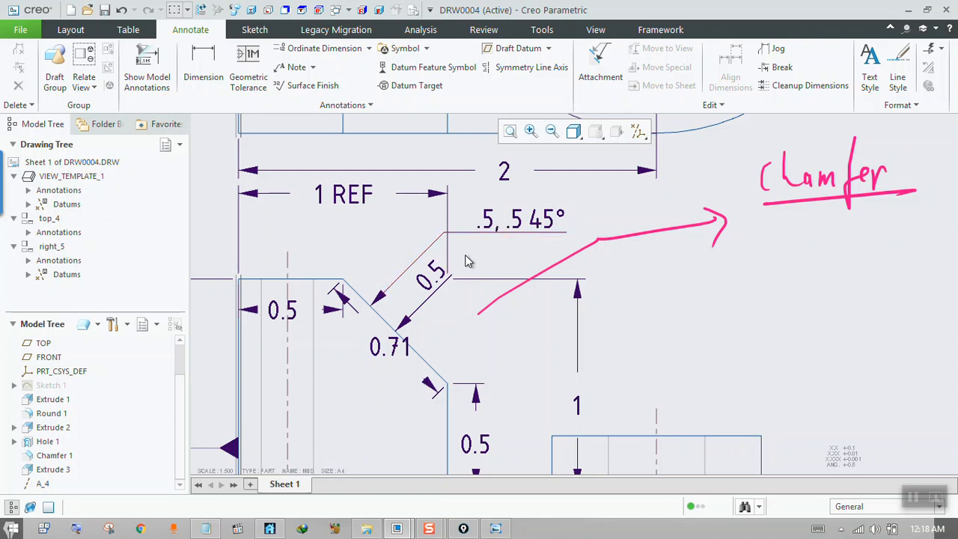
left_click(528, 225)
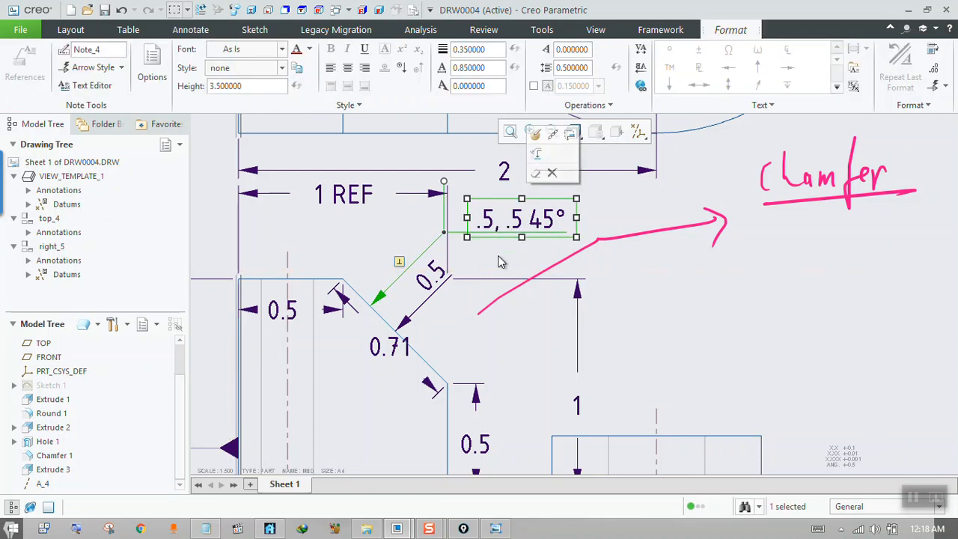
left_click(638, 296)
Switch to Windows Photo Viewer to read the remaining handwritten dimension questions in 2a.jpg, and return to the Creo drawing.
left_click(495, 529)
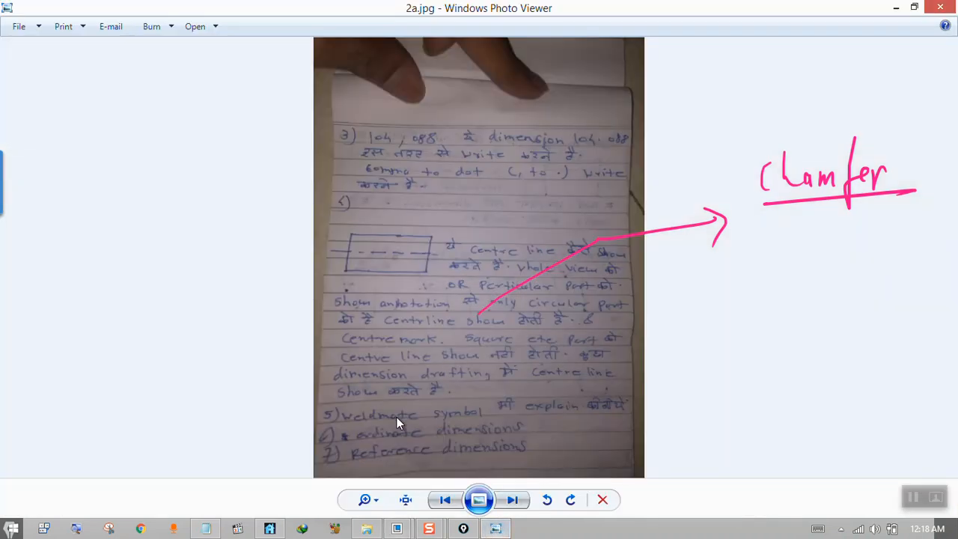
scroll(410, 444, "up", 4)
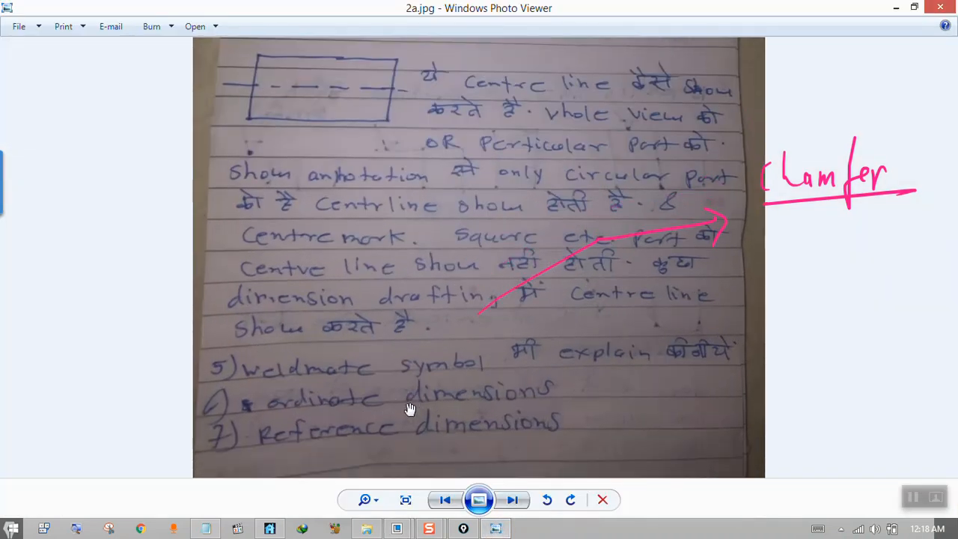
scroll(427, 392, "down", 1)
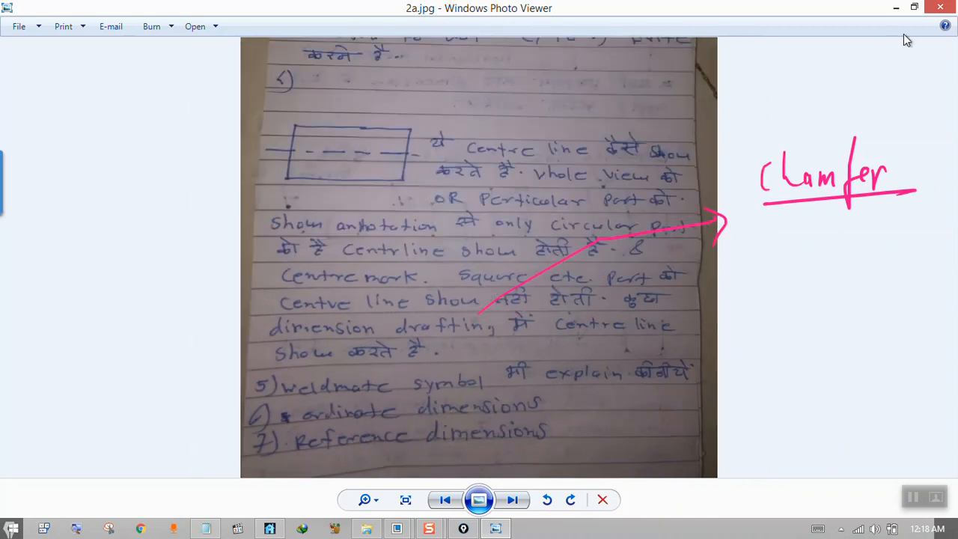
left_click(896, 7)
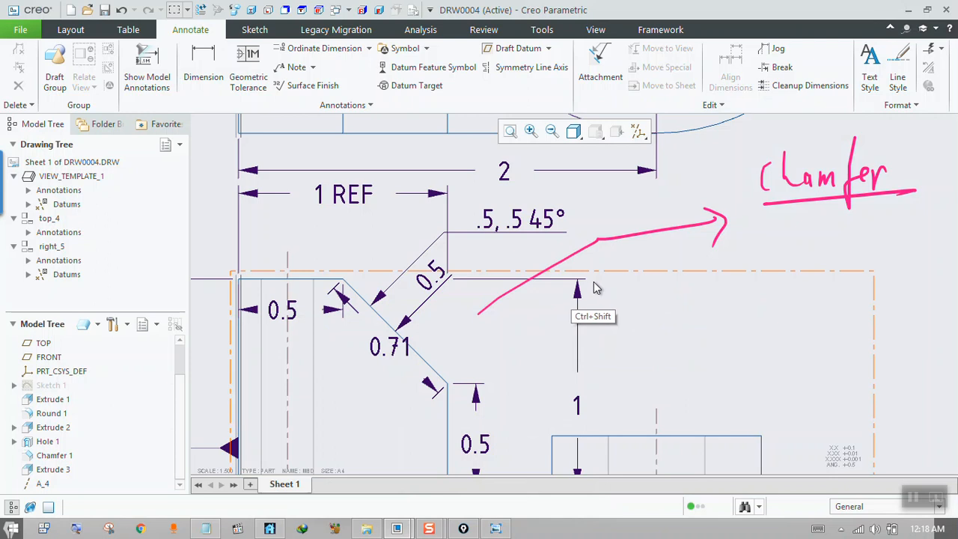
Clear the handwritten chamfer markup from the screen and start an ordinate dimension for the front view.
key("ctrl+shift+5")
mouse_move(878, 175)
left_mouse_down()
mouse_move(715, 185)
mouse_move(791, 207)
mouse_move(667, 232)
left_mouse_up()
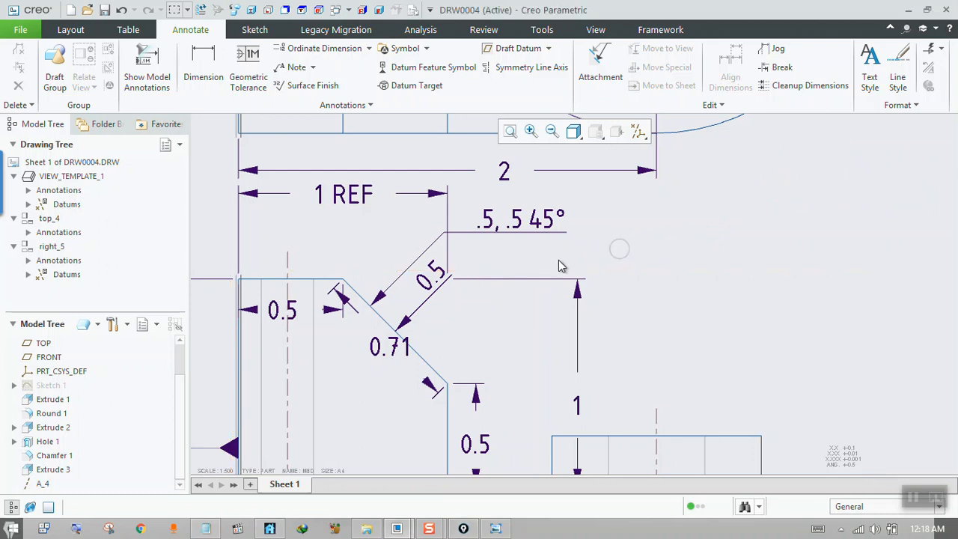
scroll(449, 306, "up", 3)
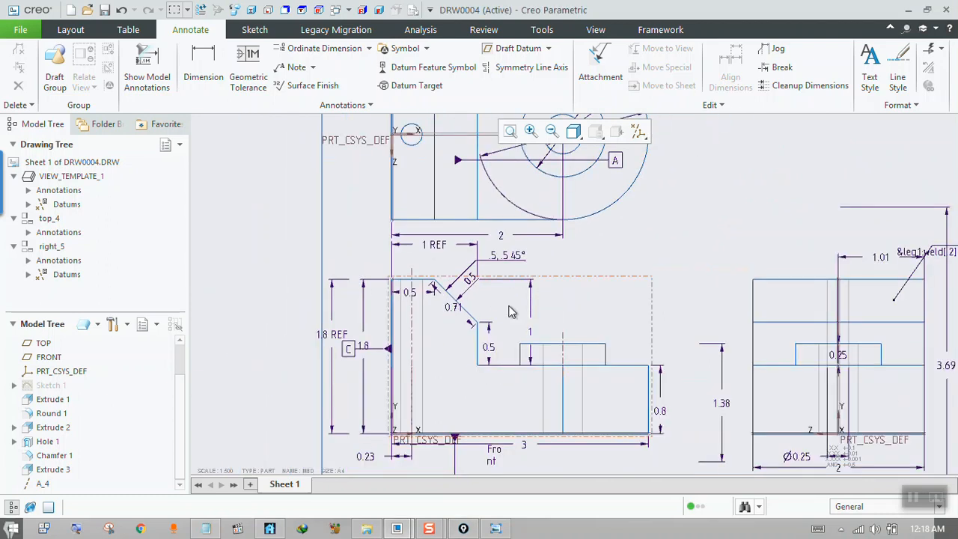
scroll(419, 299, "up", 2)
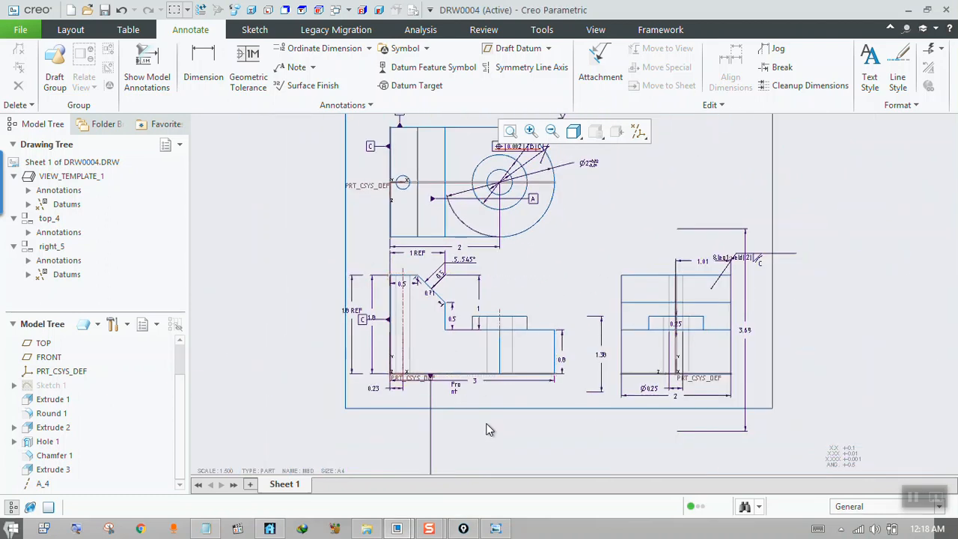
scroll(471, 424, "down", 2)
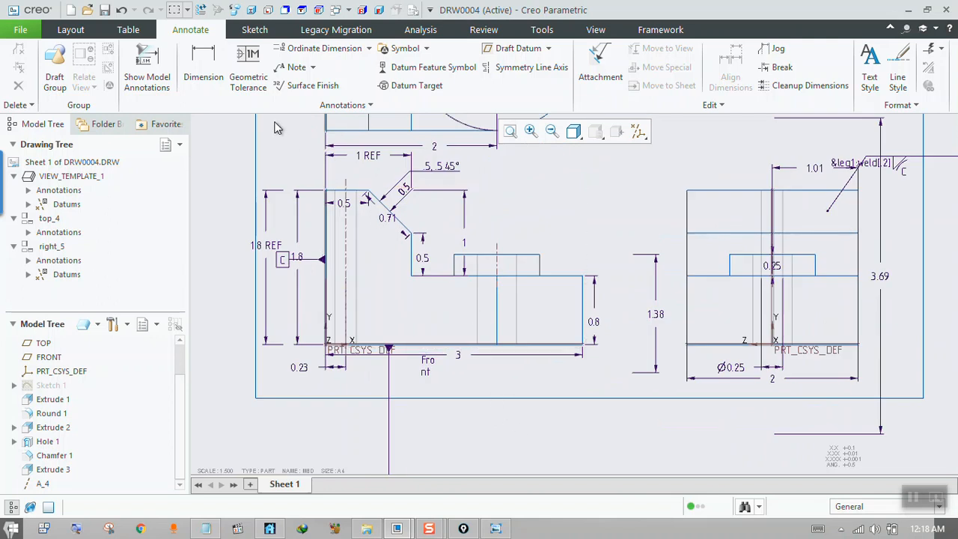
left_click(339, 106)
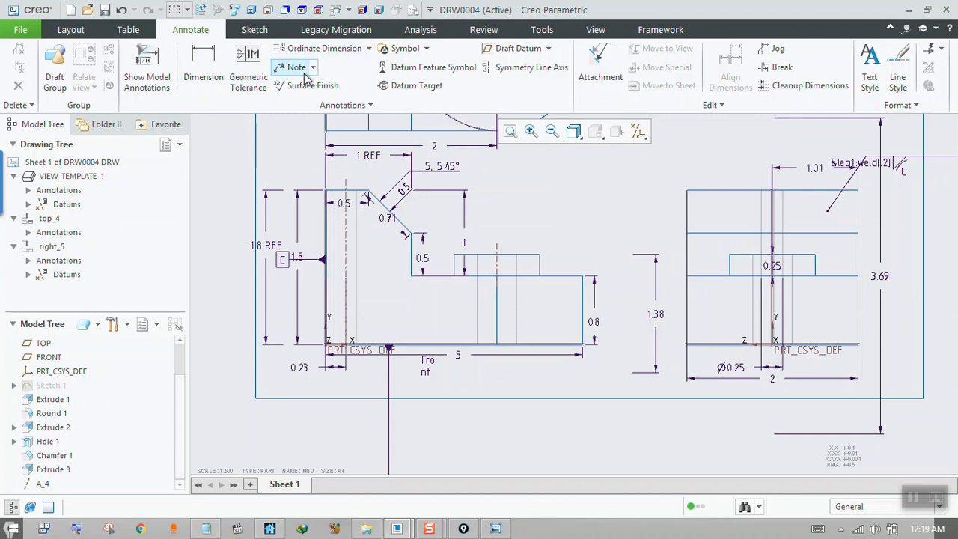
left_click(344, 104)
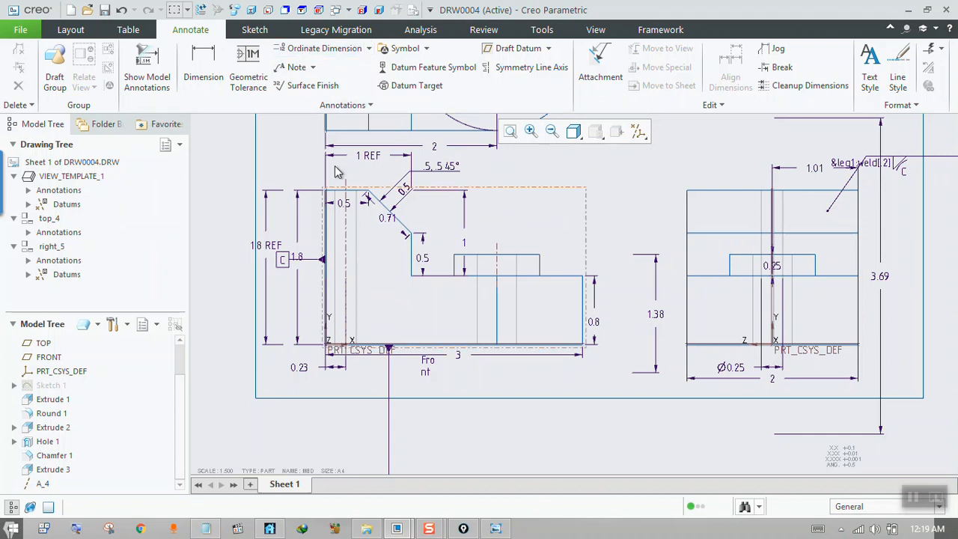
left_click(313, 50)
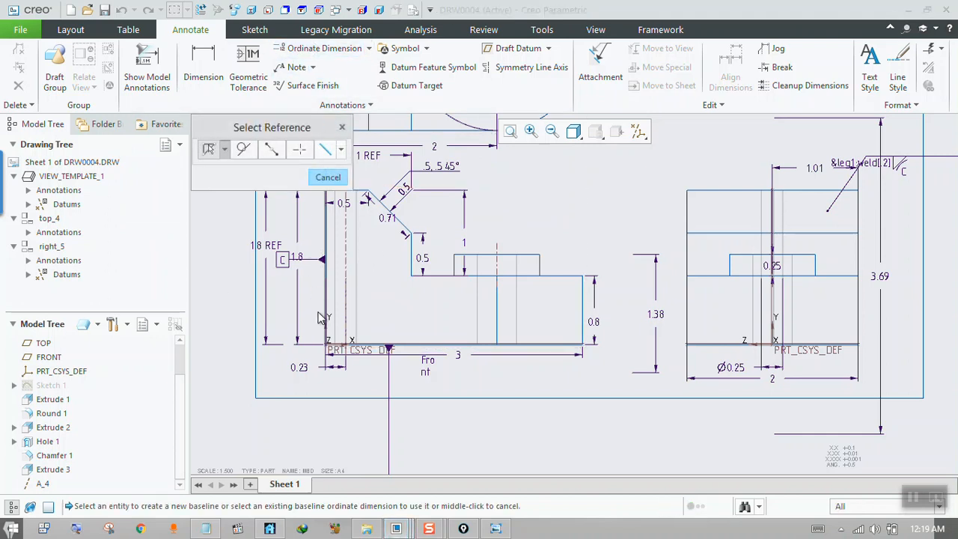
scroll(325, 372, "down", 1)
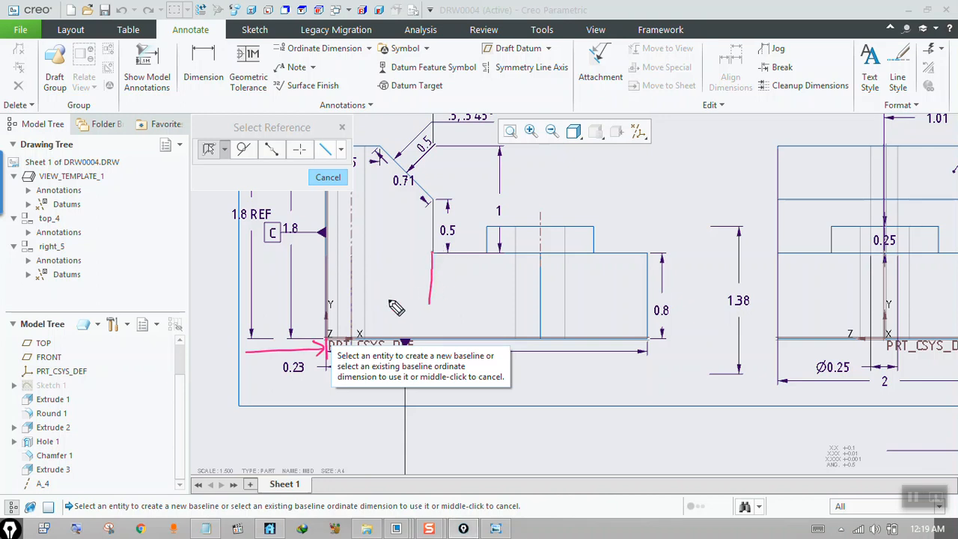
left_click_drag(386, 290, 426, 291)
left_click_drag(418, 283, 421, 302)
left_click_drag(487, 247, 486, 309)
left_click_drag(409, 309, 486, 311)
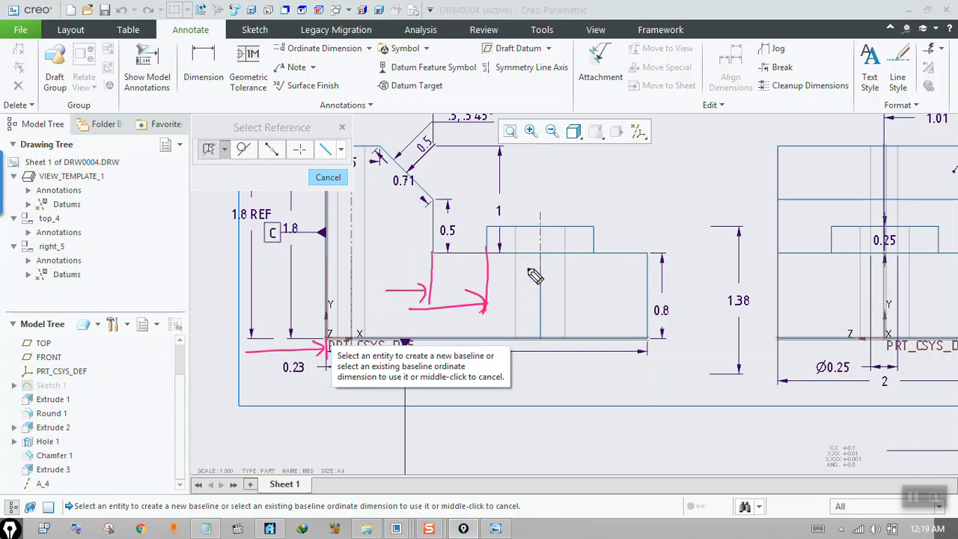
left_click_drag(541, 251, 540, 336)
mouse_move(451, 326)
left_mouse_down()
mouse_move(537, 319)
mouse_move(533, 331)
left_mouse_up()
mouse_move(594, 253)
left_mouse_down()
mouse_move(594, 345)
mouse_move(603, 327)
left_mouse_up()
left_click_drag(593, 320, 596, 342)
left_click_drag(648, 255, 646, 352)
left_click_drag(623, 318, 654, 335)
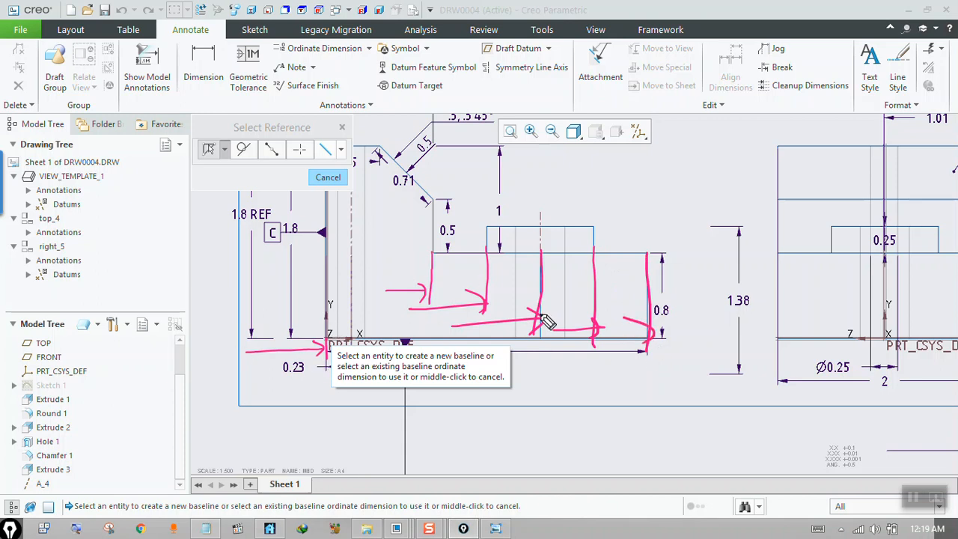
left_click_drag(324, 320, 322, 342)
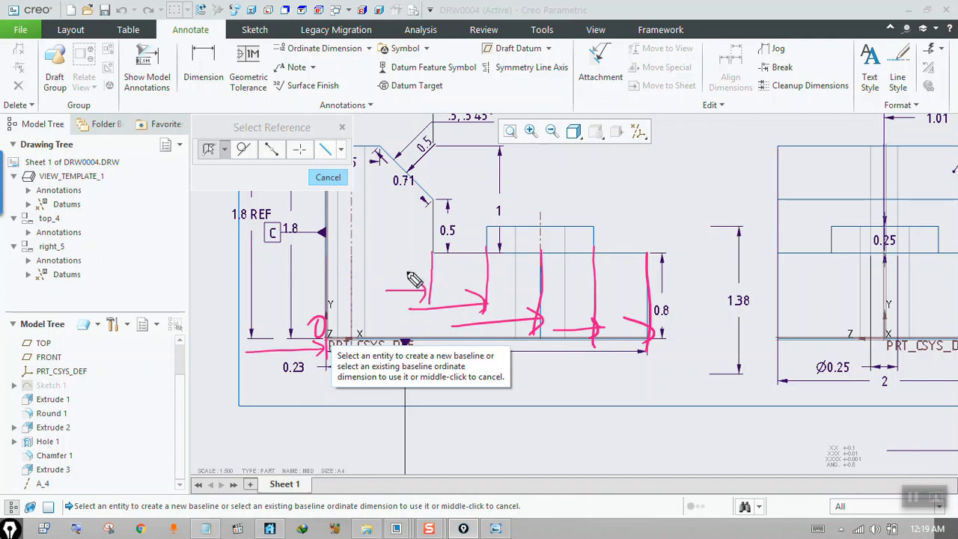
left_click_drag(378, 274, 382, 287)
mouse_move(446, 308)
left_mouse_down()
mouse_move(504, 334)
mouse_move(647, 346)
left_mouse_up()
left_click(575, 342)
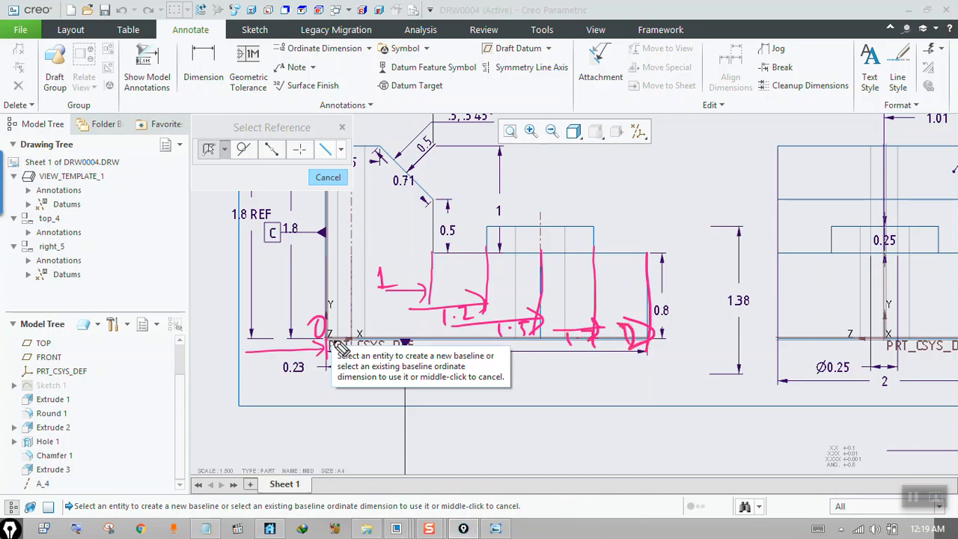
mouse_move(315, 343)
left_mouse_down()
mouse_move(407, 268)
mouse_move(421, 312)
left_mouse_up()
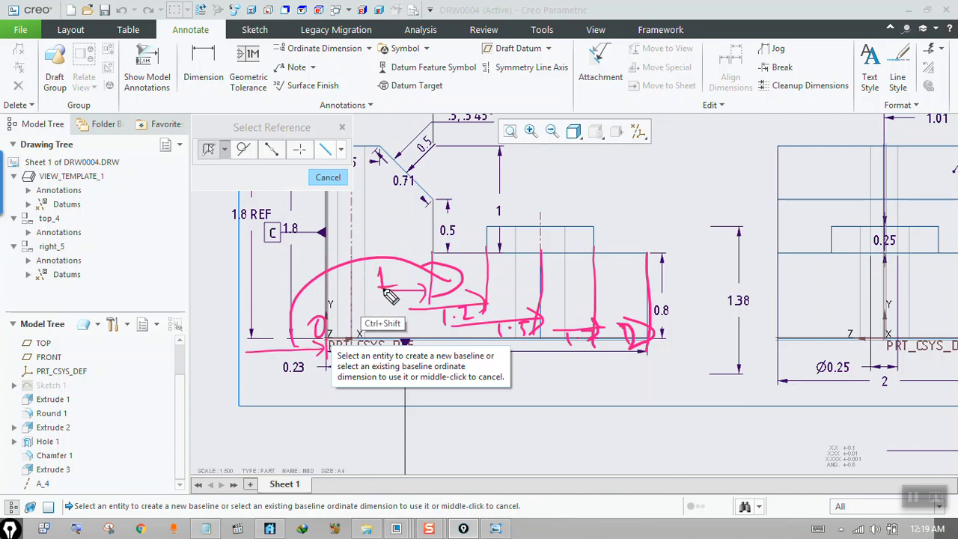
mouse_move(317, 309)
left_mouse_down()
mouse_move(546, 311)
mouse_move(621, 325)
mouse_move(509, 330)
mouse_move(475, 280)
mouse_move(488, 295)
left_mouse_up()
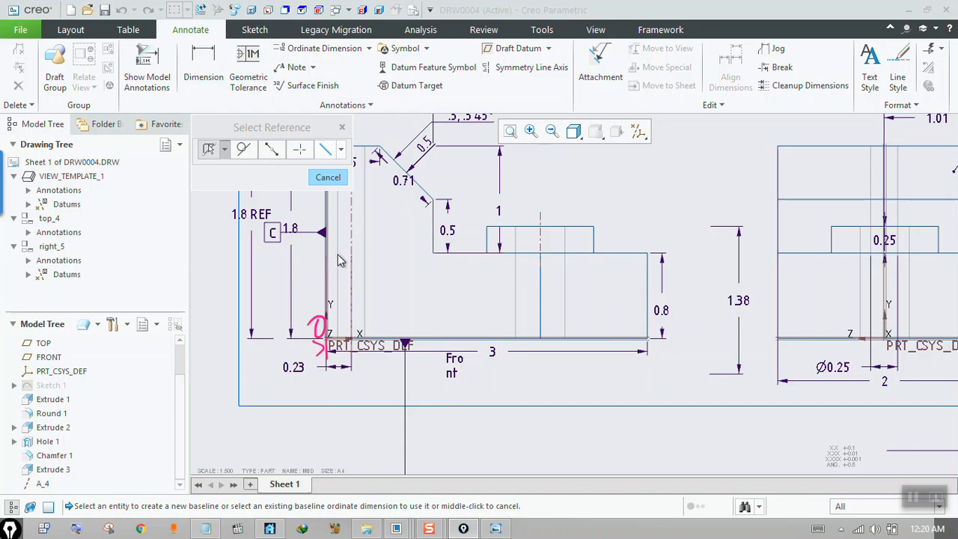
Create an ordinate dimension from the front view's far-left edge as baseline to the vertical edge below the chamfer, placed beneath the view.
left_click(326, 271)
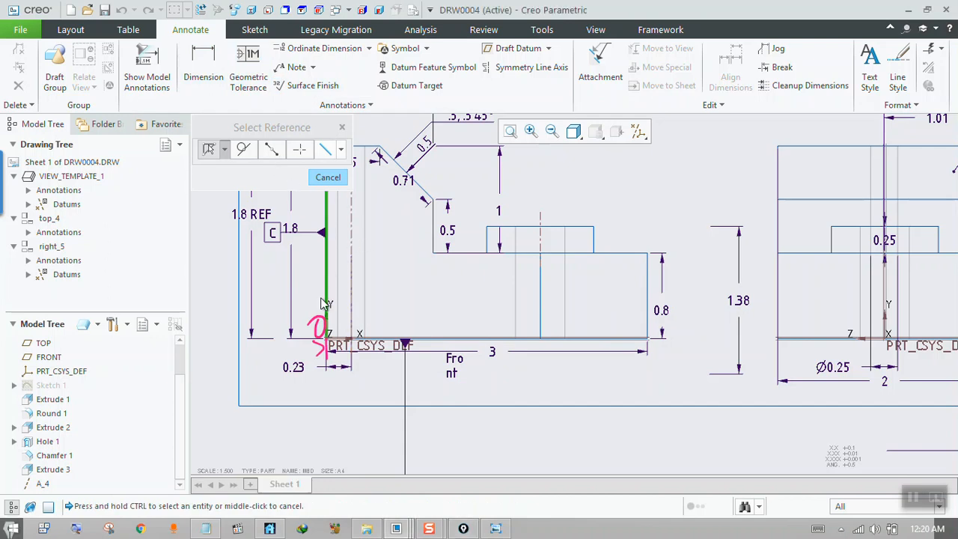
key("ctrl")
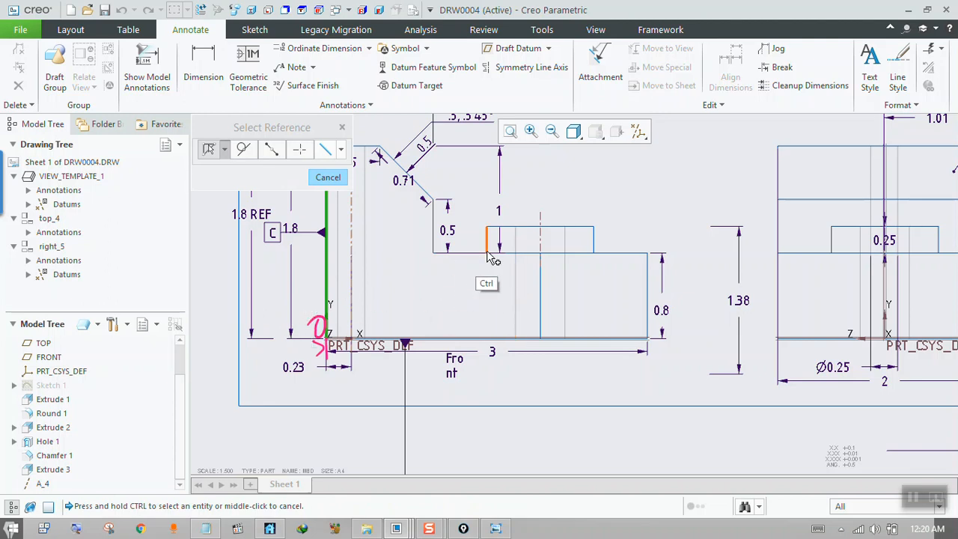
left_click(434, 236, "ctrl")
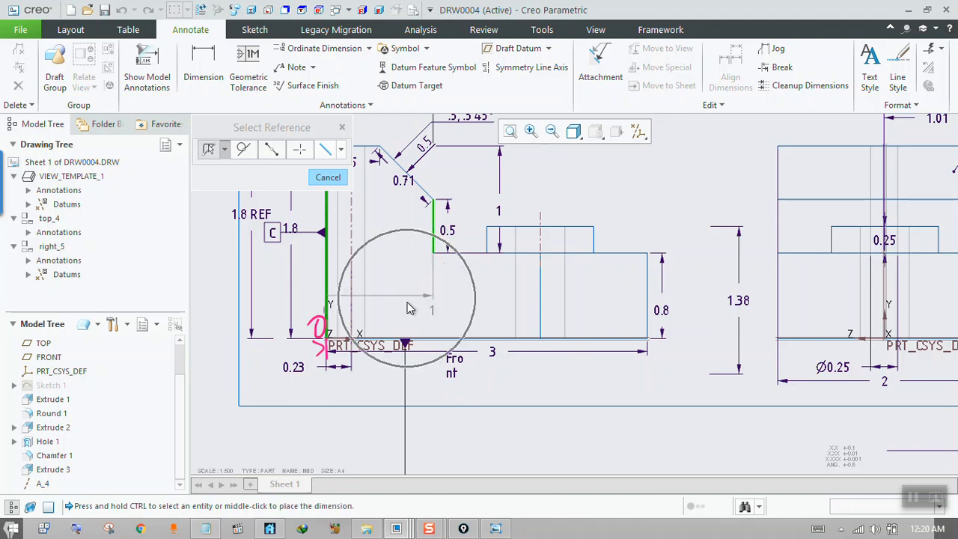
middle_click(367, 431)
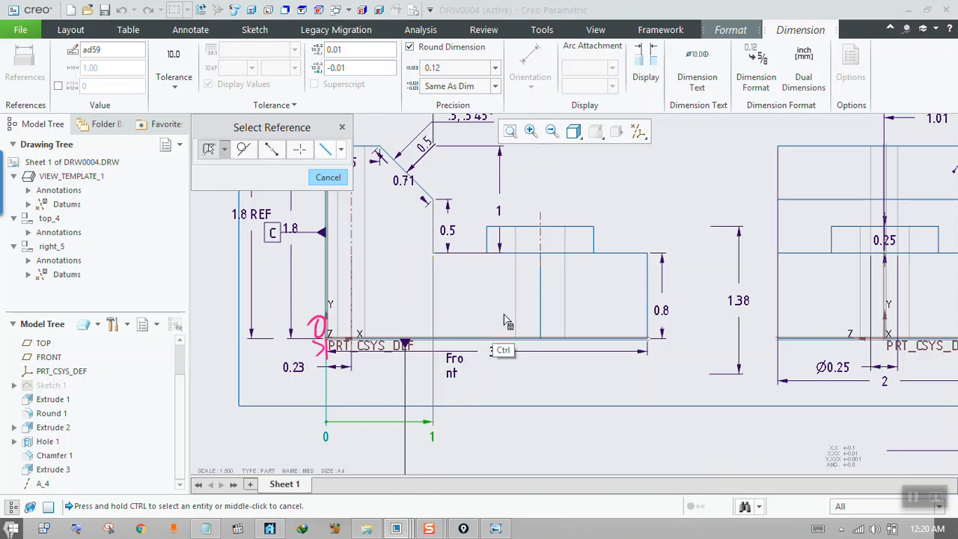
Extend the ordinate dimension to the boss's two side edges, its centre axis and the base's far vertical edge, and finish it.
left_click(486, 244)
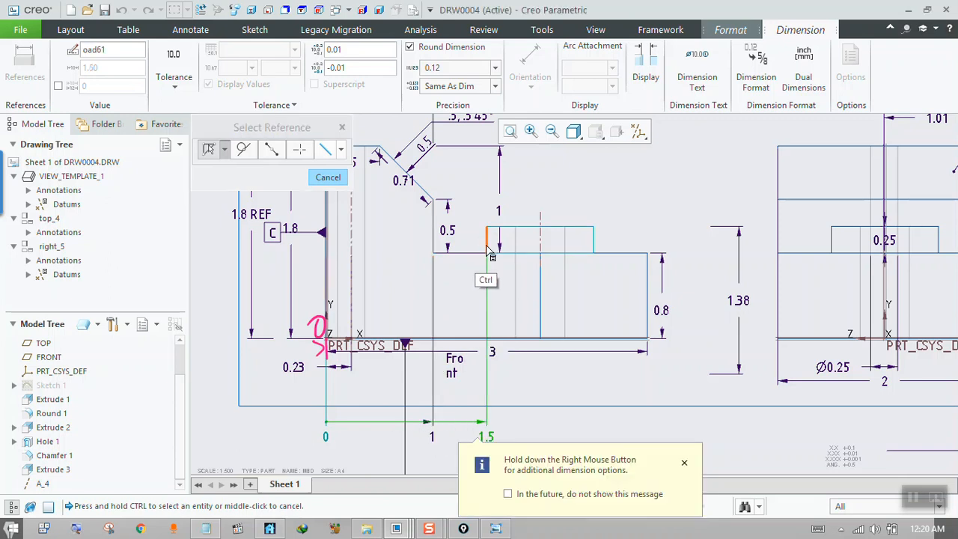
left_click(541, 245)
left_click(595, 245)
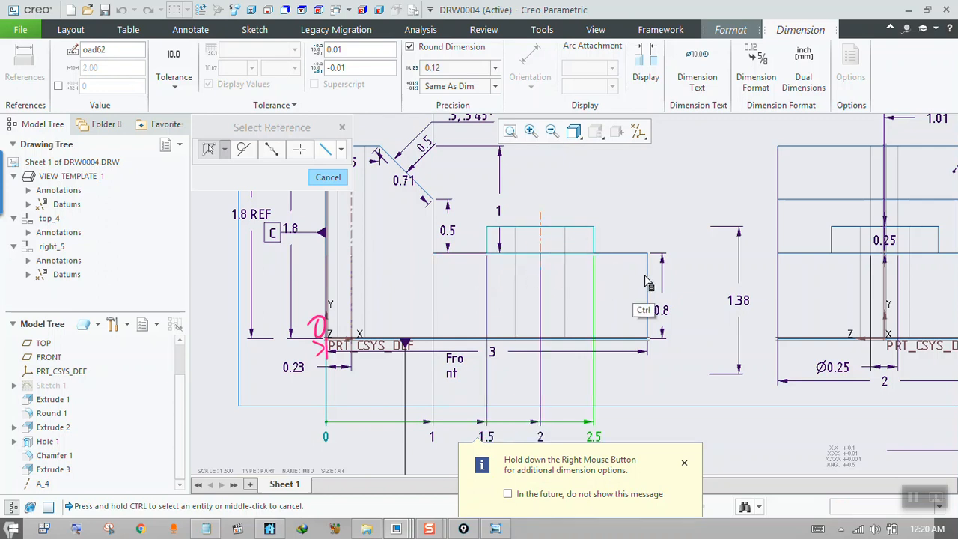
left_click(648, 310)
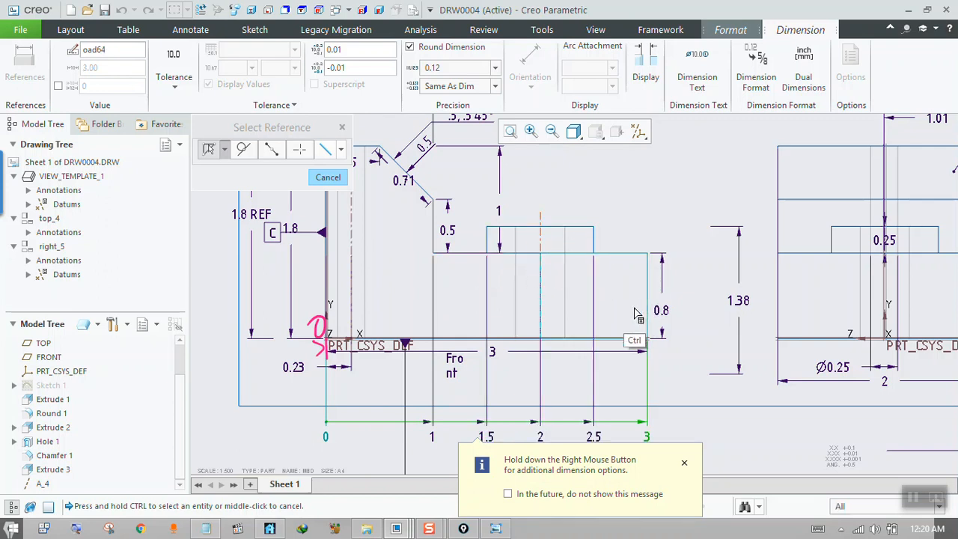
left_click(684, 464)
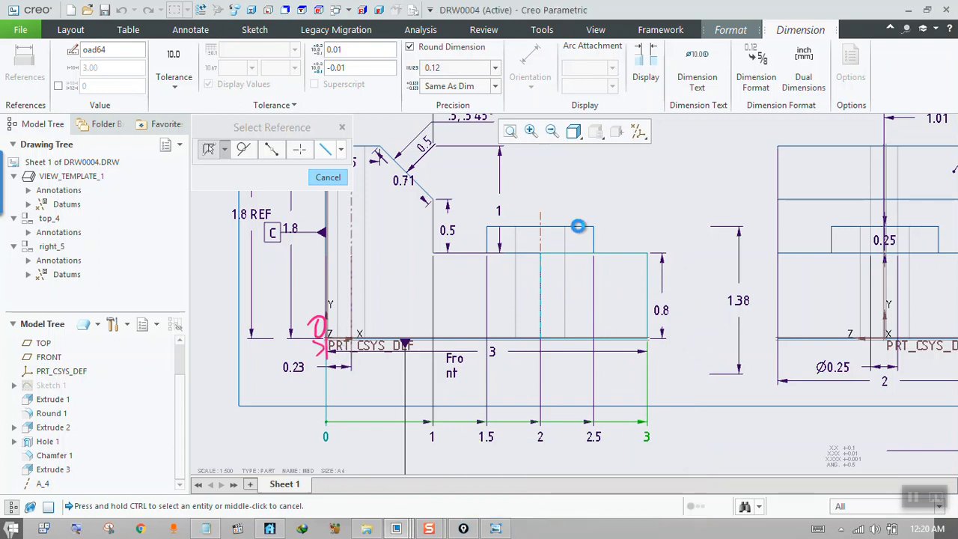
key("alt")
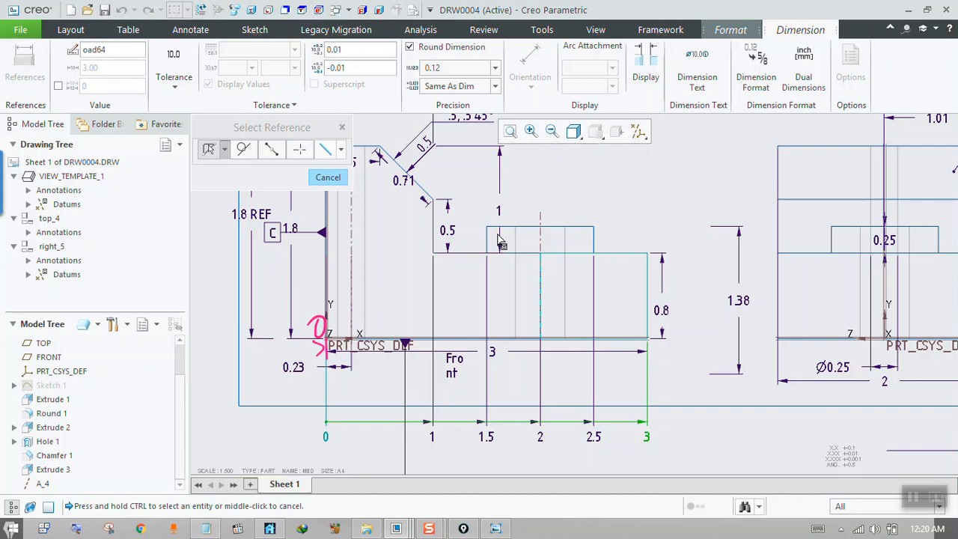
middle_click(550, 223)
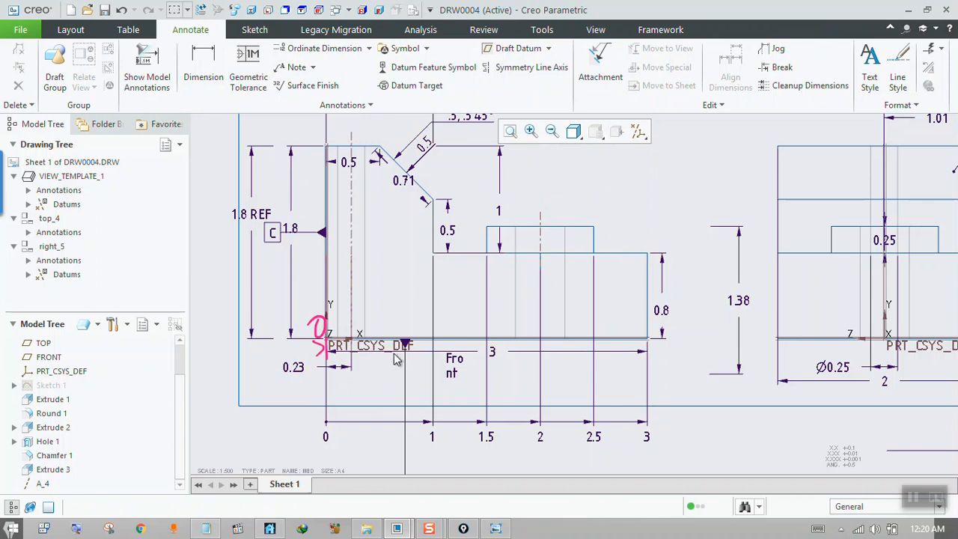
Turn off the display of all datum axes, points, coordinate systems and planes in the drawing.
left_click(639, 131)
left_click(652, 147)
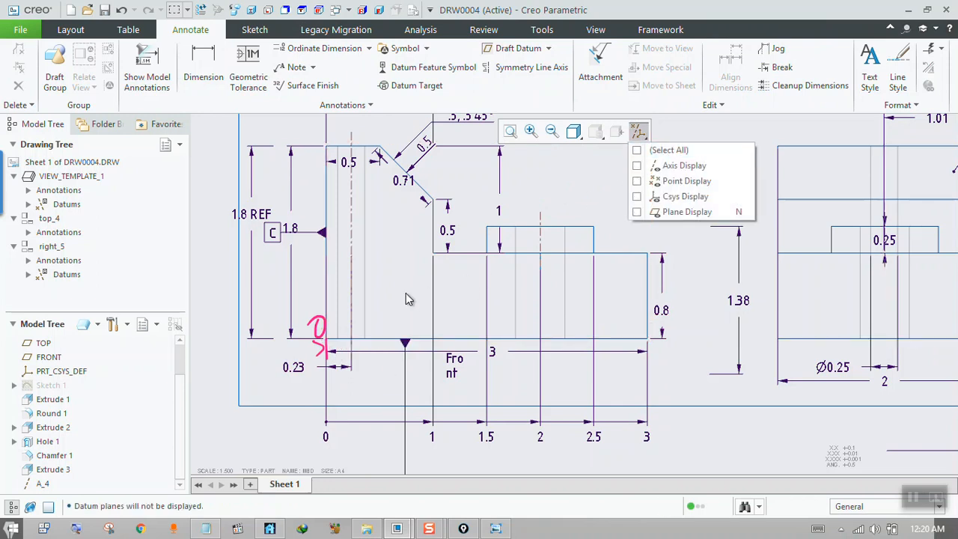
scroll(422, 329, "down", 2)
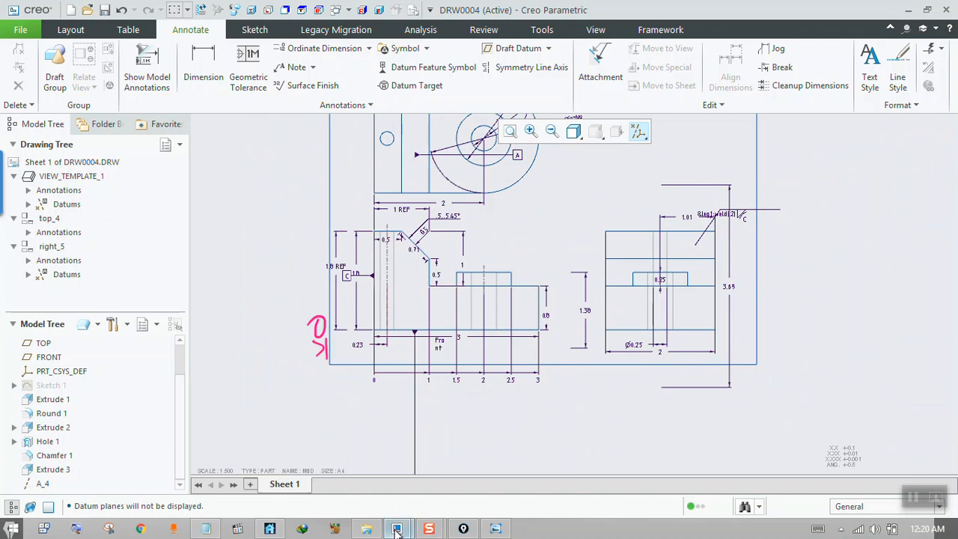
Switch to the MBD part window and clear the leftover handwritten markup from the screen.
mouse_move(395, 530)
left_click(300, 471)
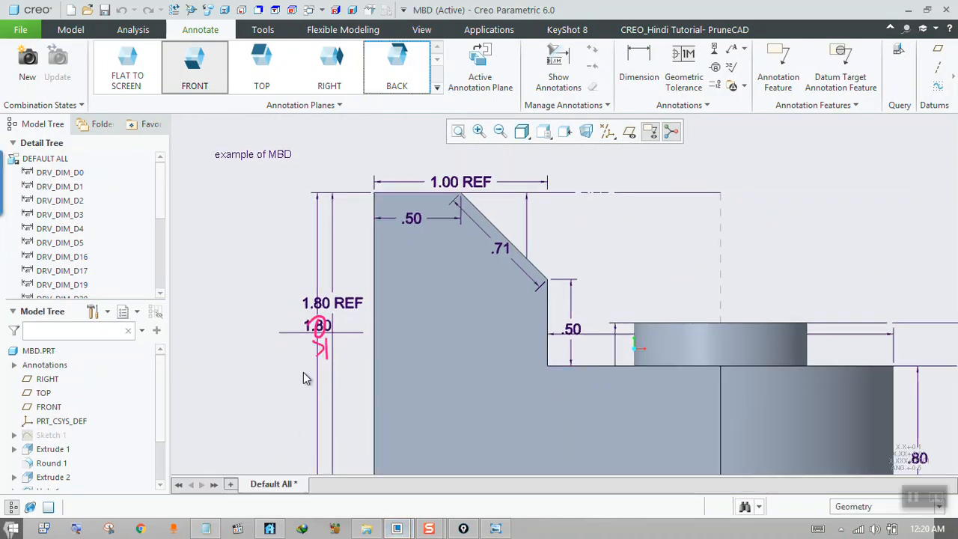
scroll(303, 372, "down", 3)
scroll(305, 419, "up", 4)
key("ctrl+shift+5")
left_click_drag(318, 312, 328, 350)
key("ctrl+shift+2")
key("ctrl+shift+3")
key("ctrl+shift+2")
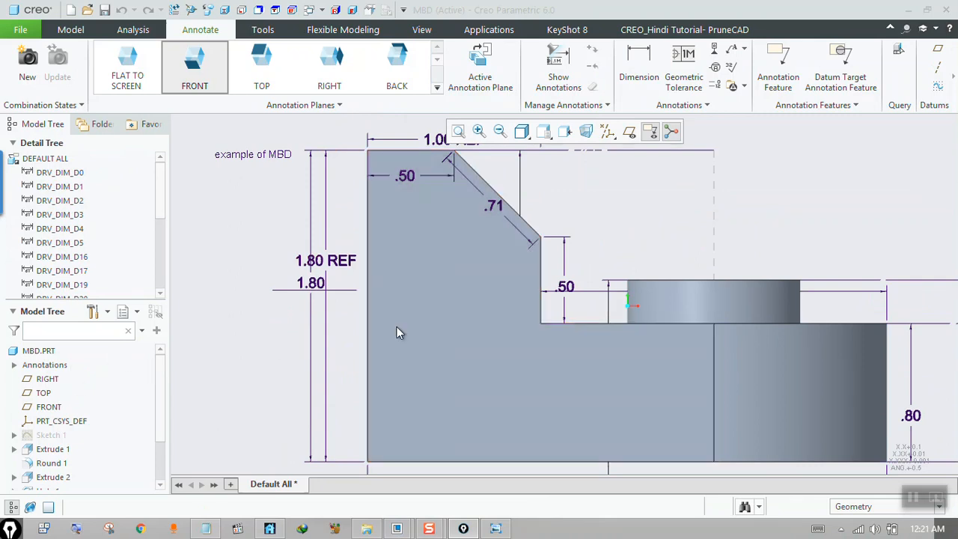
Open Sketch 1 of the part for editing and hide the 3D annotations.
left_click(420, 331)
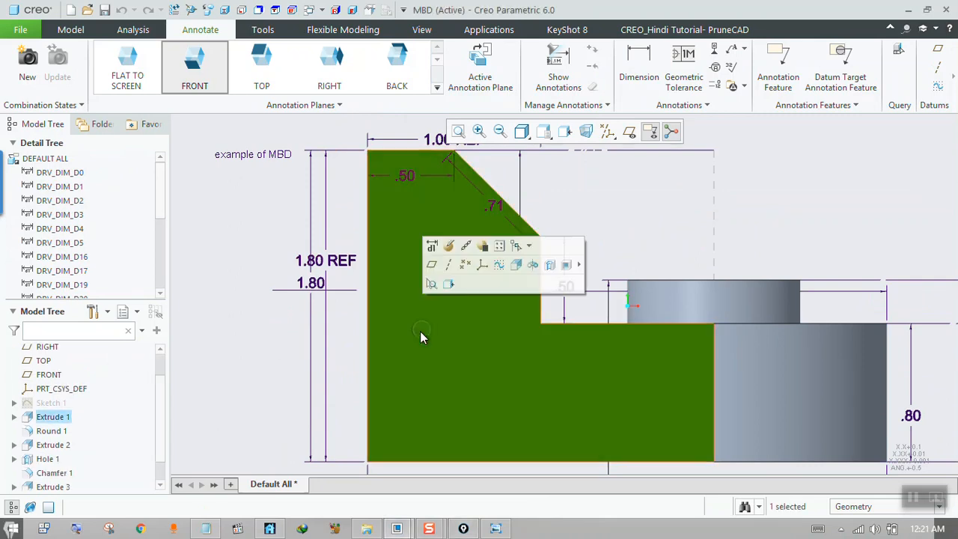
left_click(449, 247)
left_click(51, 403)
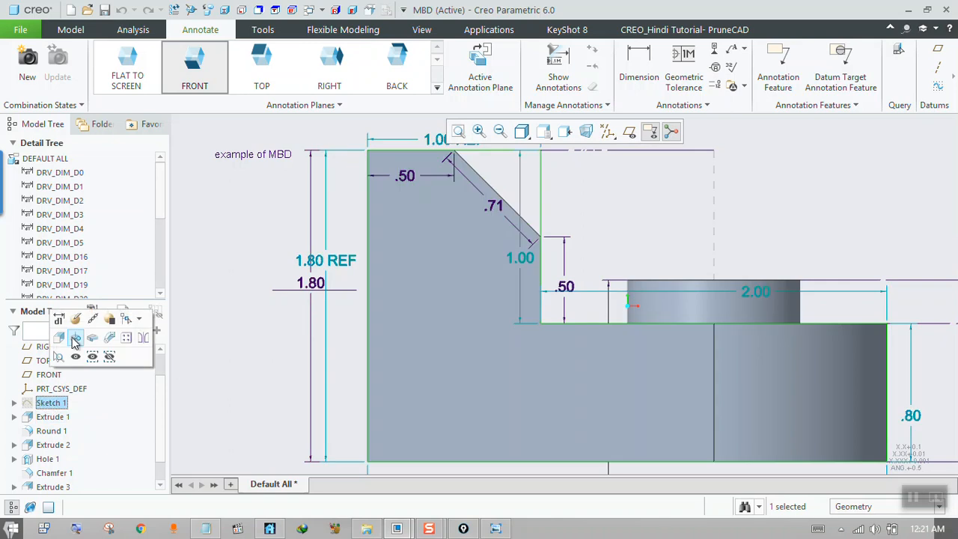
left_click(81, 328)
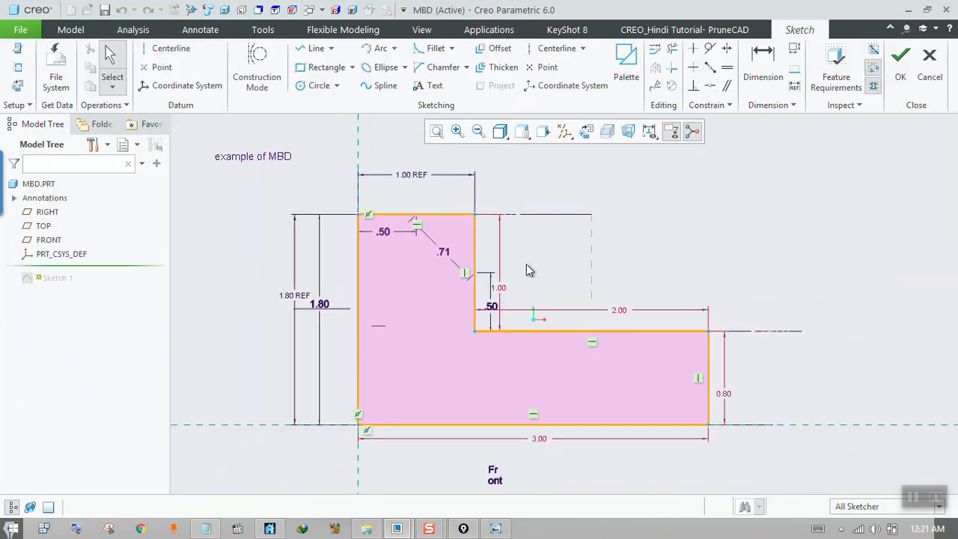
left_click(671, 133)
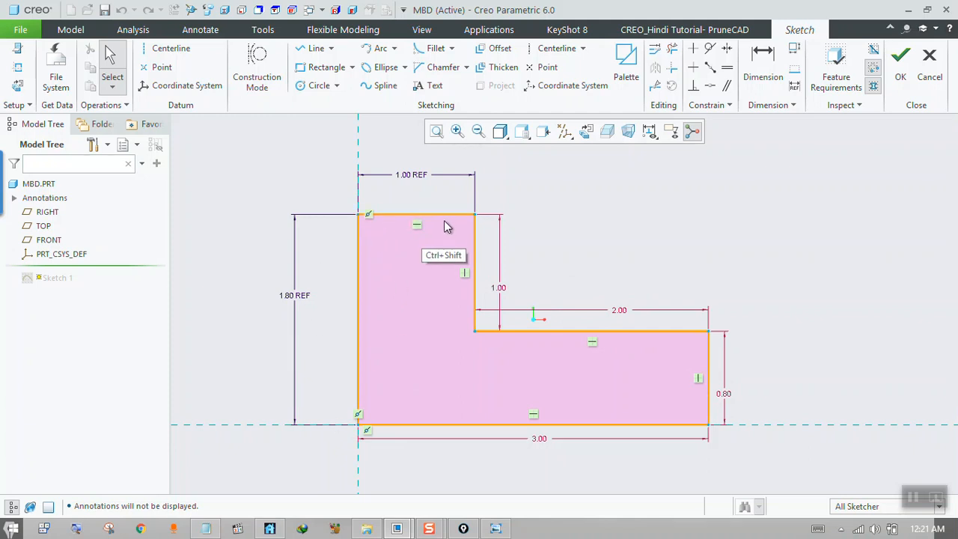
Circle the endpoints of the sketch's top edge with the screen pen and trace the base line and both sides of the upright.
left_click(359, 214)
left_click(474, 214, "ctrl")
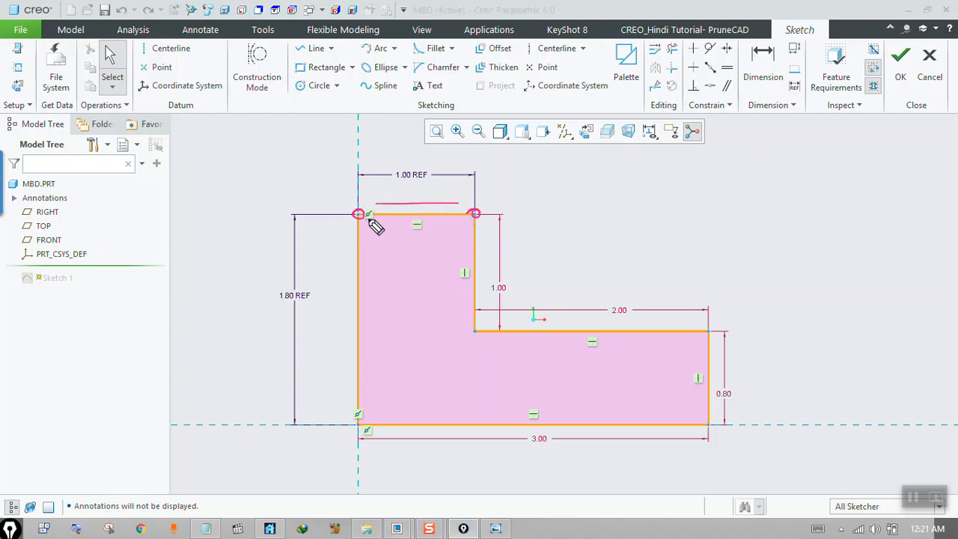
left_click_drag(315, 432, 572, 424)
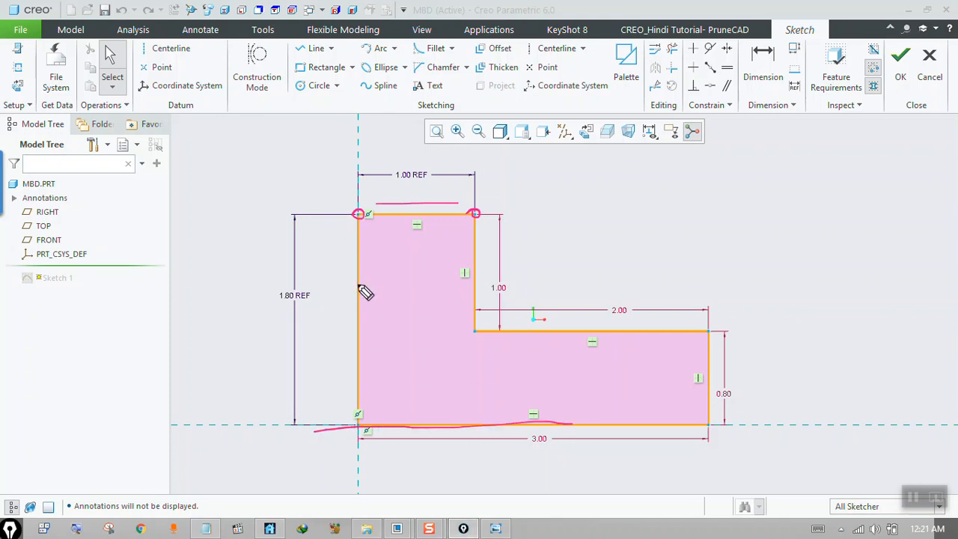
left_click_drag(362, 223, 365, 417)
left_click_drag(474, 218, 472, 419)
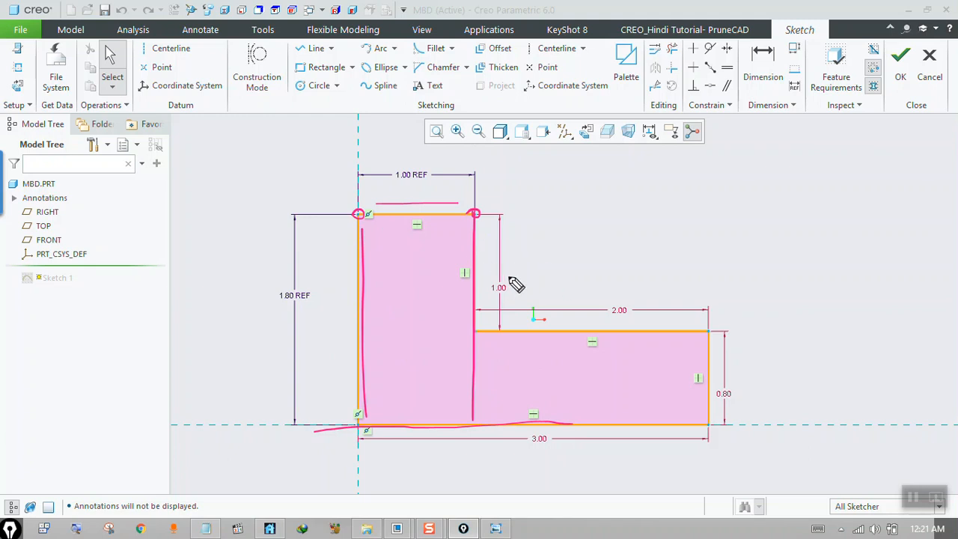
Circle the 1.00 and 0.80 height dimensions by hand and write out the sum with .8 as equal to 1.8.
left_click_drag(515, 273, 502, 268)
left_click_drag(580, 277, 579, 320)
left_click_drag(562, 290, 599, 285)
left_click_drag(724, 370, 717, 372)
left_click(636, 281)
left_click_drag(659, 276, 650, 276)
left_click_drag(717, 267, 739, 266)
left_click_drag(725, 285, 741, 281)
left_click_drag(780, 257, 779, 288)
left_click(790, 276)
left_click_drag(810, 258, 805, 263)
left_click_drag(754, 301, 842, 289)
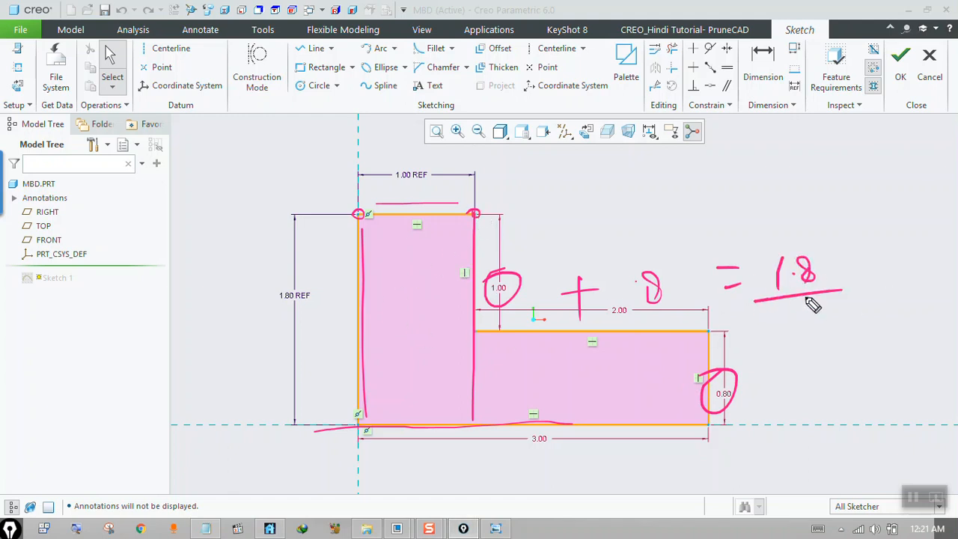
Mark the top edge and base line by hand and draw a double-headed arrow for the overall height with a circled 2.
left_click_drag(475, 216, 355, 216)
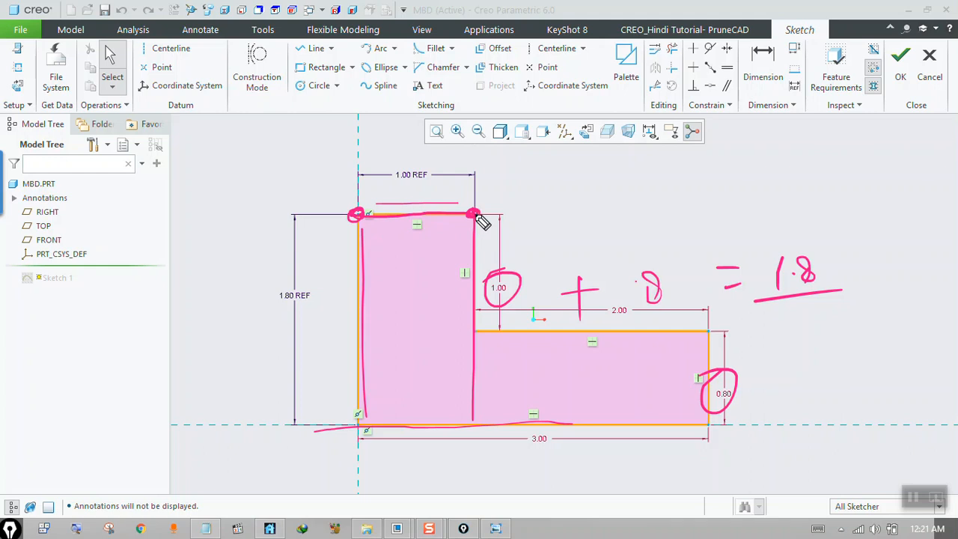
left_click_drag(420, 415, 464, 422)
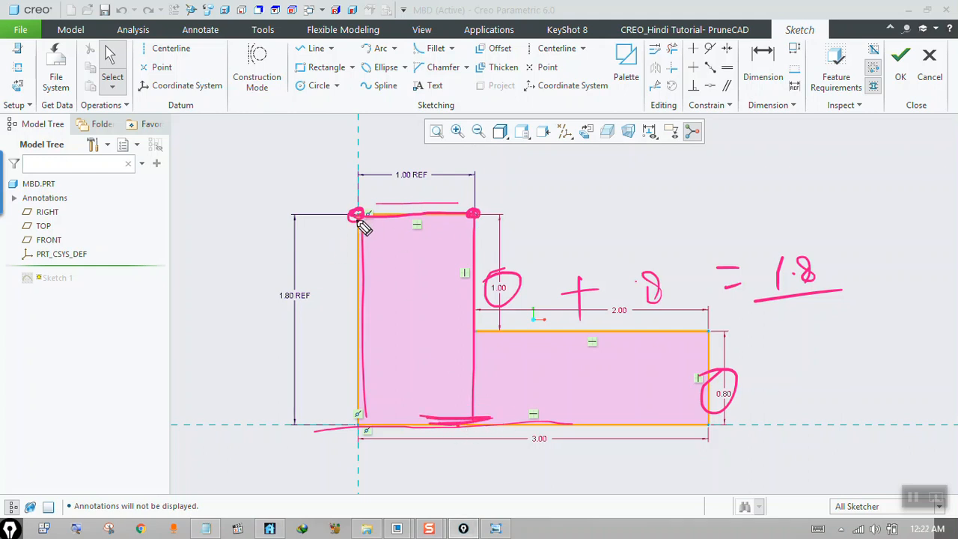
mouse_move(348, 217)
left_mouse_down()
mouse_move(332, 220)
mouse_move(312, 427)
mouse_move(324, 401)
left_mouse_up()
left_click_drag(319, 232, 345, 241)
left_click_drag(319, 322, 331, 338)
mouse_move(317, 308)
left_mouse_down()
mouse_move(339, 334)
mouse_move(303, 324)
left_mouse_up()
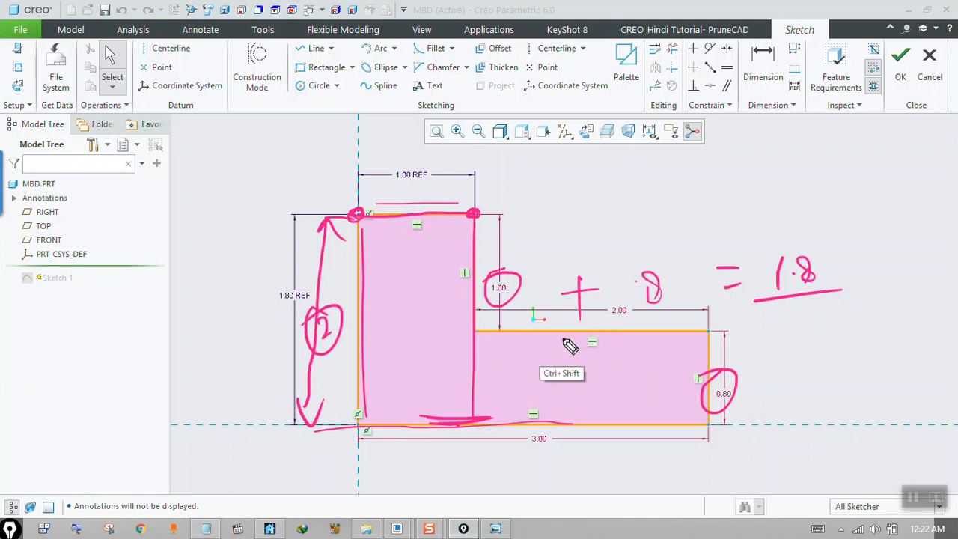
Handwrite 2 ≠ 1.8 above the sketch and put a cross under each number.
left_click(359, 268)
left_click(336, 298)
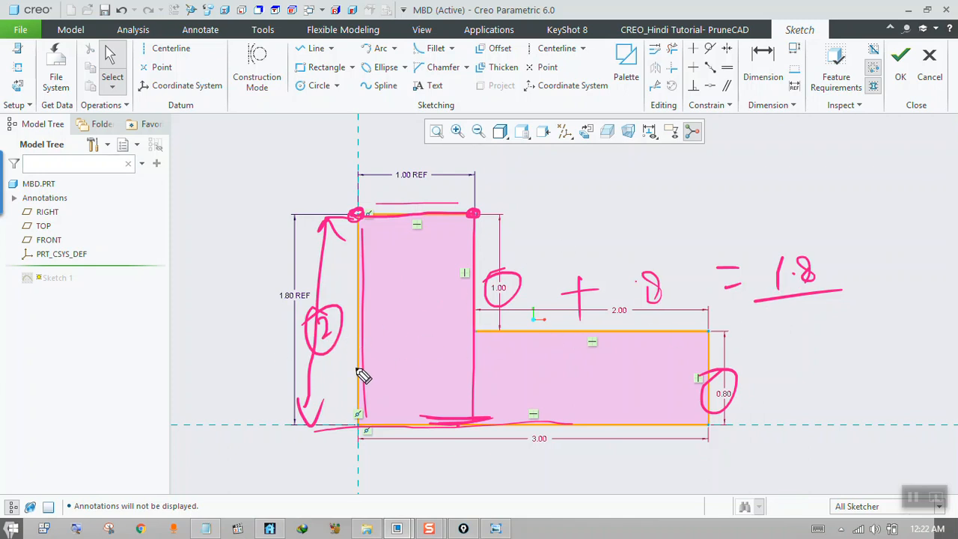
mouse_move(492, 171)
left_mouse_down()
mouse_move(505, 203)
mouse_move(525, 196)
left_mouse_up()
left_click_drag(547, 173, 599, 171)
left_click_drag(547, 197, 588, 193)
left_click_drag(653, 165, 652, 208)
left_click(677, 189)
left_click_drag(702, 167, 693, 172)
left_click_drag(592, 155, 568, 209)
left_click_drag(494, 196, 523, 238)
left_click_drag(524, 197, 495, 248)
mouse_move(674, 215)
left_mouse_down()
mouse_move(690, 232)
mouse_move(672, 239)
left_mouse_up()
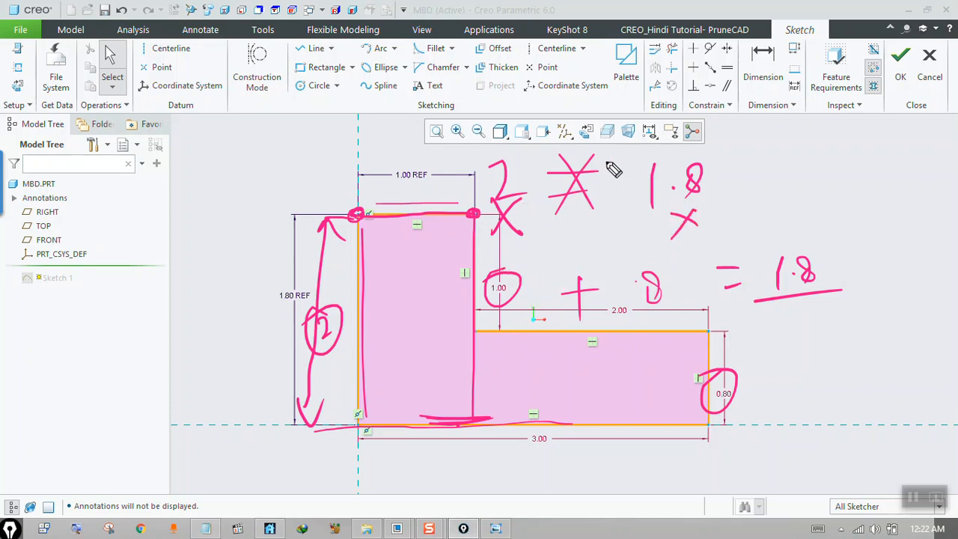
Add handwritten loops and check marks around the height dimensions, and clear all handwritten markup from the screen.
mouse_move(485, 193)
left_mouse_down()
mouse_move(582, 408)
mouse_move(483, 171)
mouse_move(292, 368)
mouse_move(357, 196)
mouse_move(287, 227)
left_mouse_up()
left_click_drag(185, 309, 264, 289)
left_click_drag(166, 357, 265, 368)
mouse_move(732, 352)
left_mouse_down()
mouse_move(771, 351)
mouse_move(798, 331)
left_mouse_up()
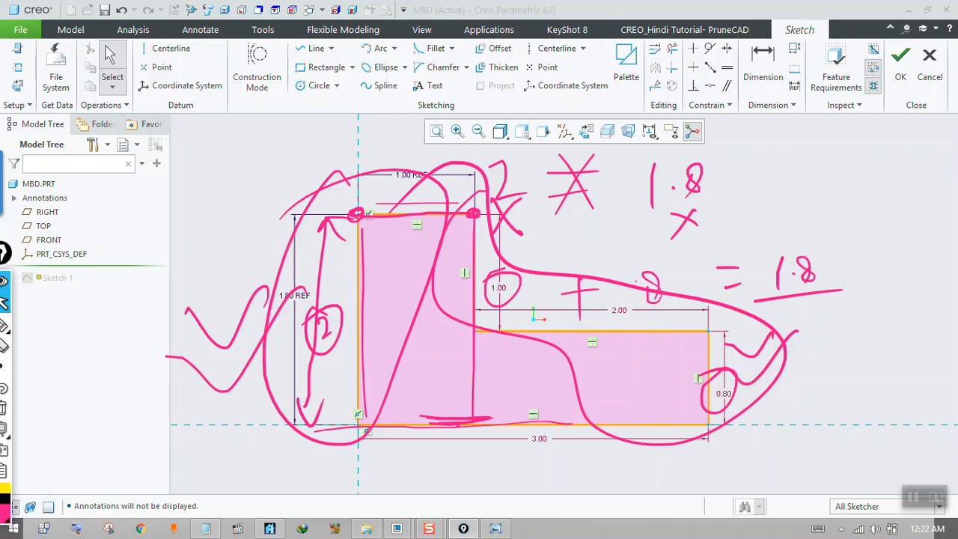
left_click(4, 409)
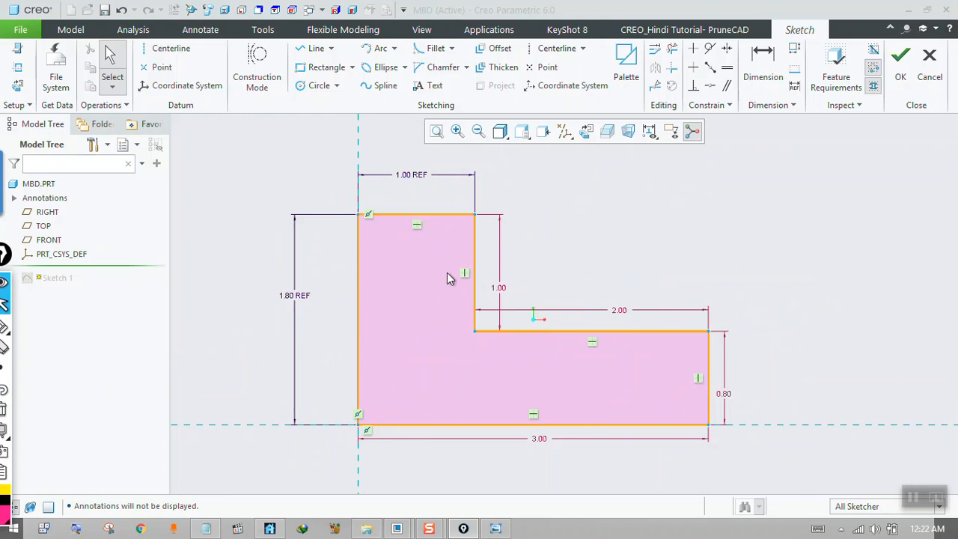
Set the height dimension of the sketch's lower horizontal leg to 1.
left_click(295, 298)
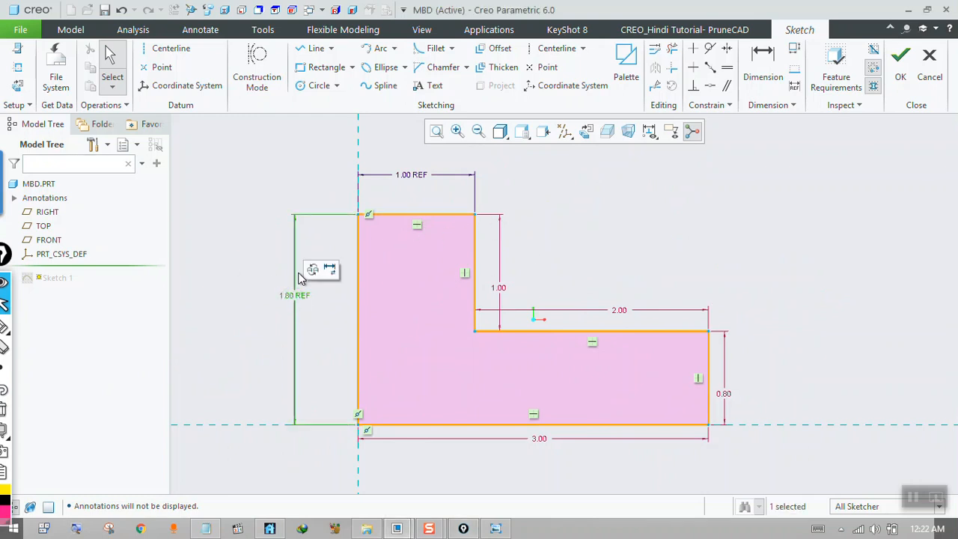
left_click(314, 310)
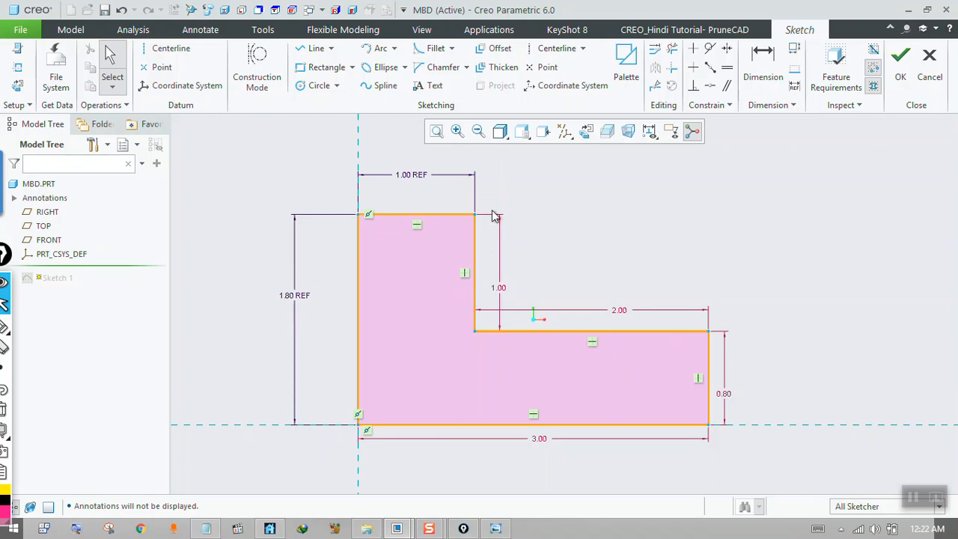
double_click(734, 402)
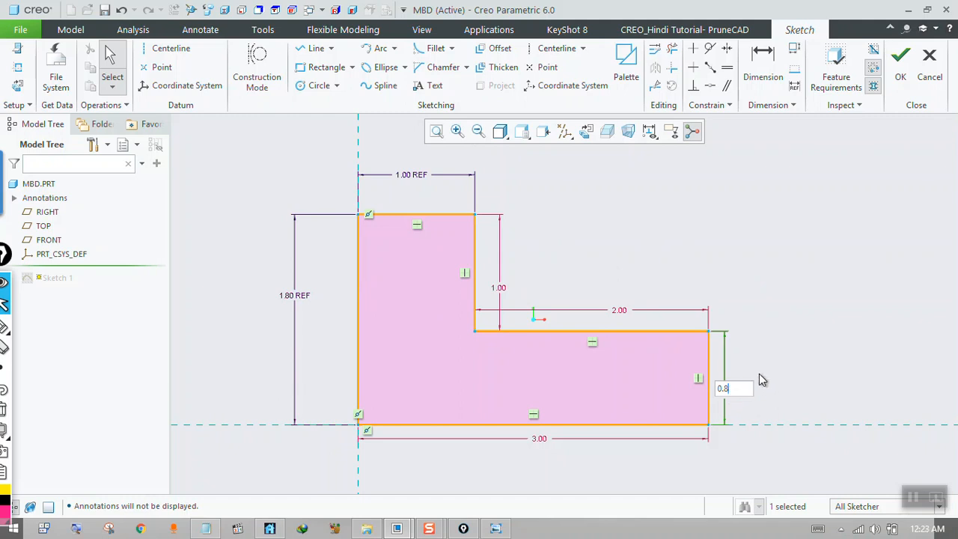
type("1")
key("Return")
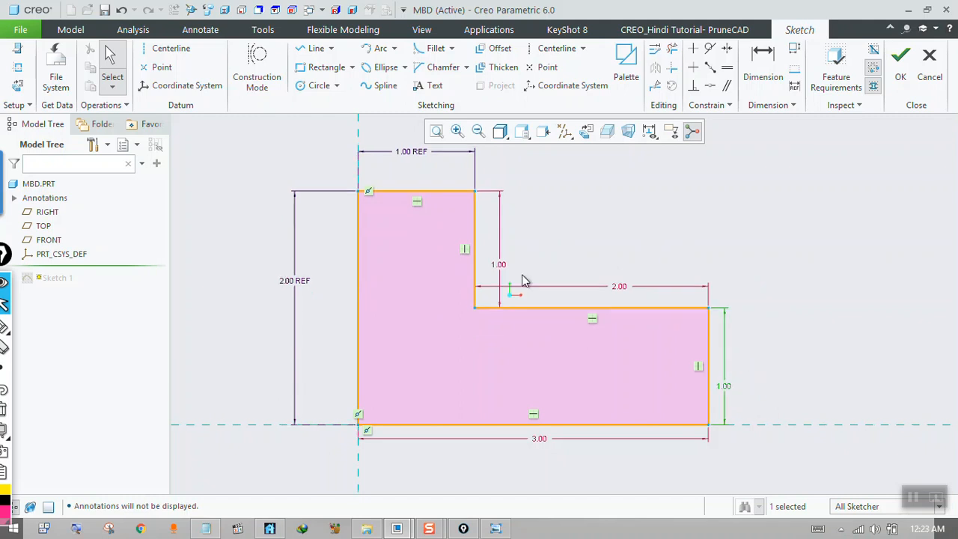
Try to modify the overall height reference dimension of the sketch directly.
double_click(296, 287)
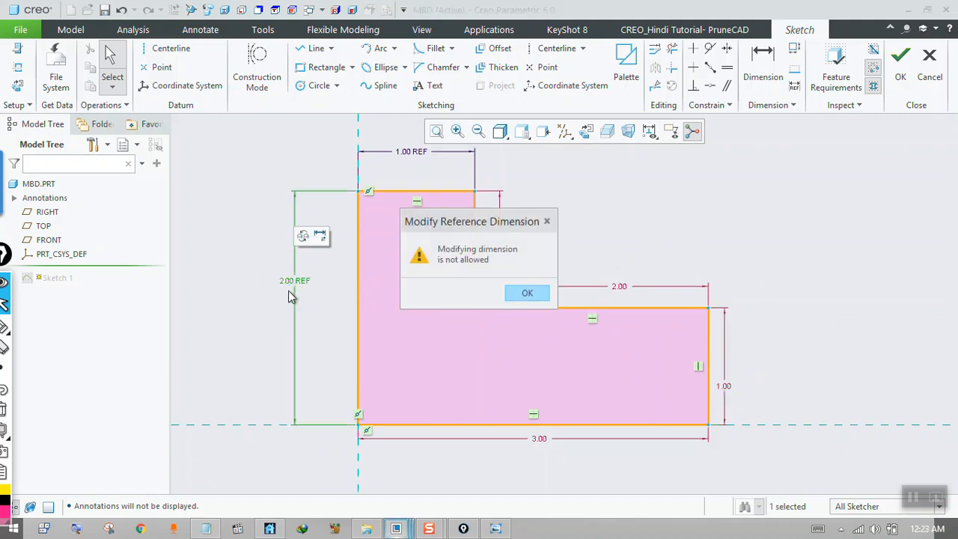
left_click(533, 296)
left_click(335, 291)
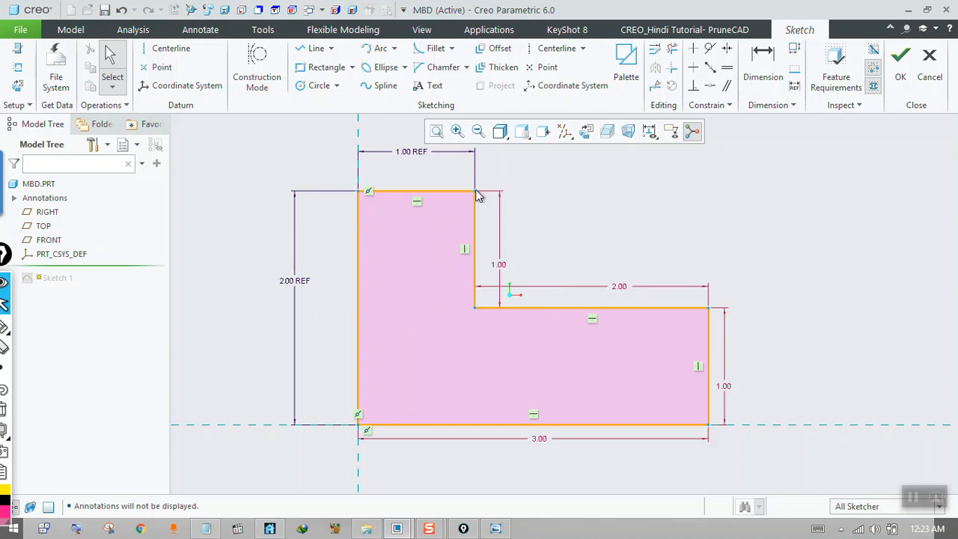
Finish editing Sketch 1, save the MBD part and return to the DRW0004 drawing.
left_click(898, 63)
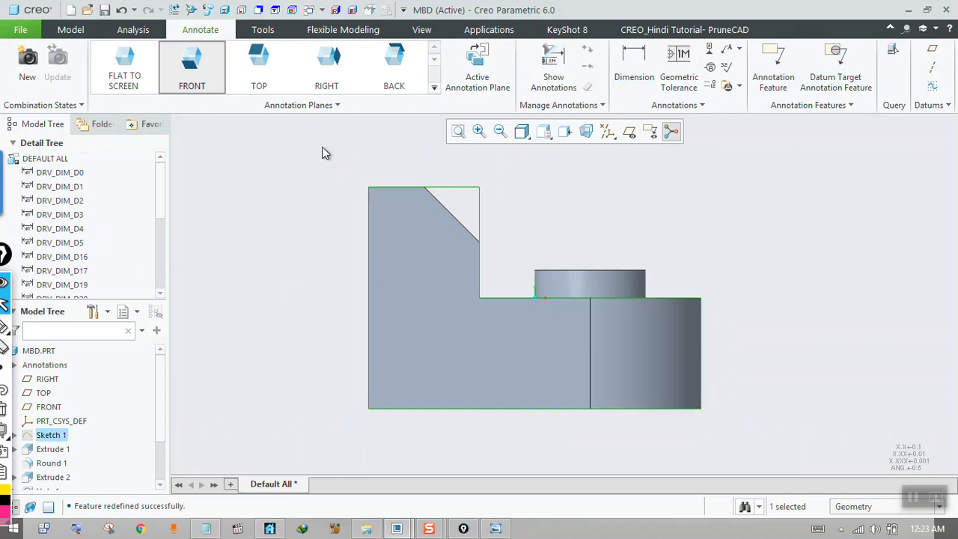
left_click(213, 70)
left_click(27, 30)
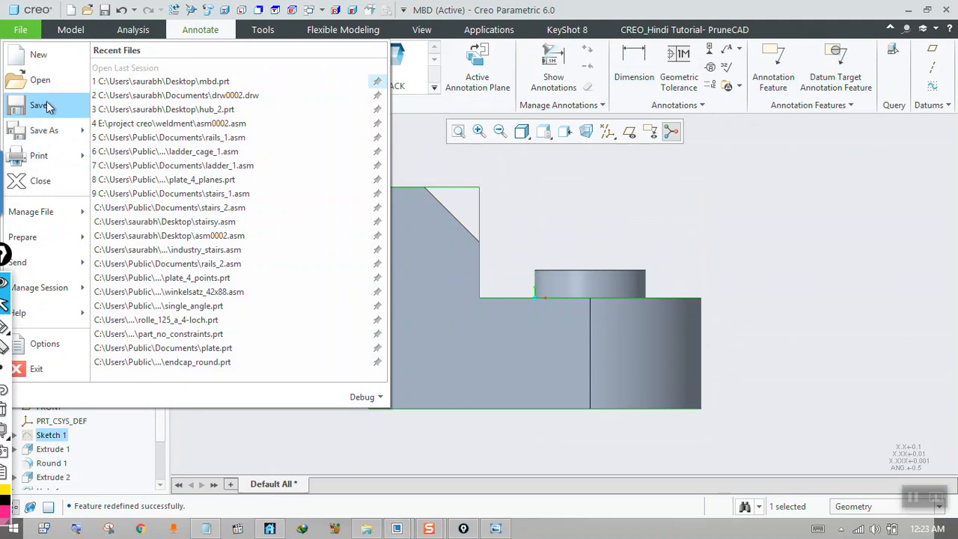
left_click(39, 105)
left_click(908, 10)
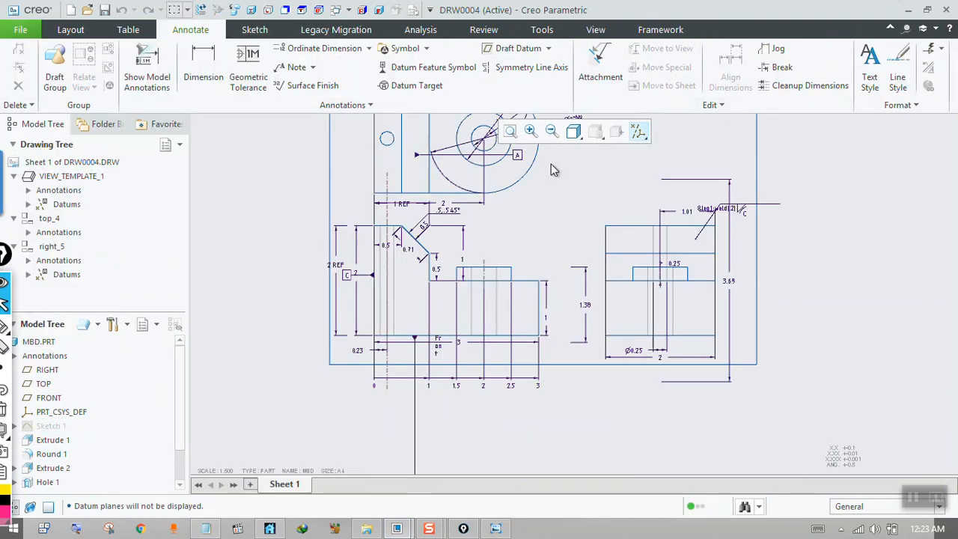
Examine the driving and reference height dimensions of the front view.
scroll(458, 353, "up", 1)
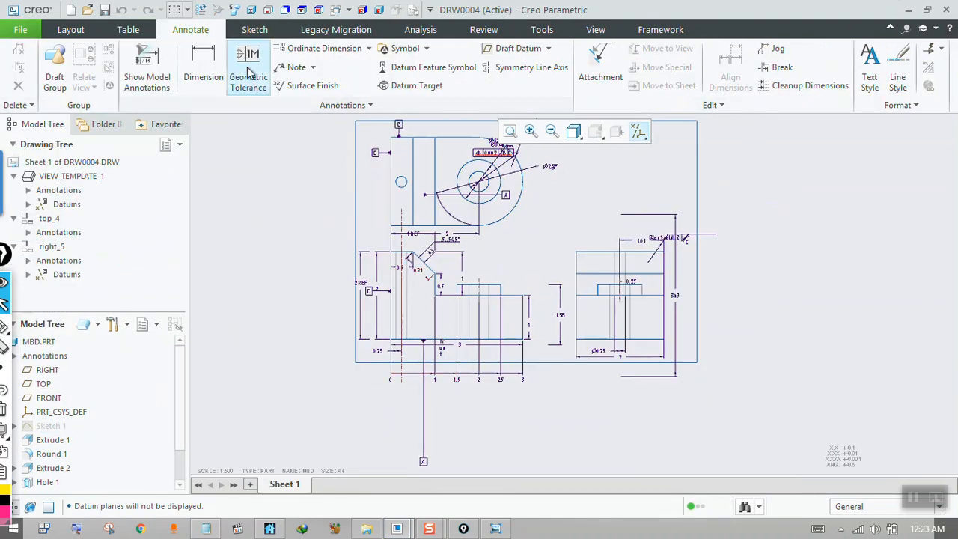
scroll(434, 200, "up", 1)
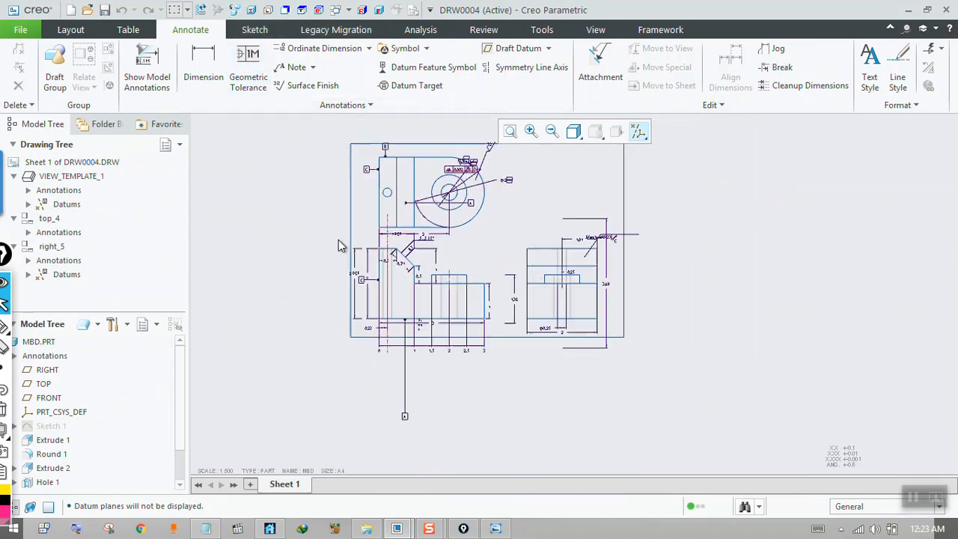
scroll(438, 214, "down", 1)
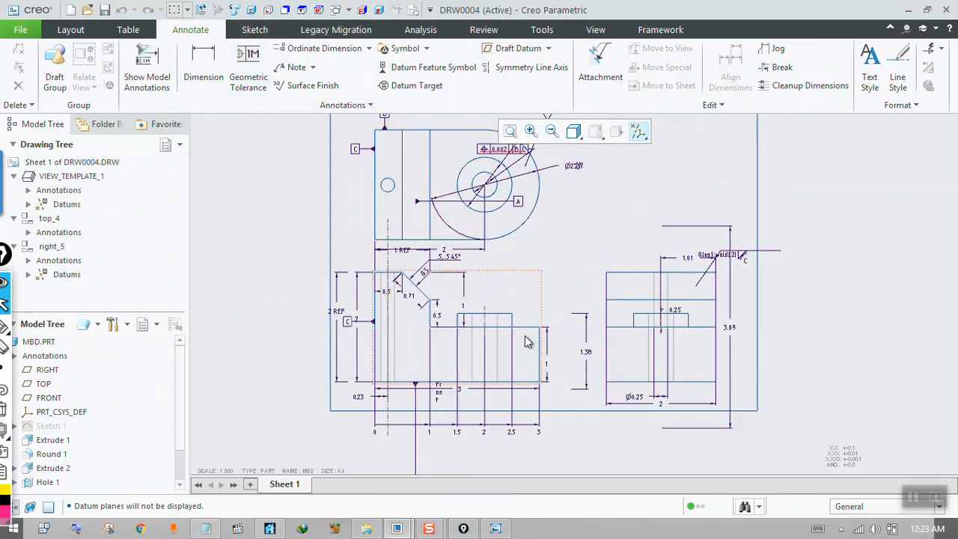
scroll(534, 343, "down", 1)
scroll(415, 307, "up", 1)
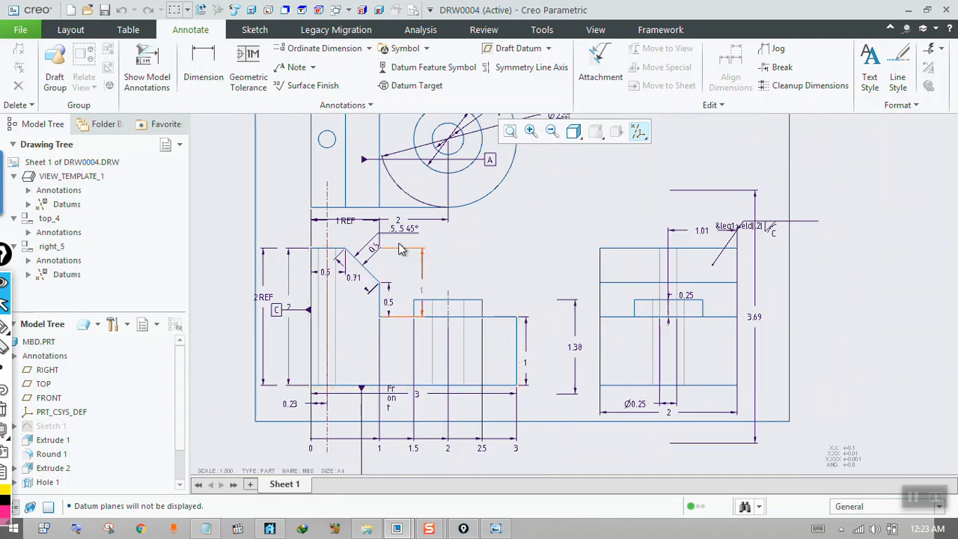
left_click(423, 289)
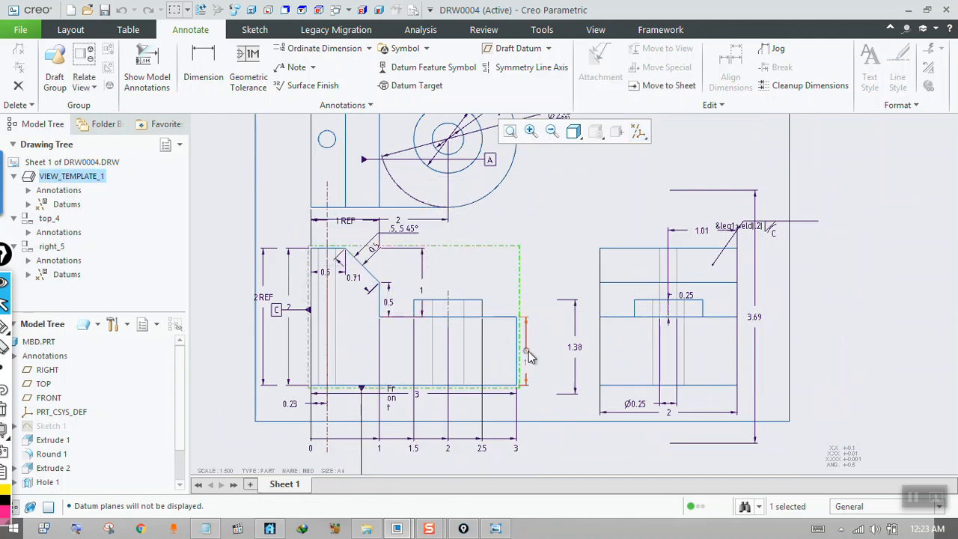
left_click(526, 356)
left_click(449, 279)
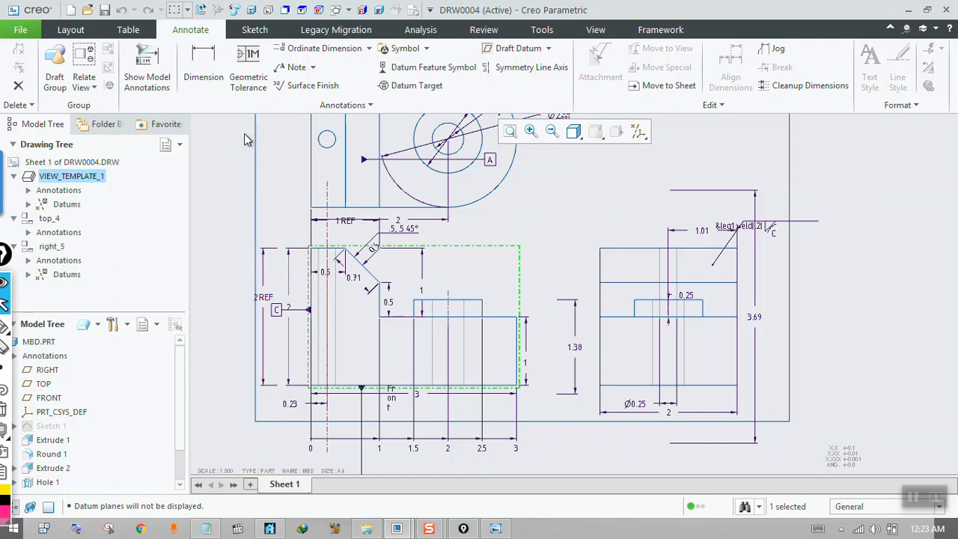
Delete the 2 REF overall height dimension from the front view.
left_click(256, 109)
left_click(262, 301)
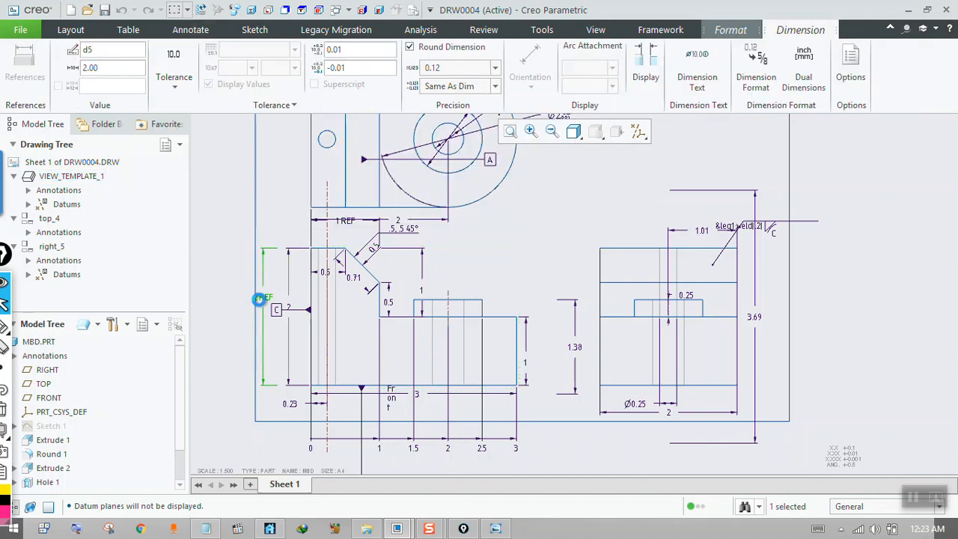
key("Delete")
Add a reference dimension to the front view's left vertical edge, placed outside the existing height dimension.
left_click(249, 110)
left_click(215, 125)
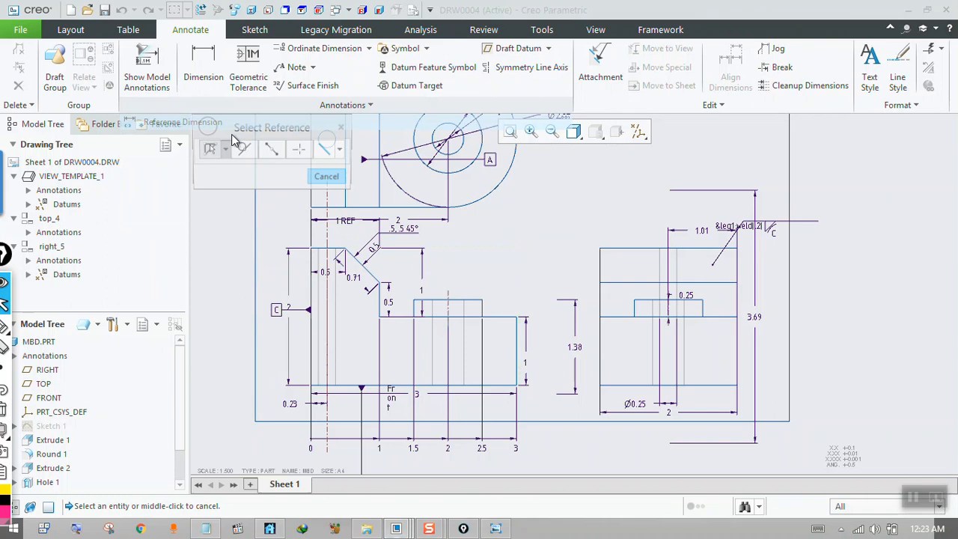
left_click(312, 262)
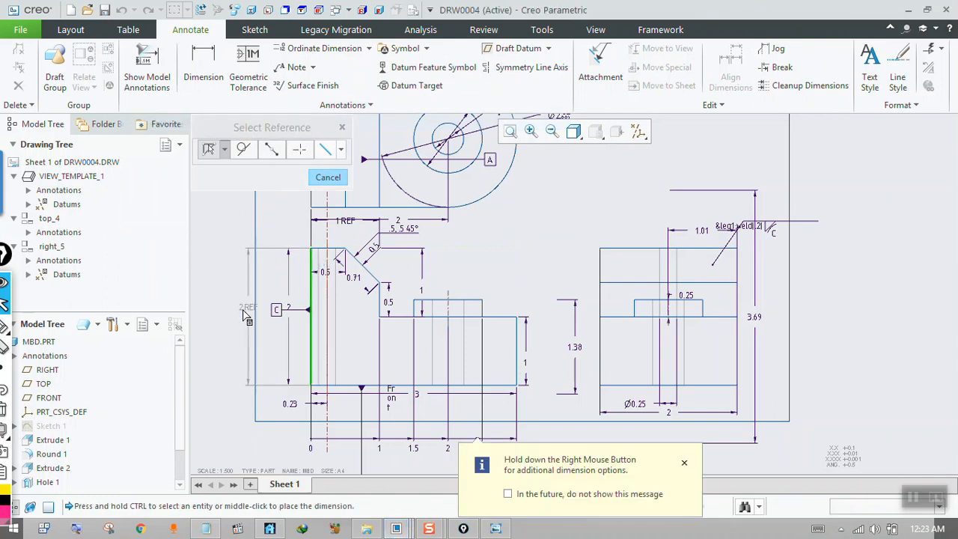
middle_click(238, 314)
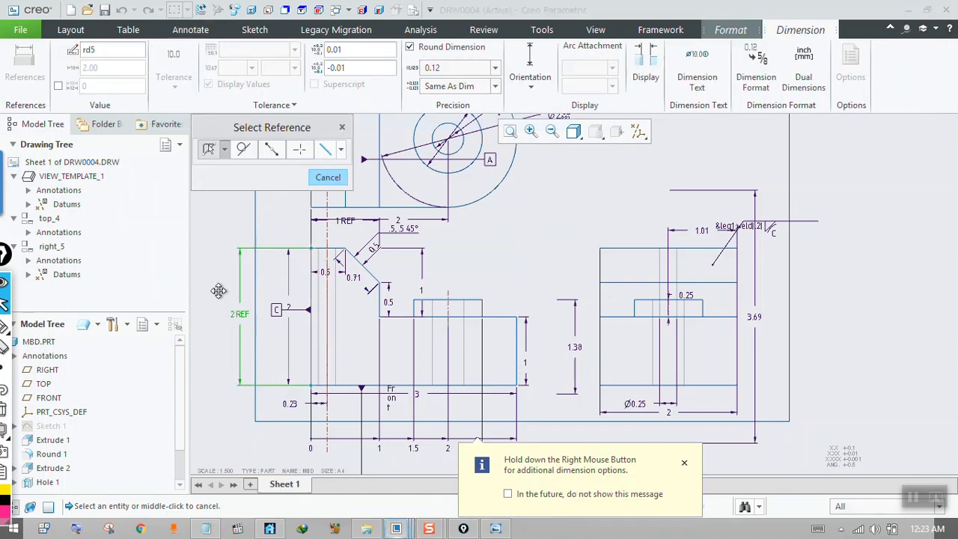
left_click(317, 180)
left_click(314, 106)
mouse_move(222, 146)
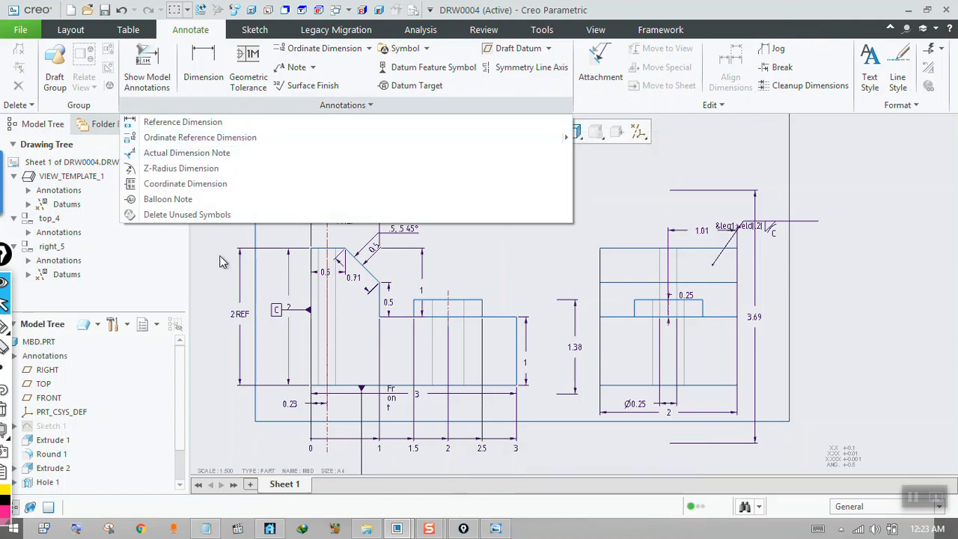
Read the next page of handwritten questions, 3a.jpg, in Windows Photo Viewer and return to the drawing.
left_click(493, 530)
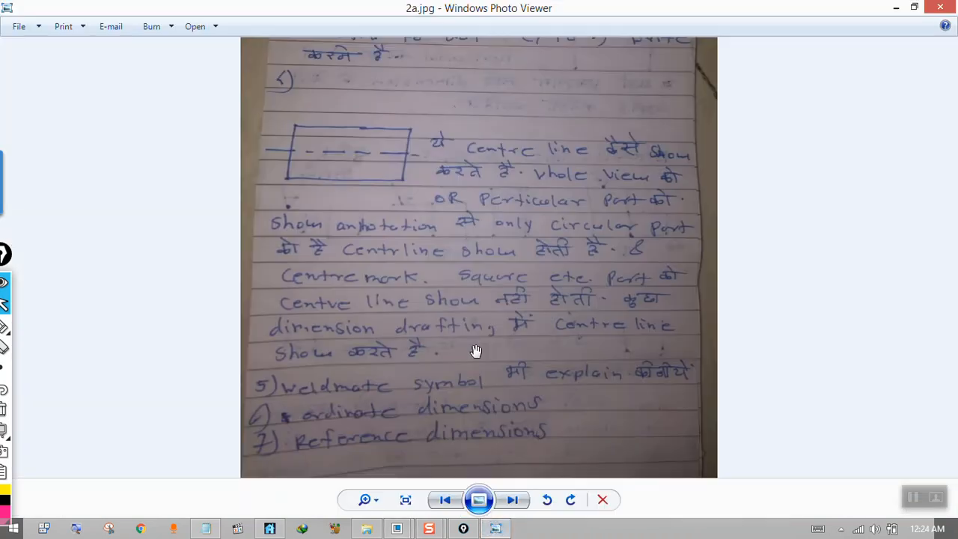
left_click(514, 499)
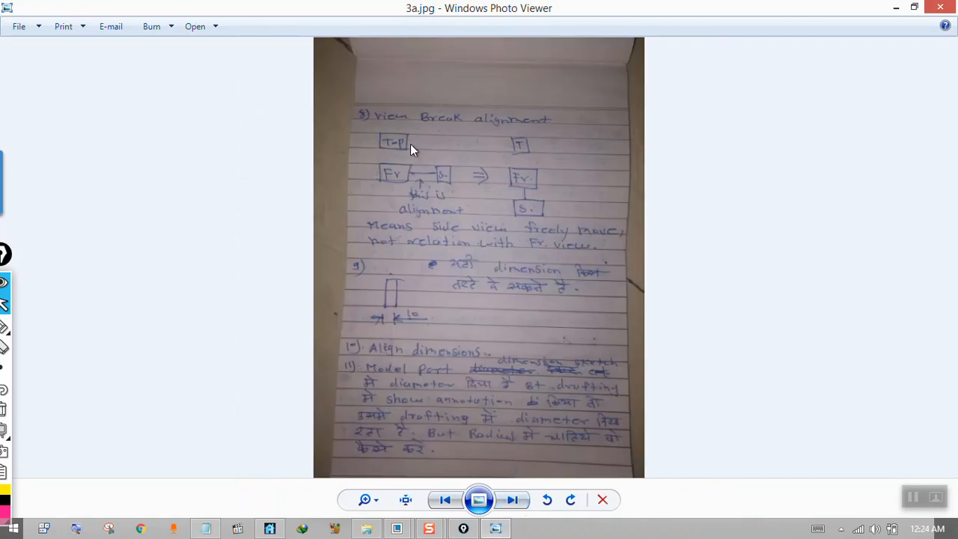
left_click(896, 7)
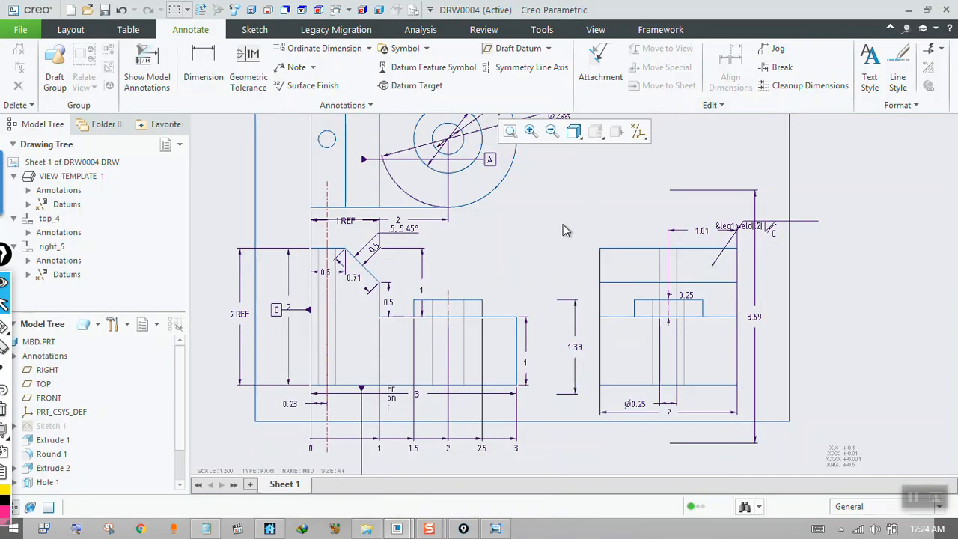
Set the drawing sheet scale to 1.25.
scroll(467, 314, "up", 2)
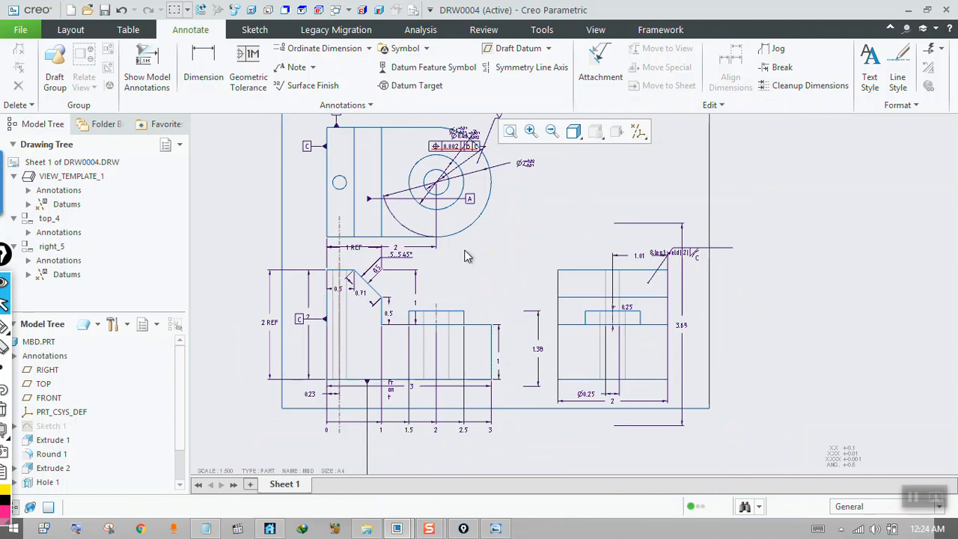
double_click(226, 471)
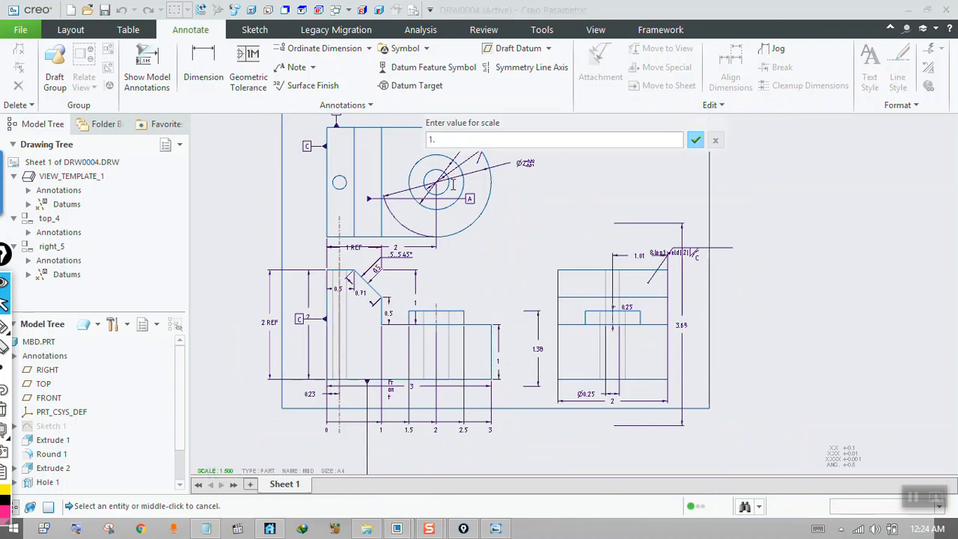
key("Return")
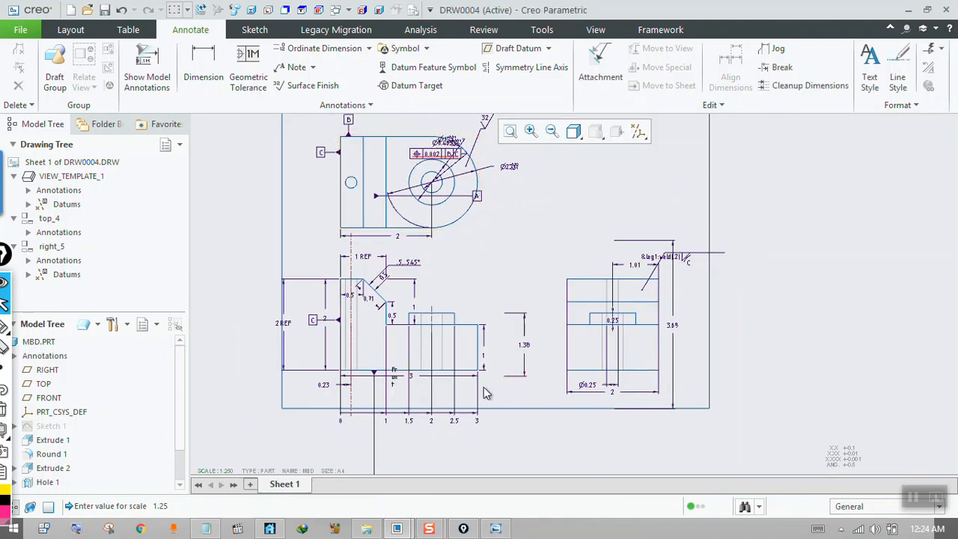
Delete the weld symbol attached to the right side view.
scroll(610, 370, "up", 1)
left_click(651, 282)
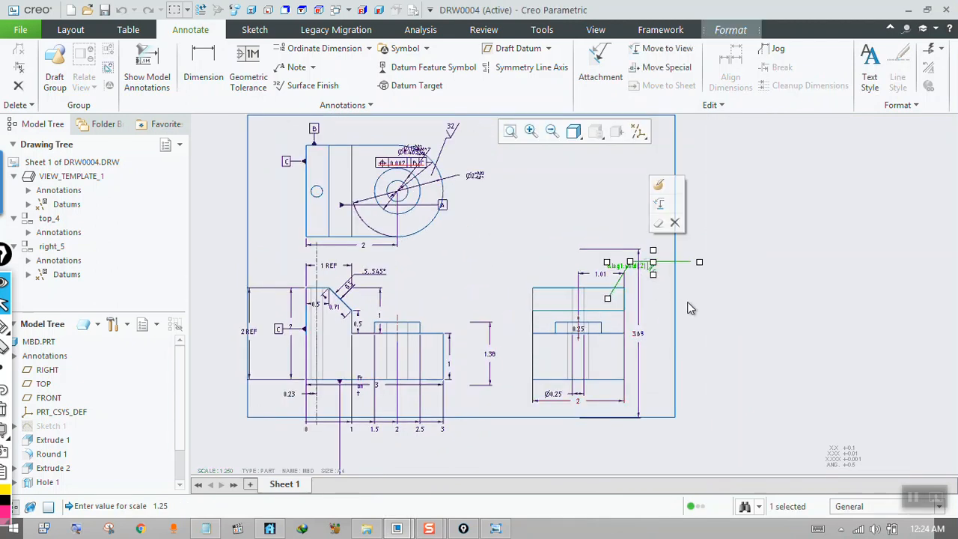
key("Delete")
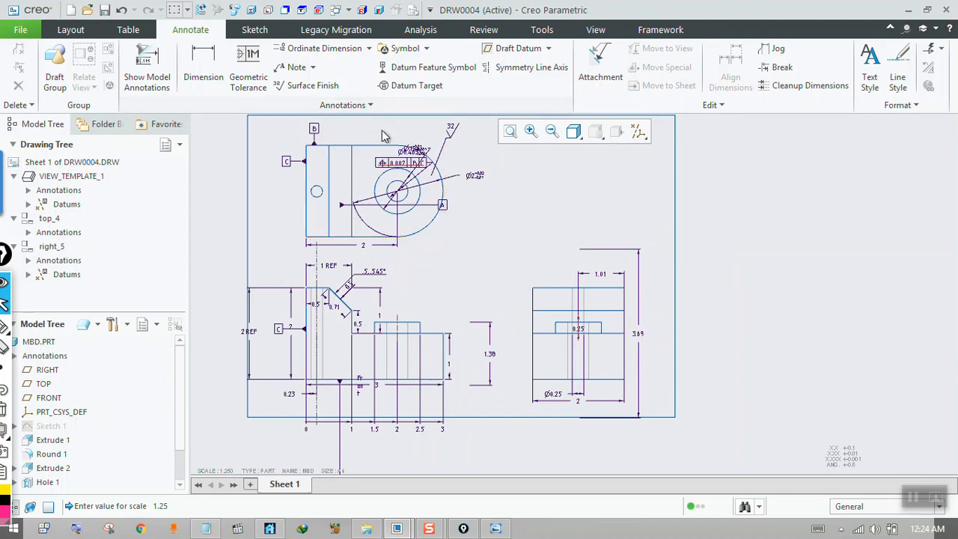
Place a new general view with No Combined State to the left of the front view.
left_click(548, 302)
mouse_move(668, 334)
middle_mouse_down()
mouse_move(658, 329)
mouse_move(793, 321)
middle_mouse_up()
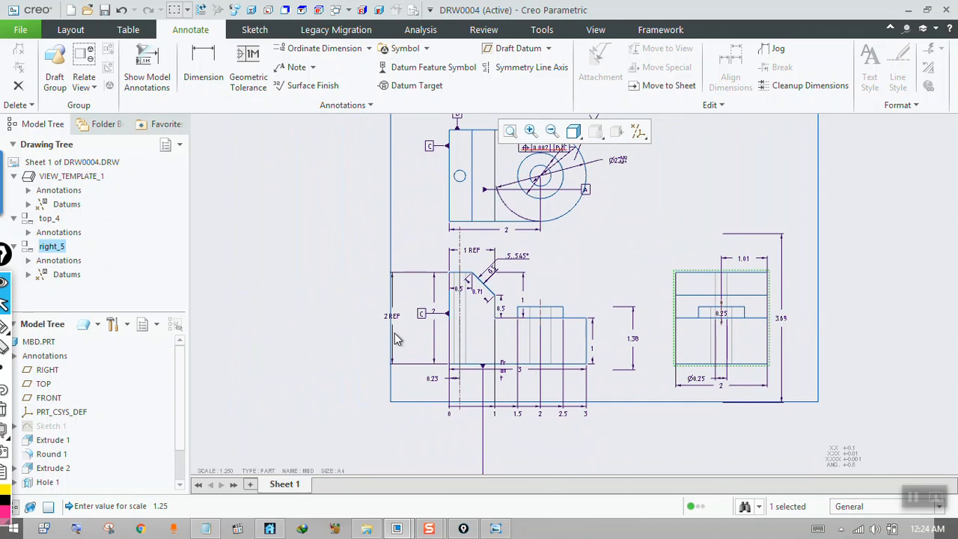
left_click(71, 29)
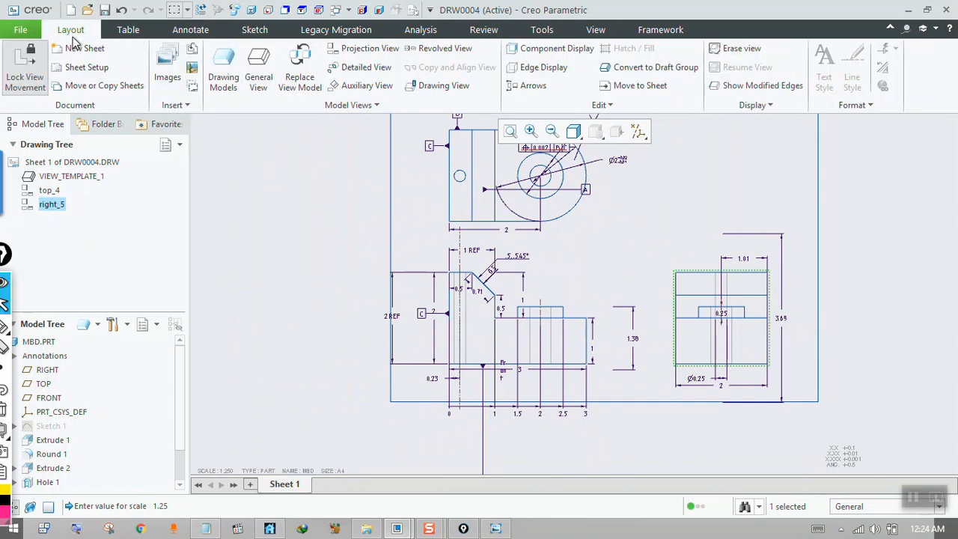
left_click(259, 65)
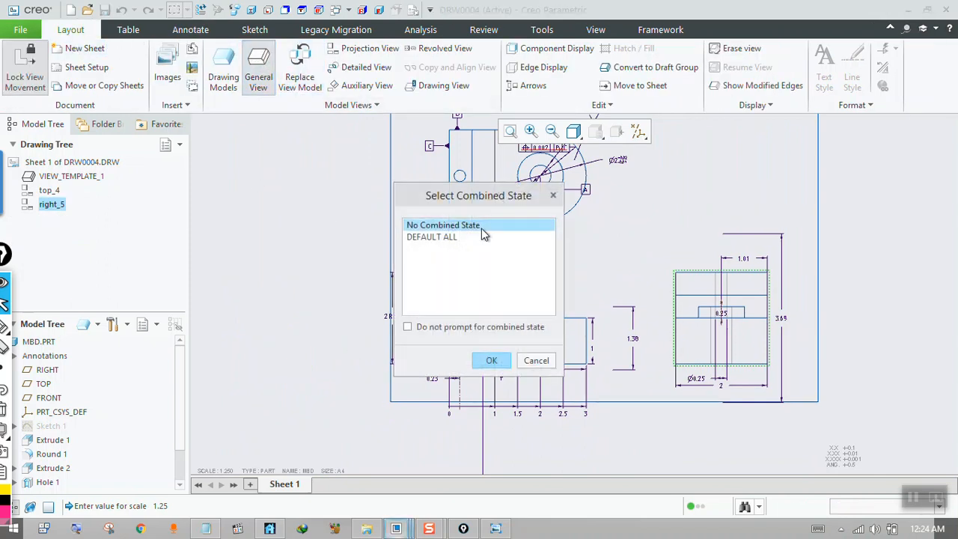
left_click(483, 362)
left_click(303, 332)
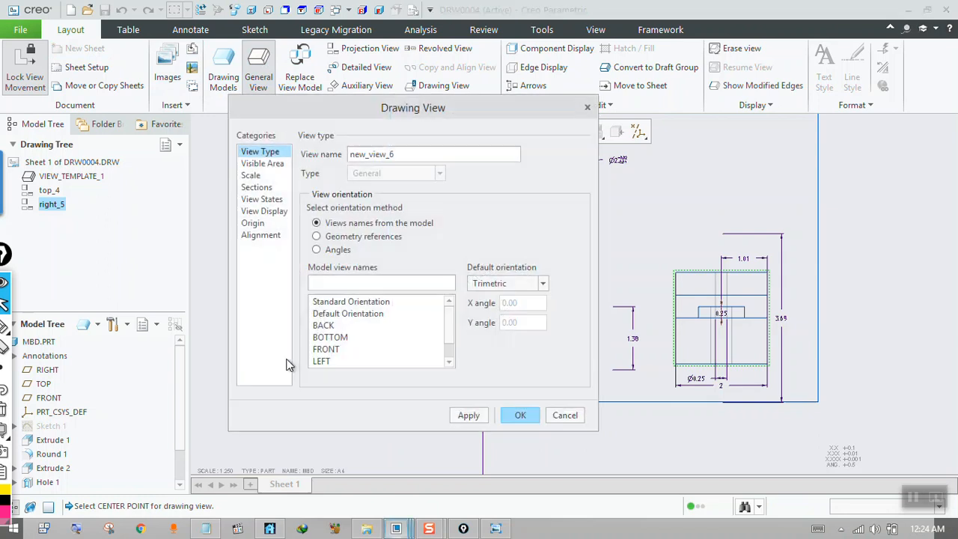
Orient the new general view to the LEFT model view.
mouse_move(314, 107)
left_mouse_down()
mouse_move(555, 103)
mouse_move(543, 103)
left_mouse_up()
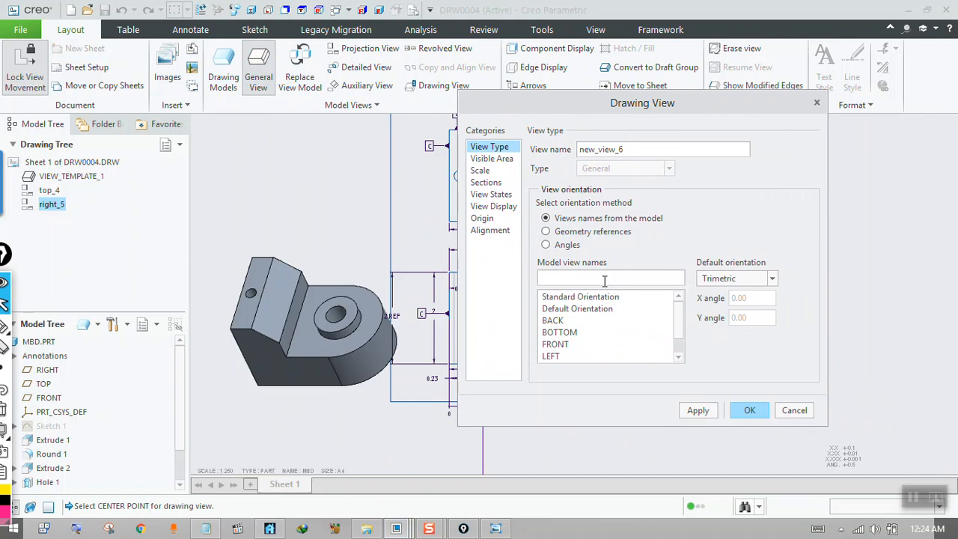
scroll(660, 326, "down", 2)
left_click(553, 332)
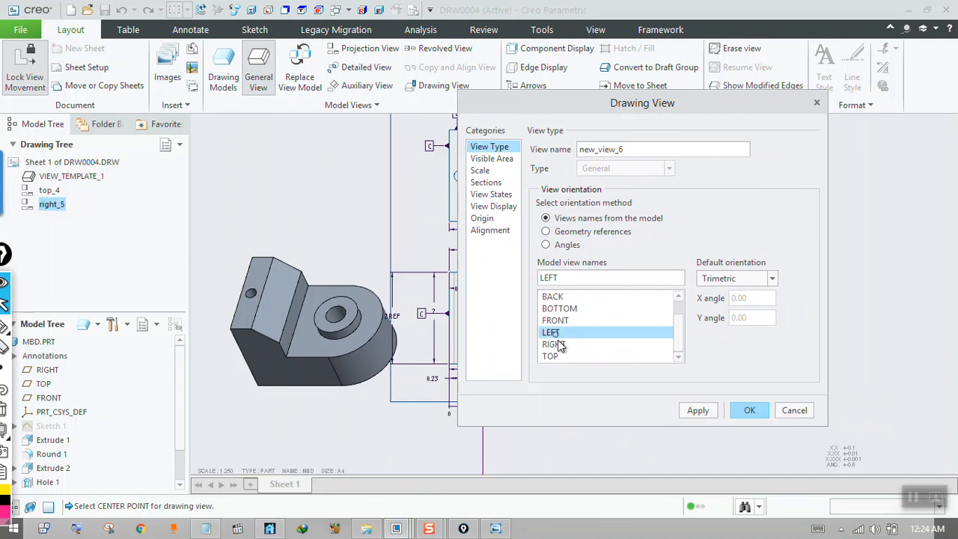
left_click(696, 408)
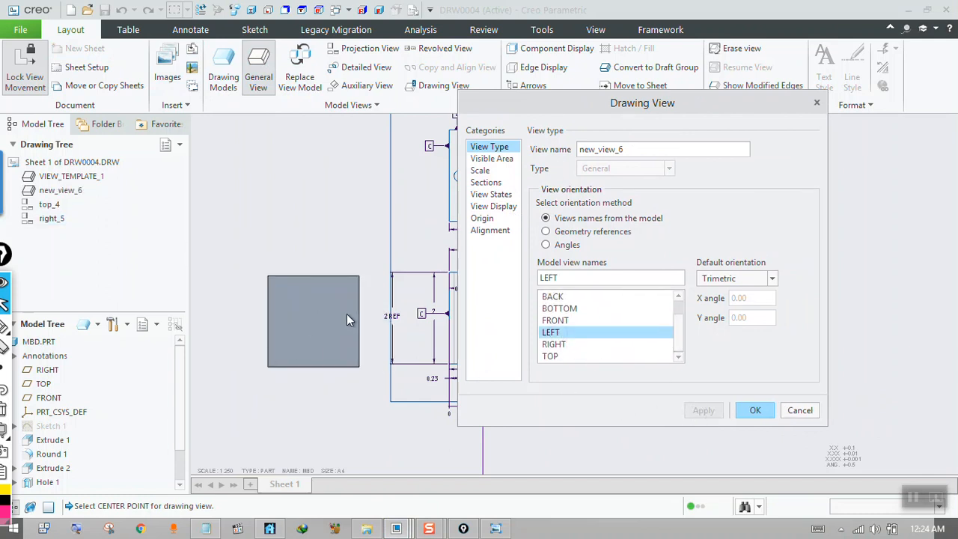
Set the new left view's display style to Hidden, finish its view definition, and select the view.
mouse_move(642, 103)
left_mouse_down()
mouse_move(858, 51)
mouse_move(672, 306)
mouse_move(640, 397)
mouse_move(751, 179)
left_mouse_up()
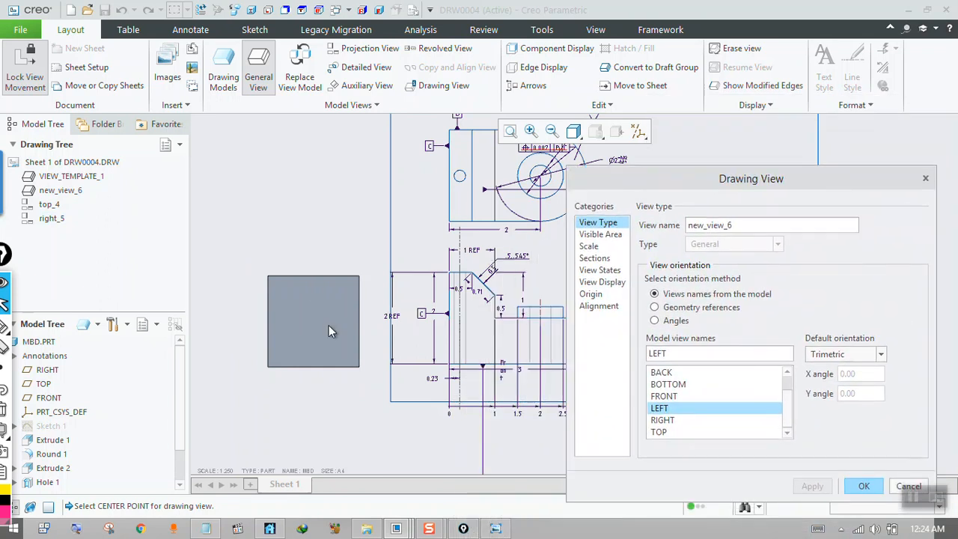
left_click(599, 270)
left_click(722, 233)
left_click(608, 283)
left_click(602, 282)
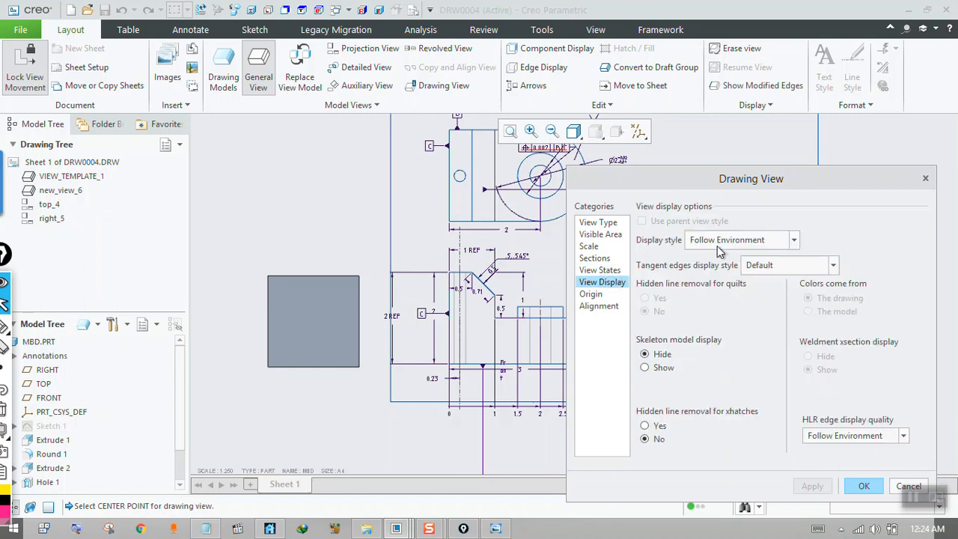
left_click(715, 240)
left_click(725, 291)
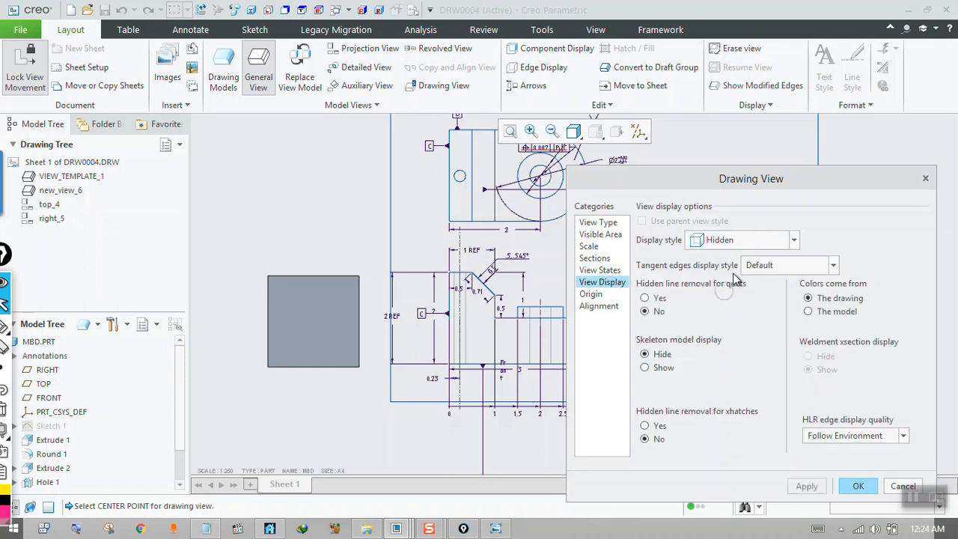
left_click_drag(750, 182, 730, 135)
left_click(786, 440)
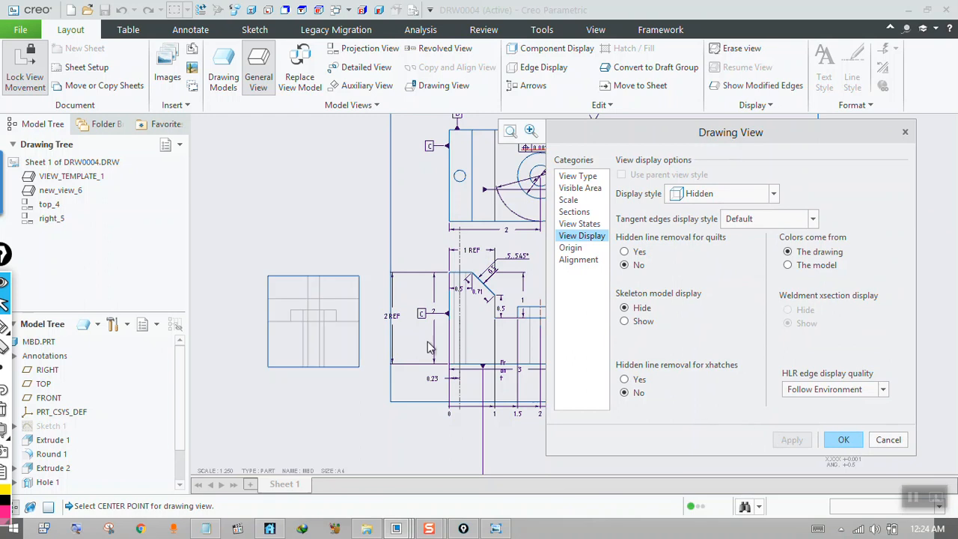
left_click(844, 440)
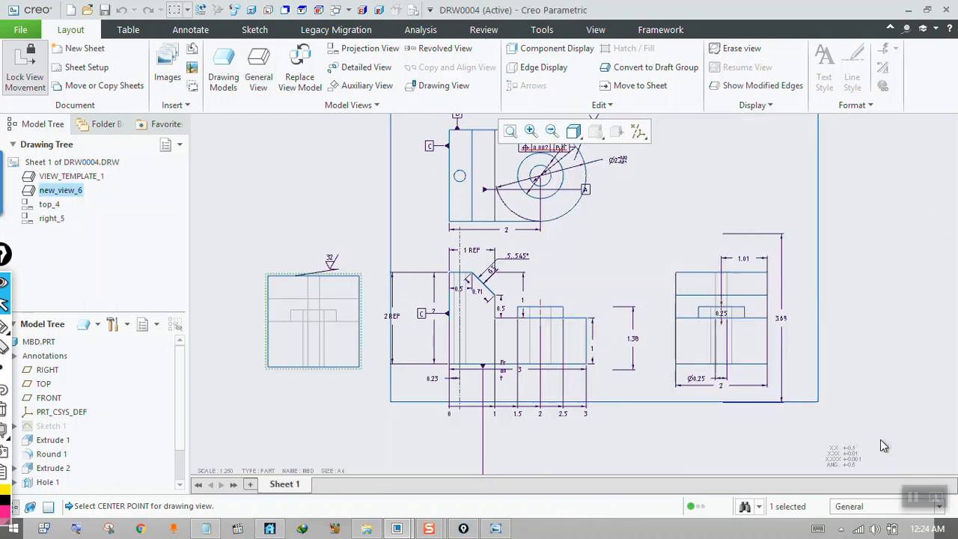
left_click(333, 301)
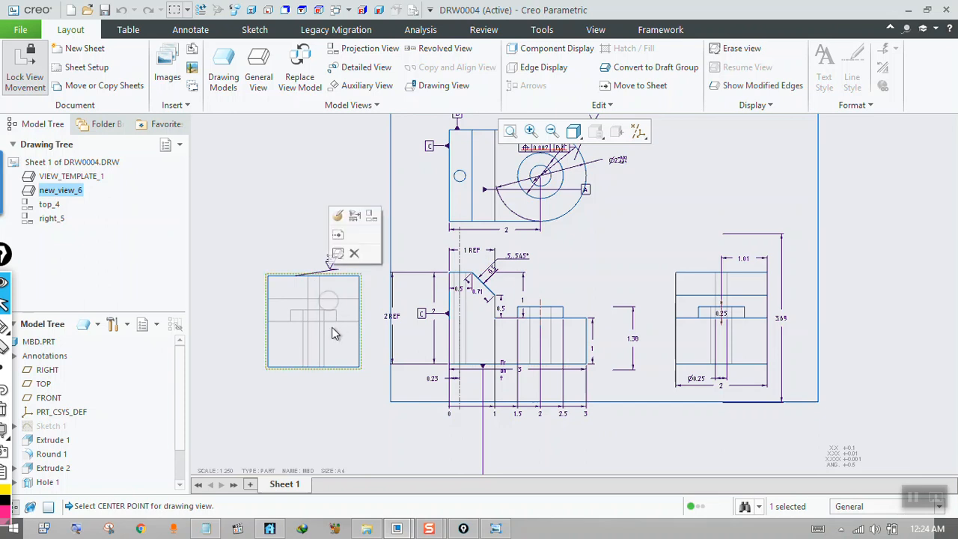
Unlock view movement and shift the new left view freely, leaving it above the front view's level.
double_click(306, 294)
right_click(312, 307)
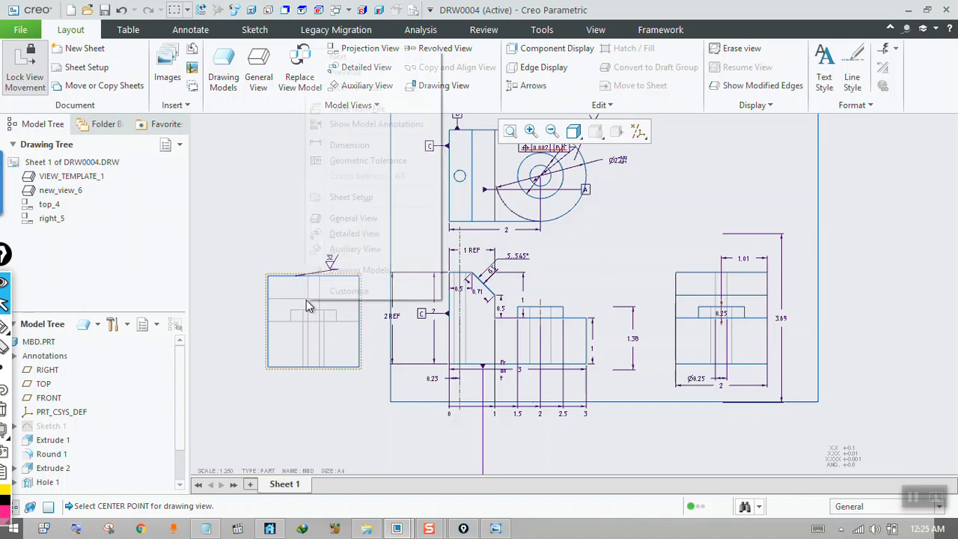
left_click(270, 254)
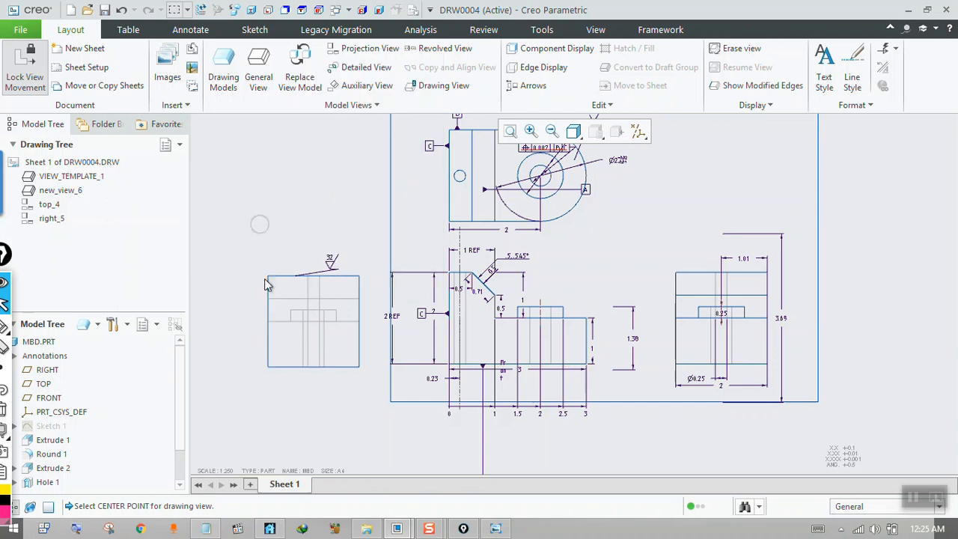
left_click(310, 331)
right_click(294, 295)
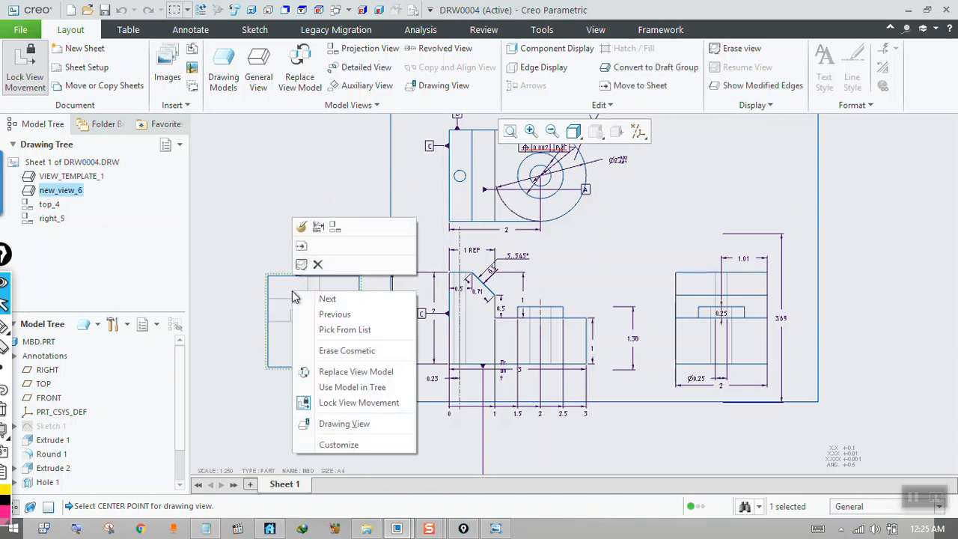
left_click(313, 404)
mouse_move(314, 257)
left_mouse_down()
mouse_move(304, 187)
mouse_move(254, 217)
mouse_move(257, 239)
mouse_move(310, 225)
left_mouse_up()
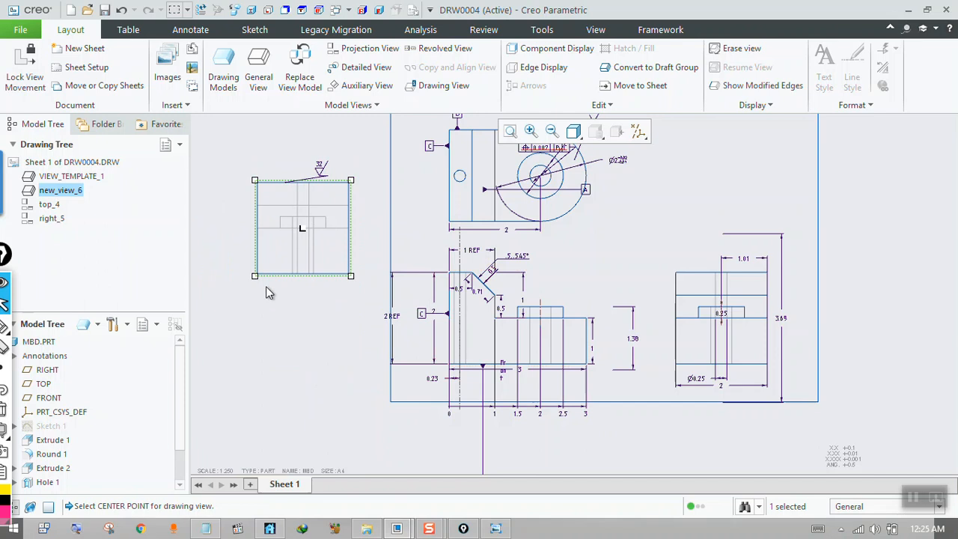
mouse_move(329, 228)
left_mouse_down()
mouse_move(295, 300)
mouse_move(305, 349)
left_mouse_up()
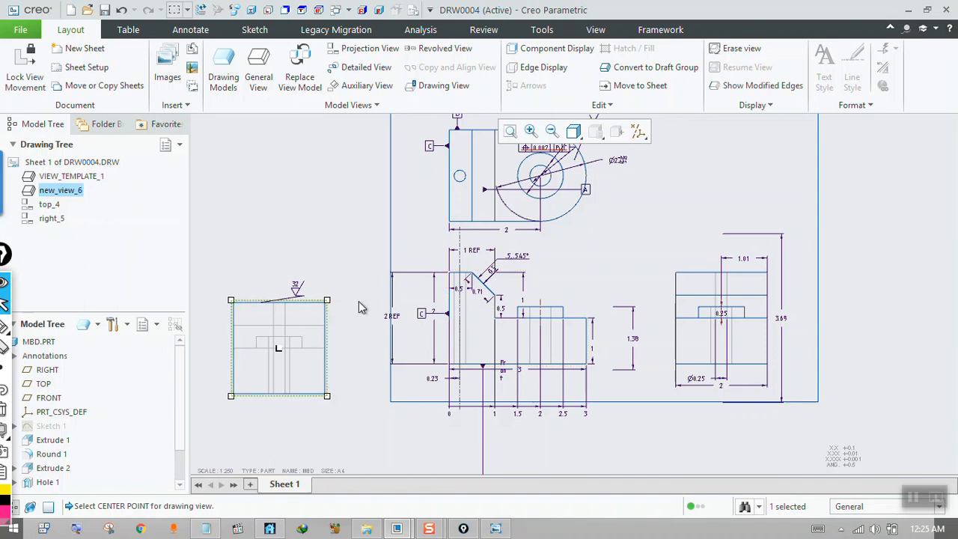
left_click_drag(298, 316, 286, 179)
Open the left view's properties and set it to align horizontally with the front view VIEW_TEMPLATE_1, keeping the view origins as references.
right_click(285, 190)
left_click(267, 183)
double_click(266, 184)
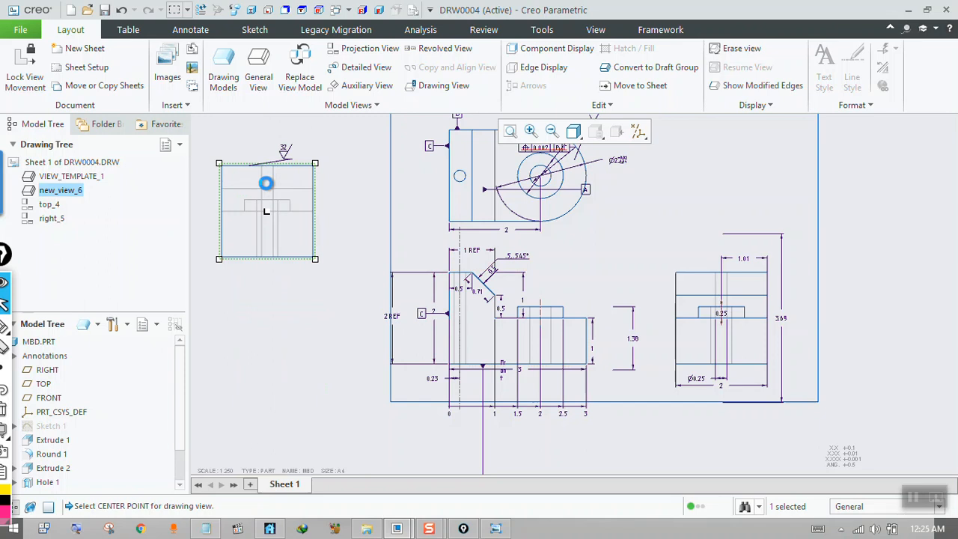
left_click_drag(671, 140, 674, 104)
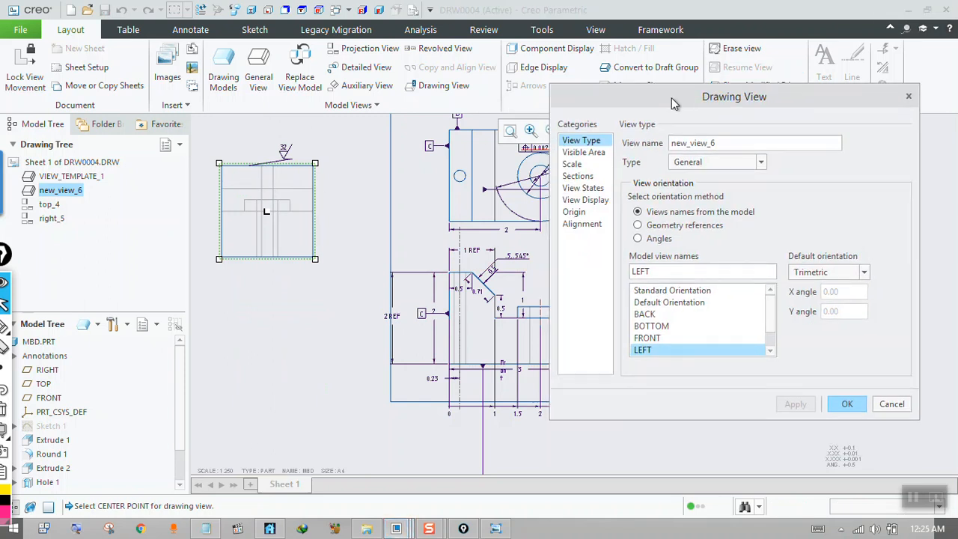
left_click(582, 224)
key("ctrl")
key("ctrl")
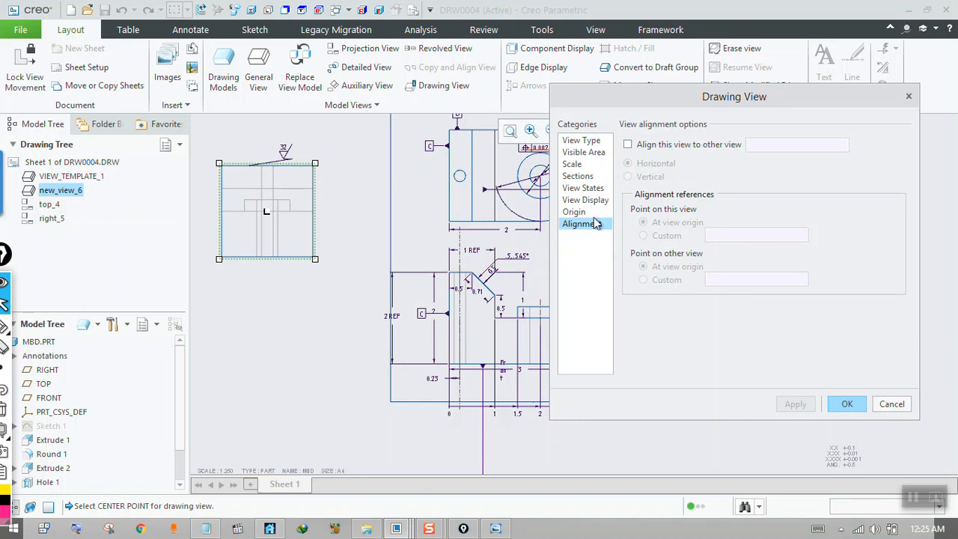
left_click(628, 145)
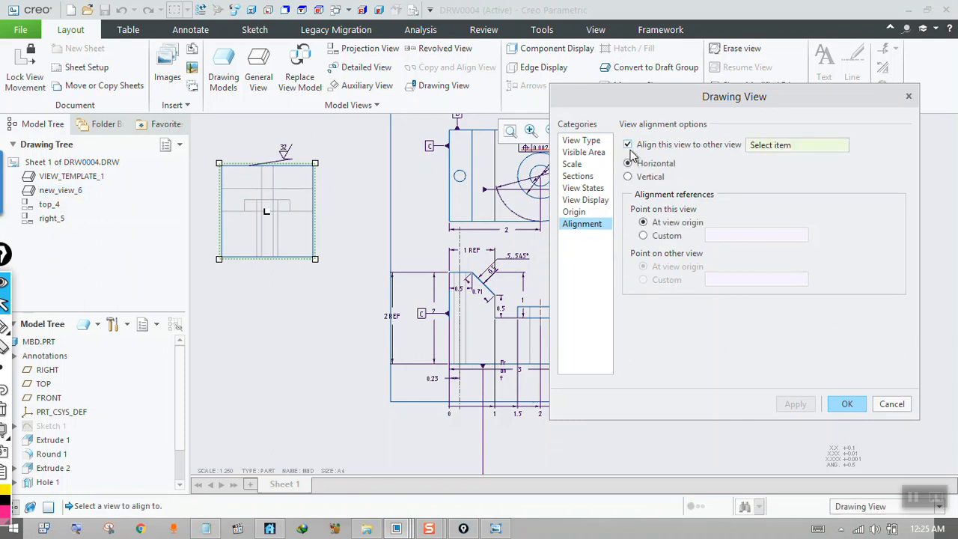
key("ctrl")
key("ctrl")
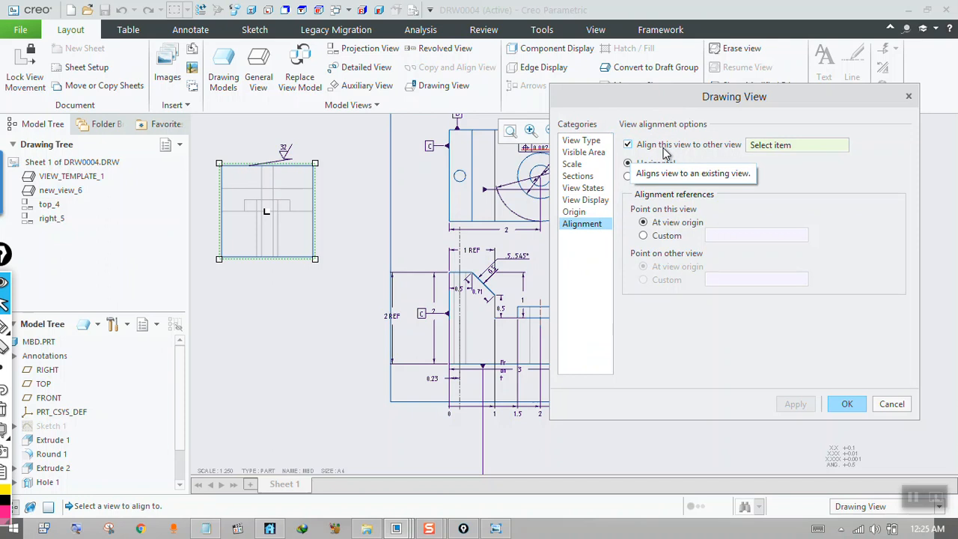
left_click(764, 143)
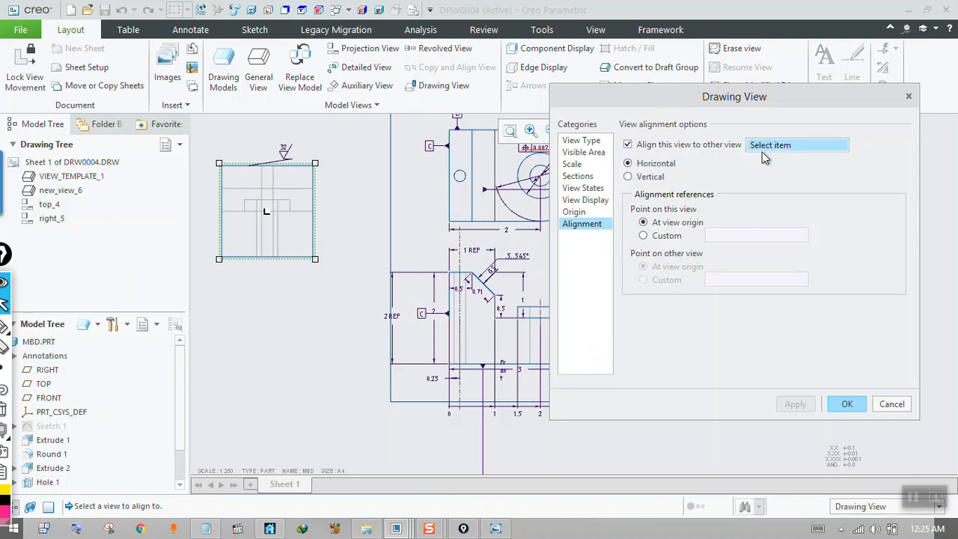
left_click(501, 324)
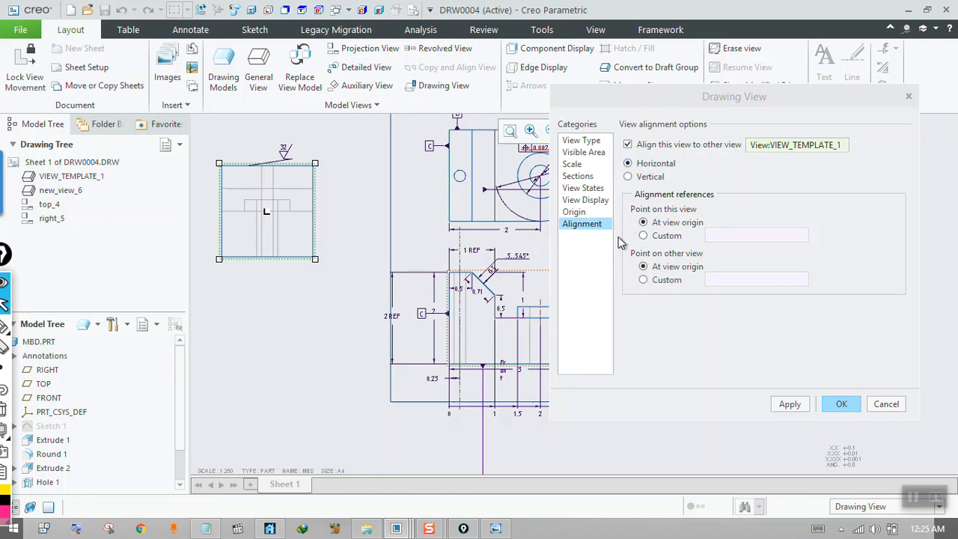
Annotate the screen with arrows and the letters L and T for left and top view directions, and clear the markup.
key("ctrl+shift+3")
mouse_move(437, 264)
left_mouse_down()
mouse_move(489, 272)
mouse_move(419, 386)
left_mouse_up()
mouse_move(413, 324)
left_mouse_down()
mouse_move(216, 327)
mouse_move(265, 359)
left_mouse_up()
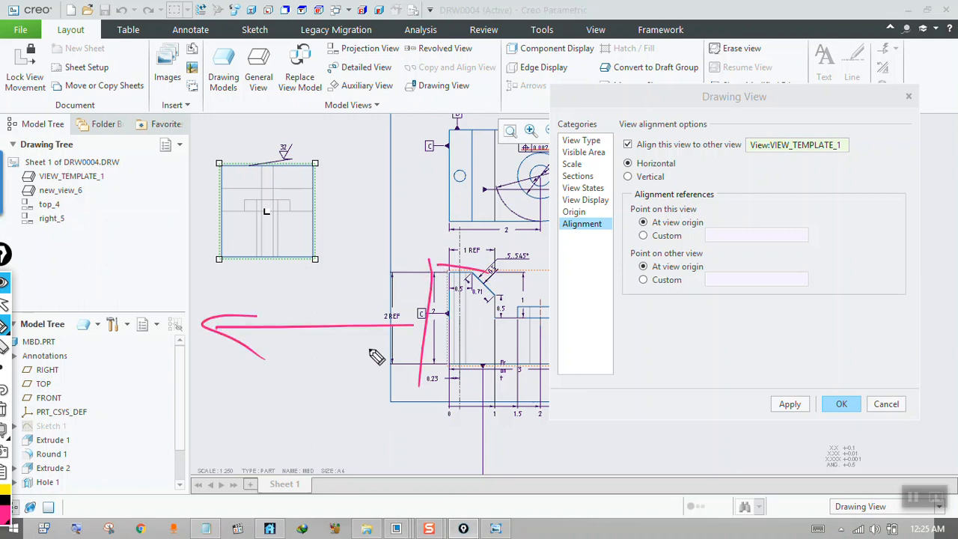
left_click_drag(500, 261, 516, 139)
left_click_drag(491, 170, 518, 138)
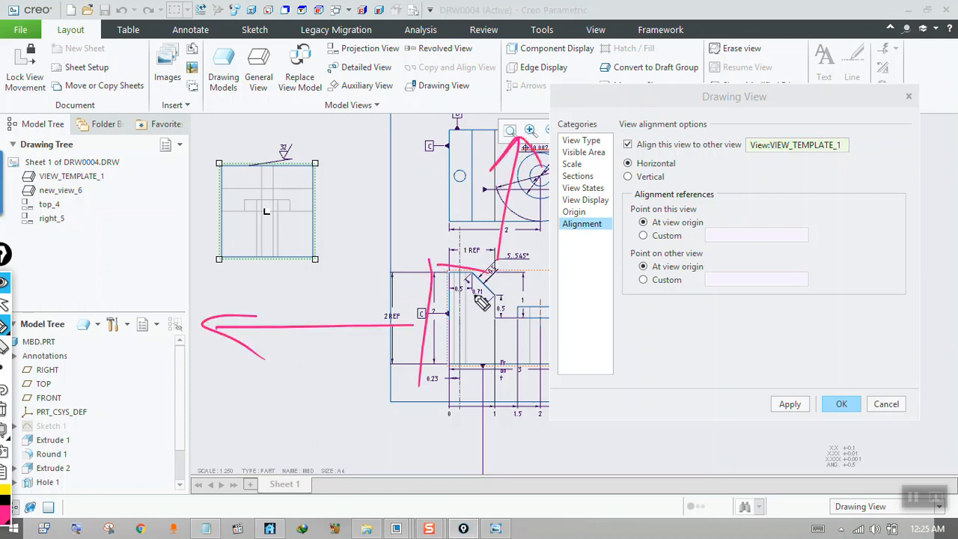
left_click_drag(277, 348, 302, 391)
mouse_move(453, 193)
left_mouse_down()
mouse_move(482, 192)
mouse_move(462, 225)
left_mouse_up()
left_click_drag(473, 174, 430, 200)
left_click_drag(671, 167, 716, 147)
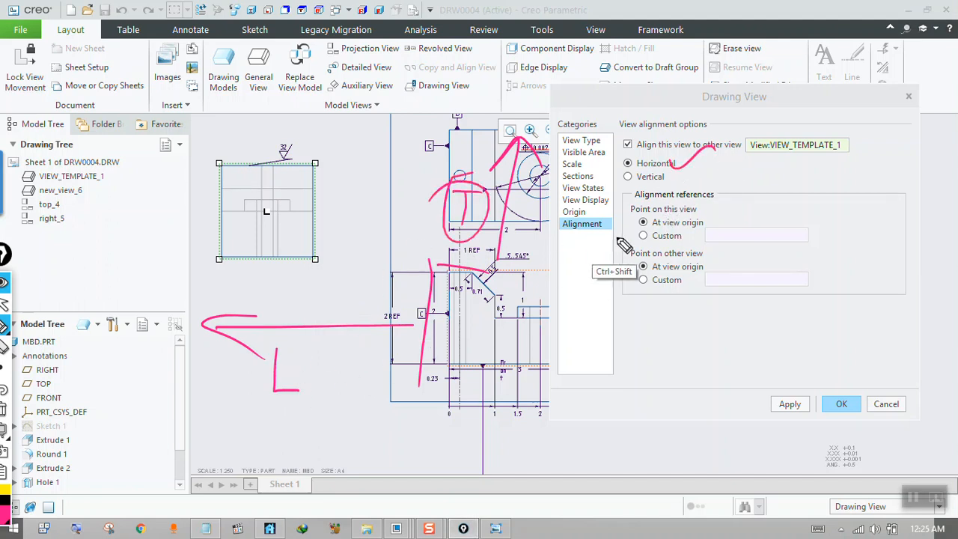
left_click(4, 408)
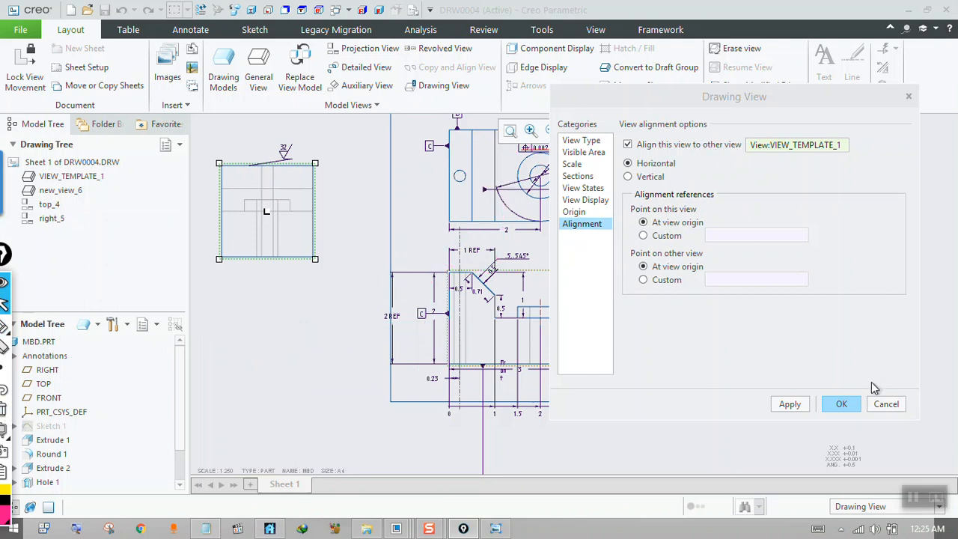
Apply the left view's horizontal alignment and move the front view slightly down to test the link.
left_click(802, 410)
left_click(847, 404)
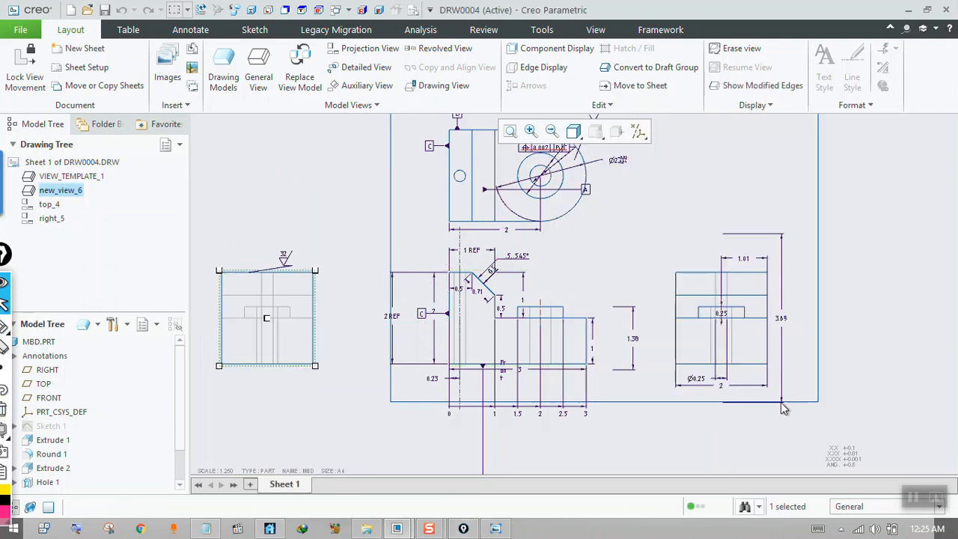
left_click(489, 327)
left_click_drag(488, 327, 494, 378)
left_click(680, 271)
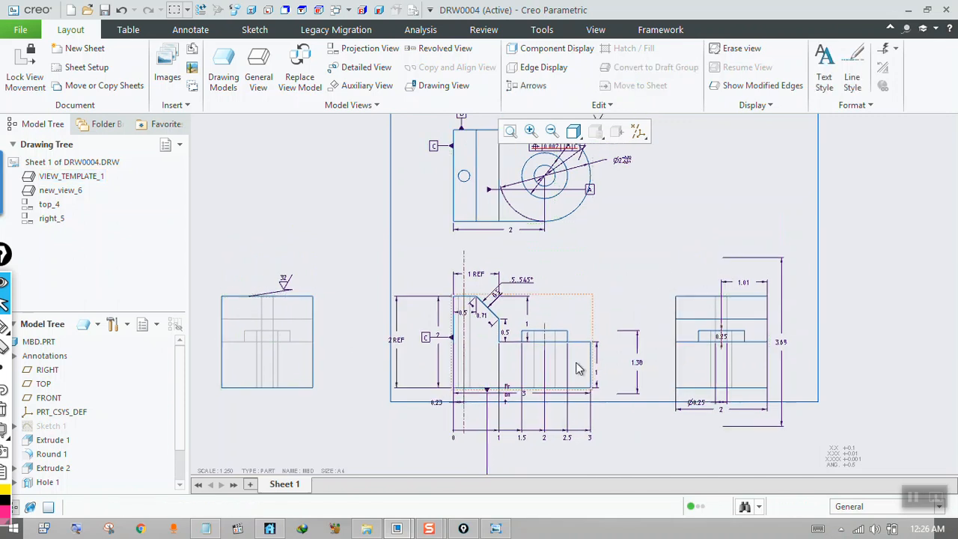
Switch to the handwritten notes image 3a.jpg to read question 9 on dimension arrows, and return to the drawing.
scroll(574, 368, "up", 1)
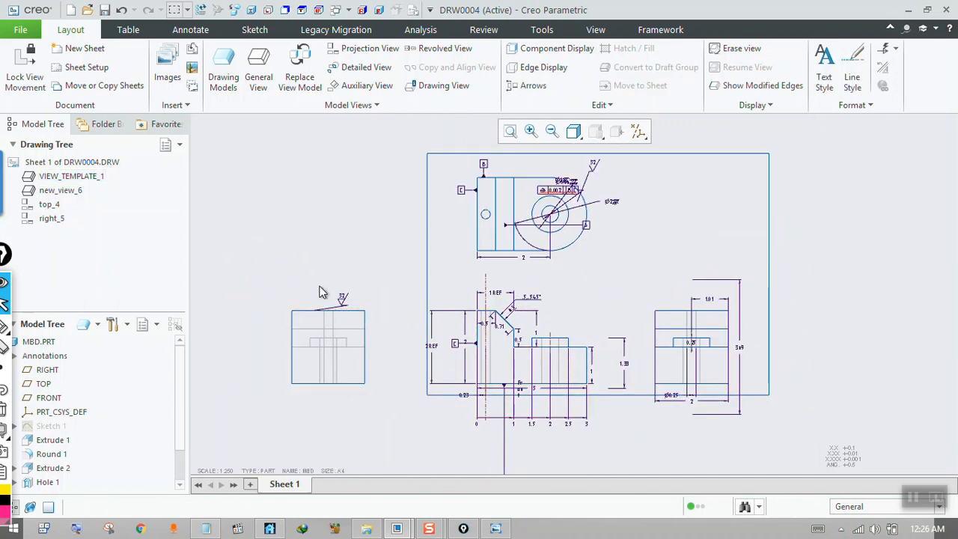
left_click(496, 528)
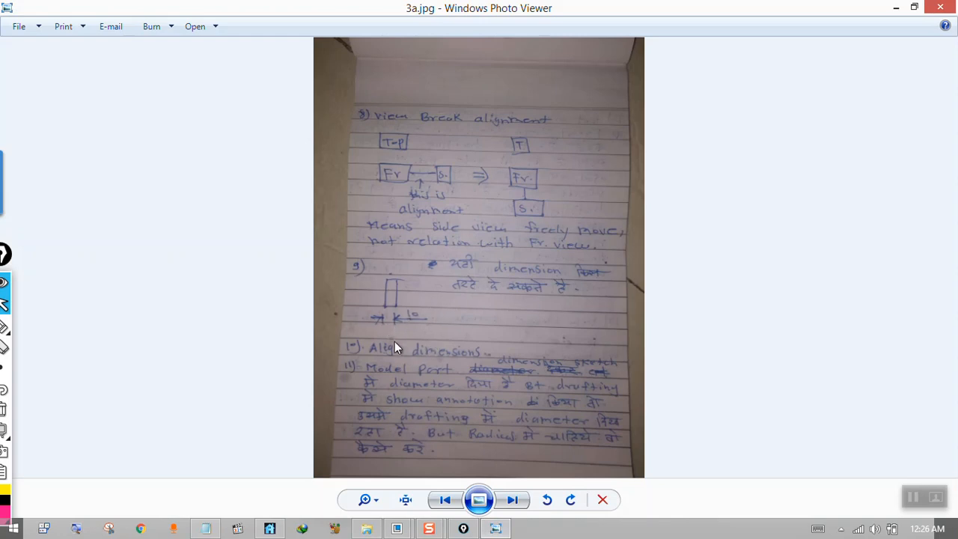
left_click(896, 7)
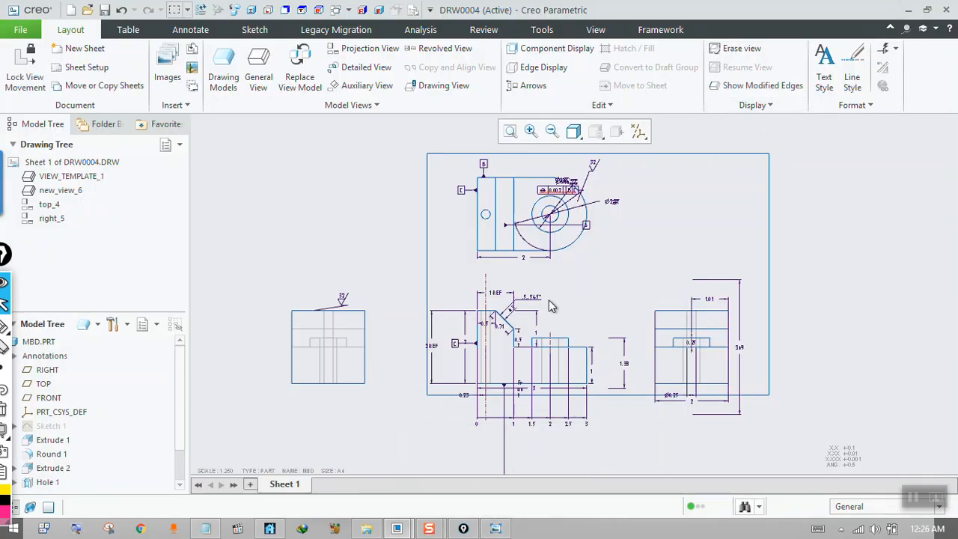
Move the horizontal 0.5 dimension of the front view's short upper edge to just above that edge.
scroll(571, 266, "up", 3)
scroll(464, 247, "down", 1)
scroll(513, 272, "up", 2)
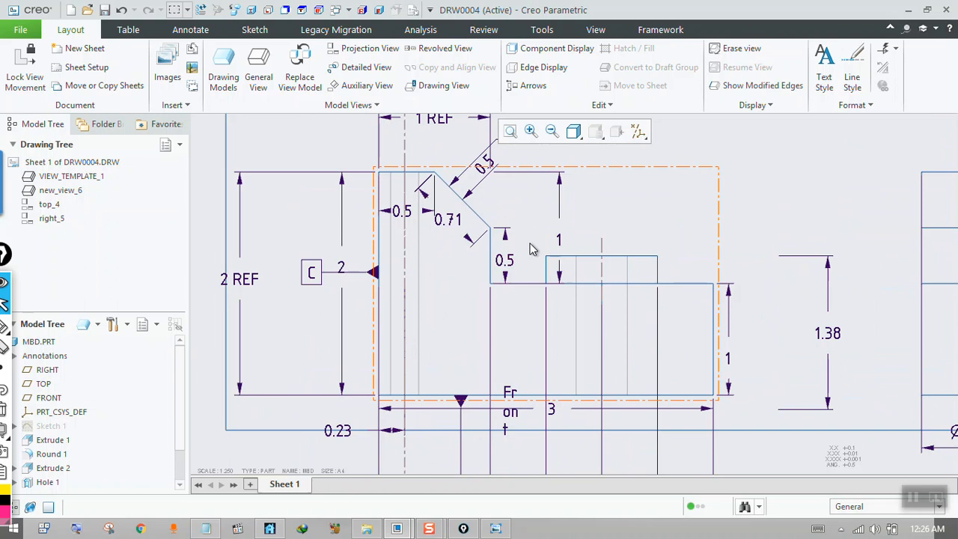
scroll(479, 232, "down", 1)
scroll(430, 221, "up", 3)
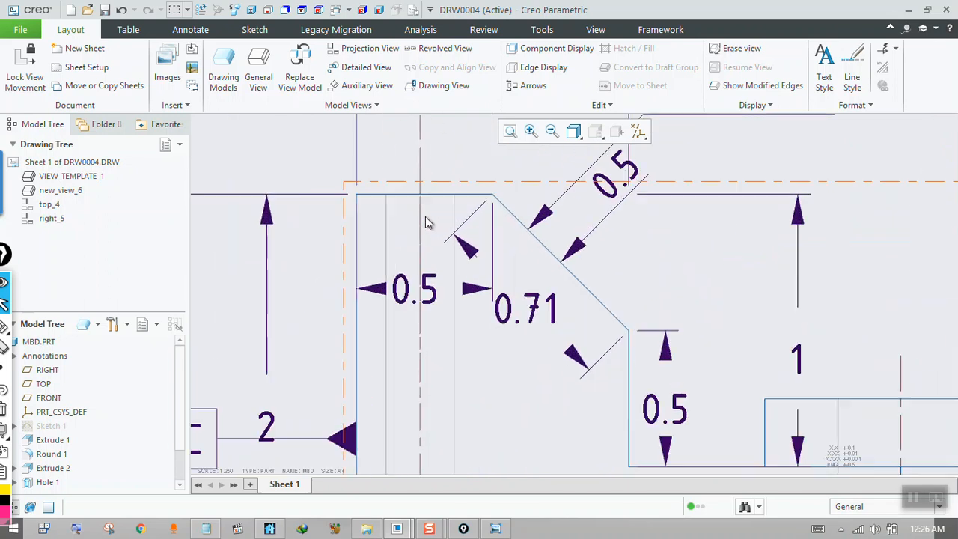
left_click(425, 293)
left_click_drag(429, 294, 425, 170)
scroll(438, 315, "down", 1)
scroll(425, 168, "up", 2)
scroll(423, 190, "up", 1)
left_click(584, 207)
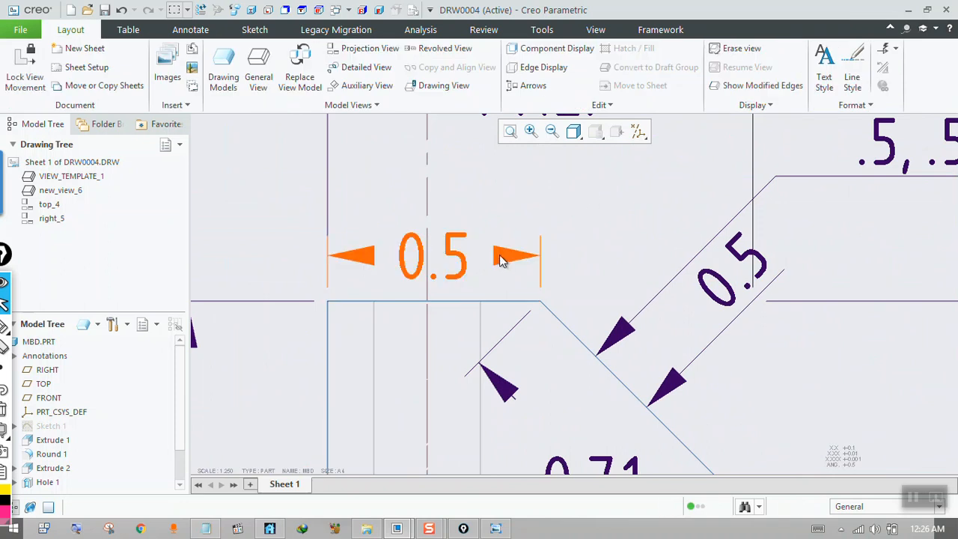
Set the horizontal 0.5 dimension's text orientation to Parallel to and above leader and flip its arrows outward.
left_click(457, 264)
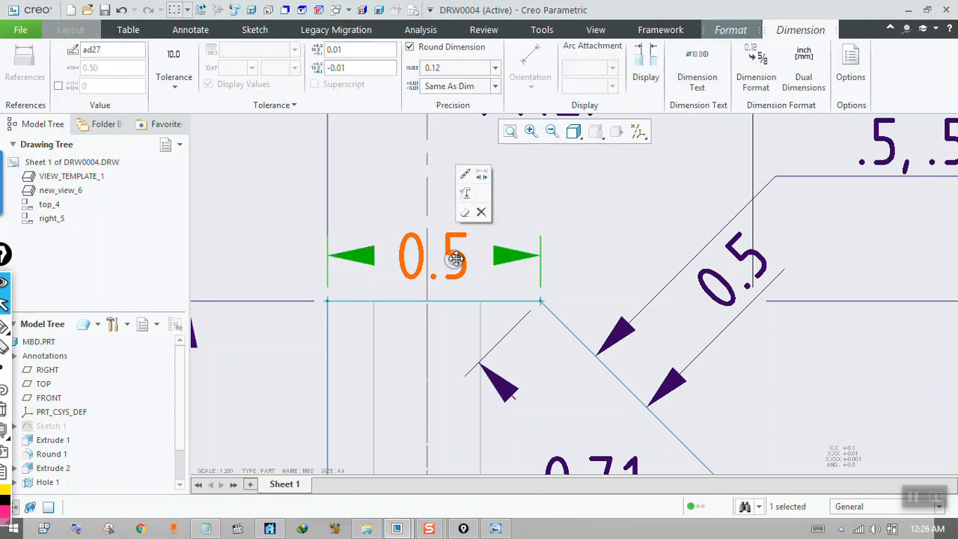
left_click(645, 71)
left_click(766, 165)
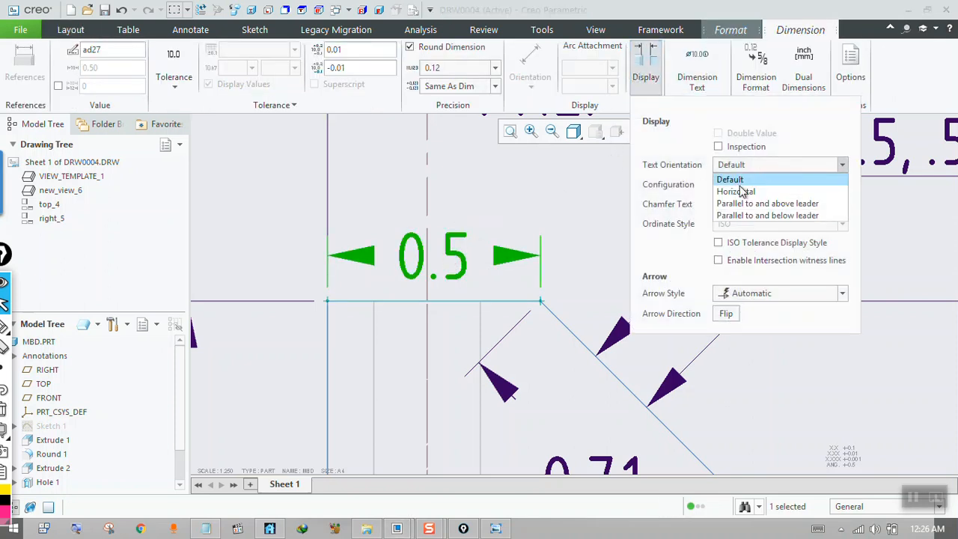
left_click(771, 204)
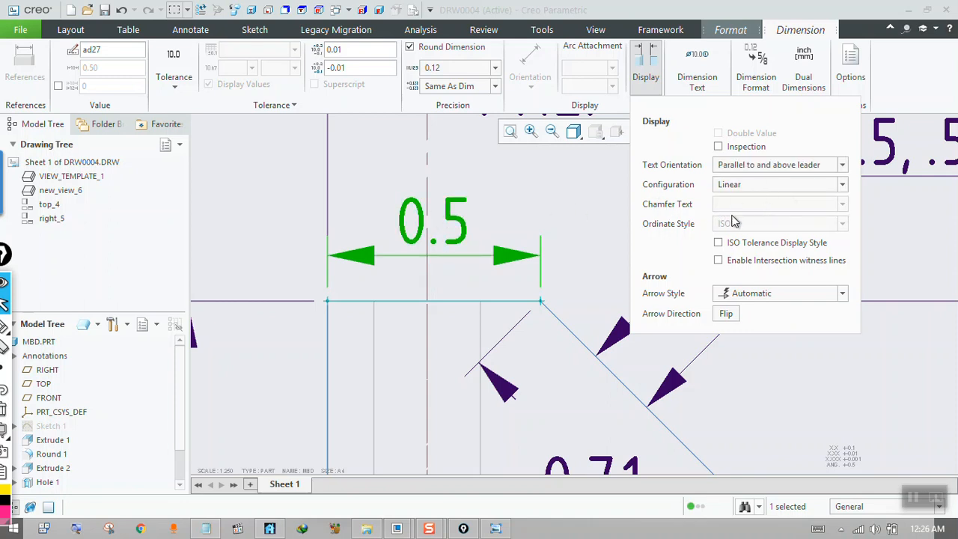
left_click(730, 314)
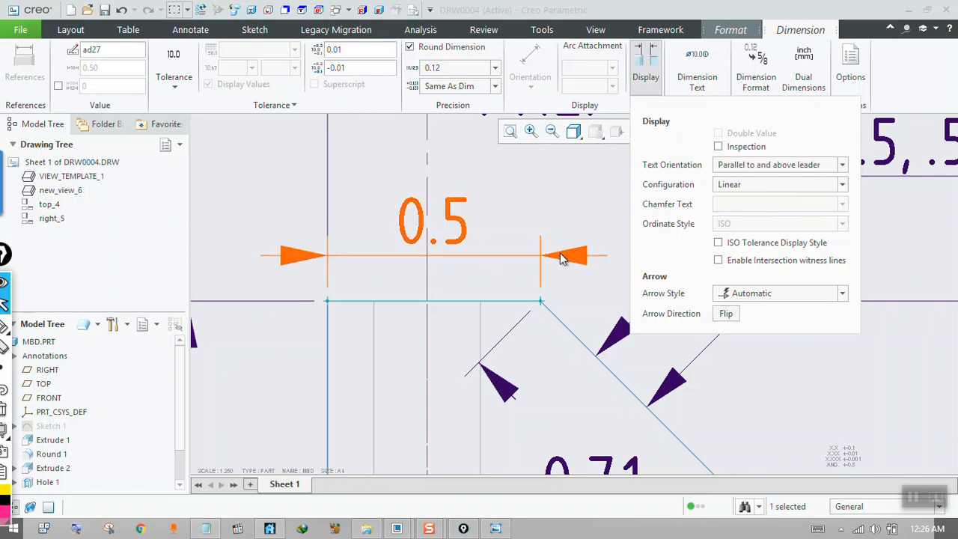
Change the horizontal 0.5 dimension's configuration to Center Leader and move its text up and to the right on an angled leader.
left_click(742, 187)
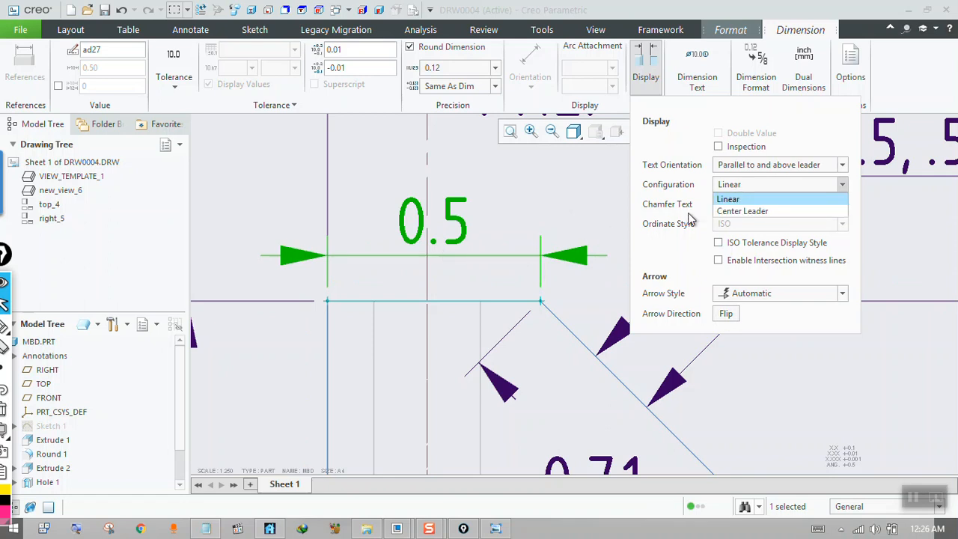
left_click(752, 212)
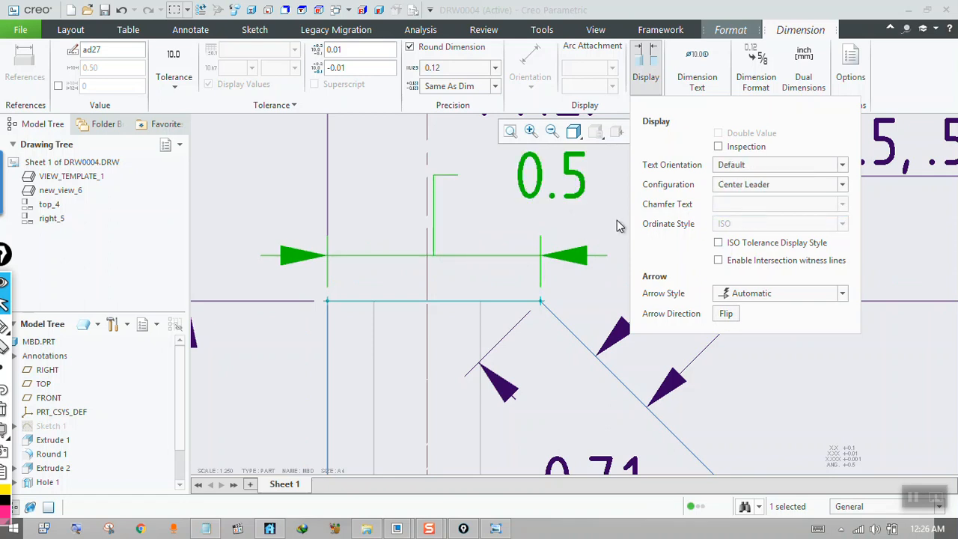
left_click(431, 242)
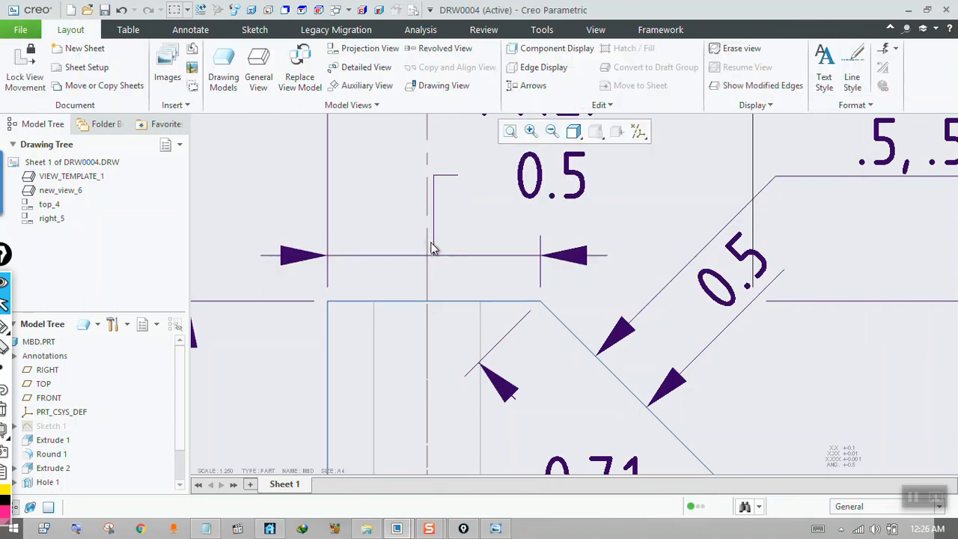
left_click(569, 187)
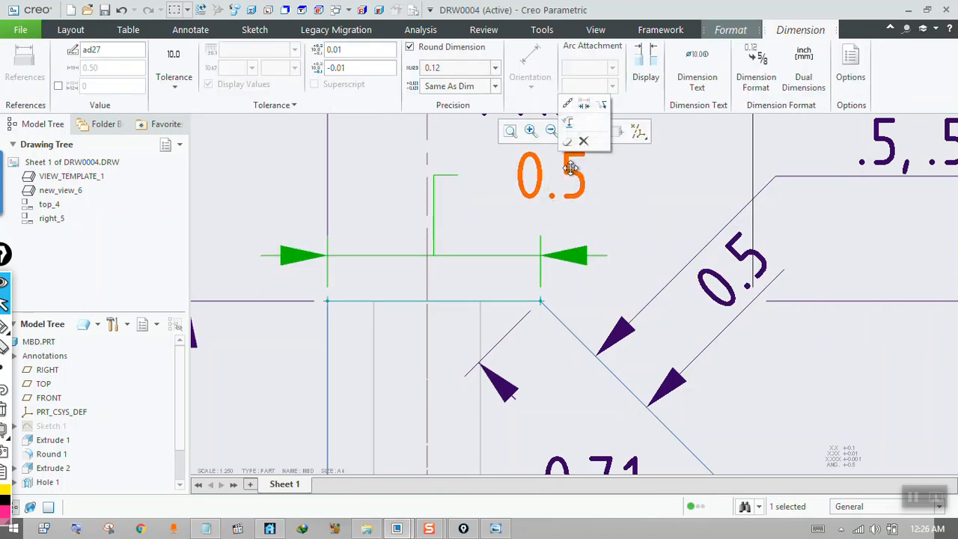
left_click_drag(575, 185, 633, 202)
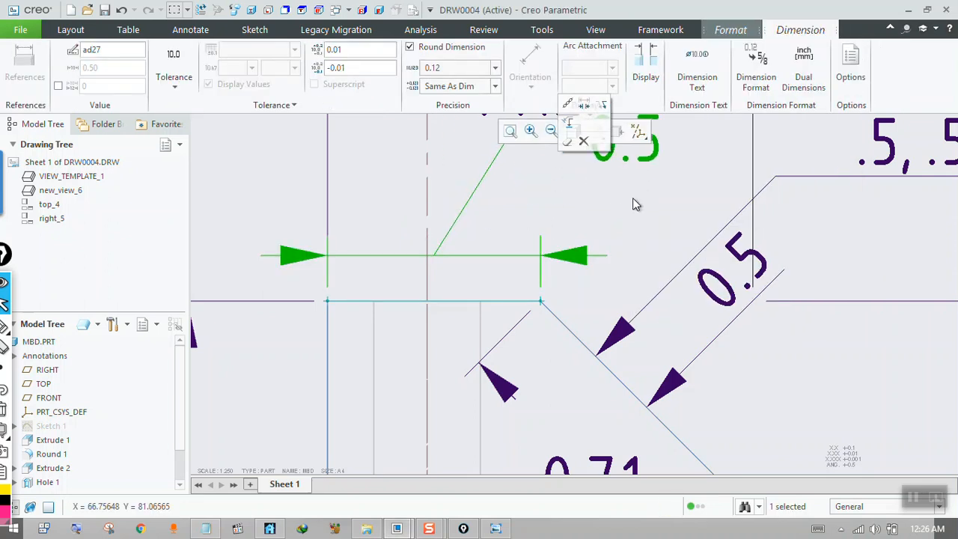
left_click(573, 272)
scroll(571, 272, "up", 3)
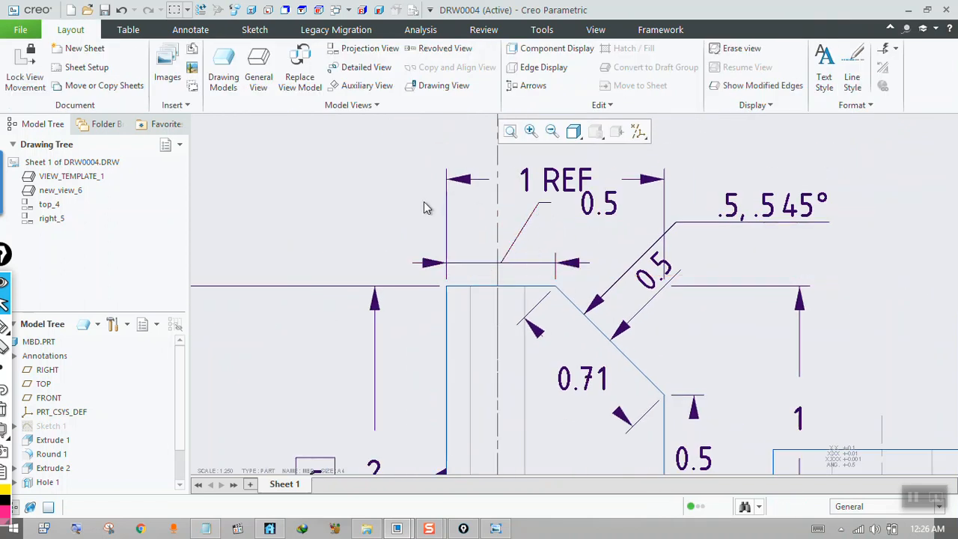
scroll(425, 206, "up", 1)
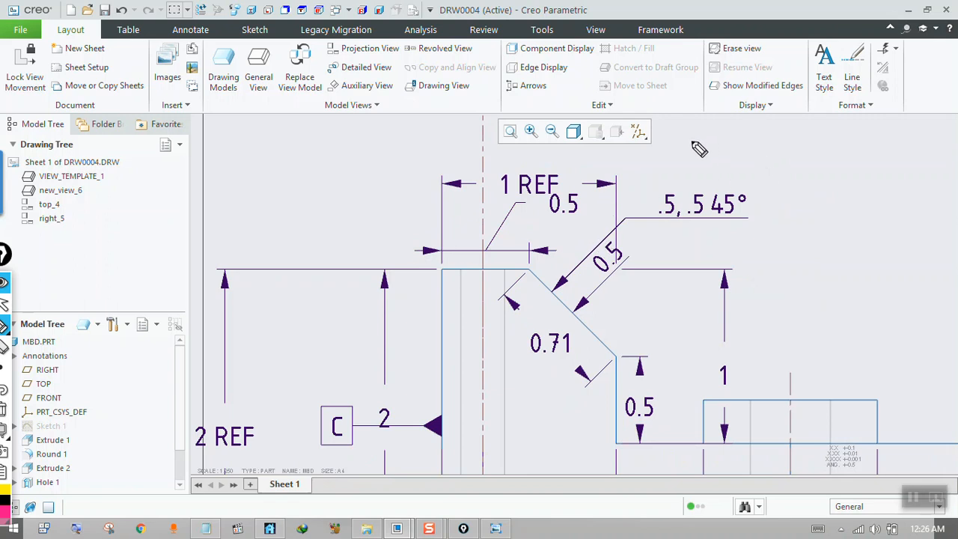
Handwrite an on-screen note beside the front view reading Anno/Dimen., Text Size and Arrow Size, with both size entries underlined.
mouse_move(695, 148)
left_mouse_down()
mouse_move(696, 138)
mouse_move(736, 154)
mouse_move(793, 141)
mouse_move(834, 155)
mouse_move(881, 149)
left_mouse_up()
left_click_drag(773, 171, 793, 179)
left_click_drag(798, 184, 932, 196)
mouse_move(773, 237)
left_mouse_down()
mouse_move(827, 243)
mouse_move(866, 224)
mouse_move(915, 220)
mouse_move(945, 239)
left_mouse_up()
left_click_drag(744, 255, 957, 259)
left_click_drag(759, 200, 957, 207)
left_click_drag(765, 217, 957, 213)
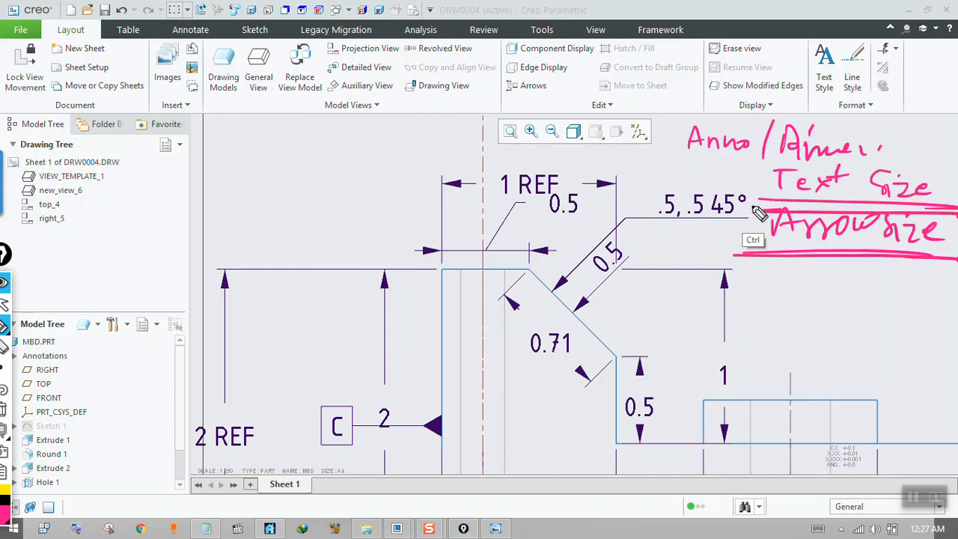
key("ctrl+shift+2")
Open the drawing's detail options, collapse the first four categories, and locate the group of options that control leaders.
left_click(408, 14)
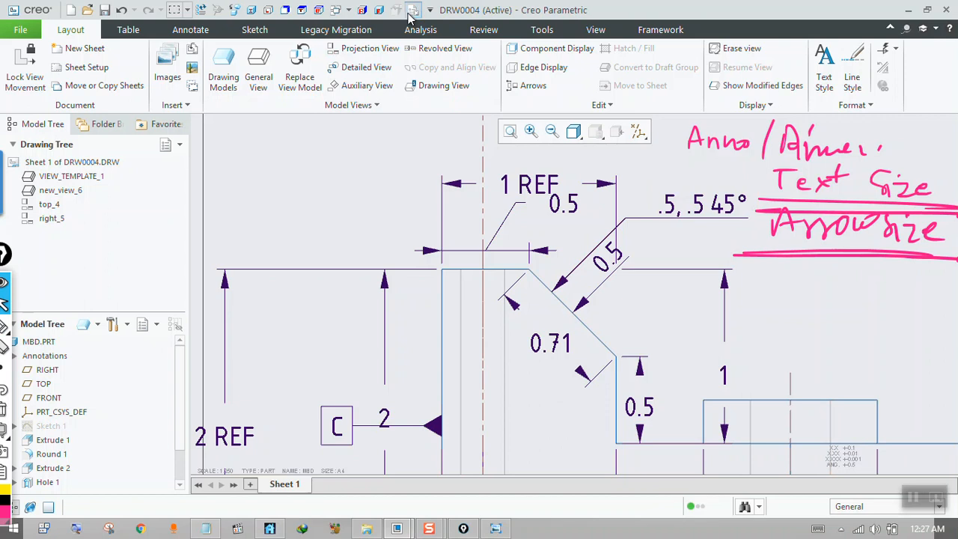
left_click(573, 199)
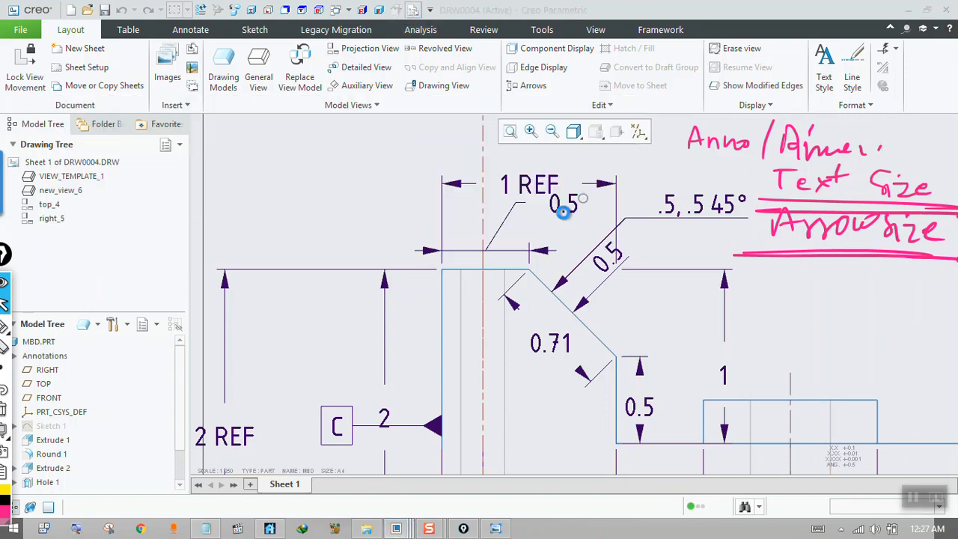
left_click_drag(575, 15, 466, 30)
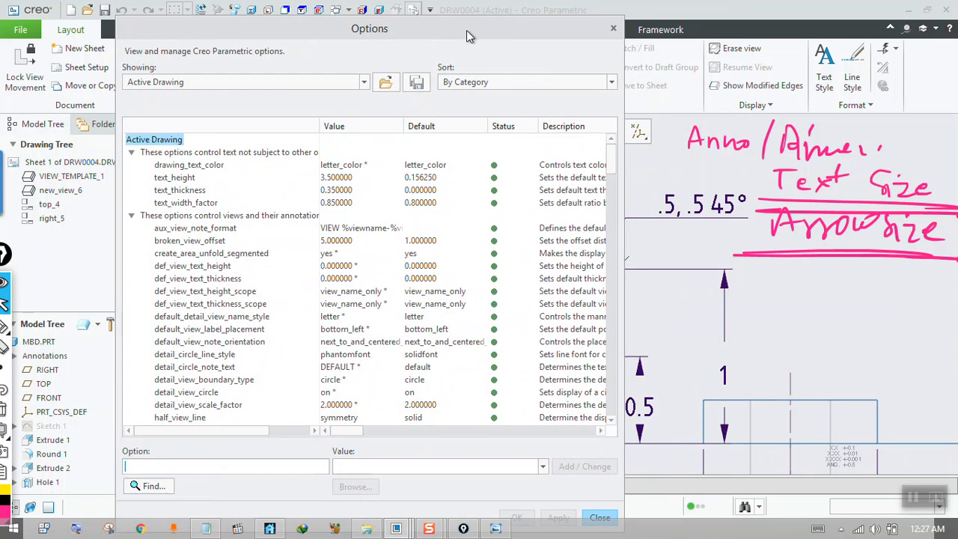
left_click(132, 153)
left_click(133, 164)
left_click(132, 178)
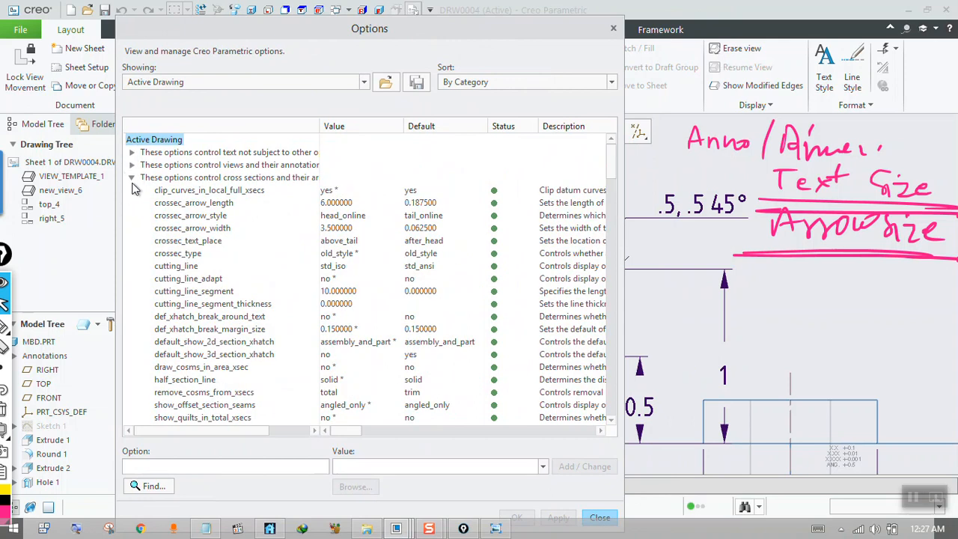
left_click(133, 177)
left_click(132, 190)
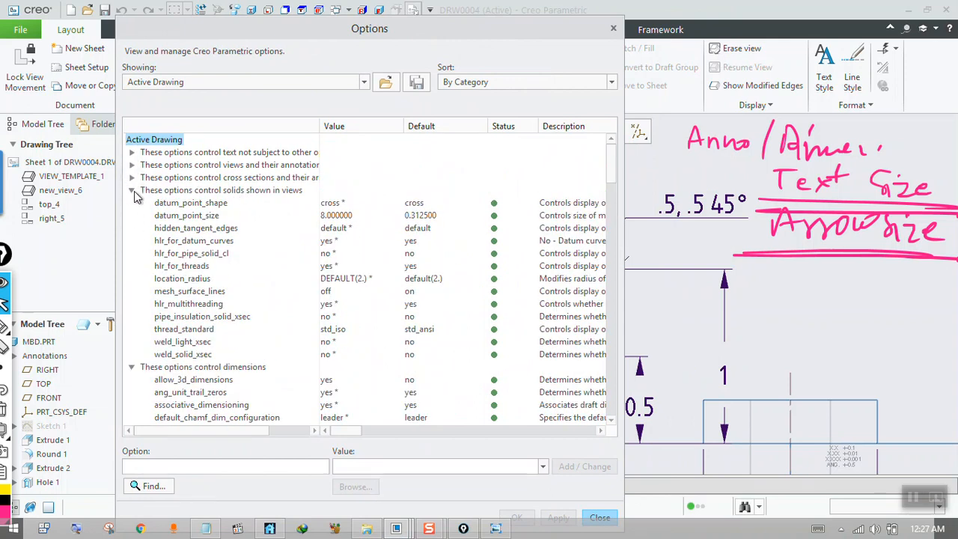
left_click(132, 190)
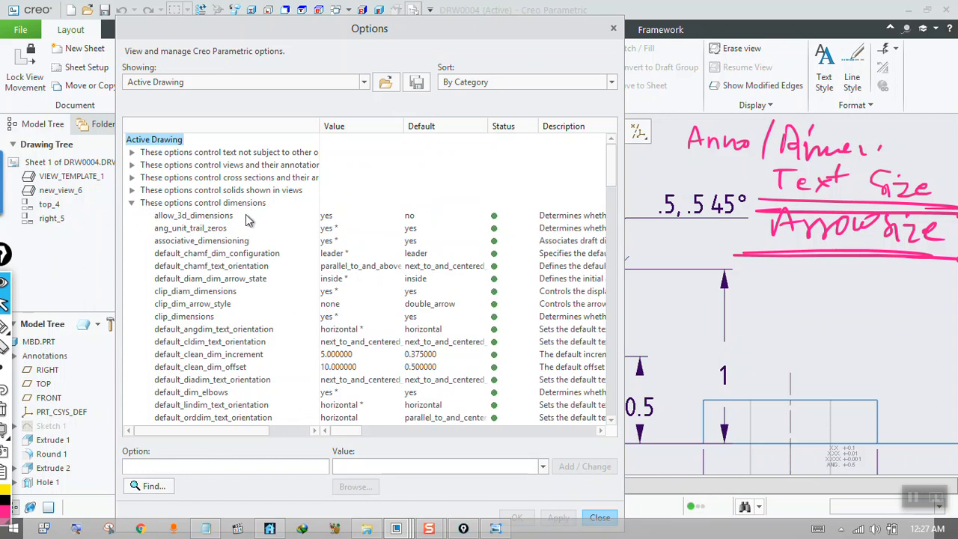
left_click_drag(610, 171, 608, 273)
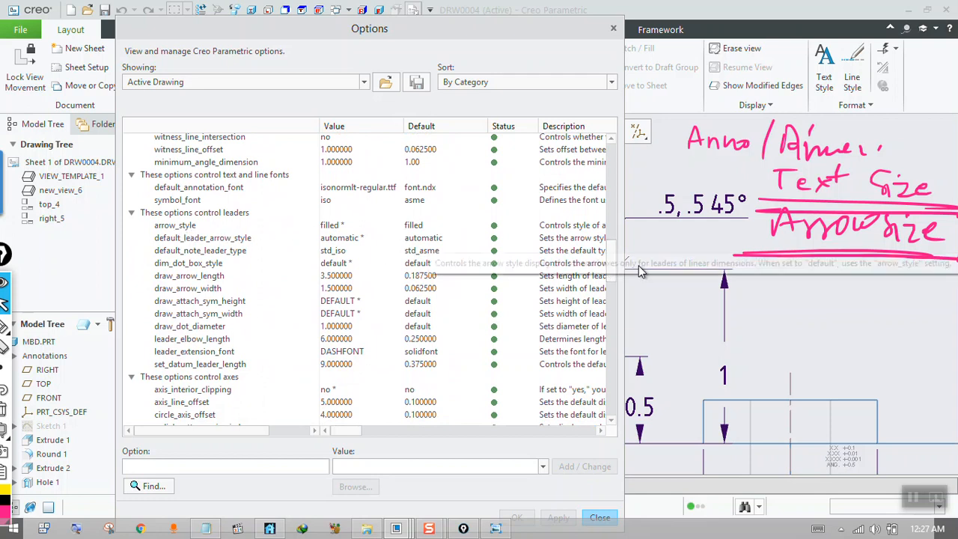
Check the available values of the arrow_style option without changing it.
left_click(366, 226)
left_click(542, 467)
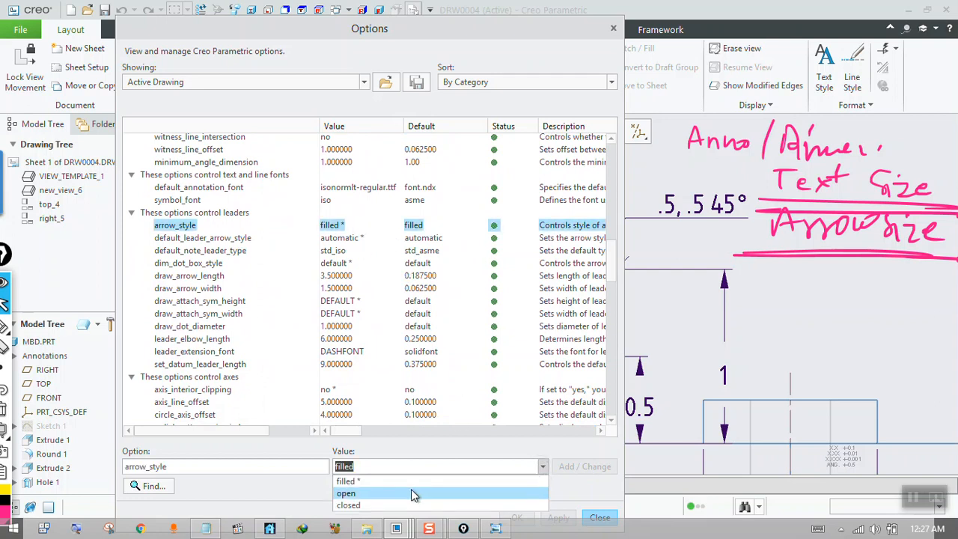
left_click(582, 492)
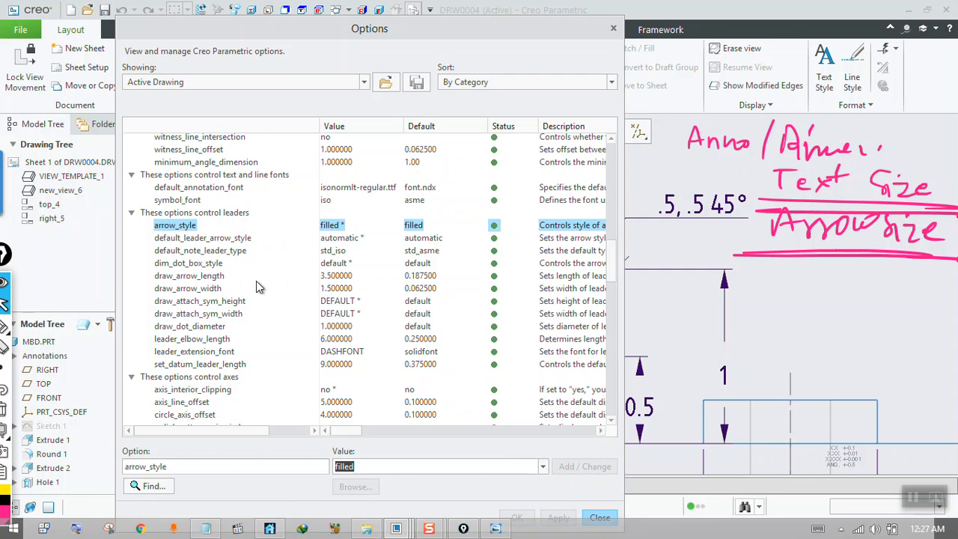
Select the draw_arrow_length option and mark the heading of the leader options with a handwritten check mark.
left_click(208, 277)
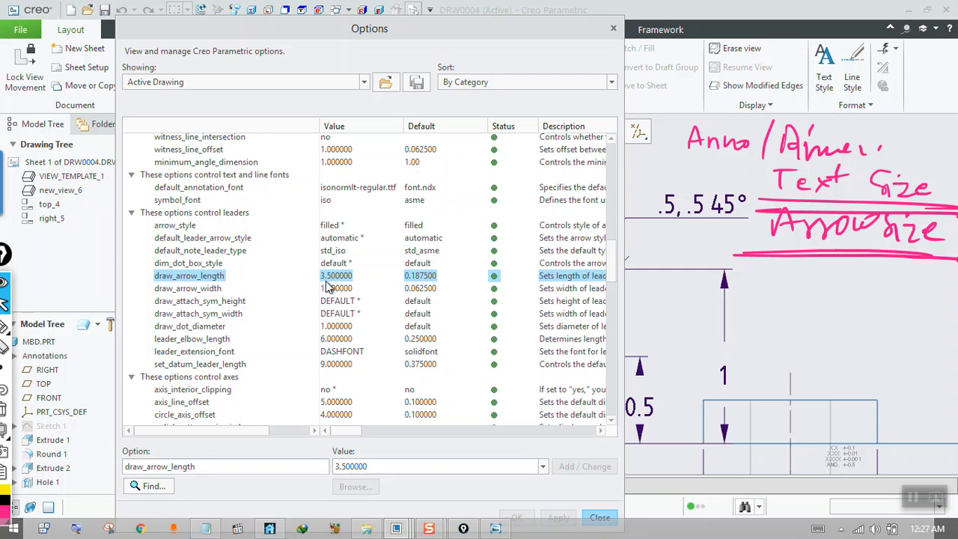
key("ctrl+shift+3")
mouse_move(162, 205)
left_mouse_down()
mouse_move(144, 206)
mouse_move(202, 229)
mouse_move(251, 214)
mouse_move(139, 212)
left_mouse_up()
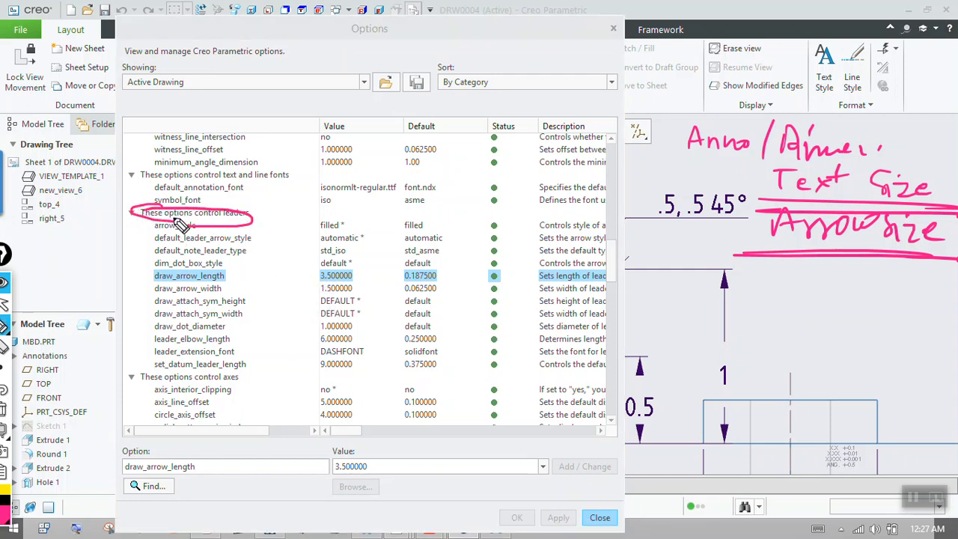
key("ctrl+shift+5")
mouse_move(286, 203)
left_mouse_down()
mouse_move(197, 244)
mouse_move(292, 203)
left_mouse_up()
key("ctrl+shift+3")
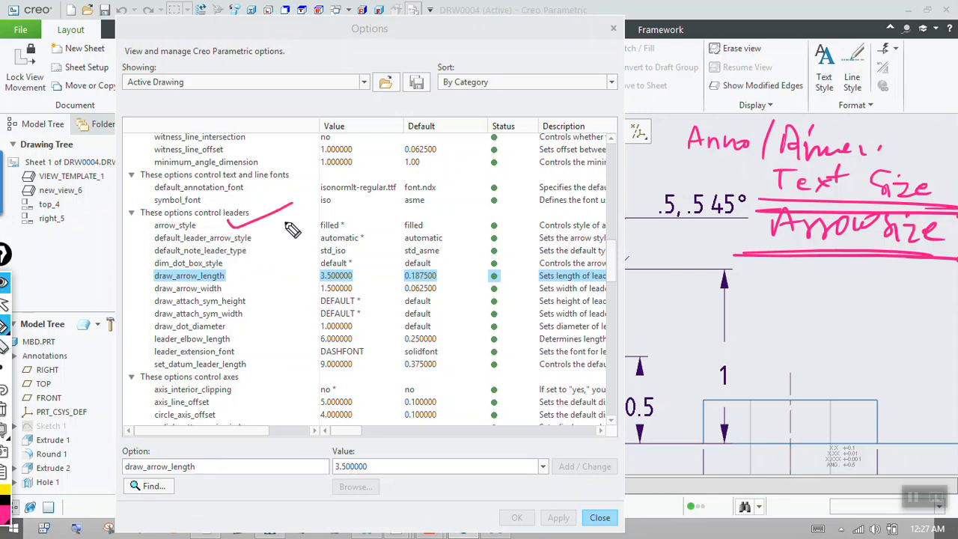
key("ctrl+shift+2")
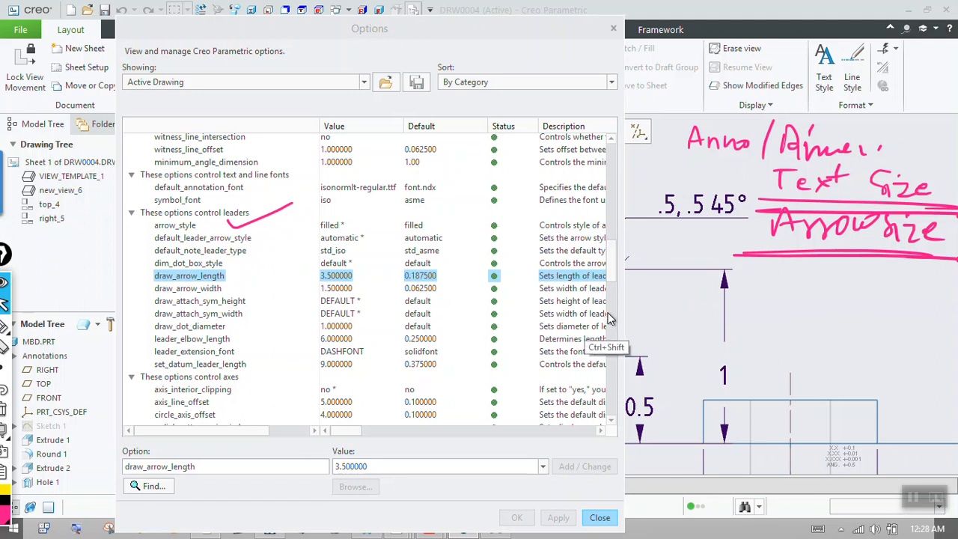
Annotate the upper arrowhead of the vertical 1 dimension with handwritten length 3.5 and width 1.5.
key("ctrl+shift+3")
mouse_move(720, 269)
left_mouse_down()
mouse_move(747, 267)
mouse_move(742, 288)
mouse_move(800, 273)
mouse_move(719, 291)
mouse_move(719, 312)
mouse_move(728, 307)
mouse_move(712, 338)
mouse_move(725, 337)
left_mouse_up()
left_click(770, 282)
left_click(720, 330)
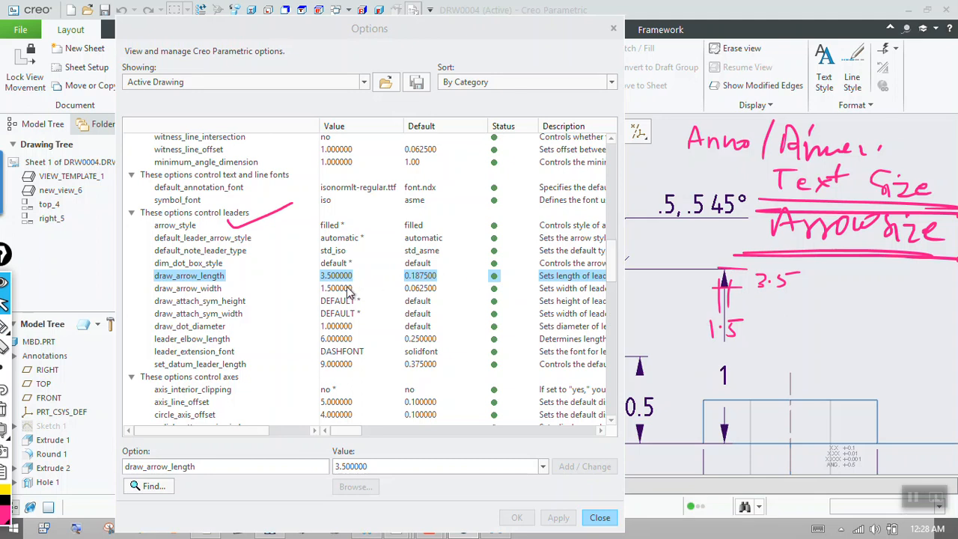
Set draw_arrow_length to 2 and draw_arrow_width to 1, apply them, and return to the drawing.
left_click(546, 467)
left_click(406, 468)
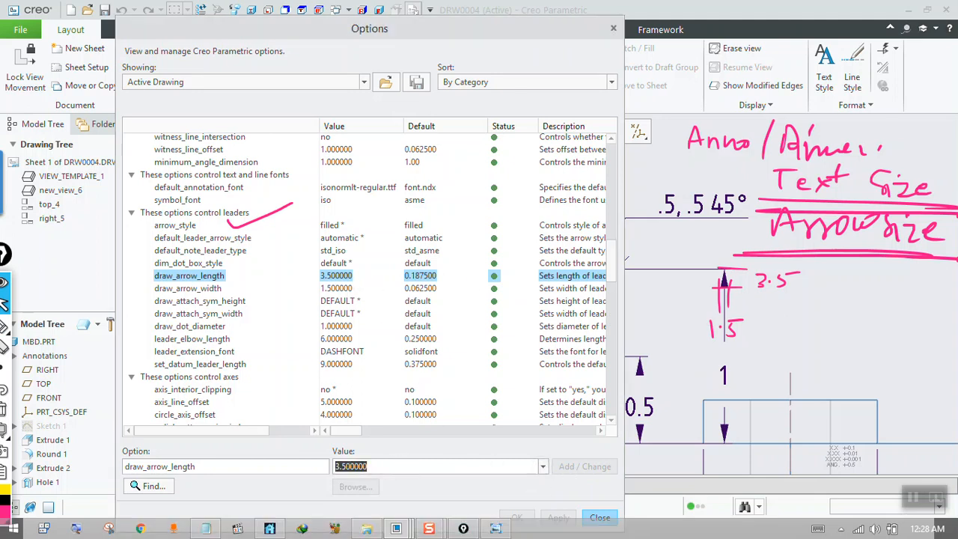
type("2")
left_click(584, 467)
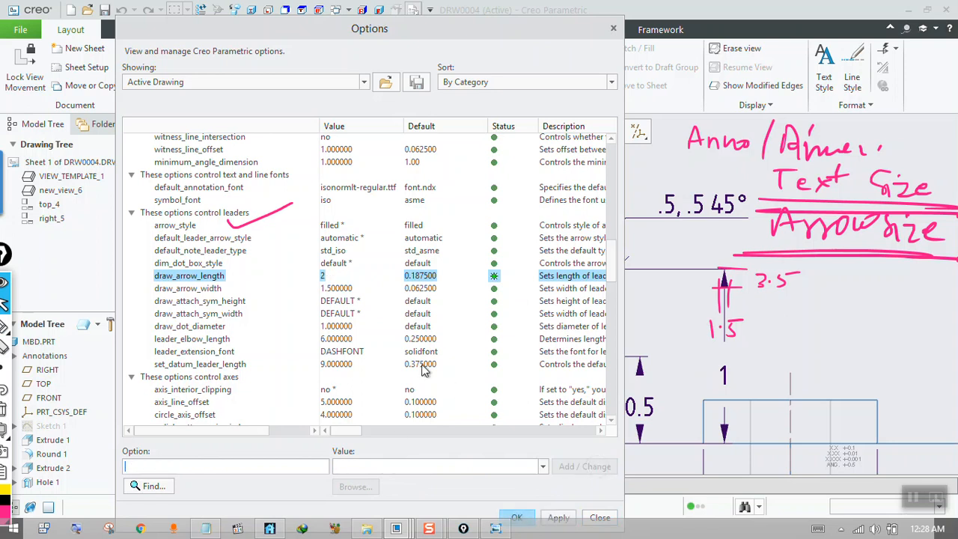
left_click(342, 290)
type("1")
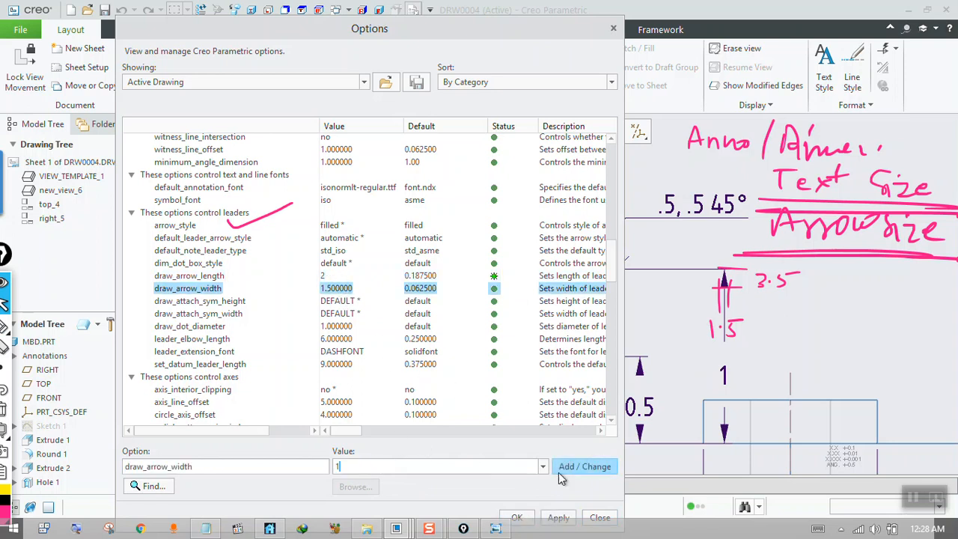
left_click(598, 468)
left_click(565, 518)
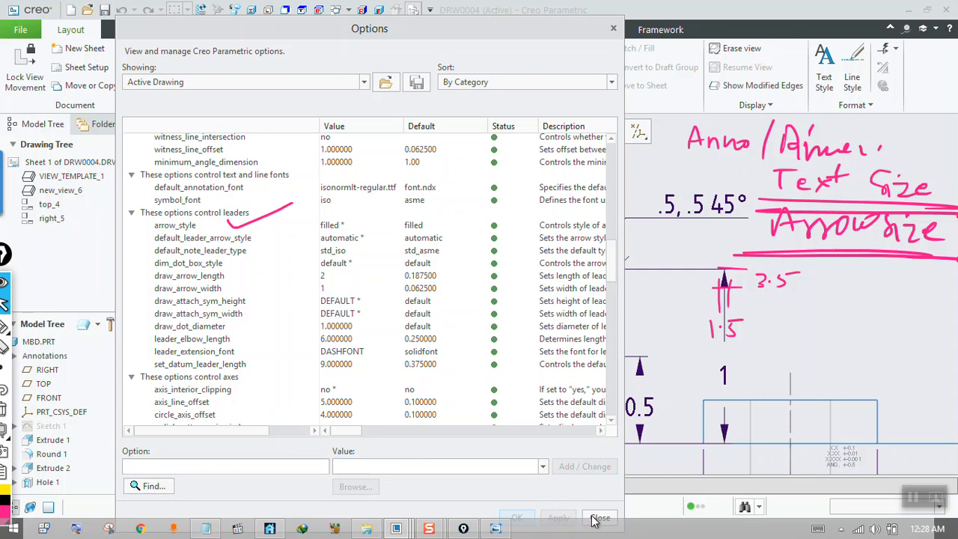
left_click(598, 518)
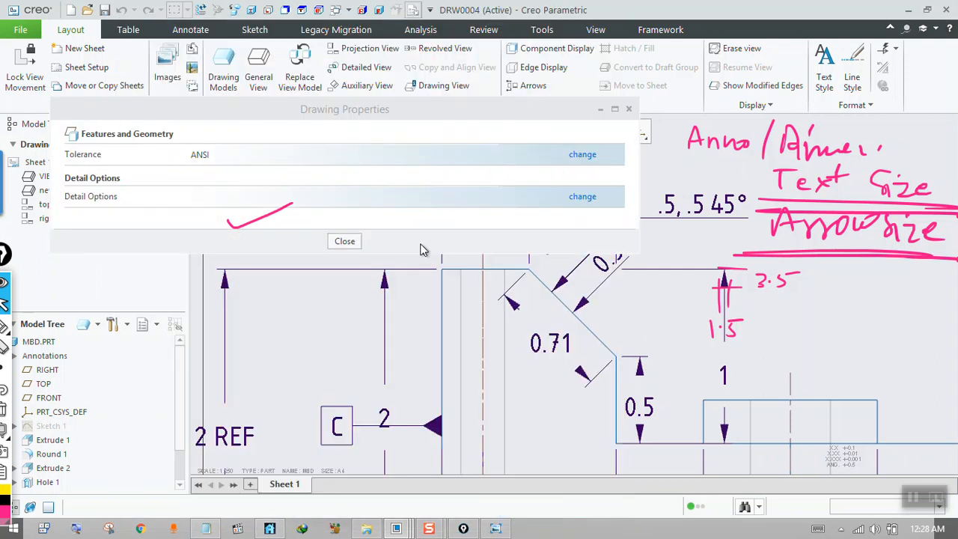
left_click(345, 241)
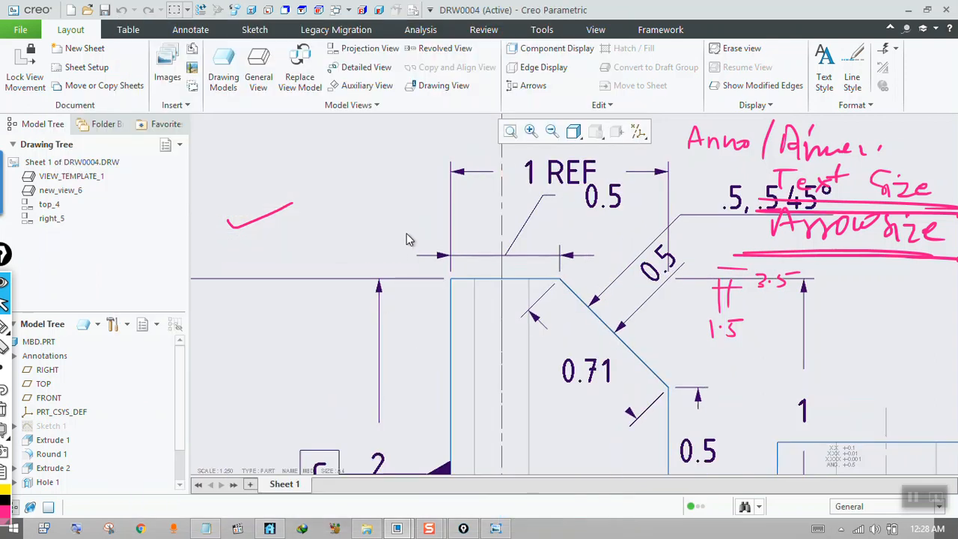
scroll(733, 314, "up", 1)
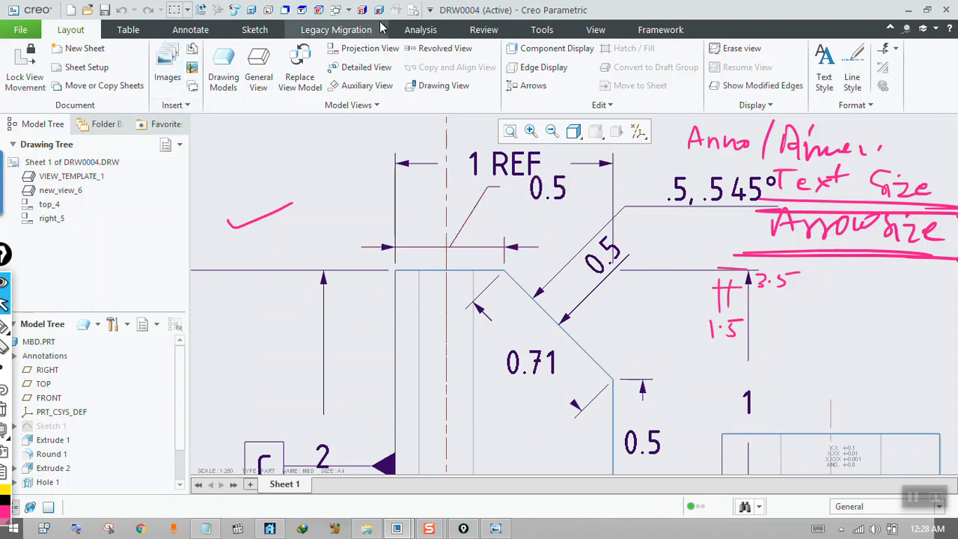
Set the drawing's text_height detail option to 2, apply it, and check the dimension text in the front view.
left_click(411, 11)
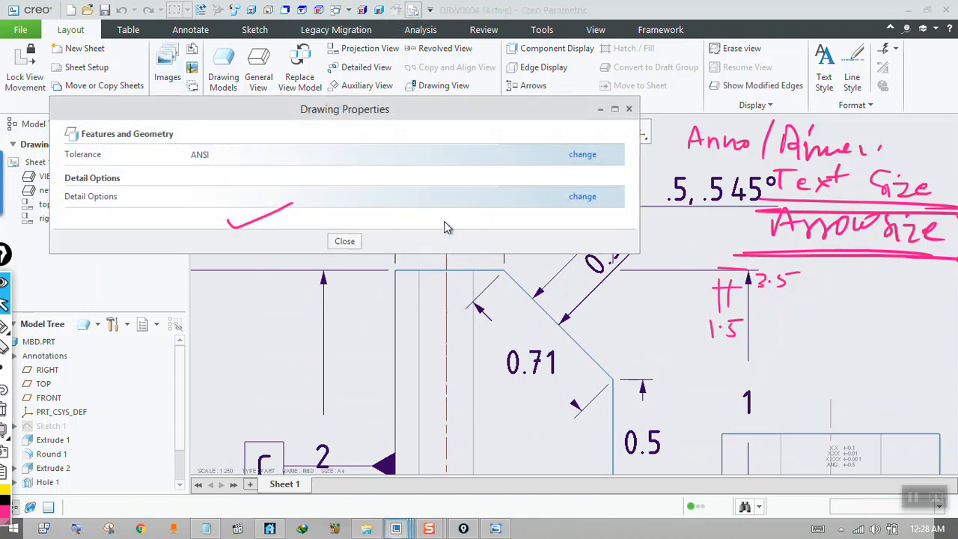
left_click(582, 196)
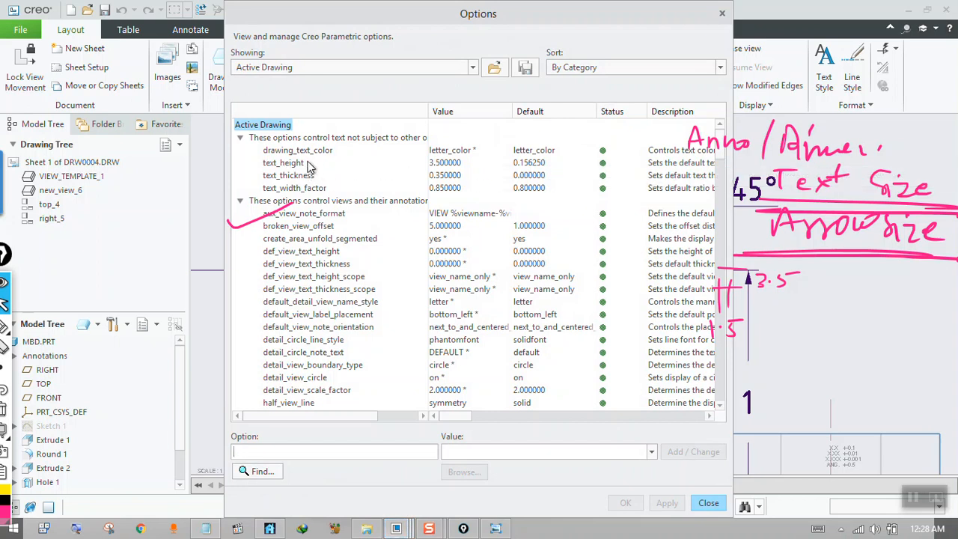
left_click(449, 166)
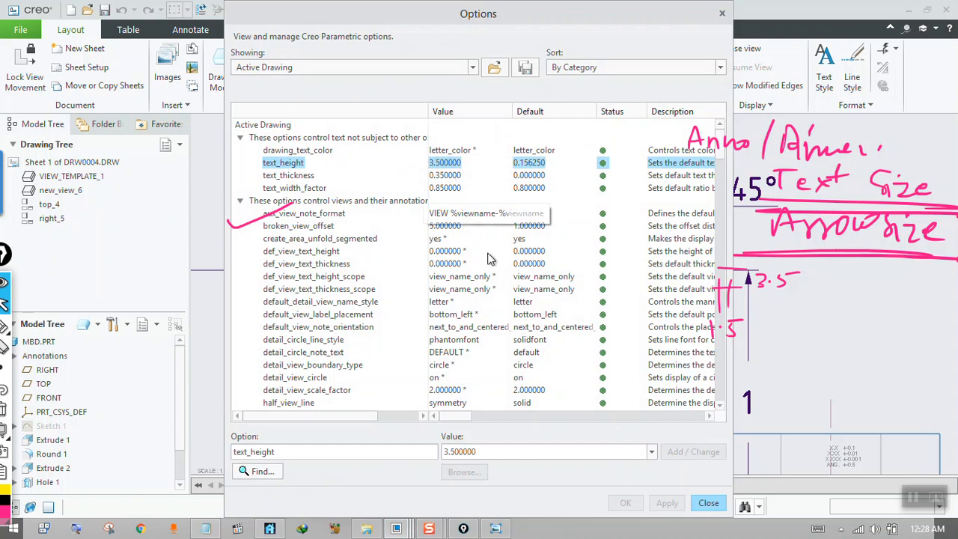
left_click(651, 453)
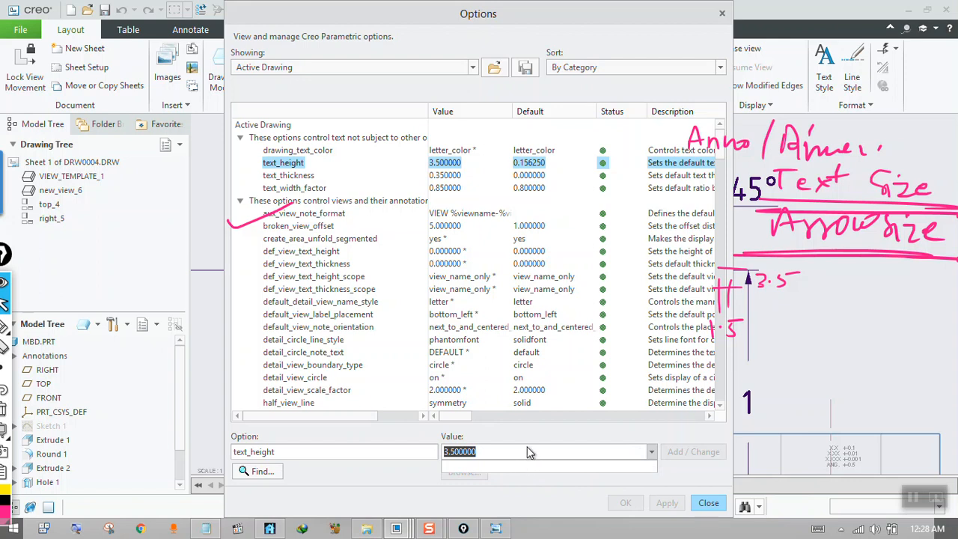
type("2")
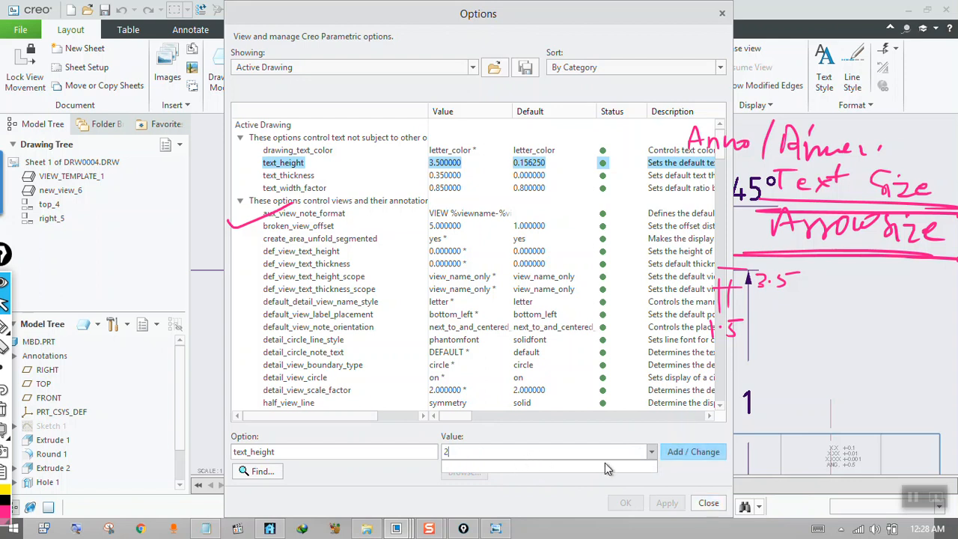
left_click(692, 457)
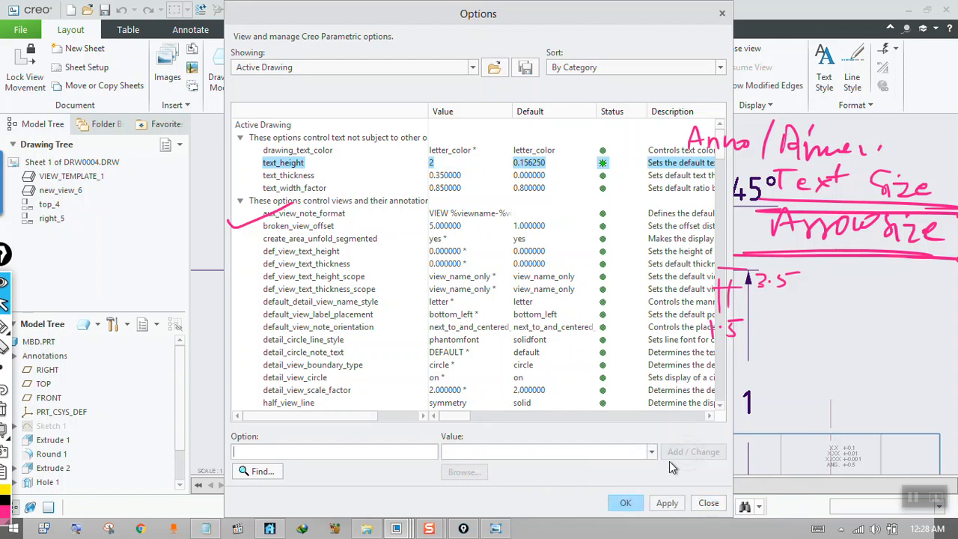
left_click(663, 503)
left_click(711, 506)
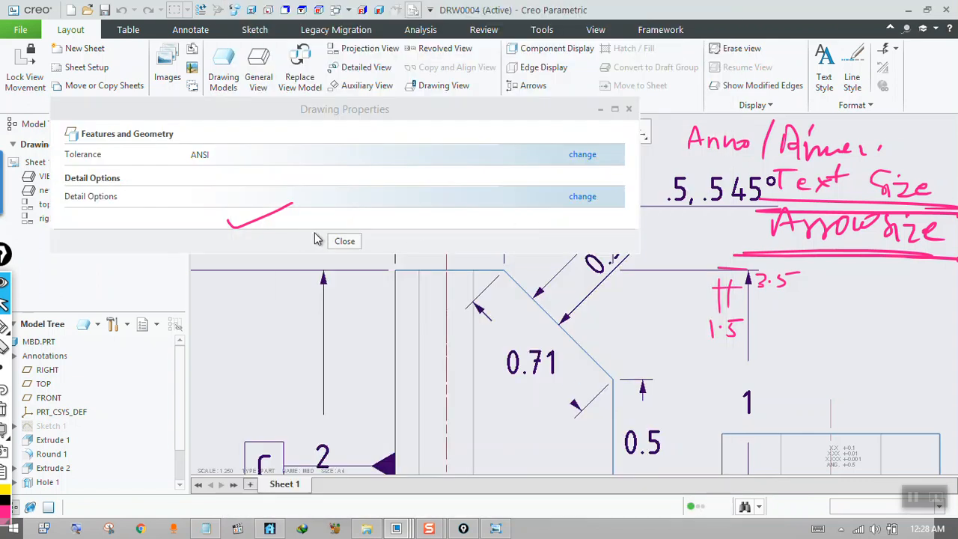
left_click(338, 242)
scroll(356, 259, "up", 2)
scroll(377, 283, "down", 1)
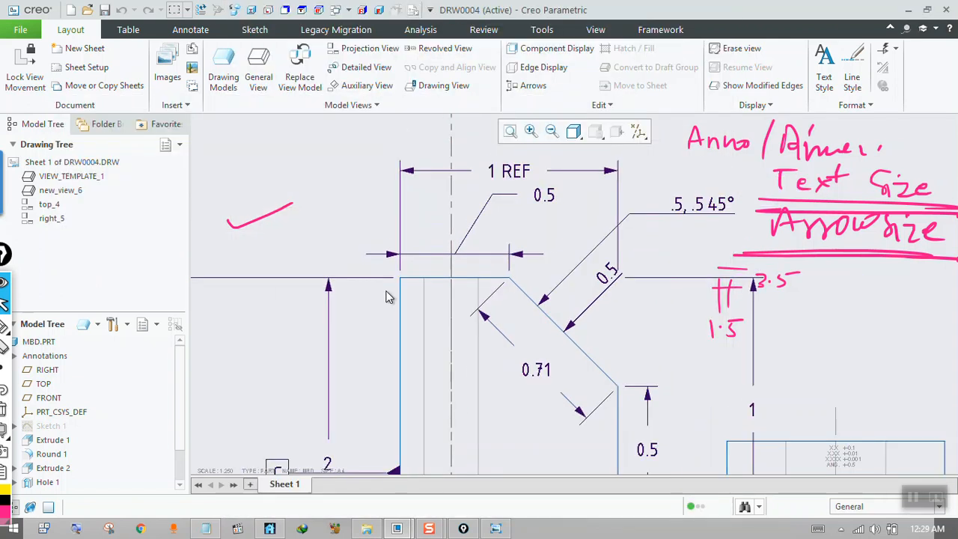
scroll(522, 220, "up", 1)
scroll(542, 204, "down", 1)
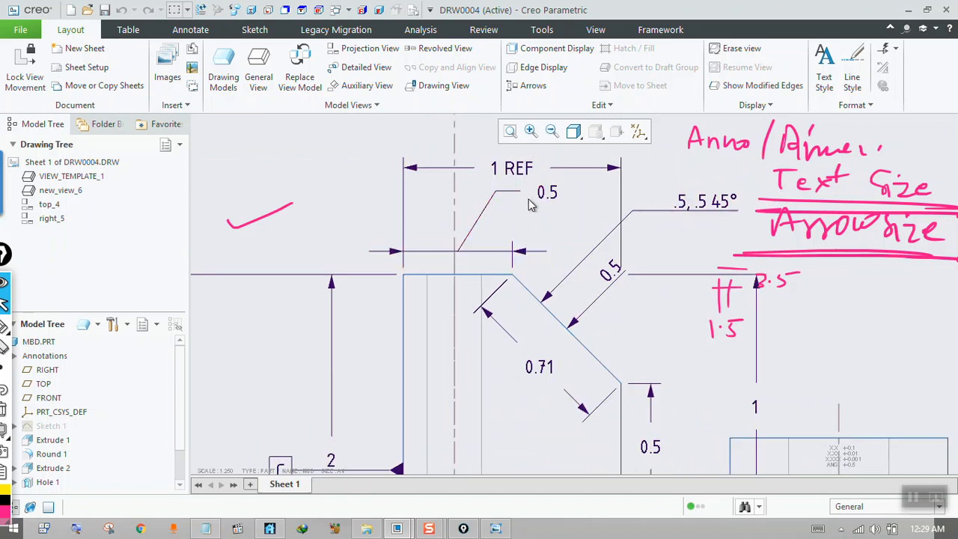
scroll(420, 277, "down", 2)
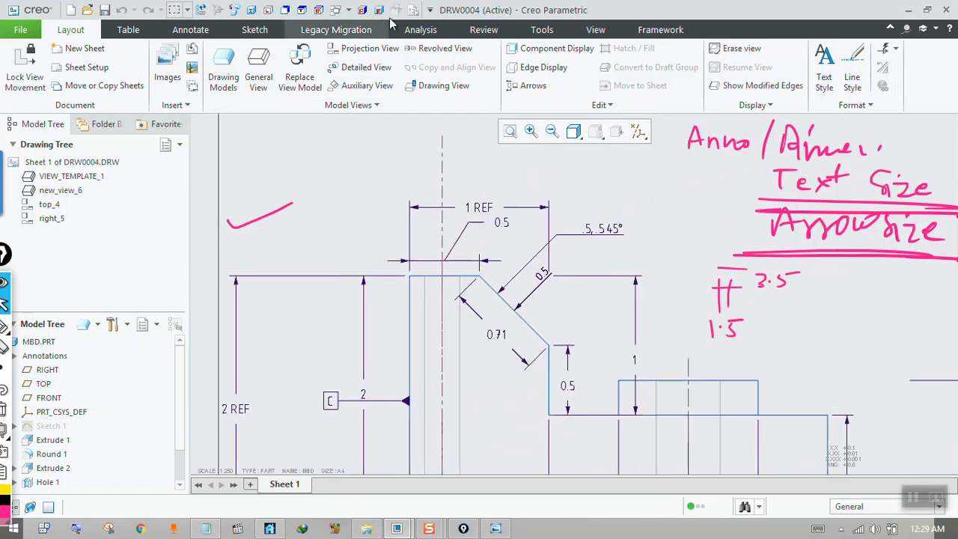
Open the drawing's detail options and collapse the category for text not subject to other options.
left_click(413, 12)
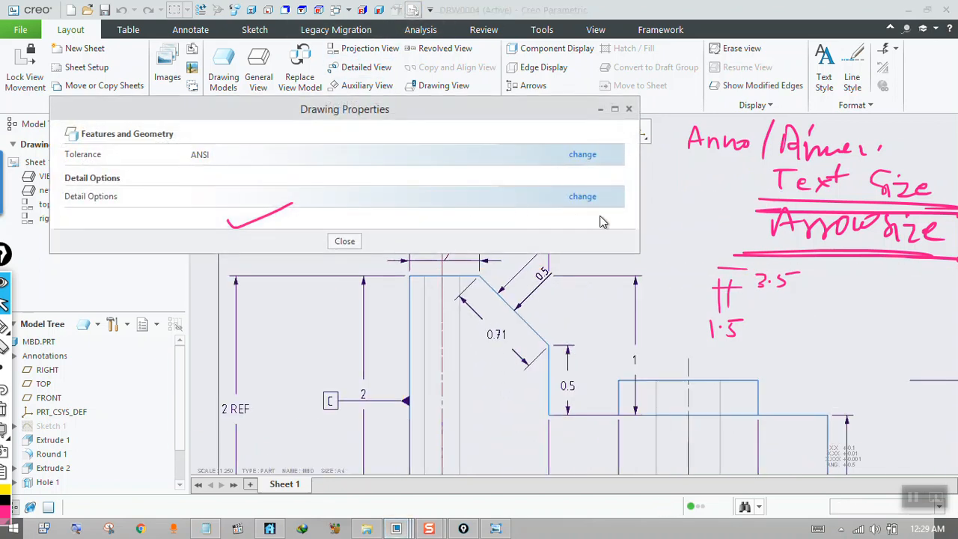
left_click(581, 197)
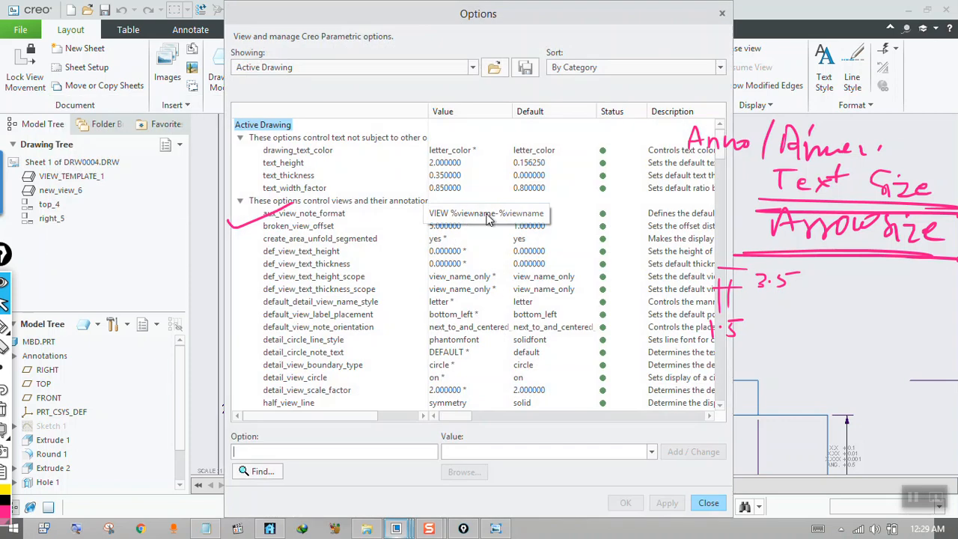
left_click(240, 138)
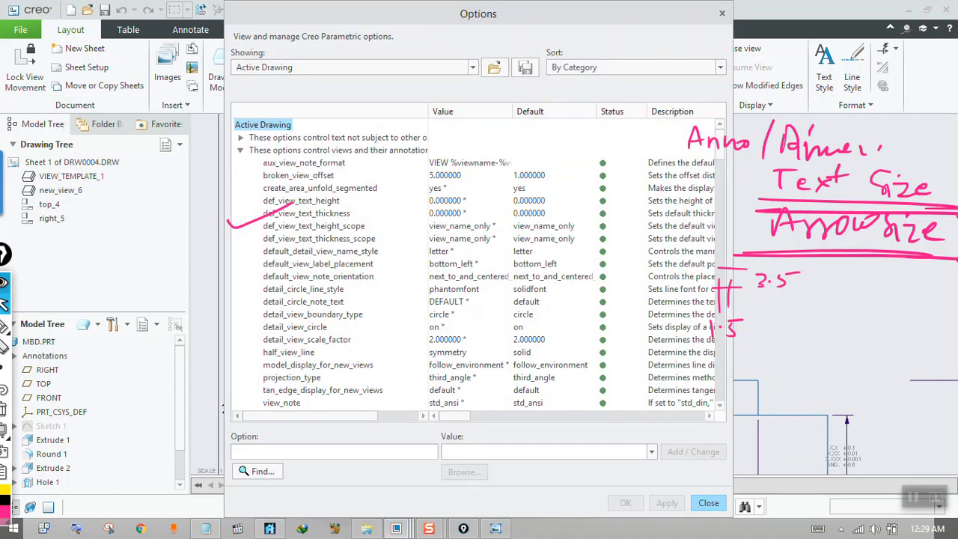
Clear the handwritten marks from the screen and skim the detail option categories through to the miscellaneous options.
left_click(4, 283)
left_click_drag(716, 136, 719, 397)
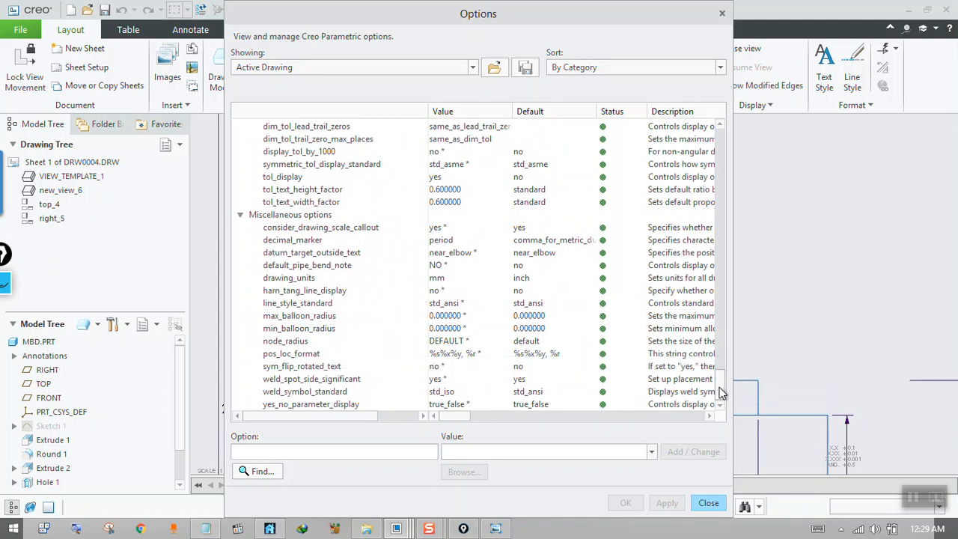
left_click_drag(720, 385, 717, 305)
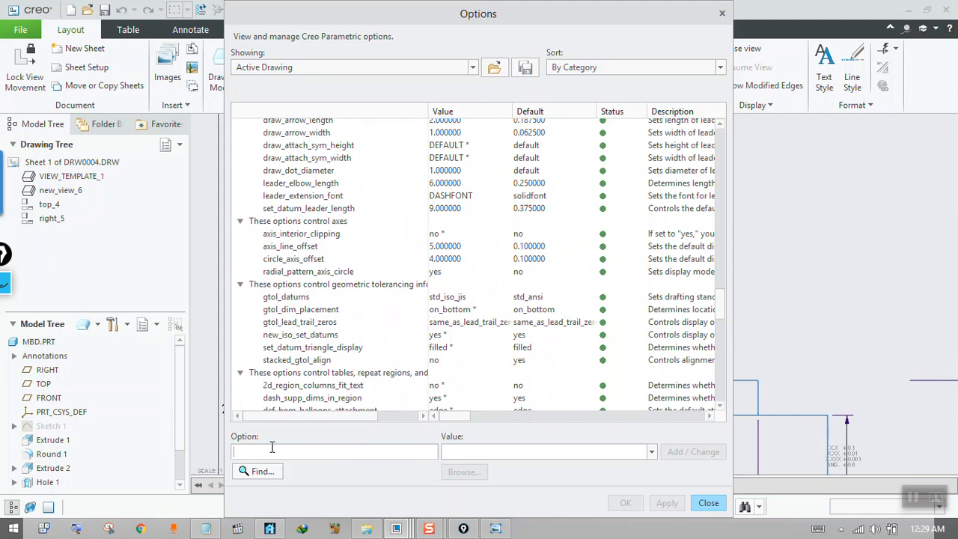
Search the detail options for text_height, select tol_text_height_factor among the matches, and close the search.
type("text_height")
left_click(269, 472)
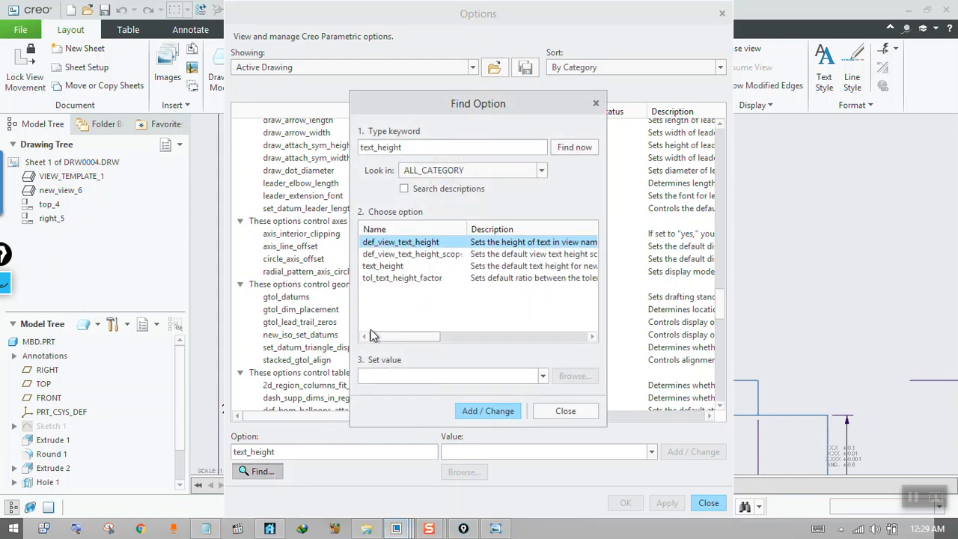
left_click(402, 278)
left_click(596, 103)
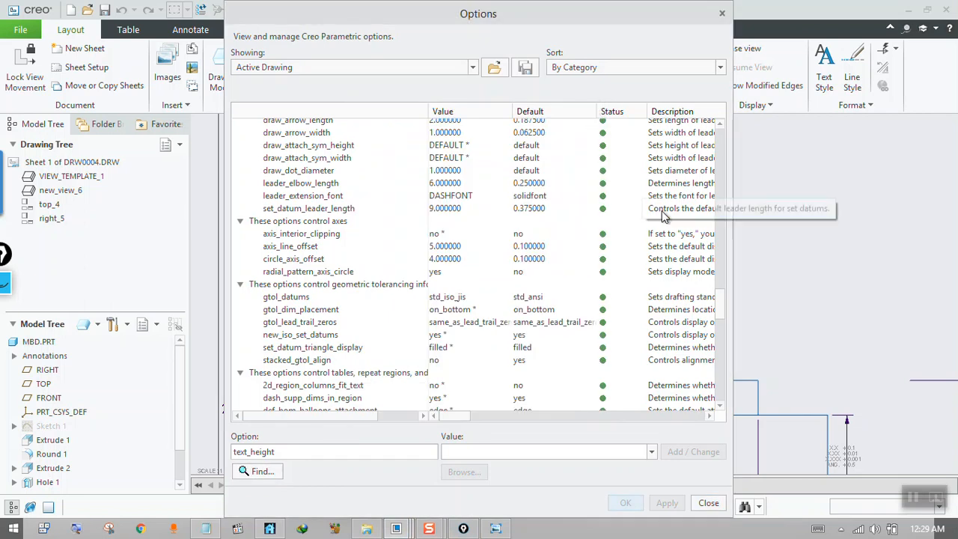
Expand the category for text not subject to other options and review drawing_text_color, text_height, text_thickness and text_width_factor.
left_click_drag(719, 303, 719, 133)
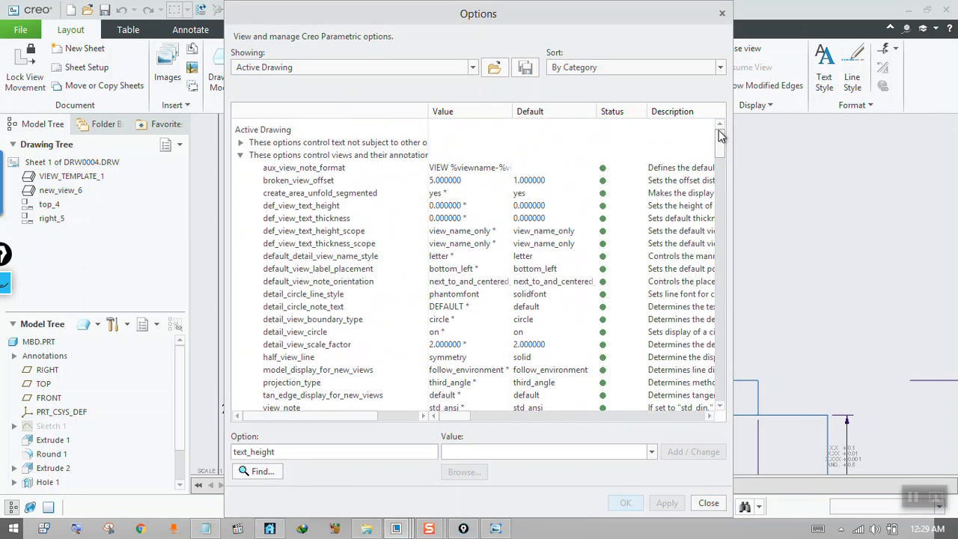
left_click(246, 139)
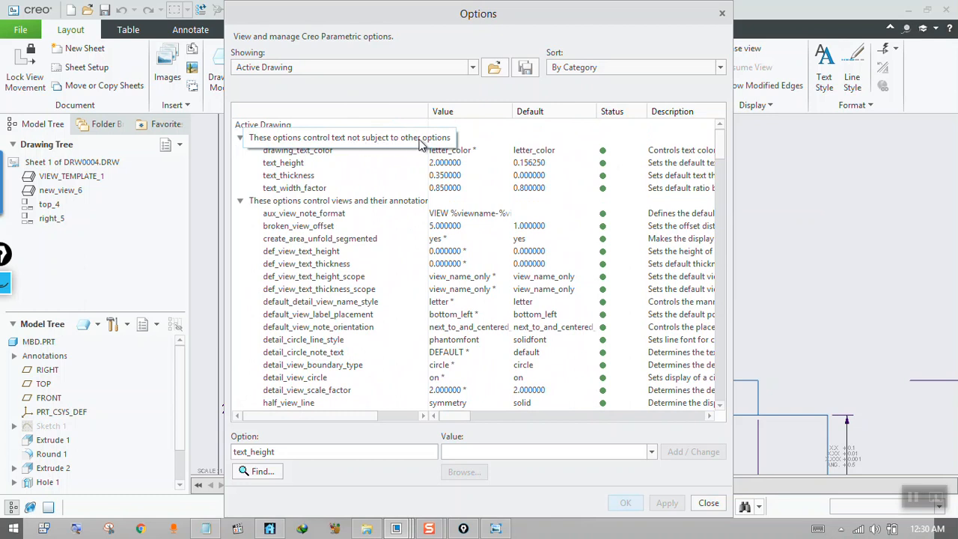
left_click(295, 150)
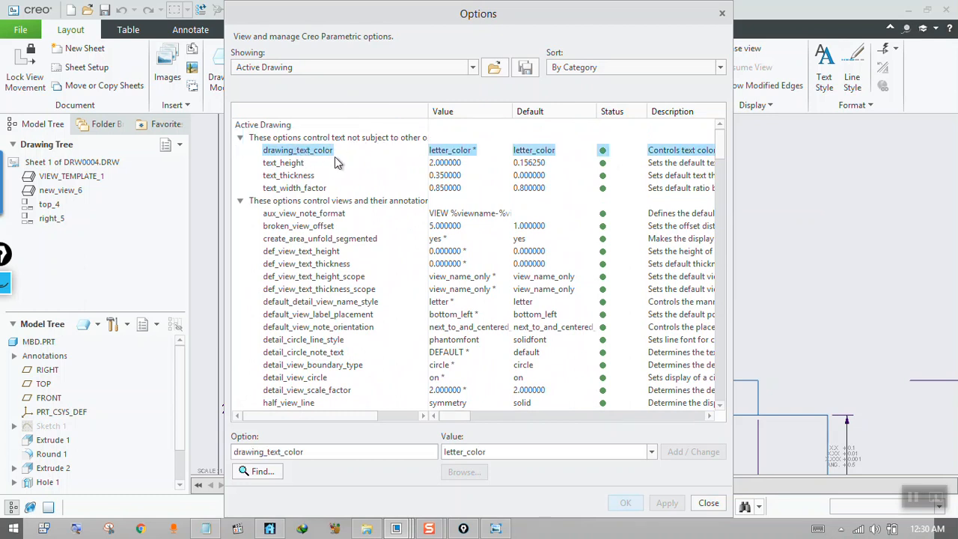
left_click(314, 163)
left_click(296, 176)
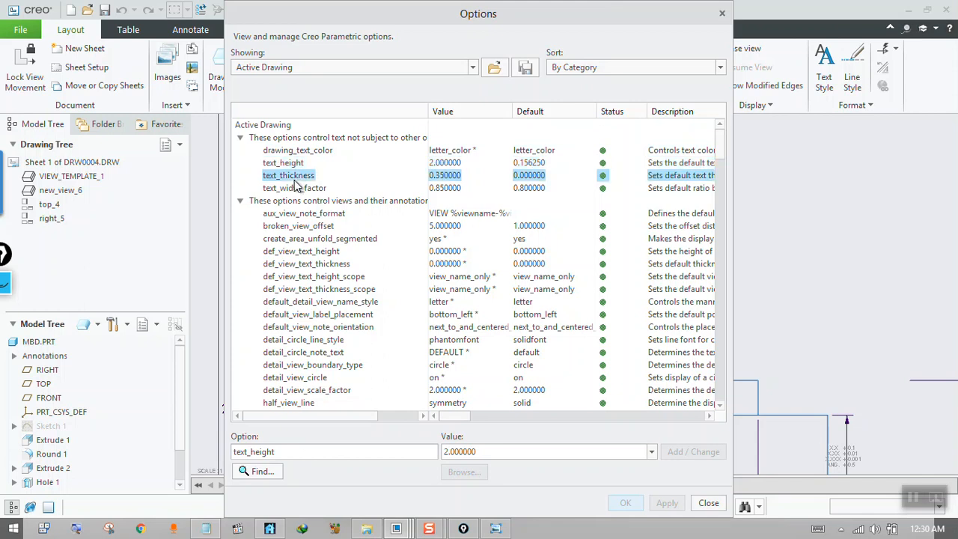
left_click(297, 188)
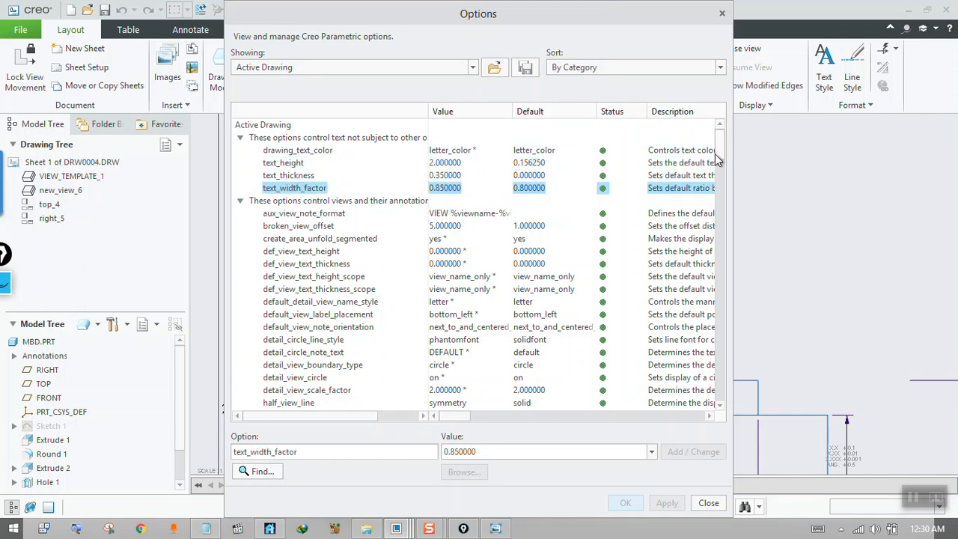
Examine the detail options that control cross sections, solids shown in views, and dimensions.
scroll(715, 160, "down", 3)
scroll(714, 160, "up", 3)
scroll(712, 159, "down", 9)
scroll(710, 193, "down", 2)
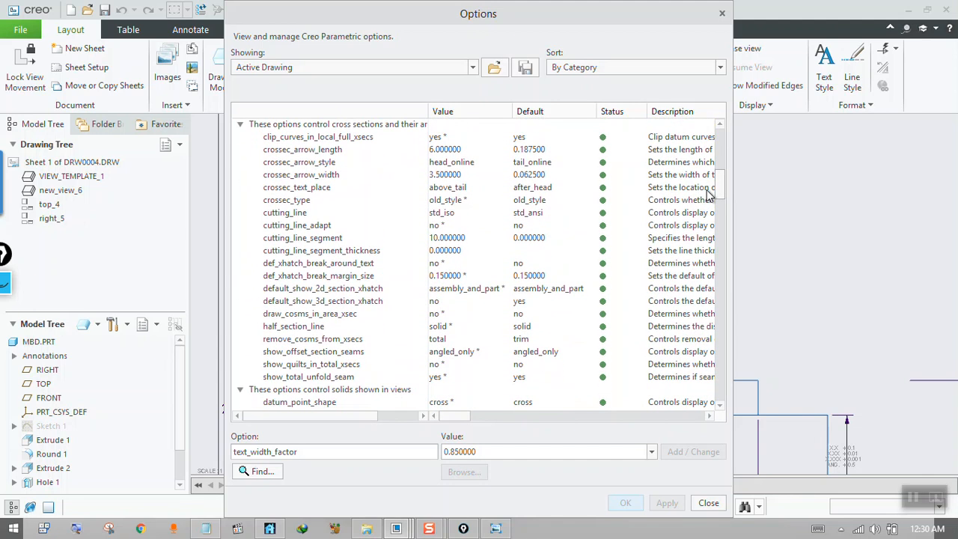
scroll(710, 194, "up", 1)
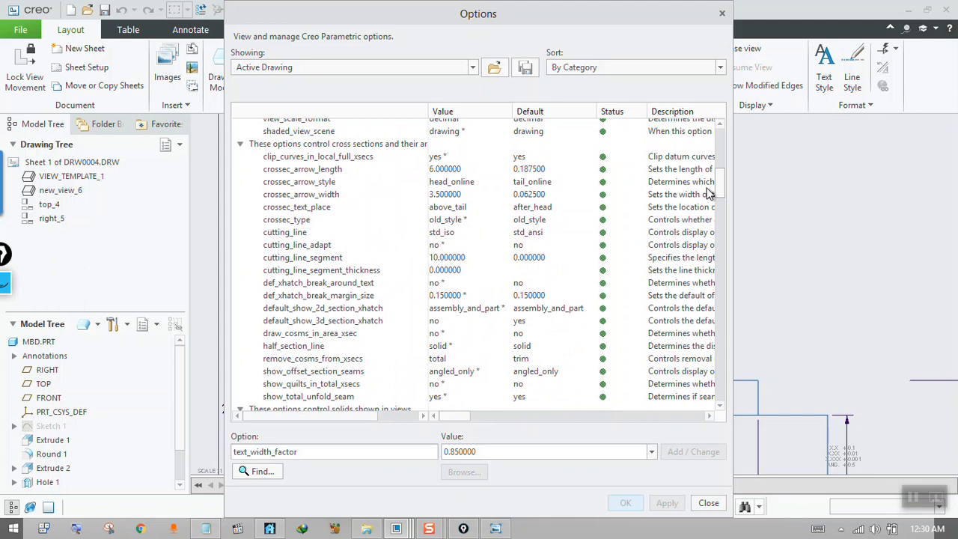
scroll(709, 192, "down", 5)
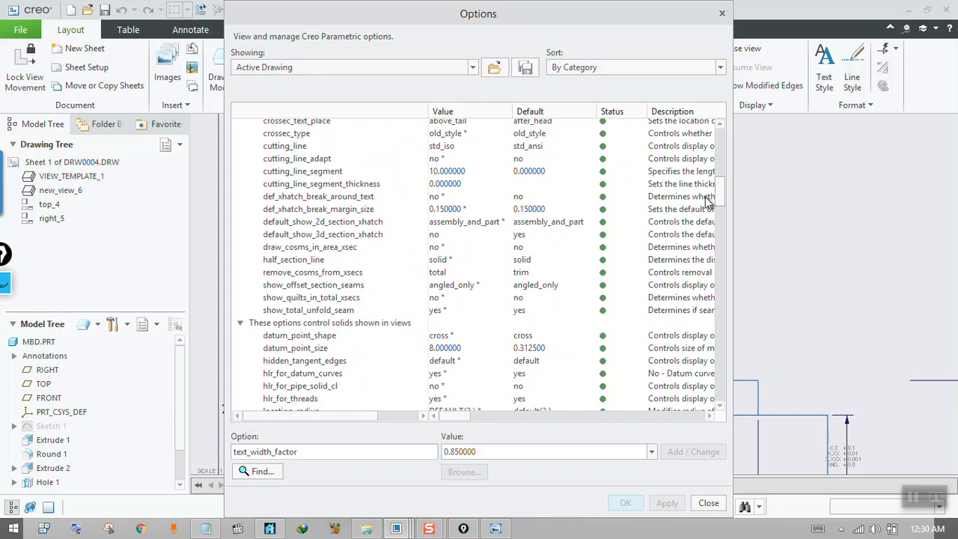
scroll(705, 215, "down", 7)
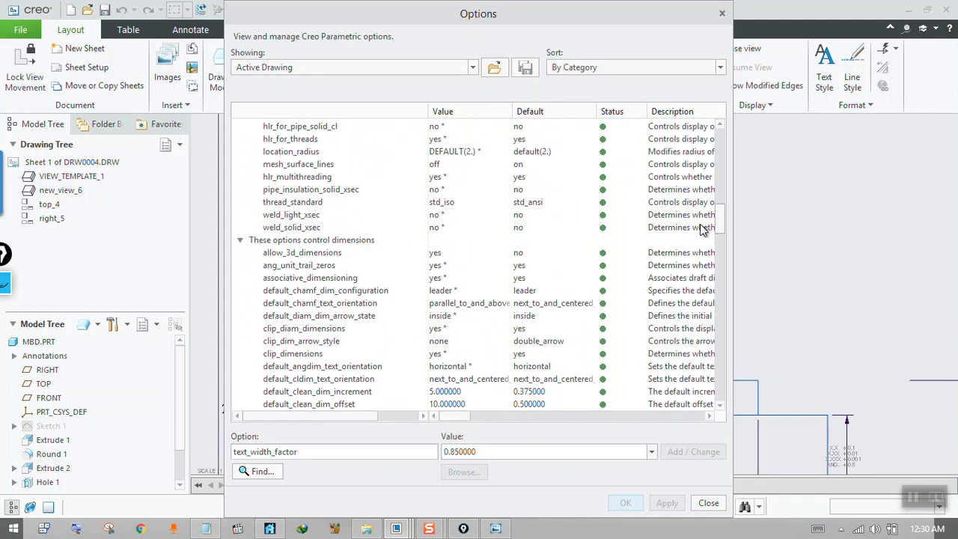
scroll(698, 240, "down", 4)
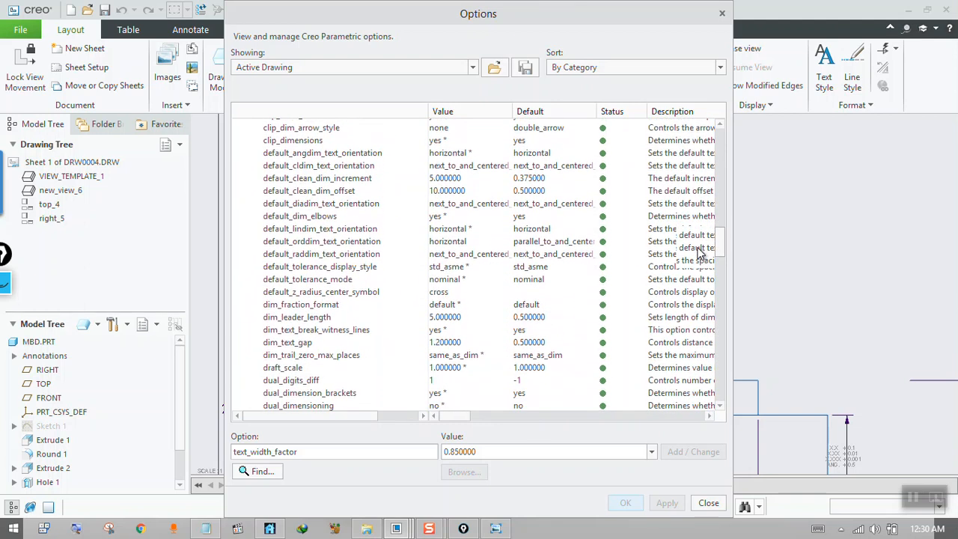
scroll(700, 259, "down", 1)
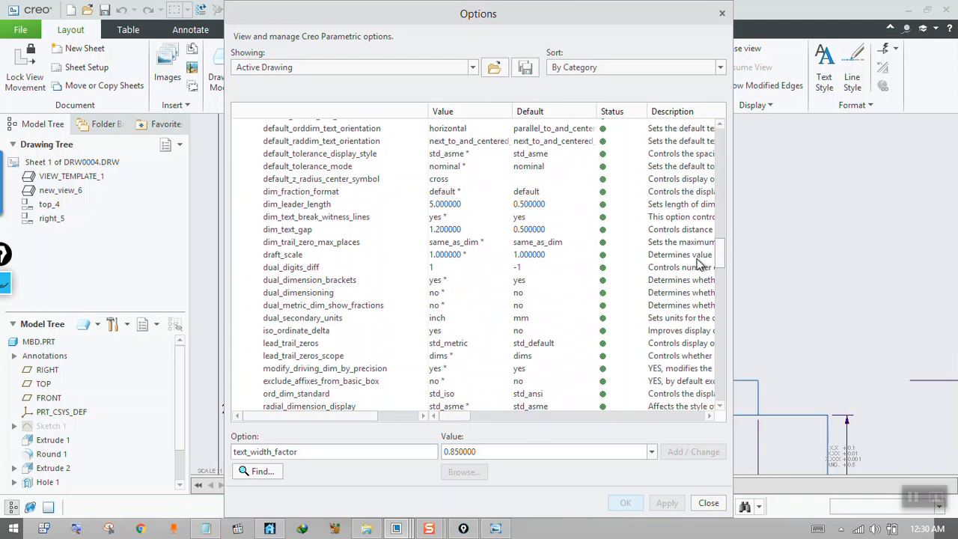
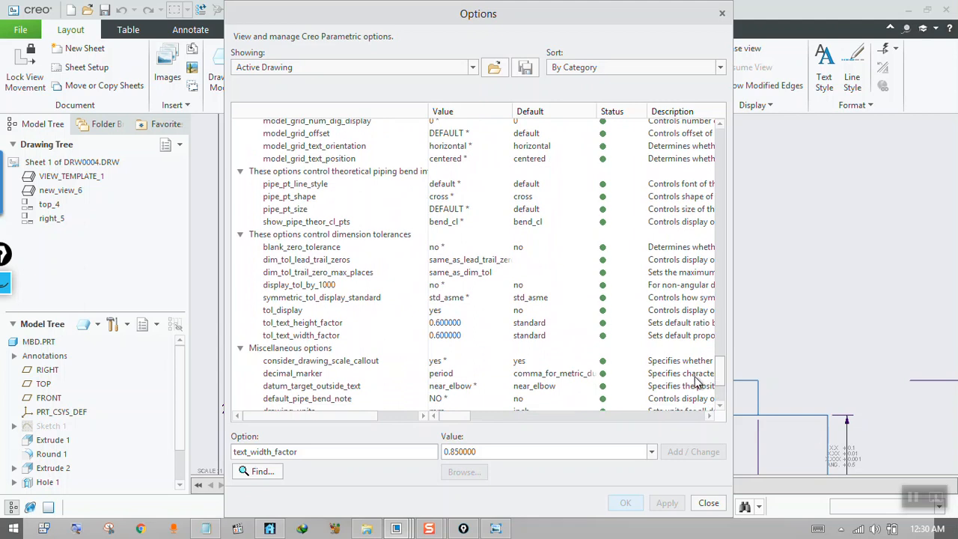
Collapse the detail option categories for miscellaneous options, dimension tolerances, theoretical piping bend intersections, model grids and layers.
scroll(400, 294, "up", 1)
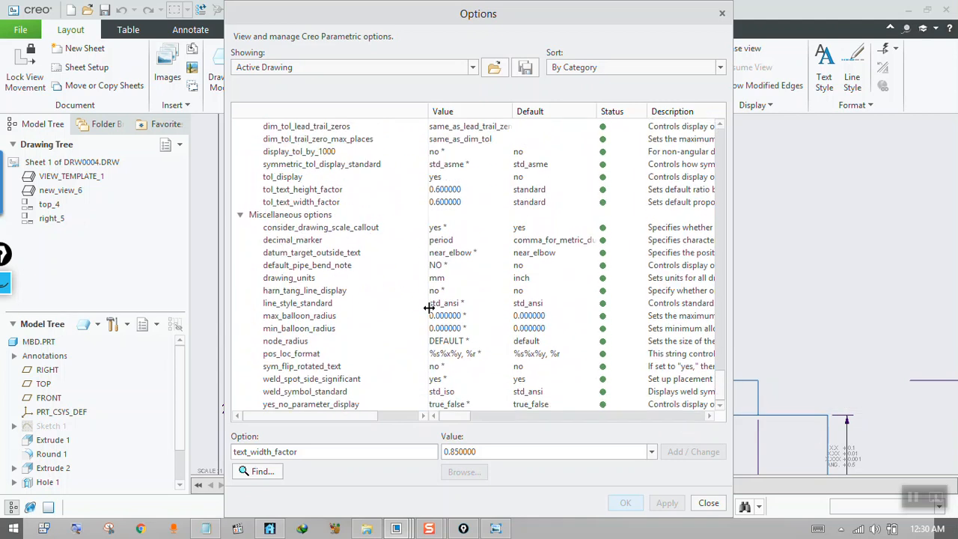
left_click(240, 215)
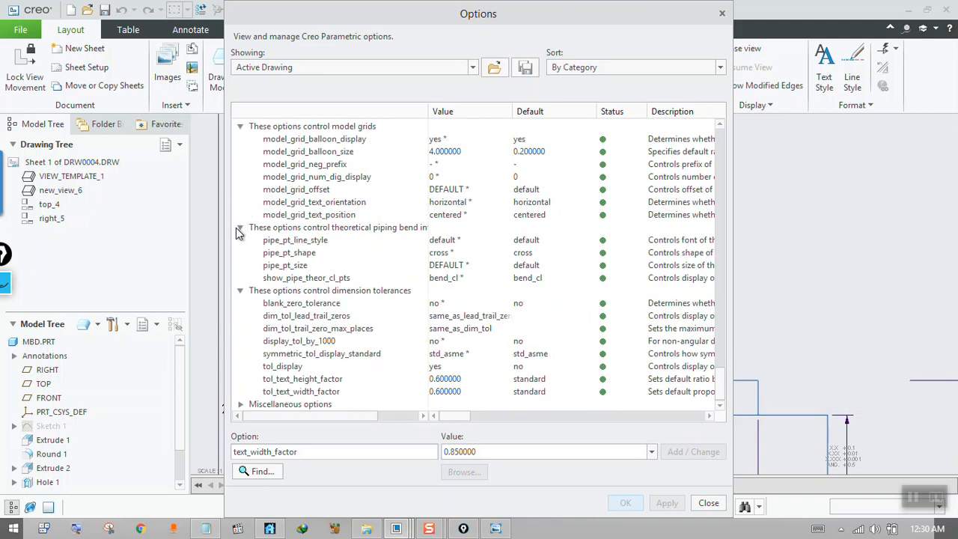
left_click(245, 291)
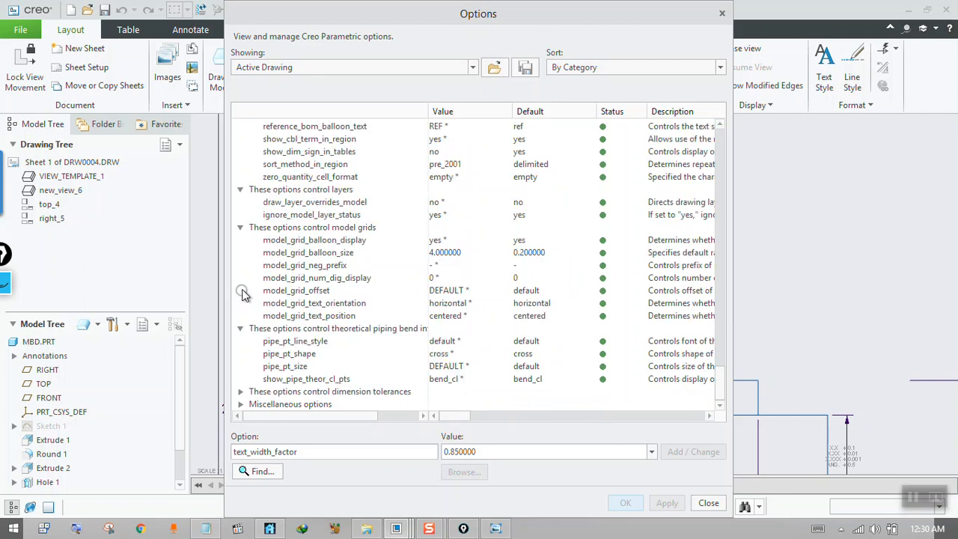
left_click(241, 327)
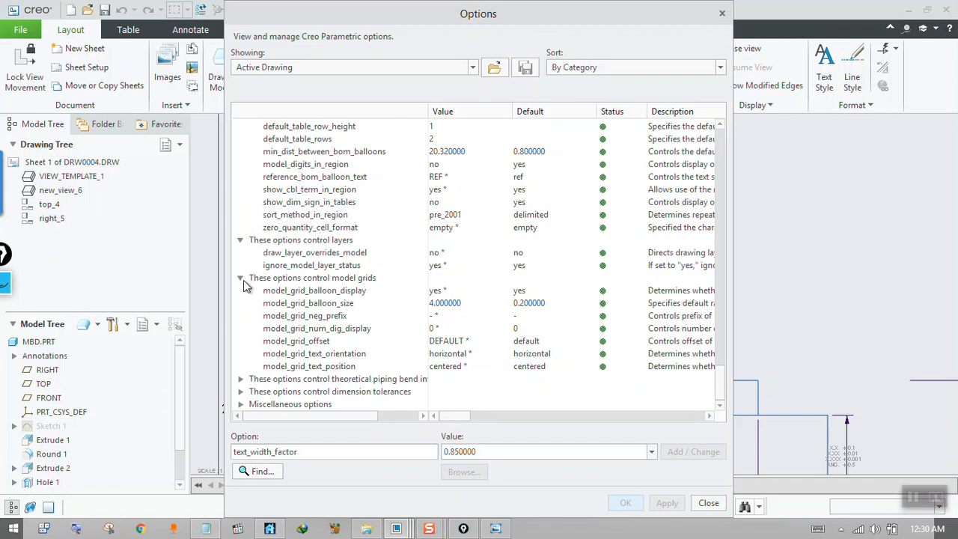
left_click(240, 282)
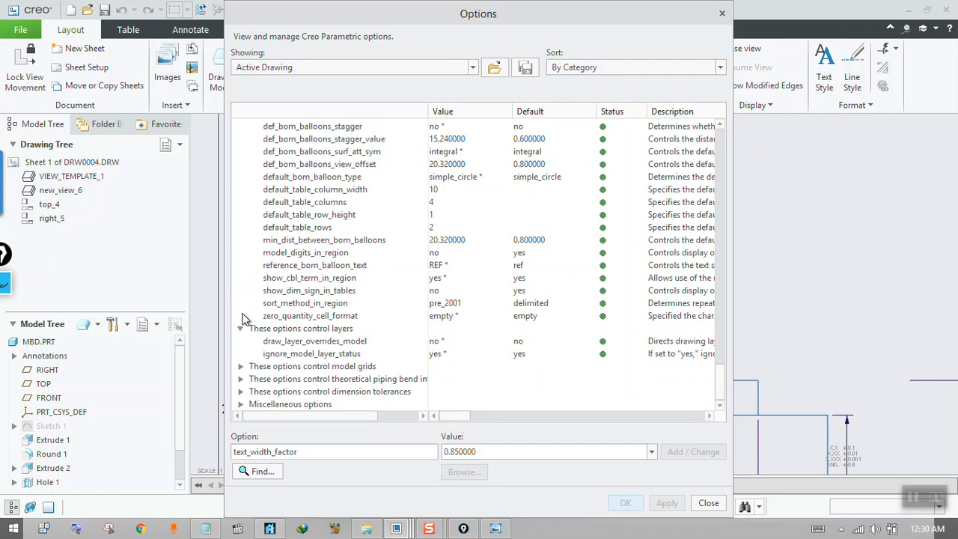
left_click(241, 328)
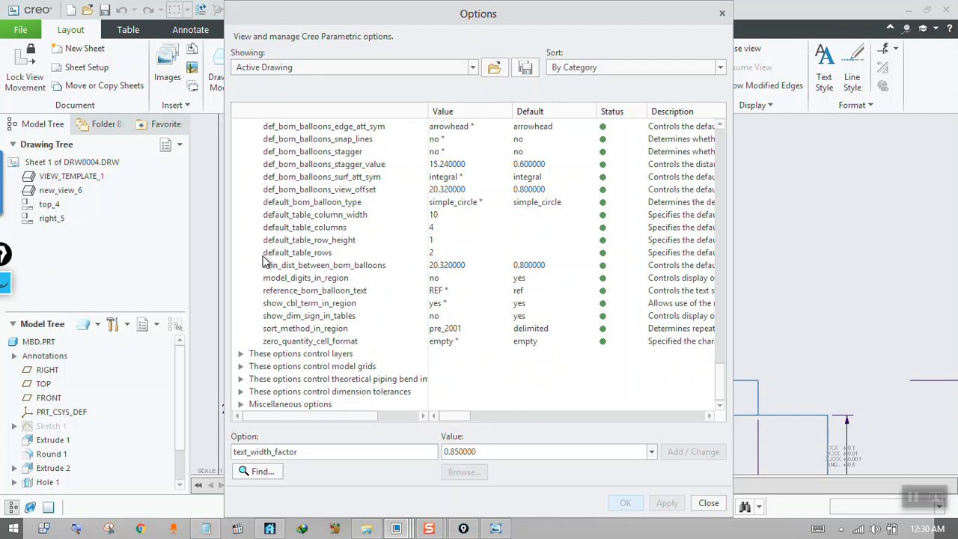
Set the text_height detail option to 5, apply it, and check the dimension text on the drawing sheet.
left_click(719, 187)
left_click_drag(726, 295, 685, 148)
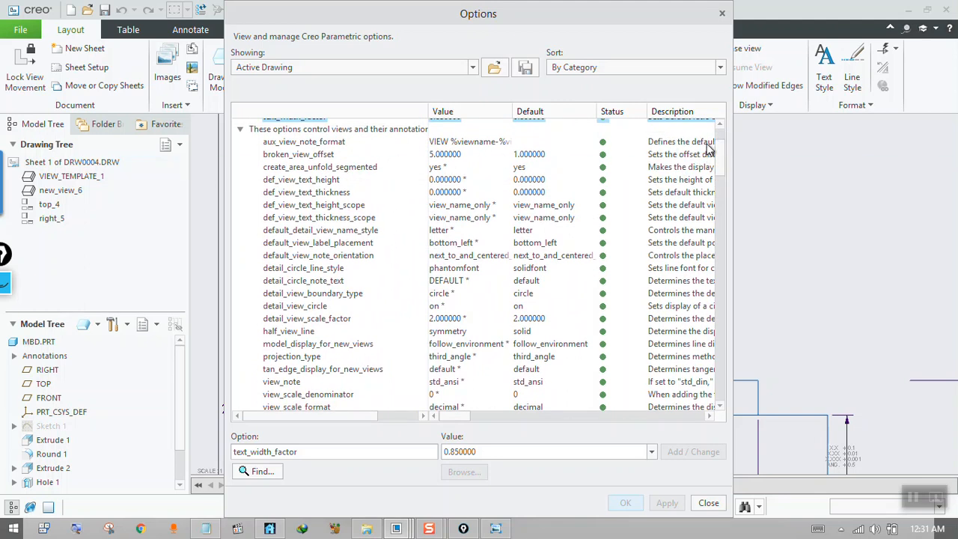
left_click_drag(725, 157, 720, 140)
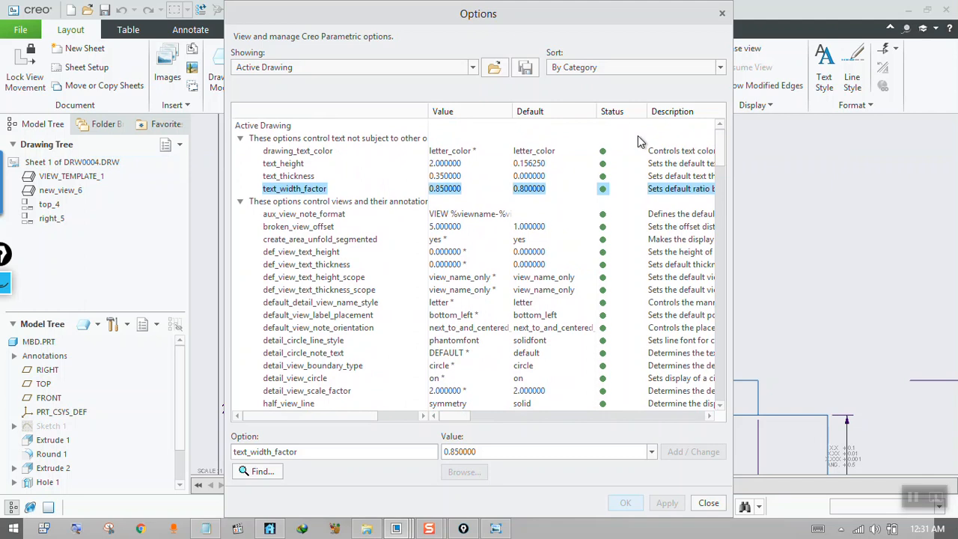
left_click(460, 166)
double_click(491, 452)
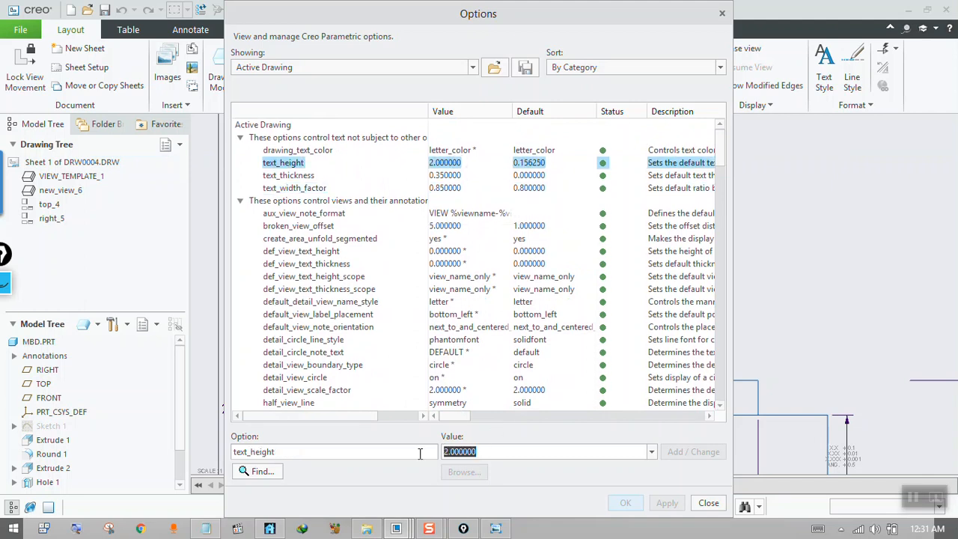
type("5")
left_click(693, 451)
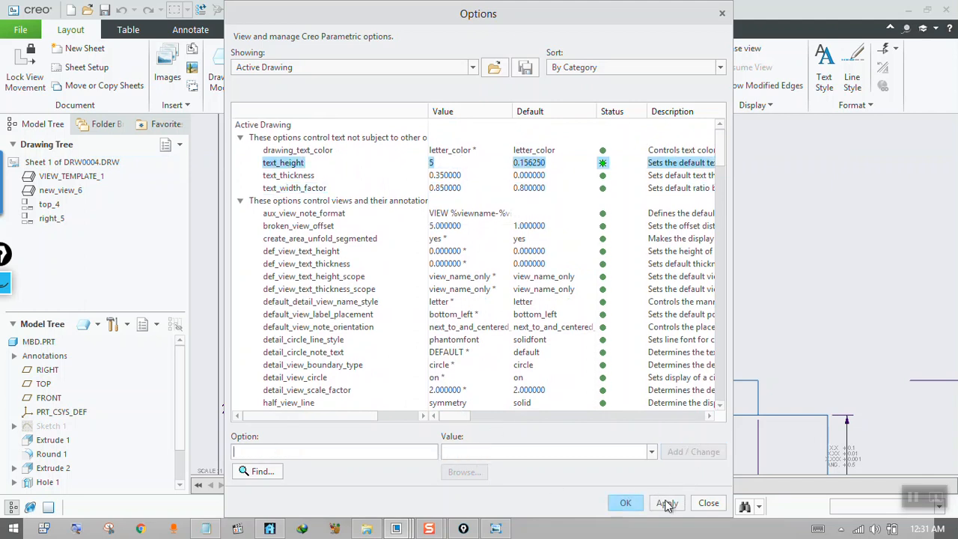
left_click(667, 504)
left_click(707, 504)
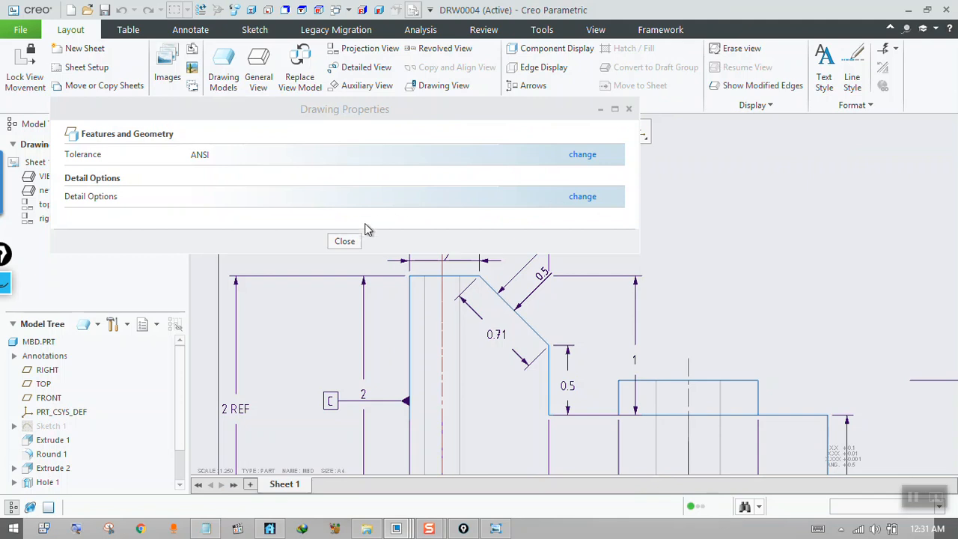
left_click(345, 240)
scroll(423, 278, "down", 3)
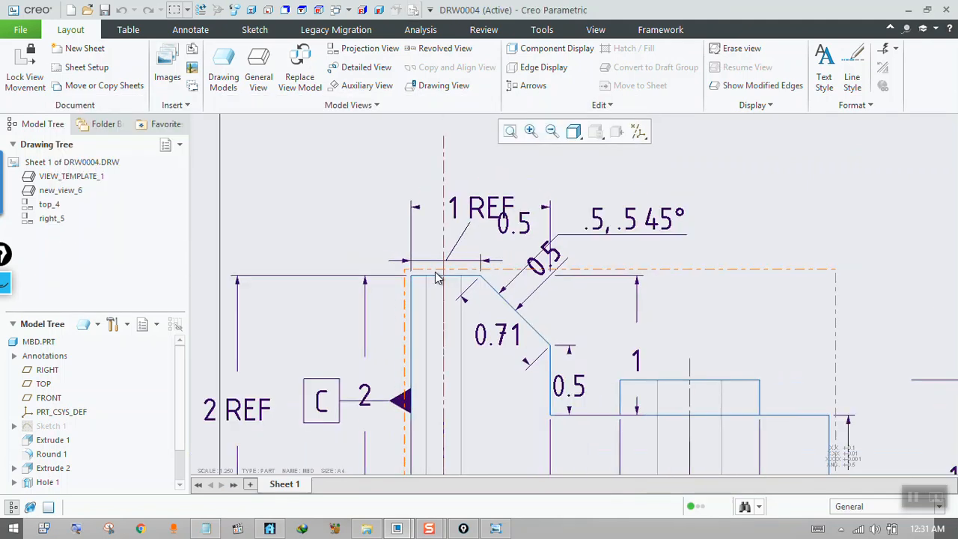
scroll(455, 282, "up", 1)
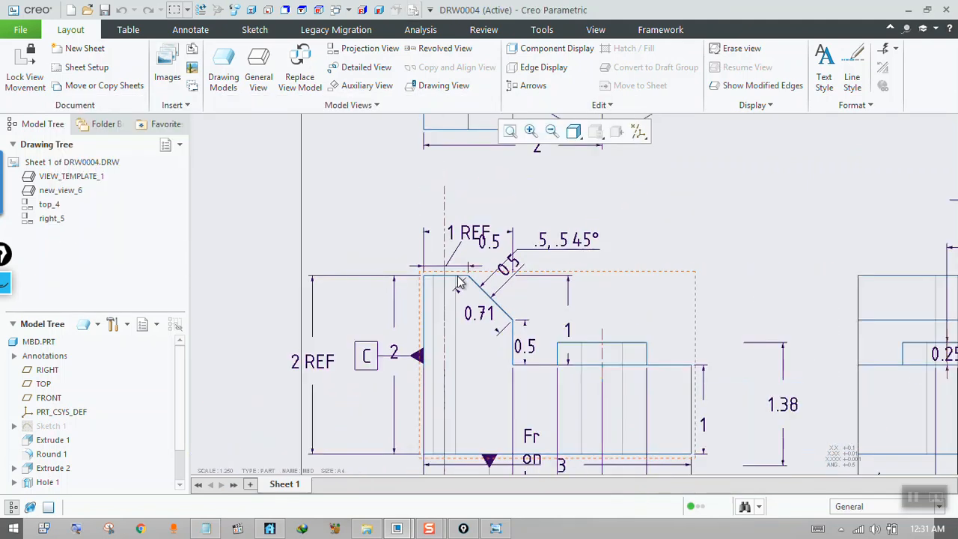
Reopen the drawing's detail options, set text_height to 10, and apply the change to the sheet.
left_click(413, 10)
left_click(583, 197)
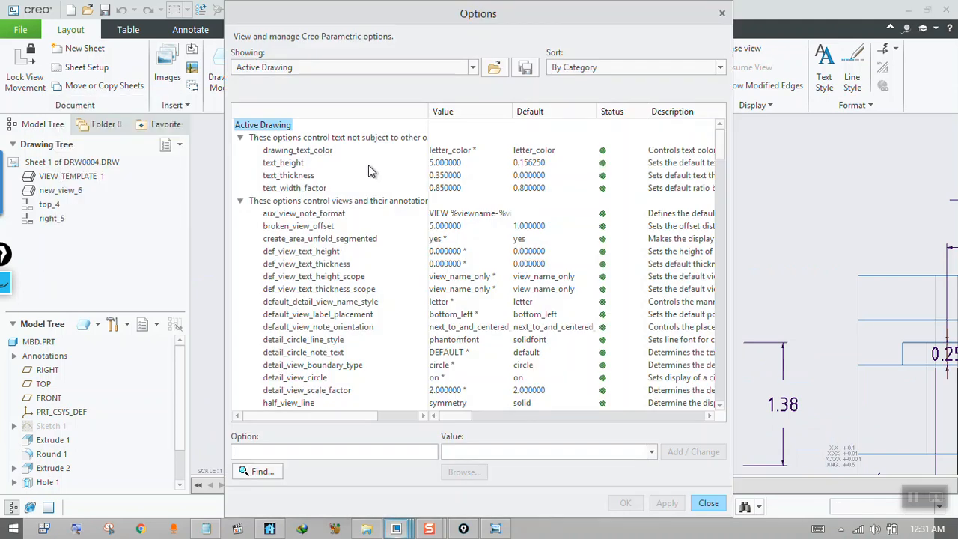
left_click(445, 164)
double_click(458, 452)
left_click_drag(602, 13, 384, 42)
type("10")
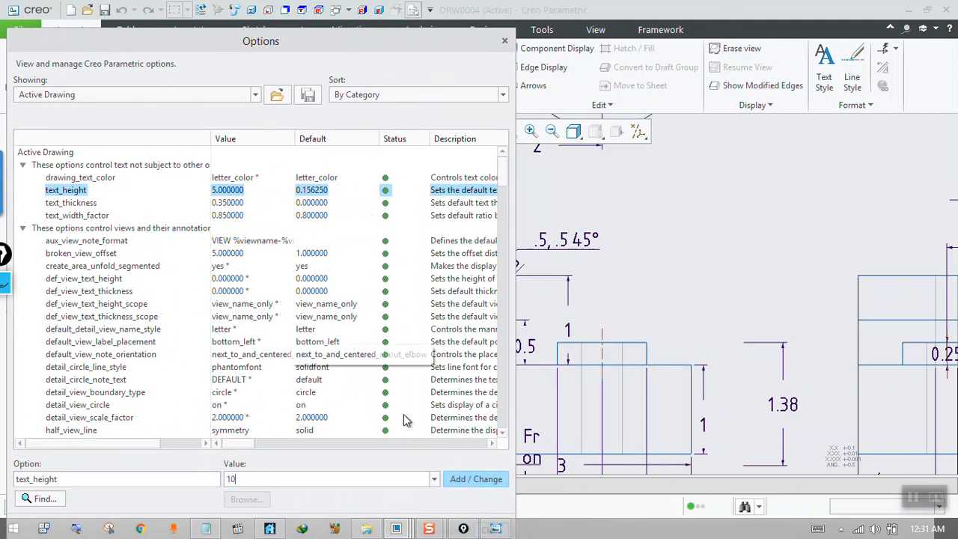
left_click(458, 483)
left_click_drag(451, 51, 445, 31)
left_click(444, 511)
left_click(482, 511)
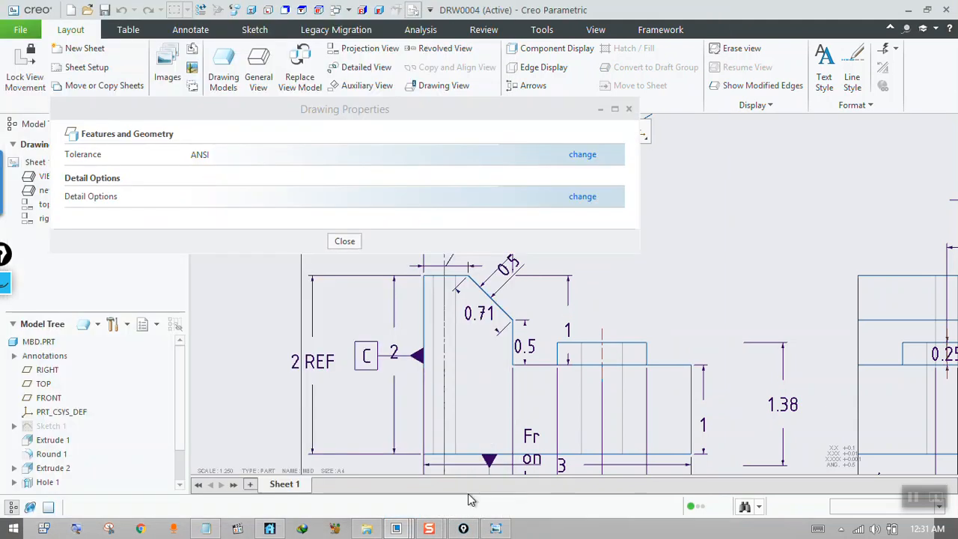
left_click(350, 244)
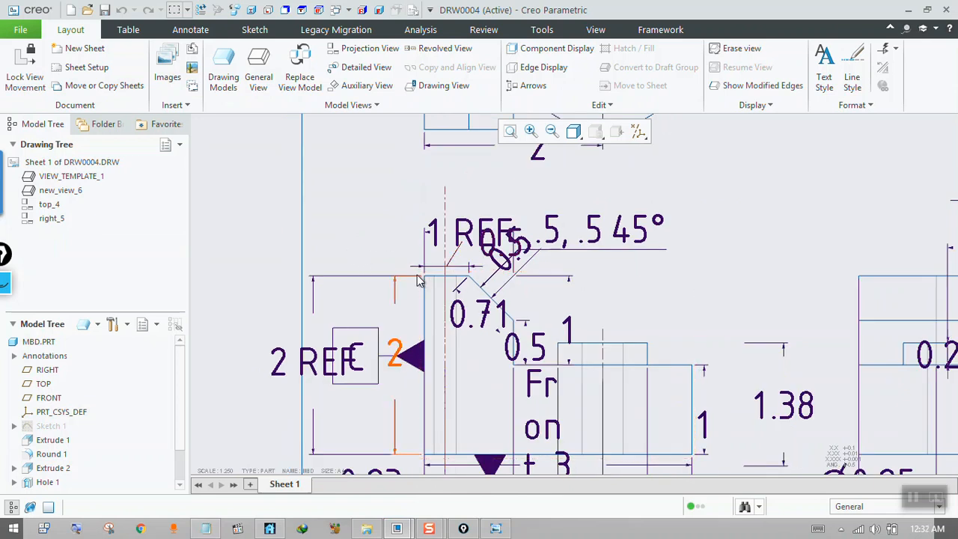
Set the drawing's text_height detail option to 3.5, apply it, and return to the sheet.
left_click(414, 11)
left_click(582, 196)
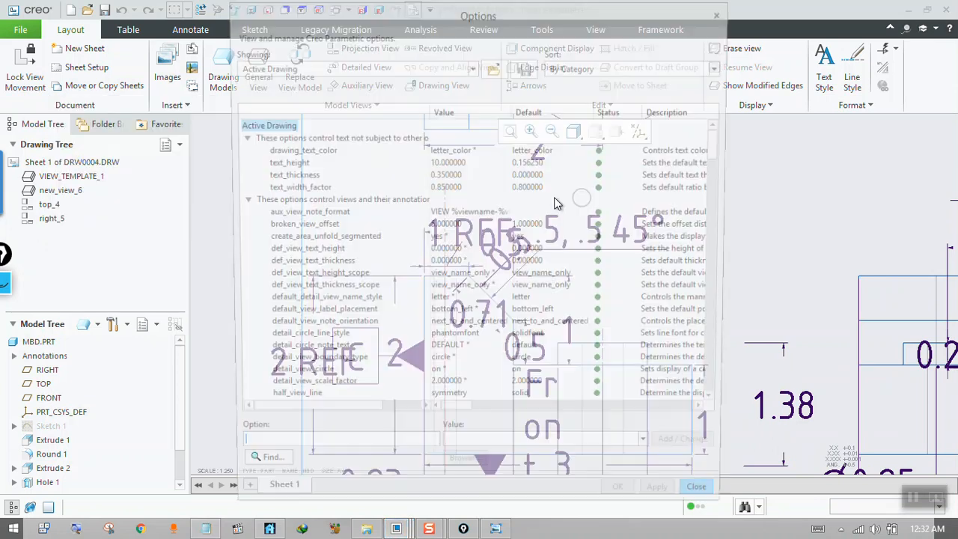
left_click(452, 174)
left_click(447, 163)
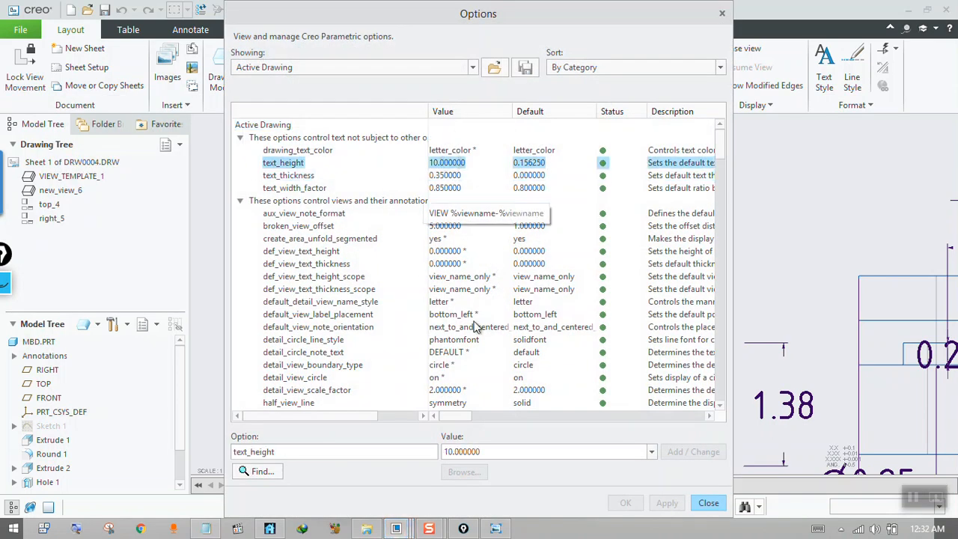
double_click(456, 452)
key("BackSpace")
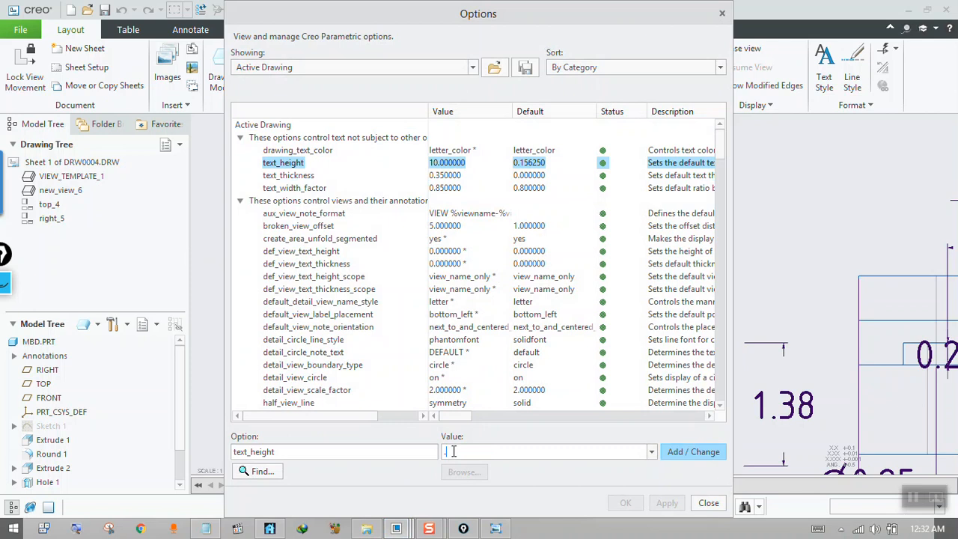
type("3.5")
key("Return")
left_click(667, 503)
left_click(708, 502)
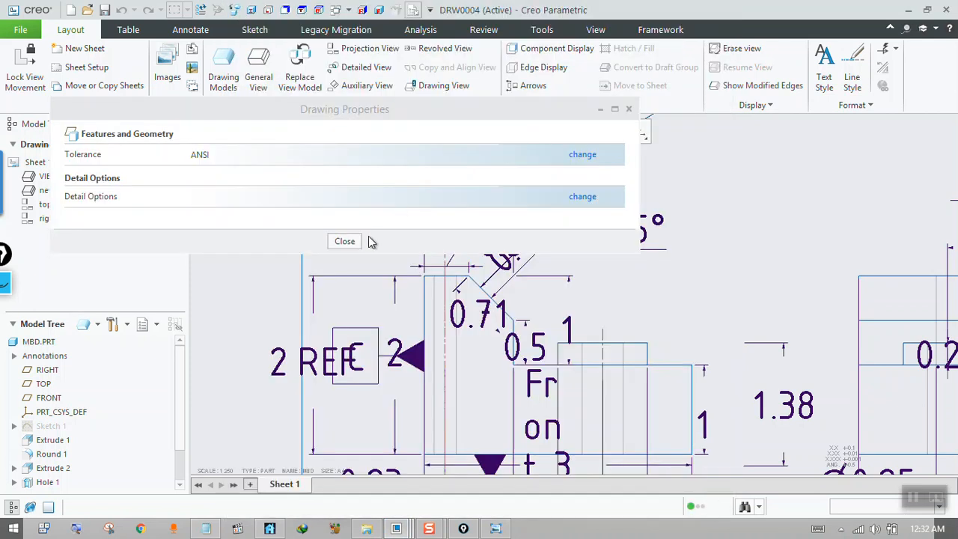
left_click(348, 242)
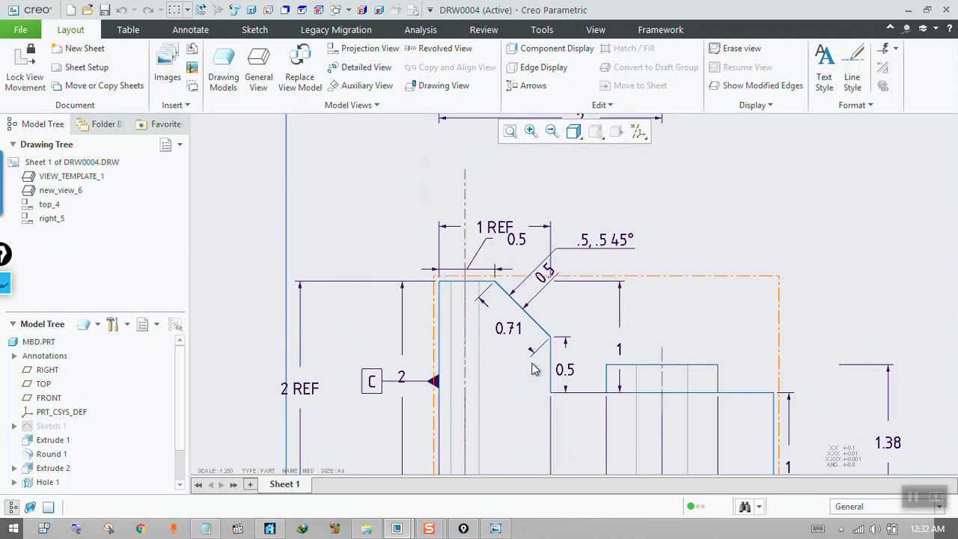
Set text_height back to 10 in the drawing's detail options, and inspect the dimension text and arrows on the sheet.
left_click(414, 11)
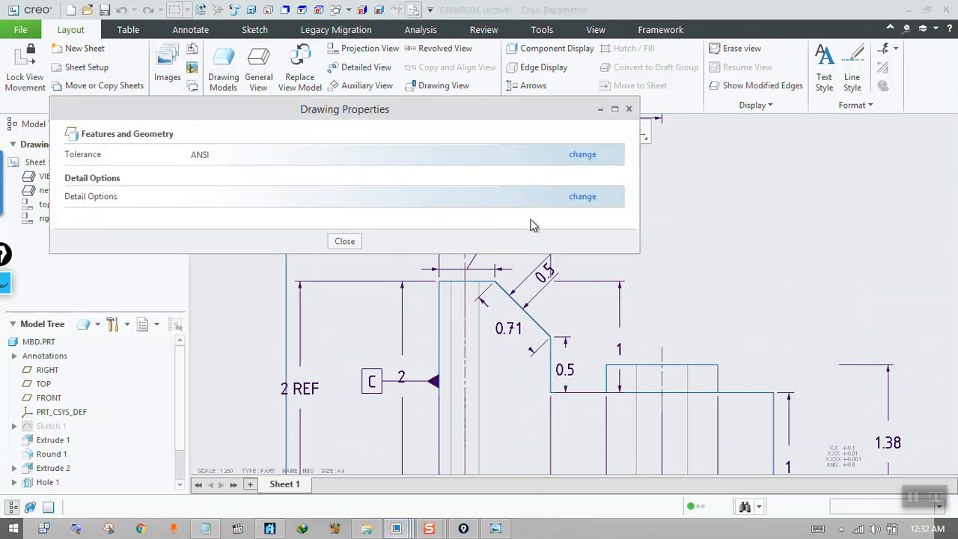
left_click(581, 198)
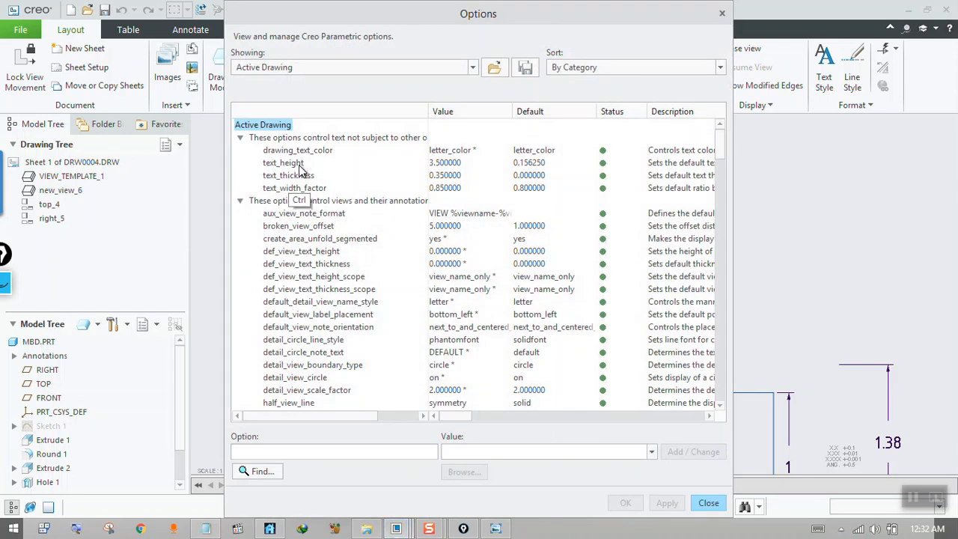
left_click(449, 164)
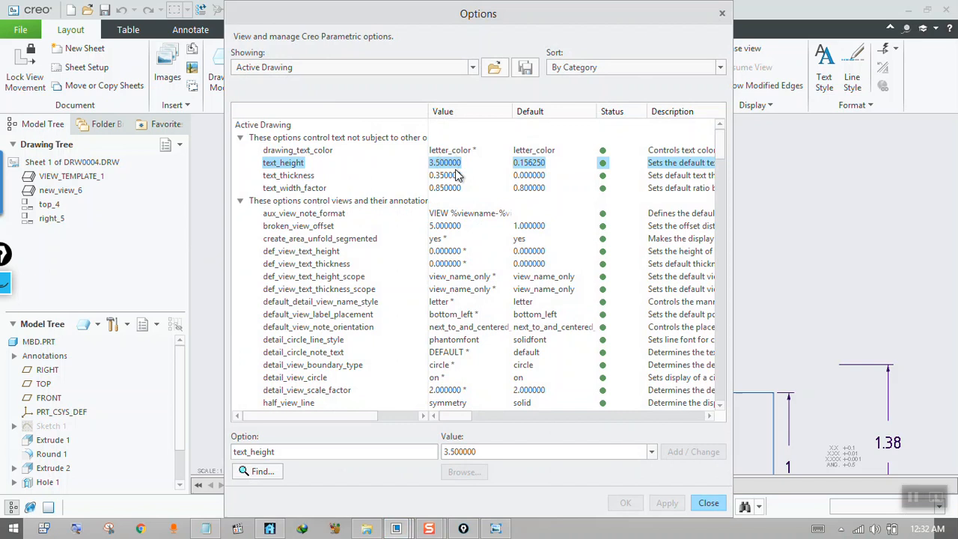
left_click_drag(496, 452, 414, 452)
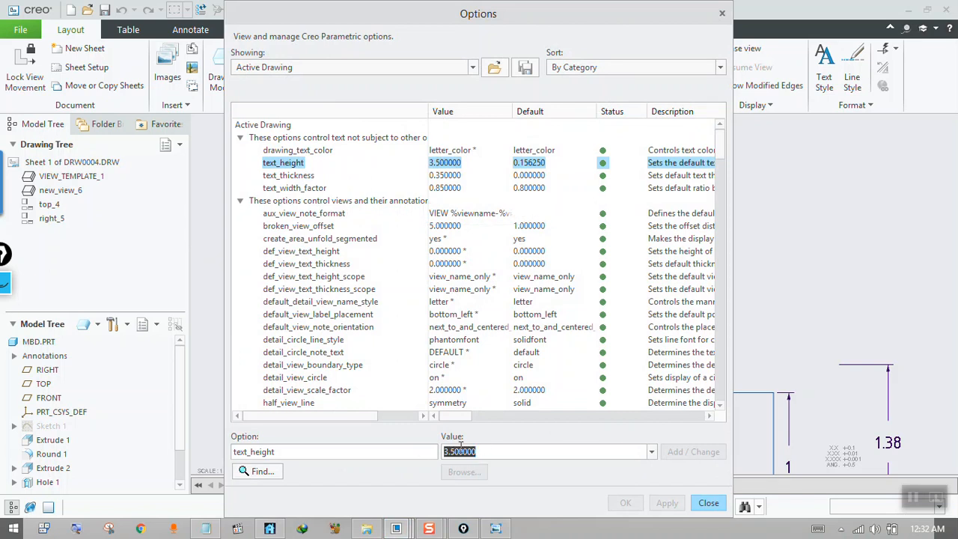
mouse_move(603, 25)
left_mouse_down()
mouse_move(363, 53)
mouse_move(377, 39)
left_mouse_up()
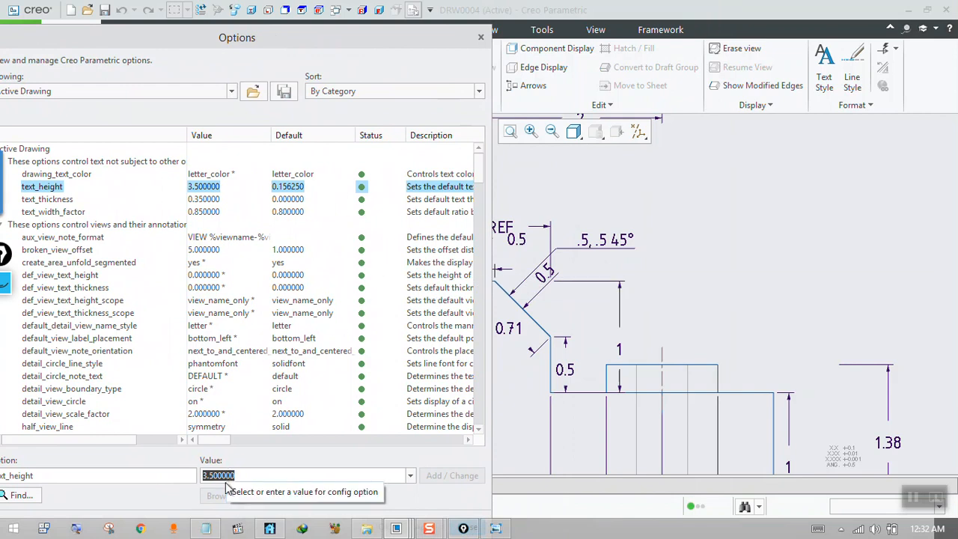
type("10")
left_click(446, 480)
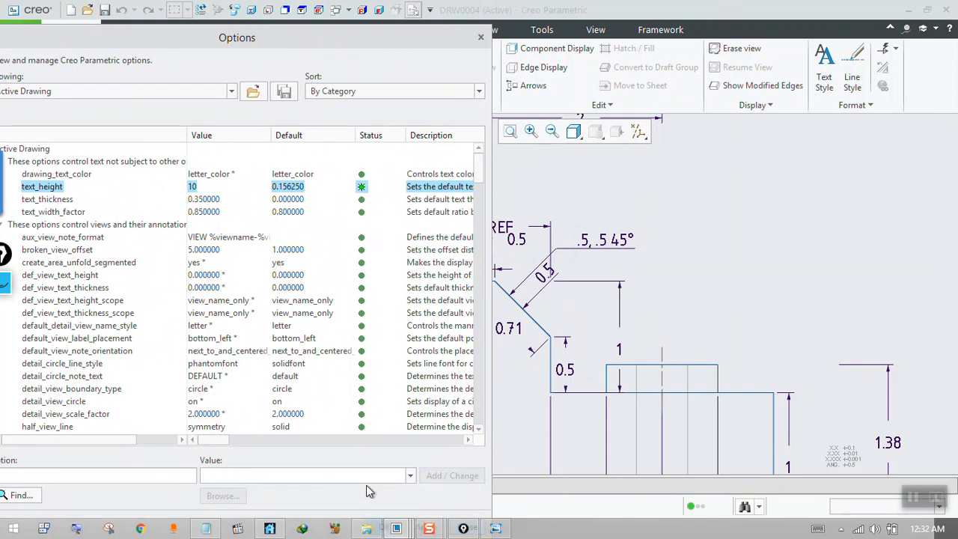
left_click_drag(421, 46, 426, 31)
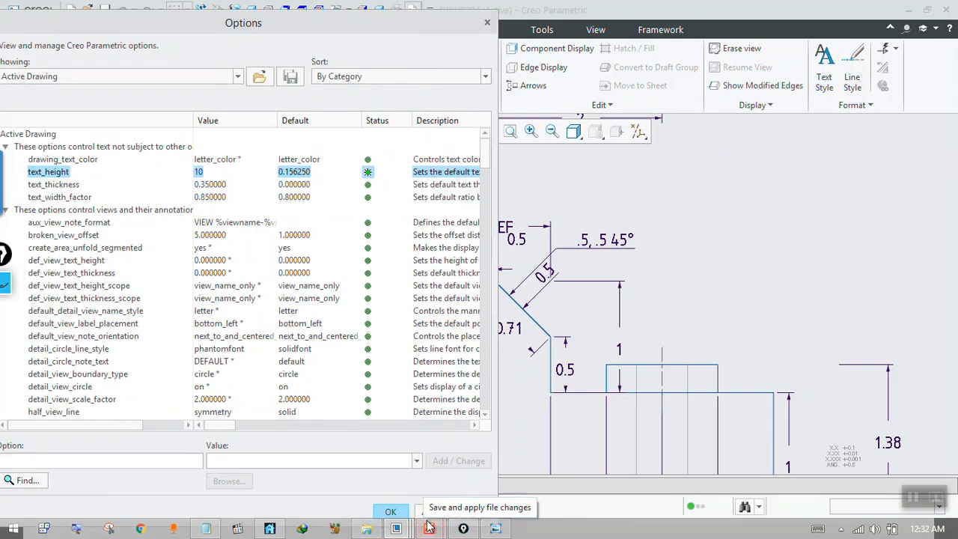
left_click(474, 511)
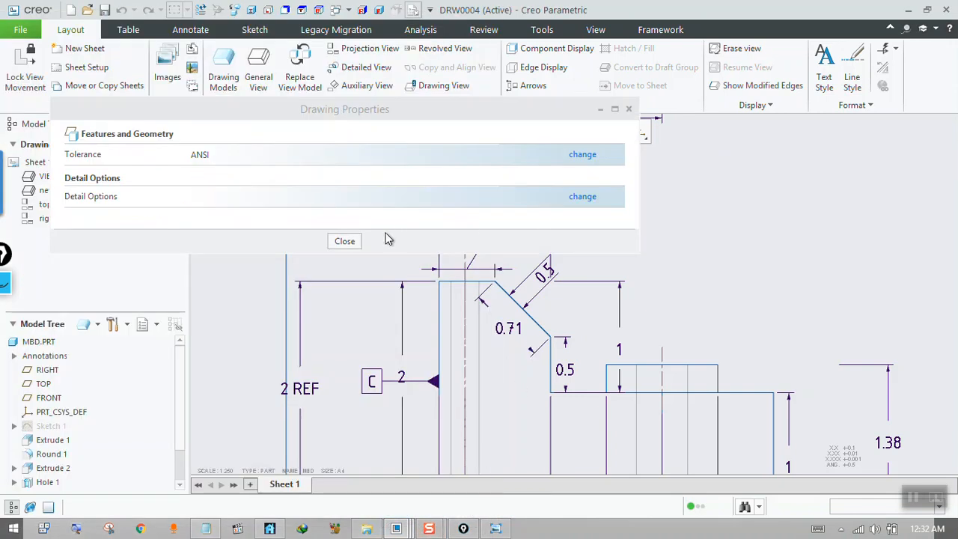
left_click(343, 241)
scroll(482, 273, "down", 3)
scroll(485, 258, "up", 2)
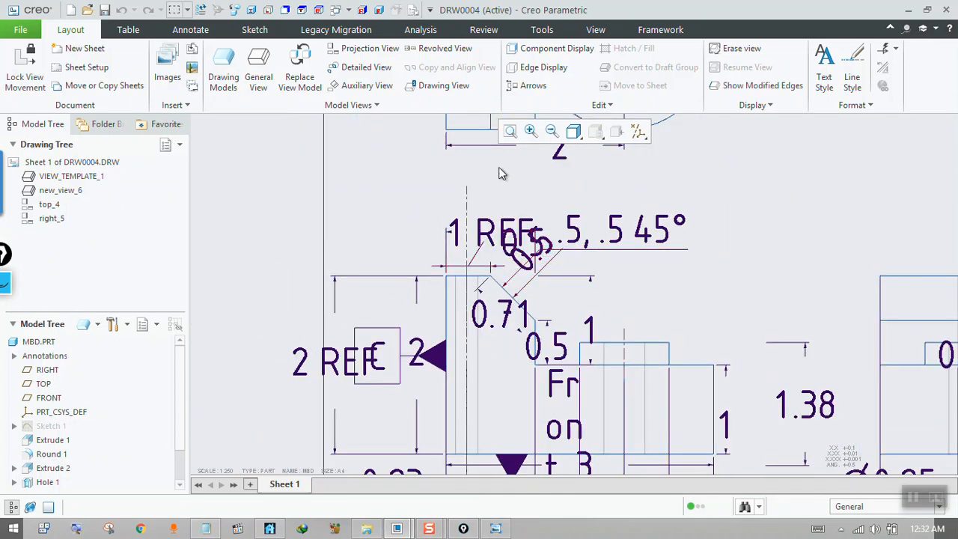
Set the drawing's text_height detail option to 3.5, apply it, close the drawing properties, and check the front view's dimension text.
left_click(412, 9)
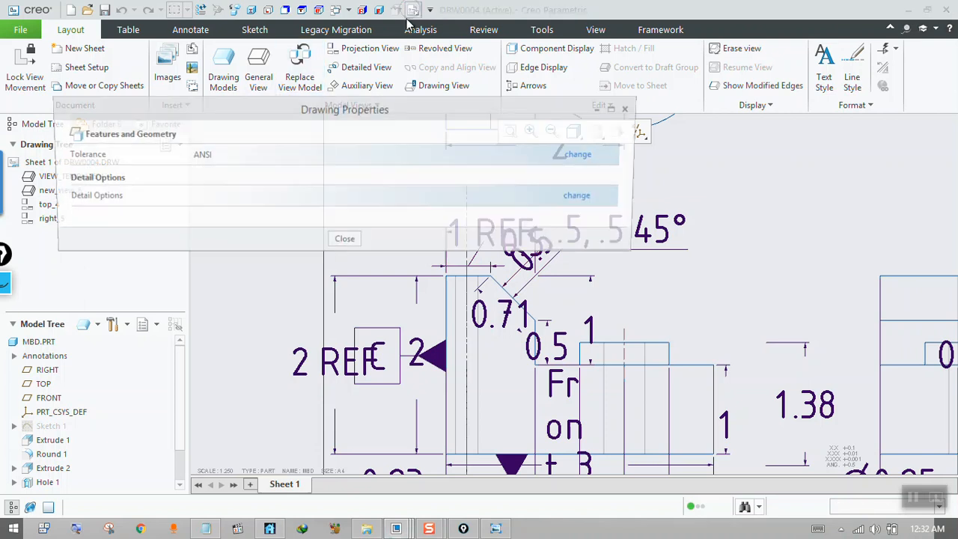
left_click(582, 196)
left_click(449, 176)
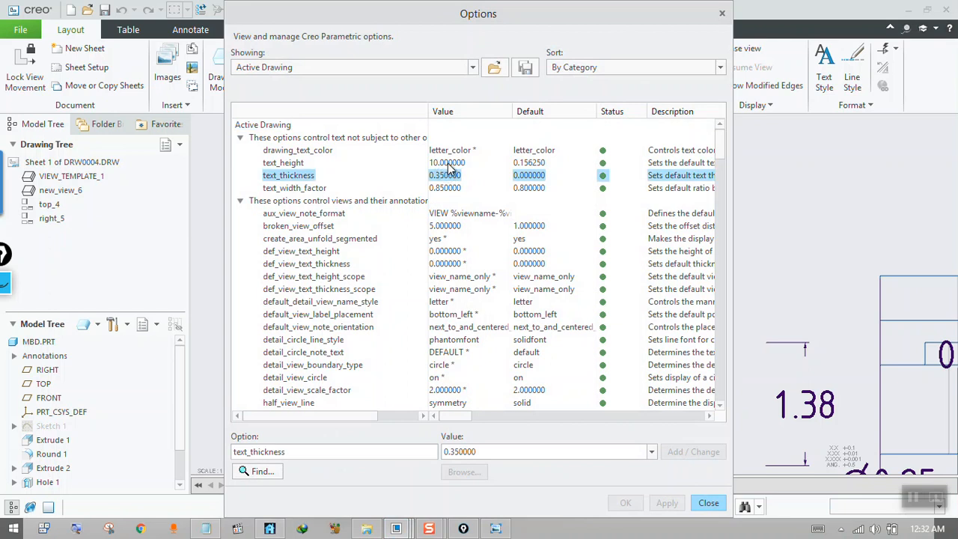
left_click(447, 163)
double_click(494, 451)
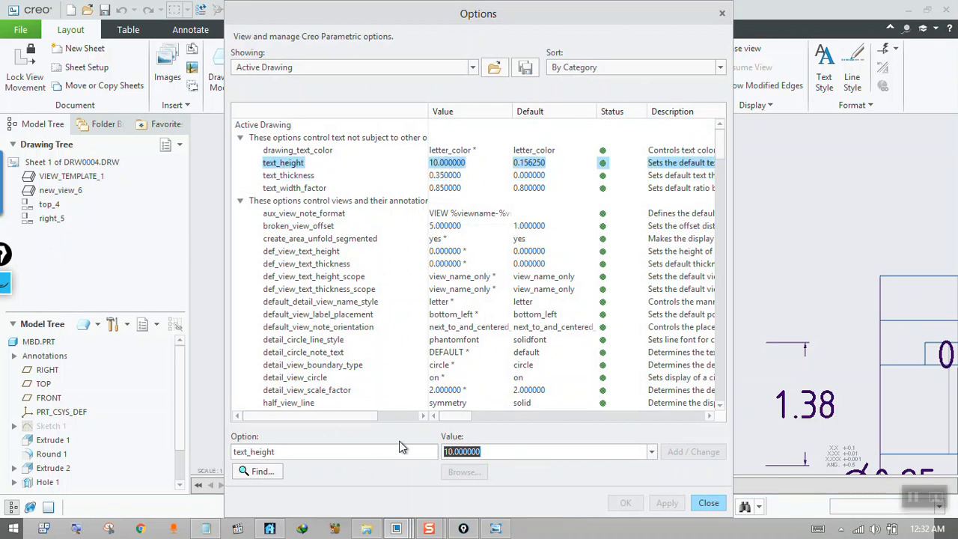
type("3.5")
left_click(699, 453)
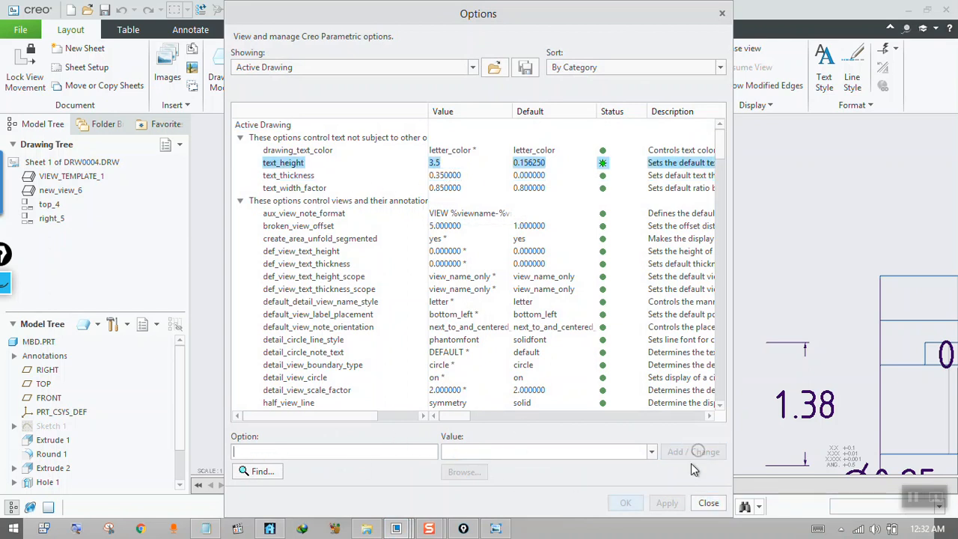
left_click(667, 503)
left_click(708, 503)
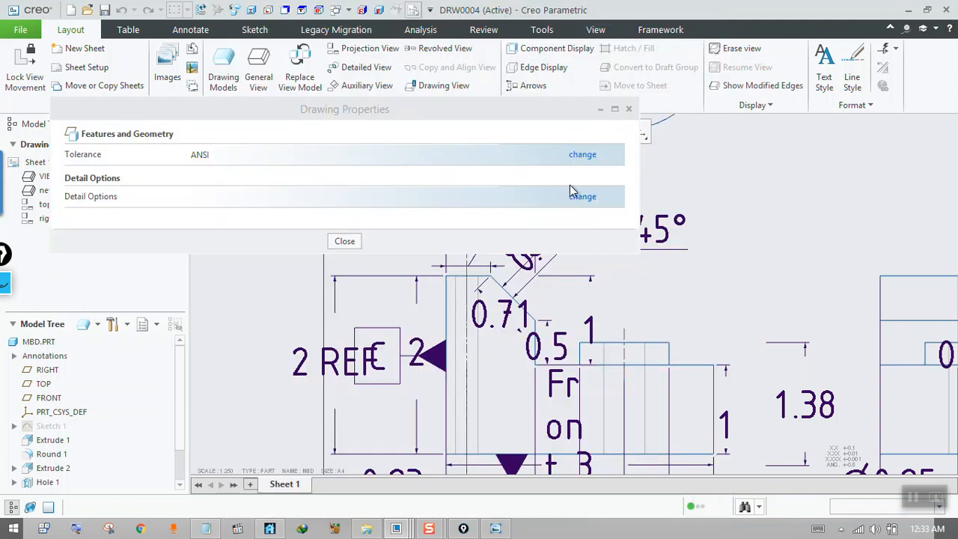
left_click(343, 241)
scroll(355, 259, "down", 3)
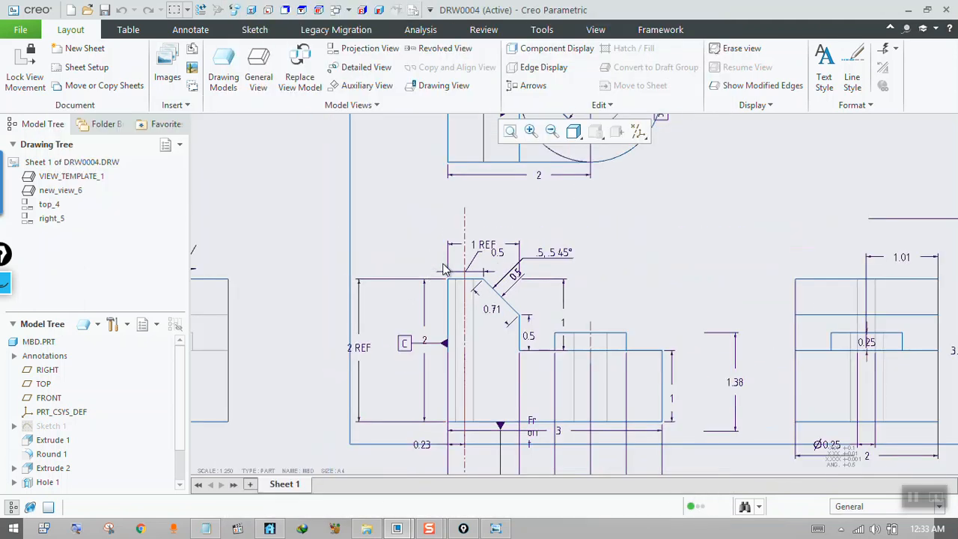
Read the handwritten questions in the photo viewer, advance from 3a.jpg to 4.jpg, and return to the drawing.
left_click(496, 528)
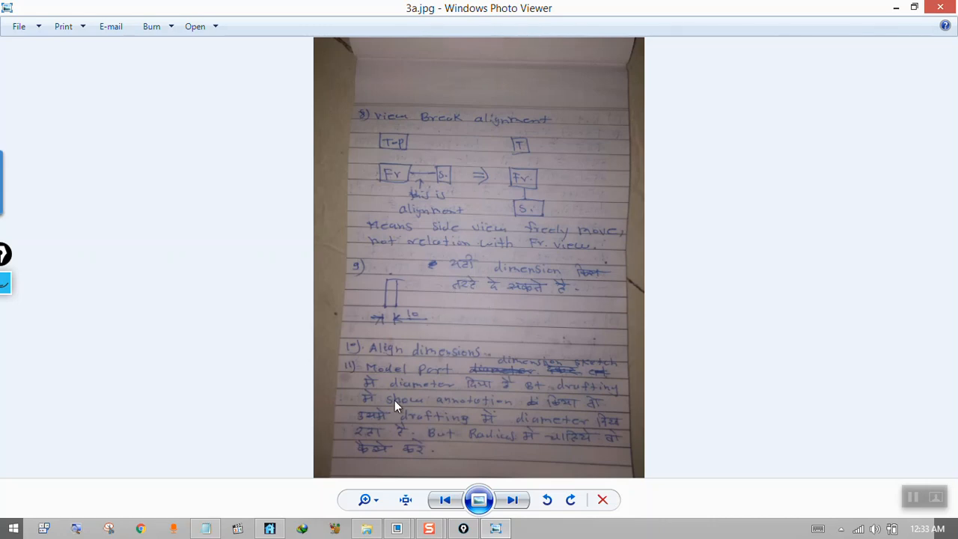
left_click(513, 500)
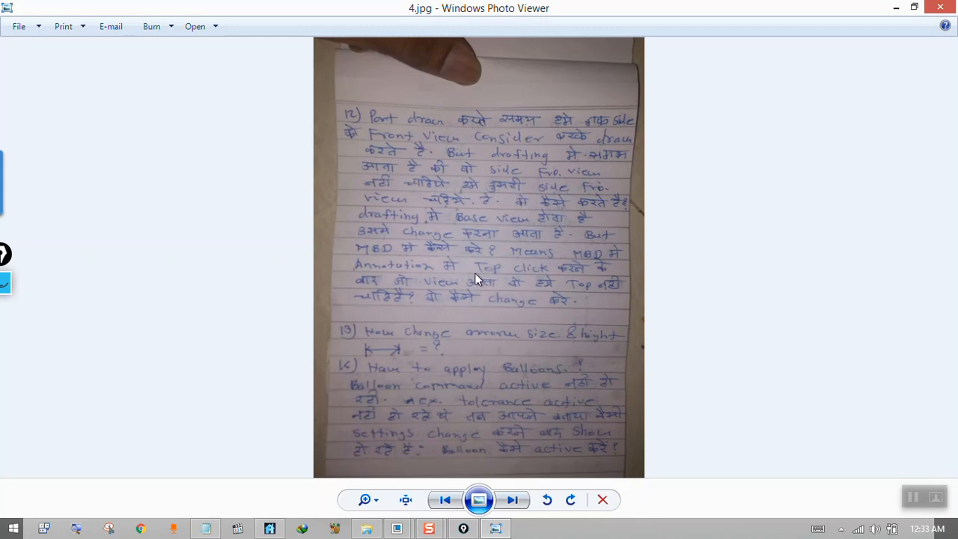
left_click(497, 528)
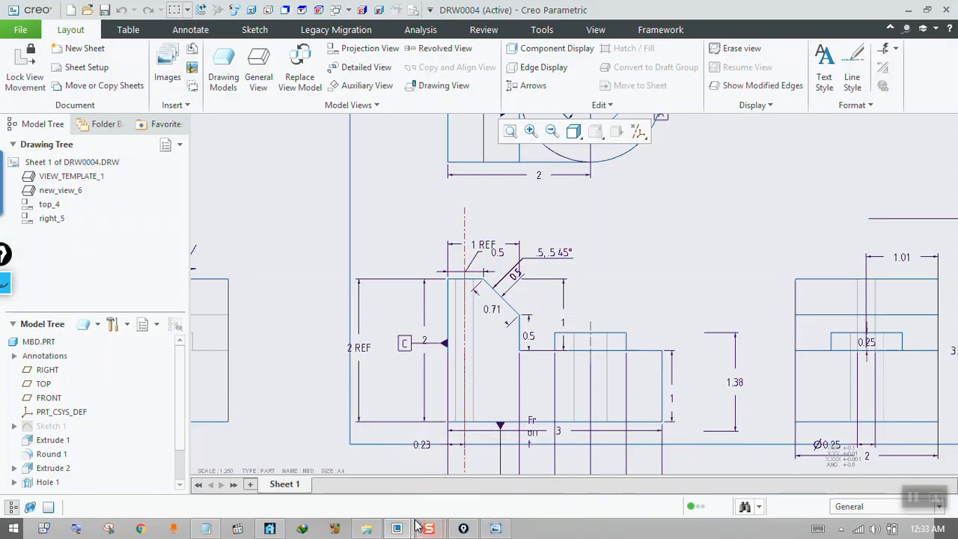
Switch to the MBD part window, display its annotations, and orbit the model to examine them.
mouse_move(397, 528)
left_click(369, 481)
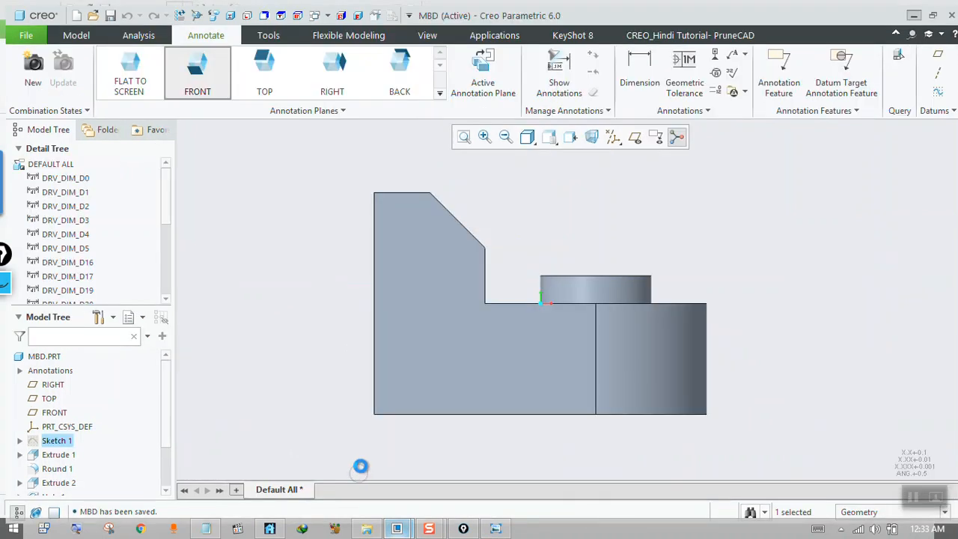
left_click(650, 131)
middle_click_drag(574, 174, 581, 222)
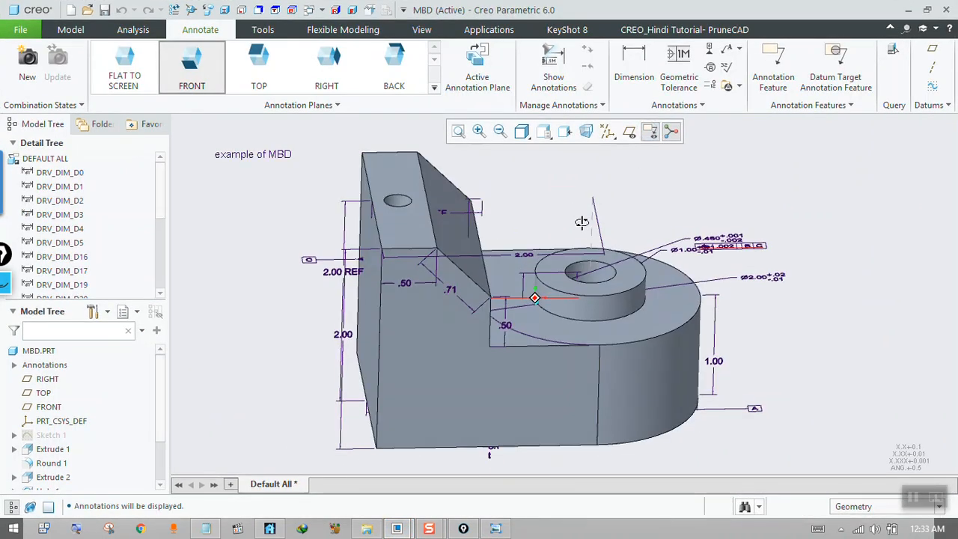
middle_click_drag(393, 320, 373, 286)
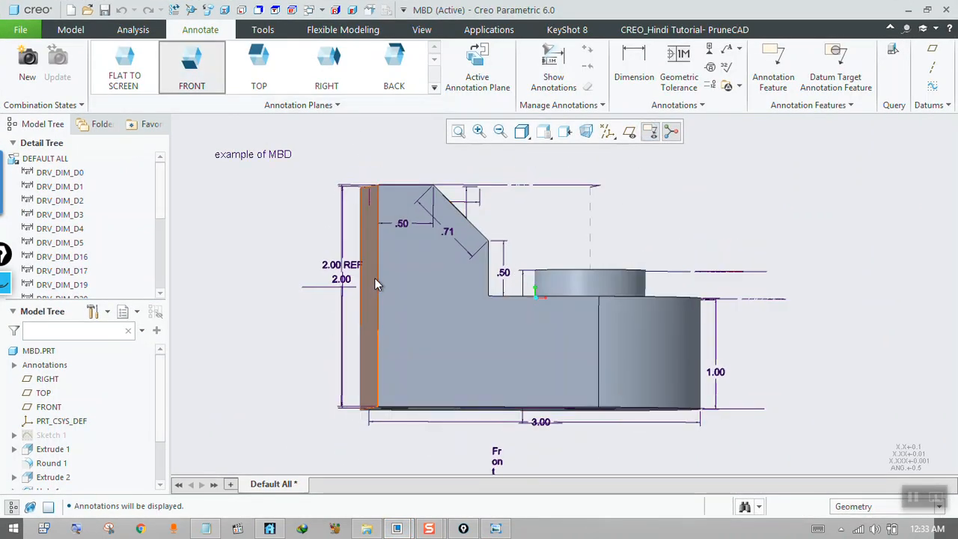
mouse_move(530, 272)
middle_mouse_down()
mouse_move(515, 277)
mouse_move(524, 276)
middle_mouse_up()
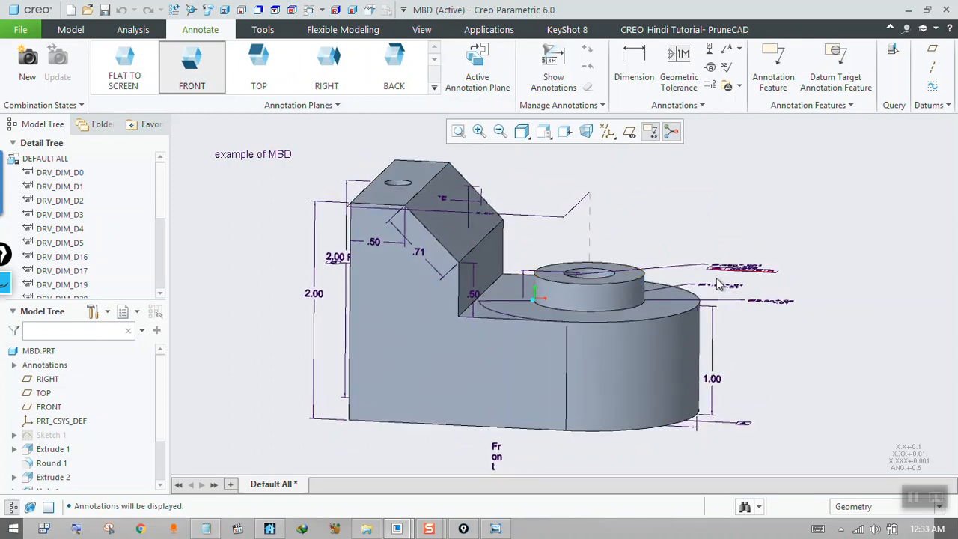
Make TOP the active annotation plane, orient the part to it, and return to the DRW0004 drawing.
left_click(261, 72)
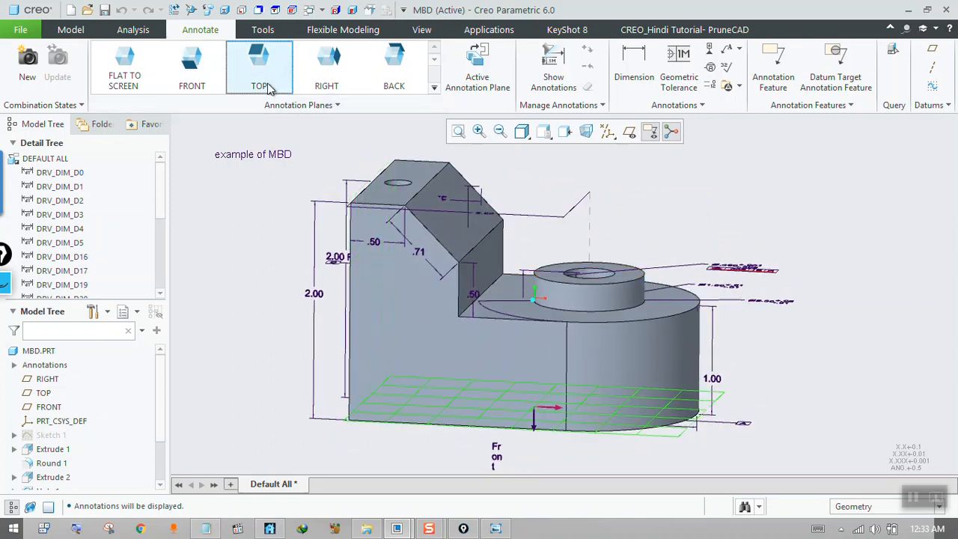
left_click(477, 68)
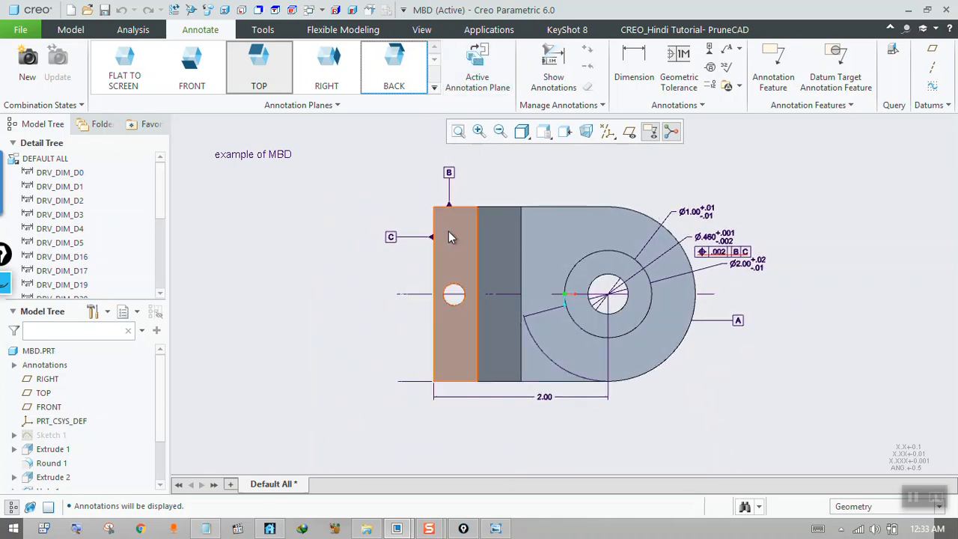
left_click(909, 10)
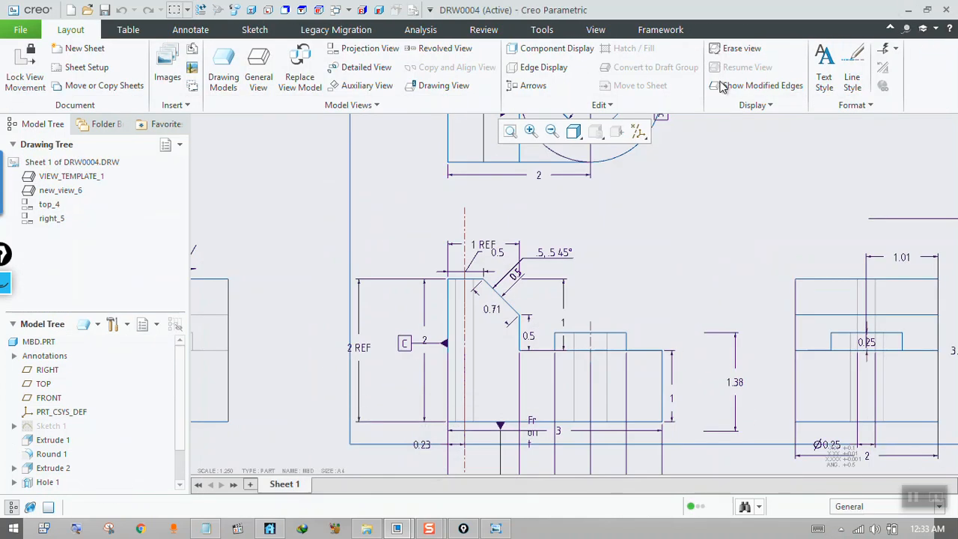
Show the d2 model dimension in the drawing's top_4 view using Show Model Annotations.
middle_click_drag(541, 320, 511, 415)
middle_click_drag(556, 312, 522, 397)
middle_click_drag(535, 295, 530, 309)
left_click(443, 236)
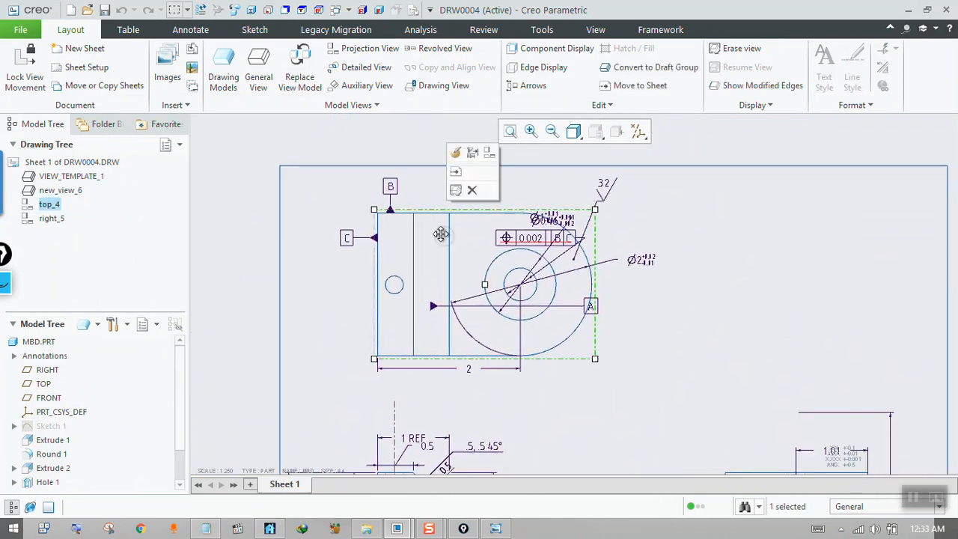
left_click(204, 38)
left_click(147, 66)
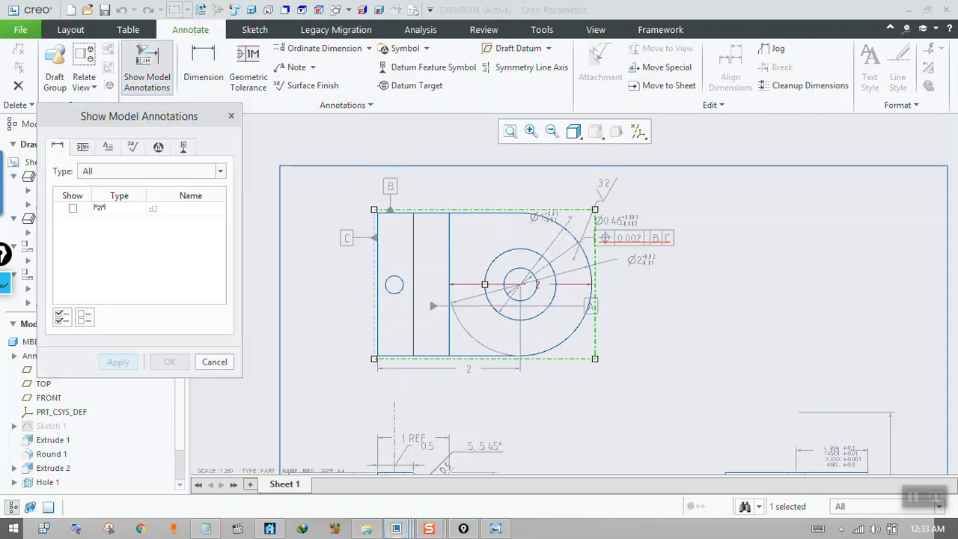
left_click_drag(591, 129, 729, 127)
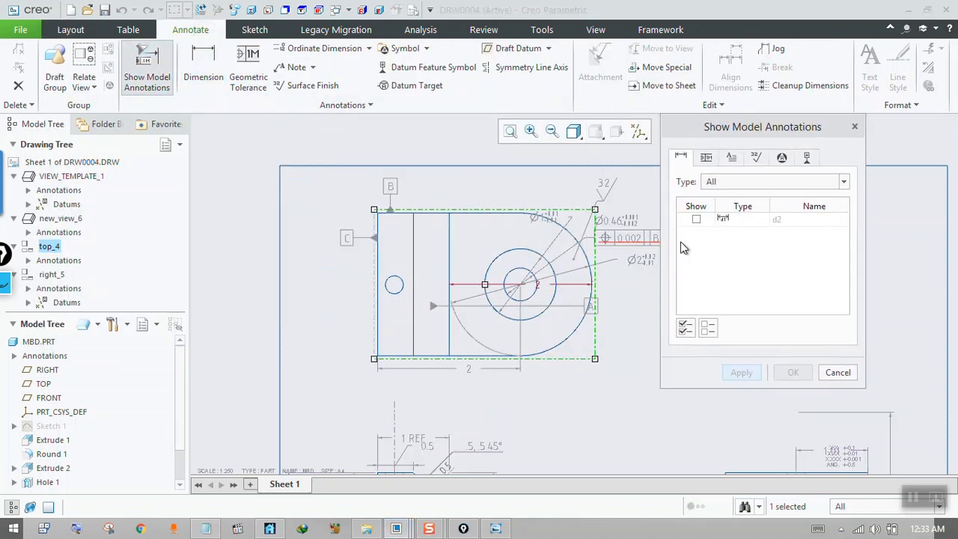
left_click(696, 219)
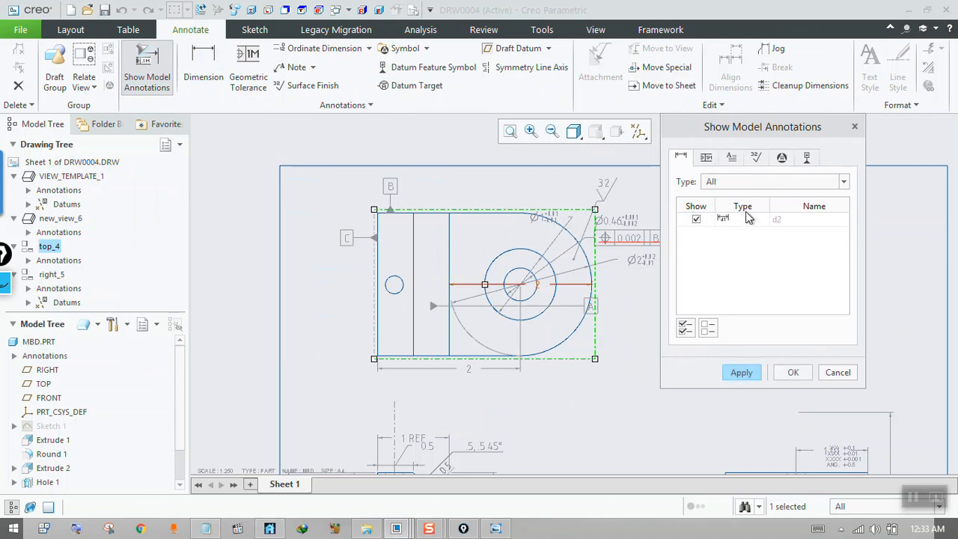
left_click(741, 372)
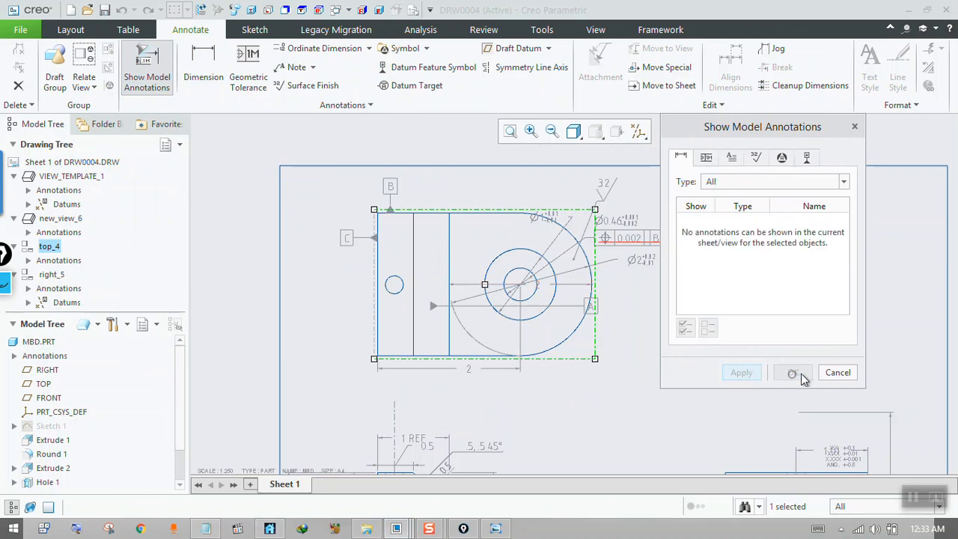
left_click(793, 372)
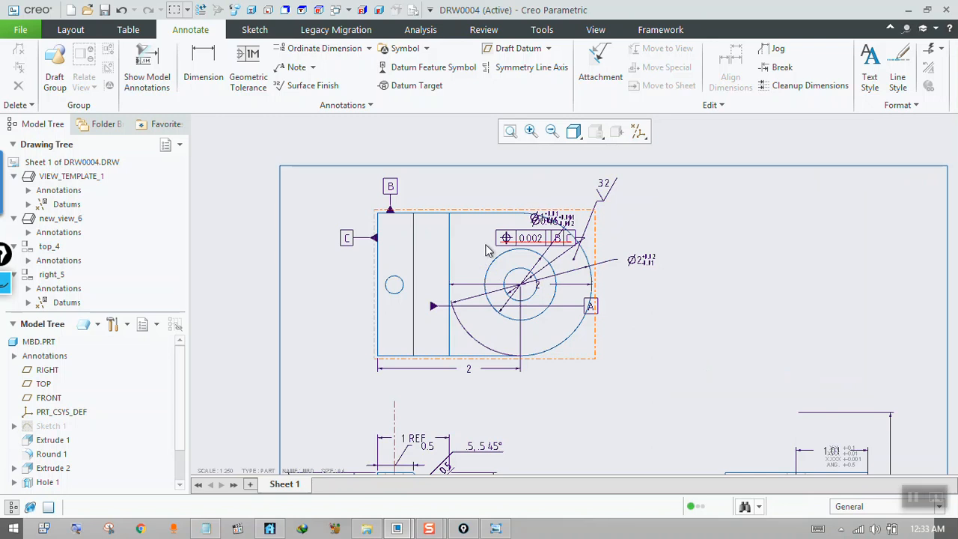
Switch to the question notes in the photo viewer, advance to 5.jpg, and clear the old pen markings.
left_click(496, 528)
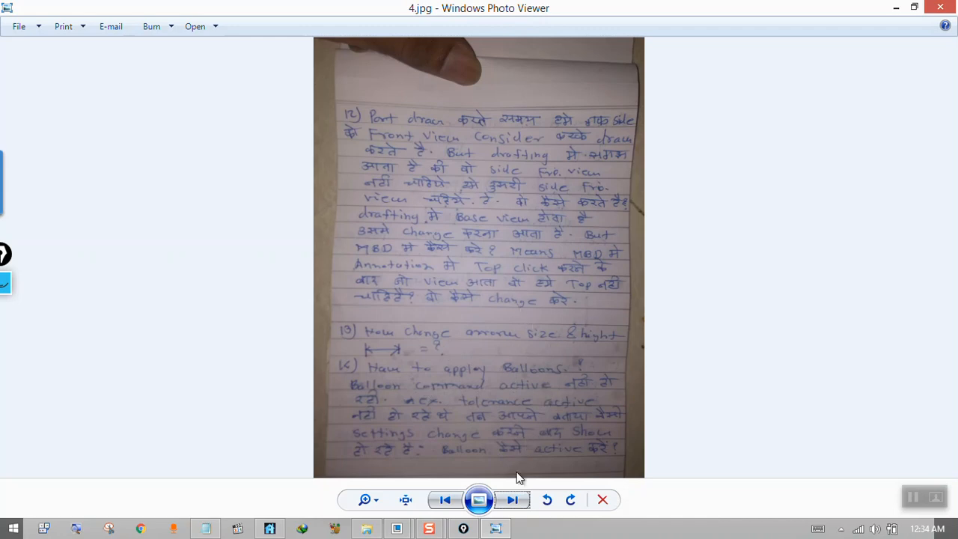
left_click(511, 499)
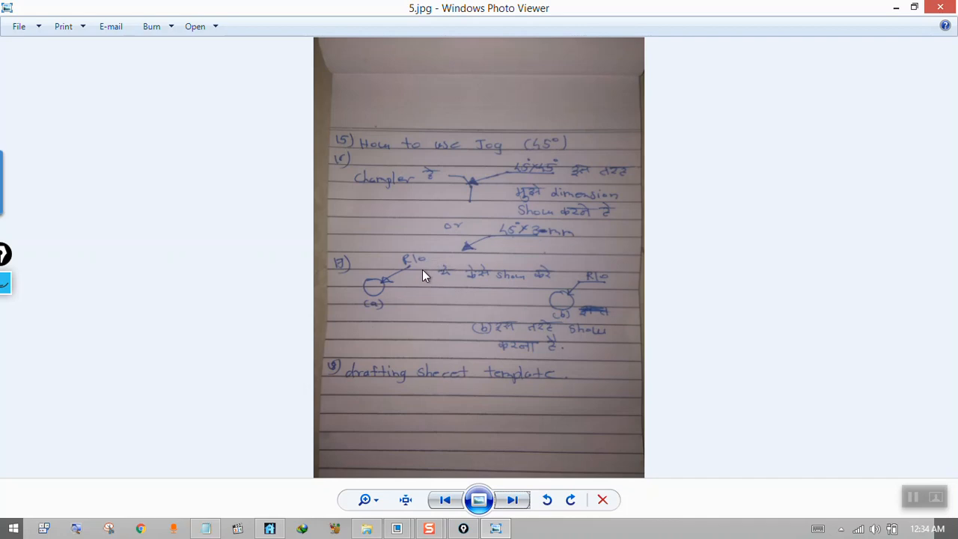
left_click(7, 287)
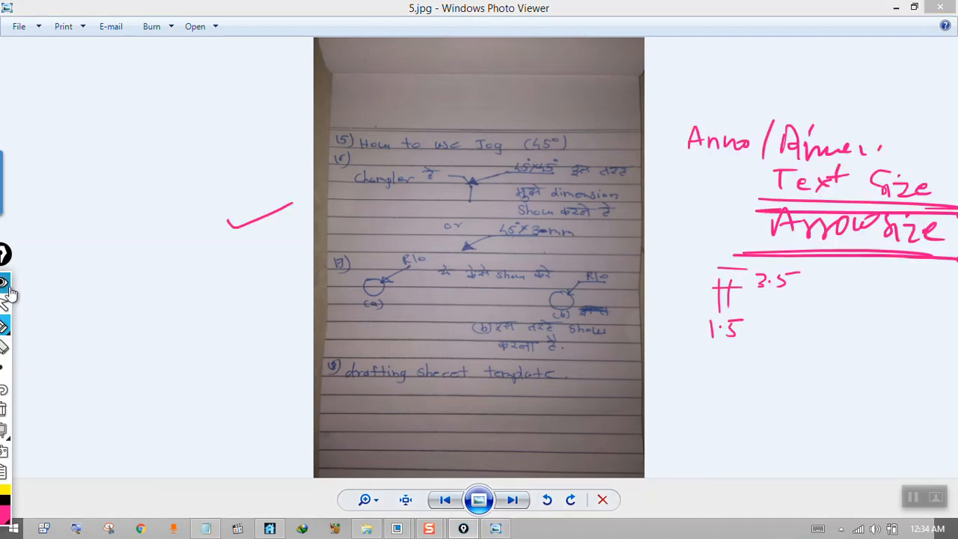
left_click(3, 409)
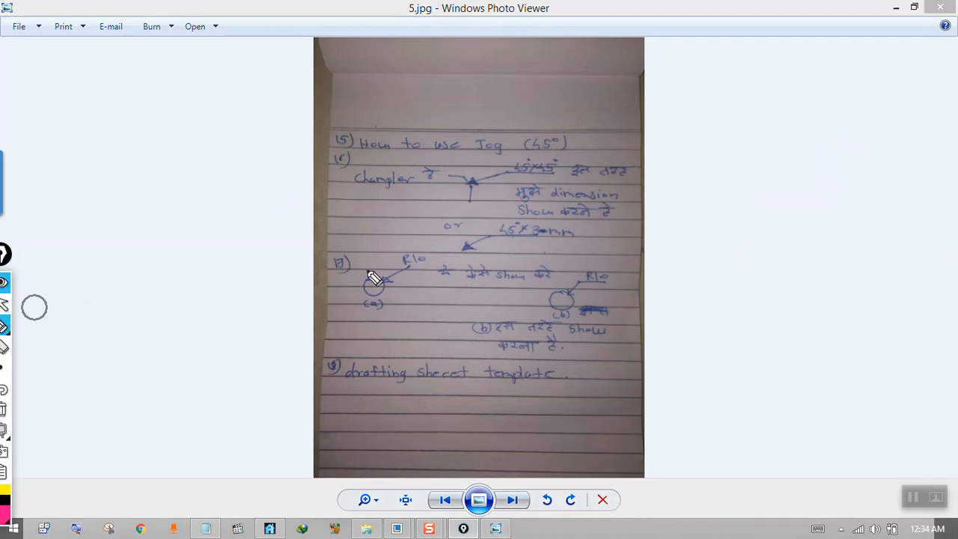
Point out the R10 leader sketches and the sheet template question with the pen, clearing marks in between, and return to the drawing.
left_click_drag(399, 278, 419, 265)
left_click_drag(599, 285, 618, 279)
mouse_move(479, 243)
left_mouse_down()
mouse_move(534, 317)
mouse_move(352, 262)
left_mouse_up()
left_click(3, 409)
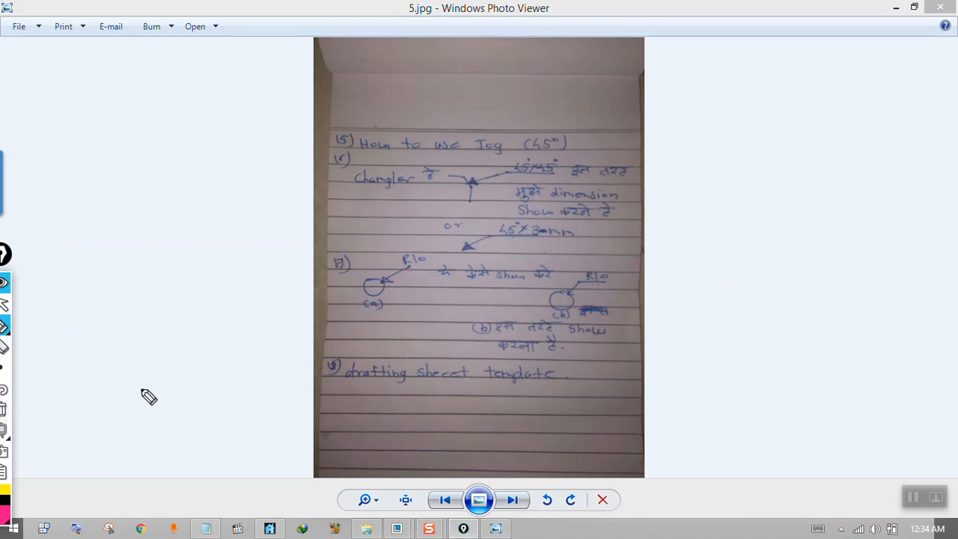
mouse_move(483, 379)
left_mouse_down()
mouse_move(517, 389)
mouse_move(545, 360)
left_mouse_up()
left_click(4, 305)
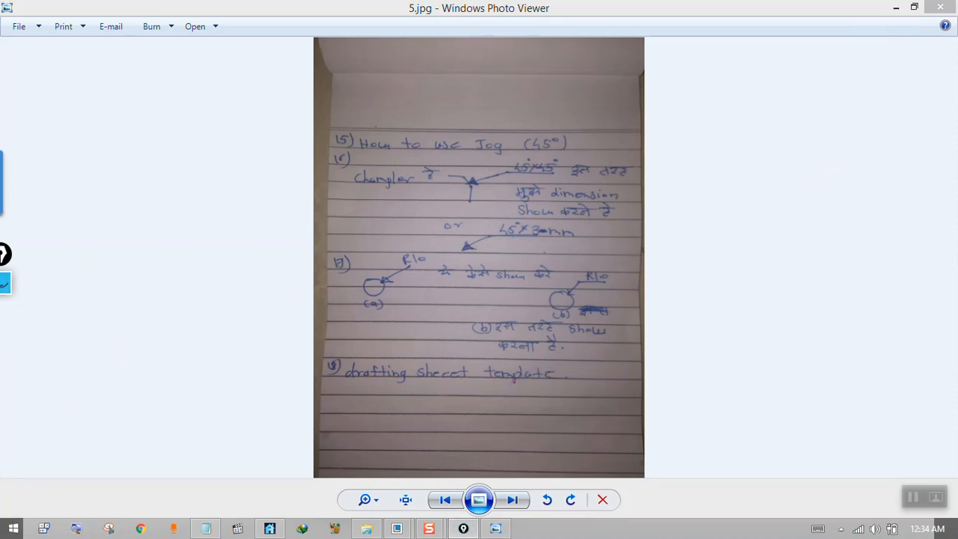
left_click(892, 9)
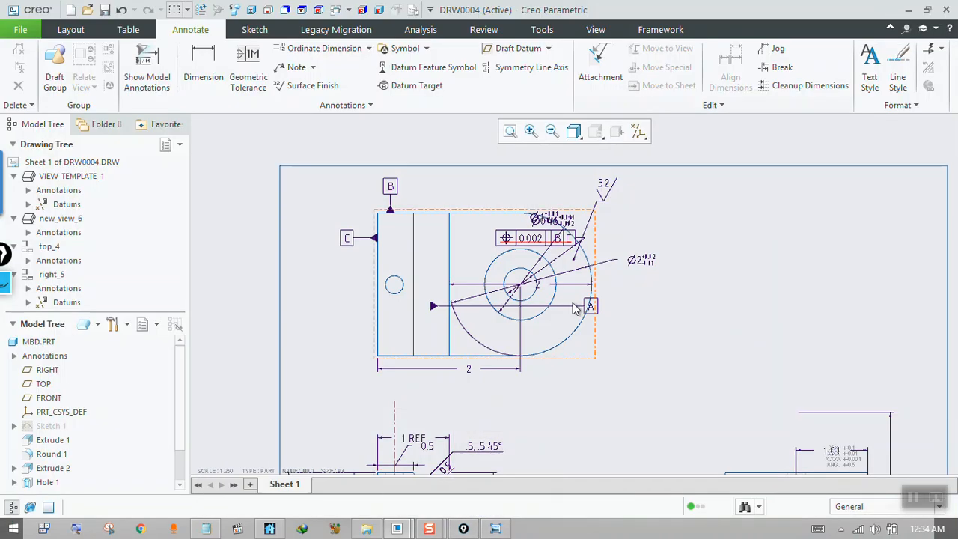
Move the Ø0.46 hole dimension with its position tolerance frame outside the top view, beyond the rounded end.
scroll(534, 292, "up", 1)
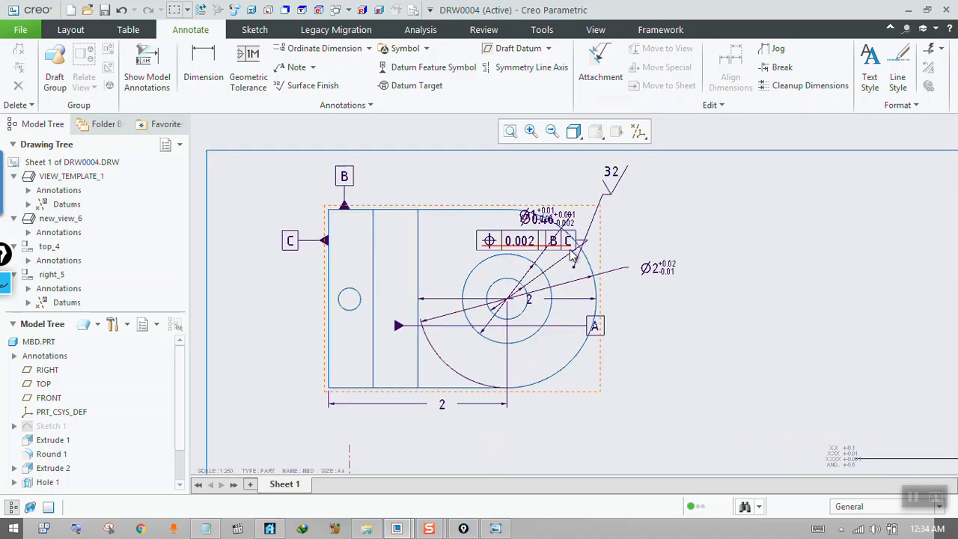
scroll(539, 284, "down", 1)
scroll(557, 269, "up", 3)
scroll(487, 232, "down", 1)
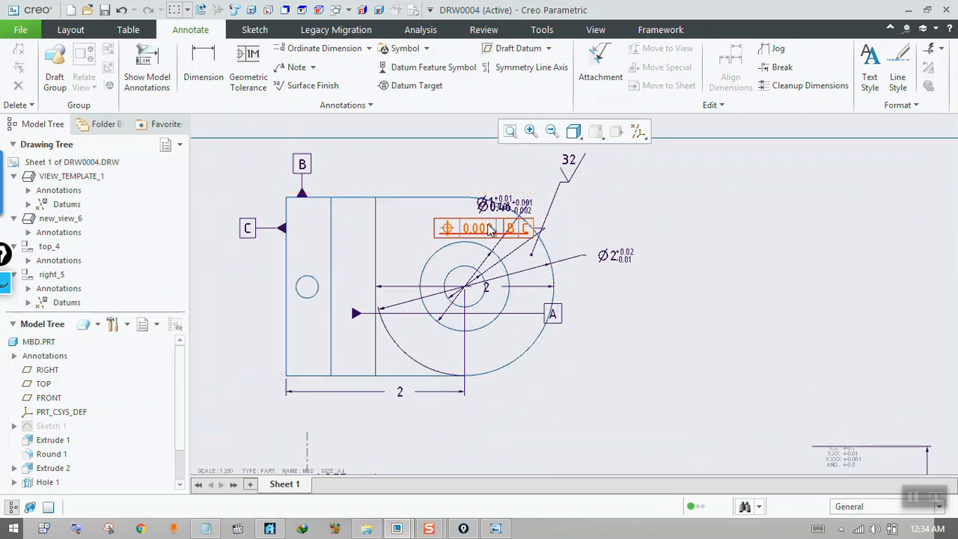
scroll(487, 232, "up", 1)
left_click(479, 246)
left_click(475, 240)
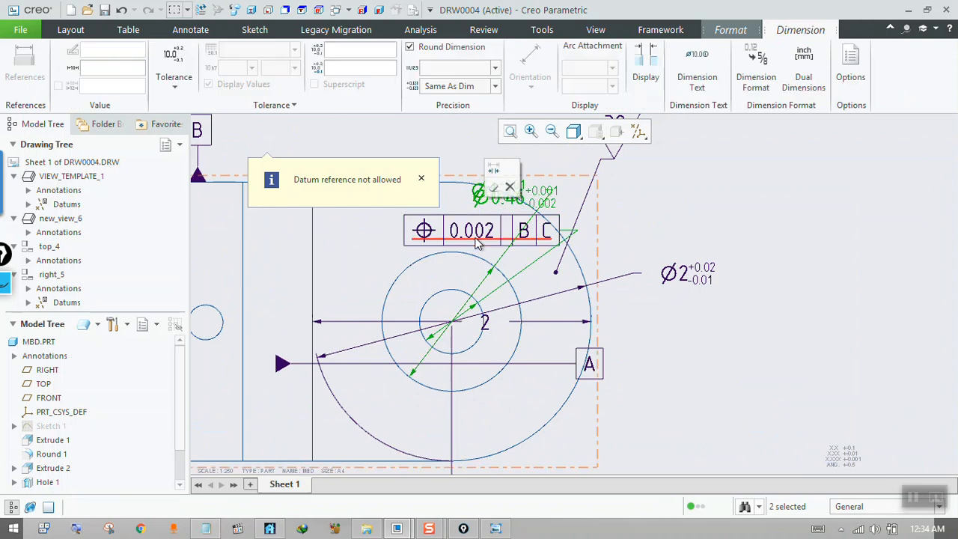
left_click(479, 236)
left_click(447, 211)
left_click(466, 241)
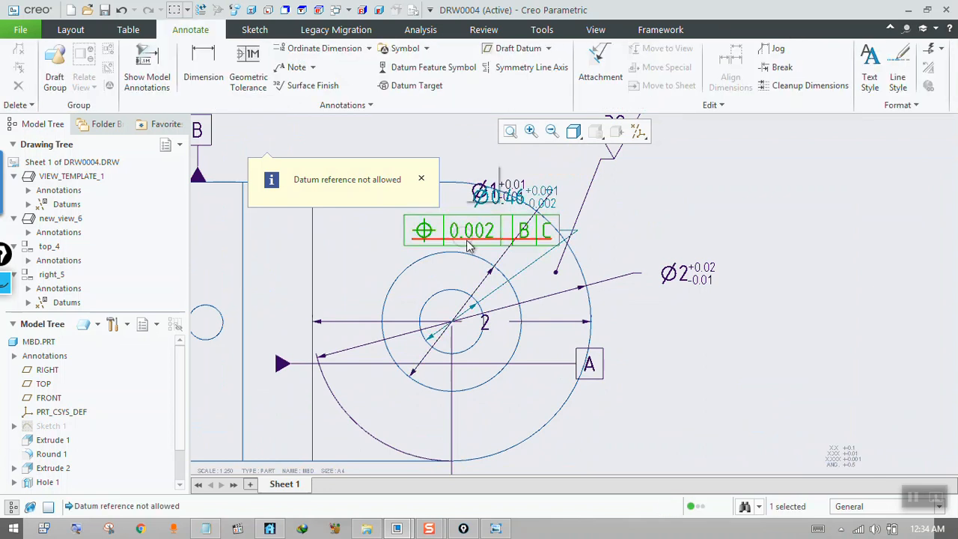
left_click(569, 237)
left_click_drag(615, 233, 680, 238)
left_click(679, 240)
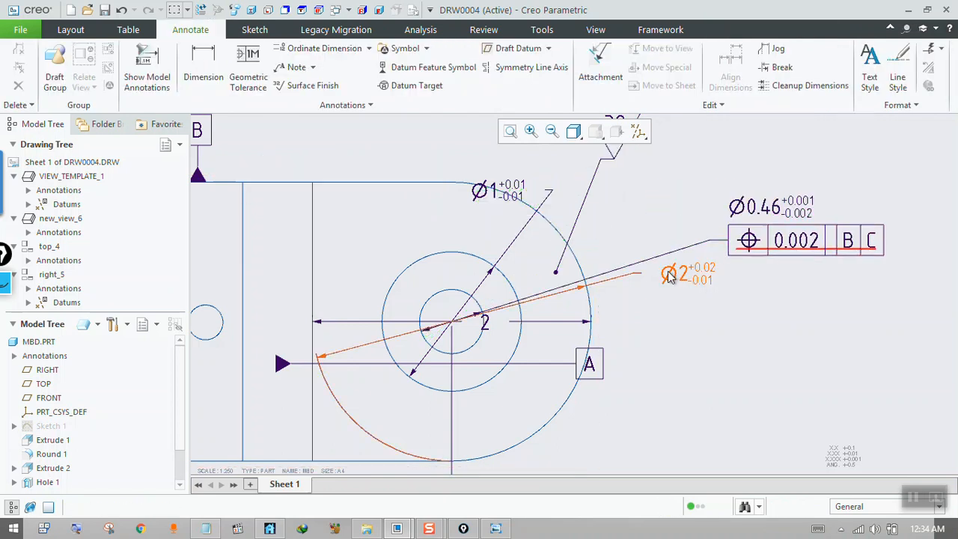
Move the Ø2 dimension of the rounded end slightly lower, clear of the Ø0.46 tolerance frame.
left_click(683, 276)
left_click_drag(683, 275, 696, 314)
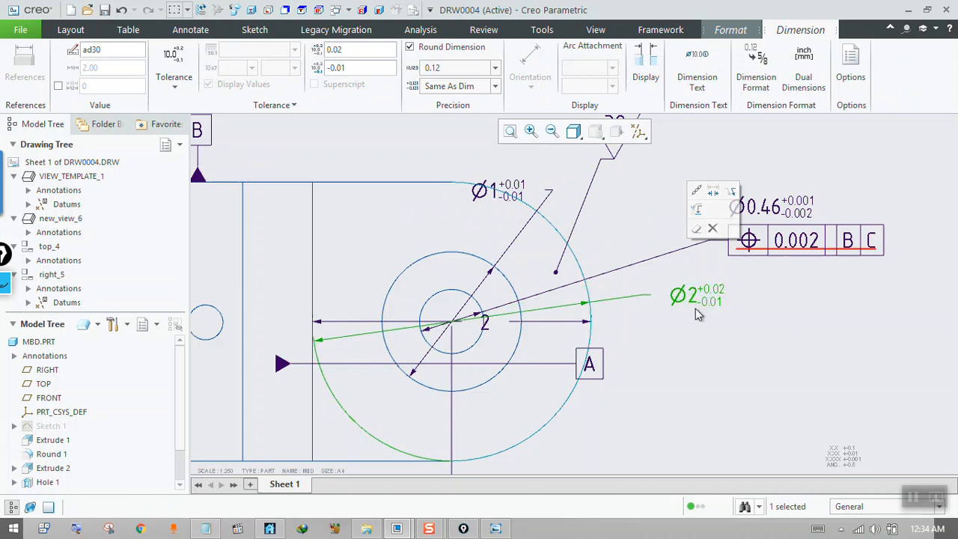
left_click(518, 196)
left_click_drag(473, 161, 490, 186)
left_click(515, 193)
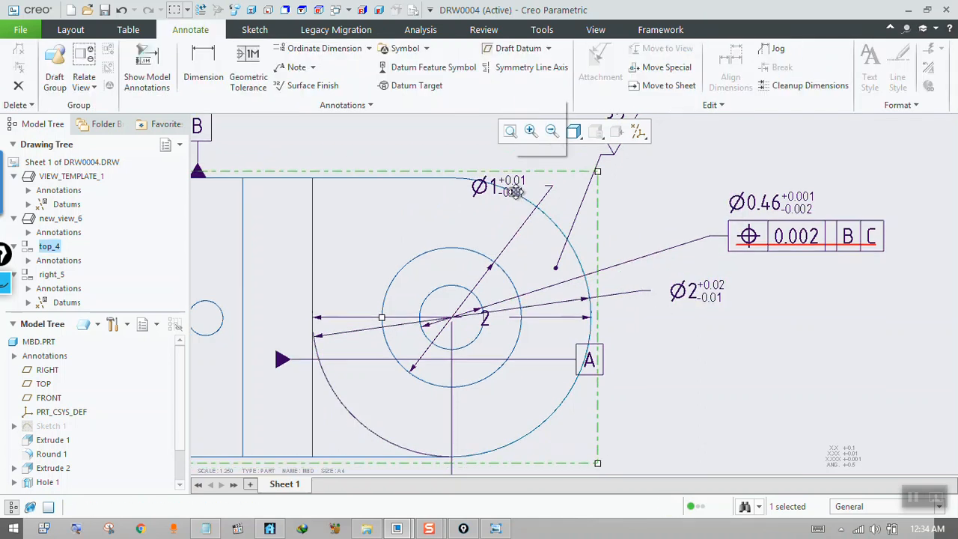
left_click(548, 194)
left_click(531, 209)
left_click(642, 224)
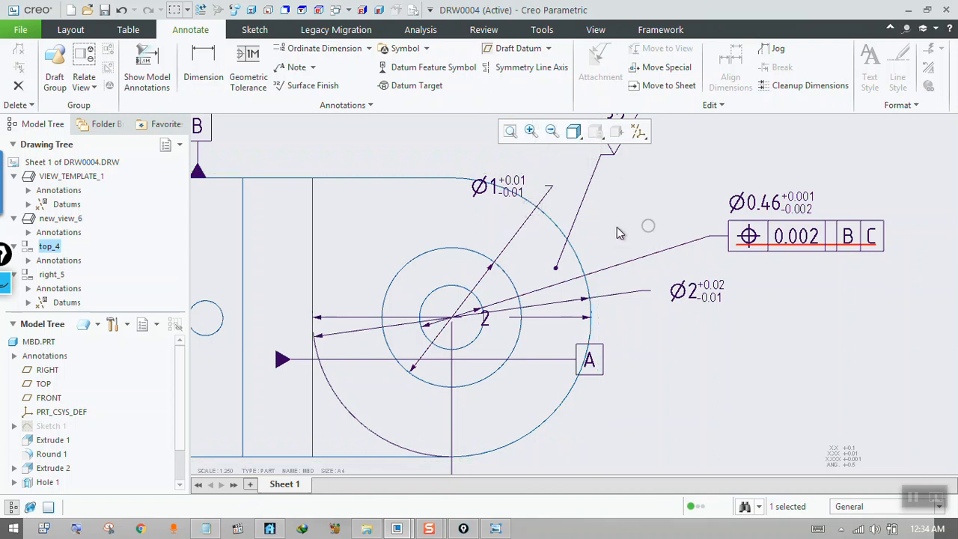
left_click(513, 212)
left_click(641, 207)
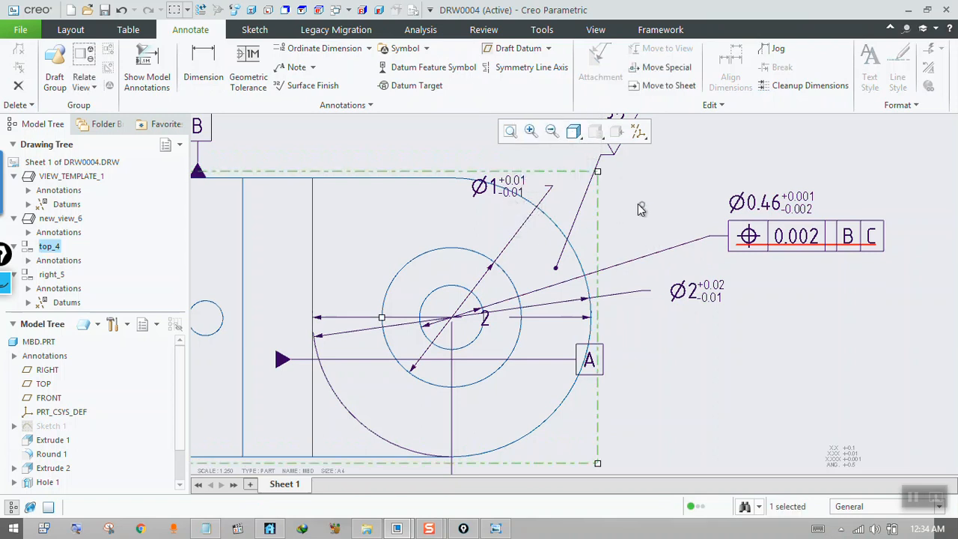
left_click(549, 199)
left_click(516, 189)
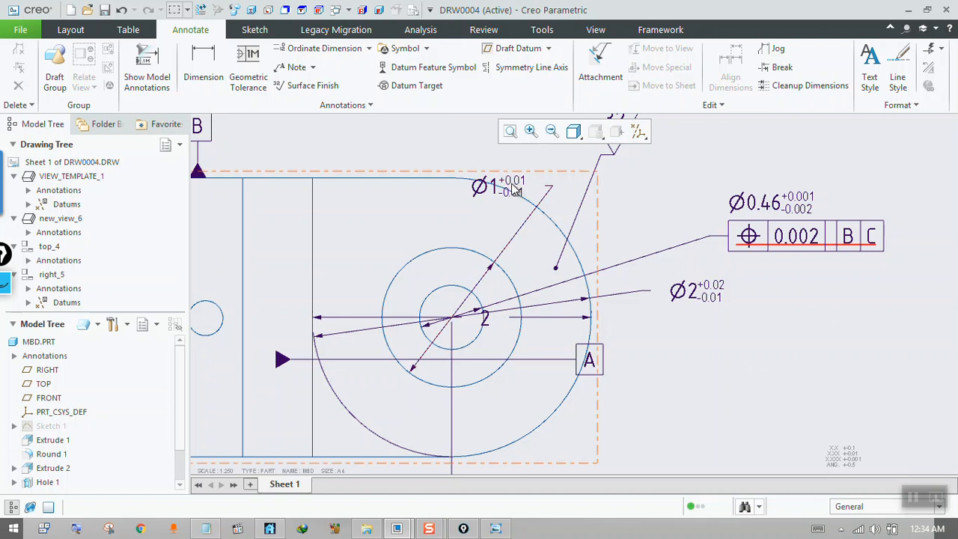
right_click(520, 189)
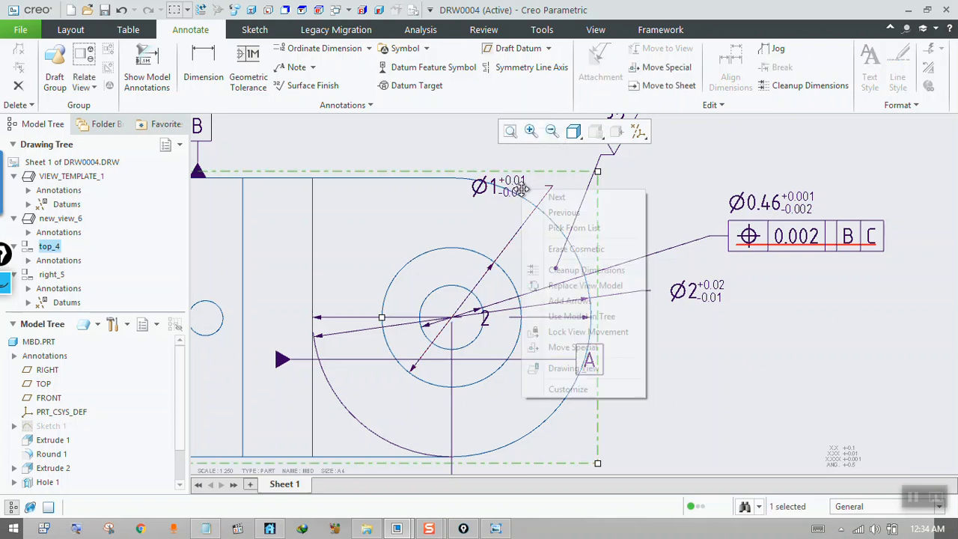
right_click(489, 216)
left_click(529, 365)
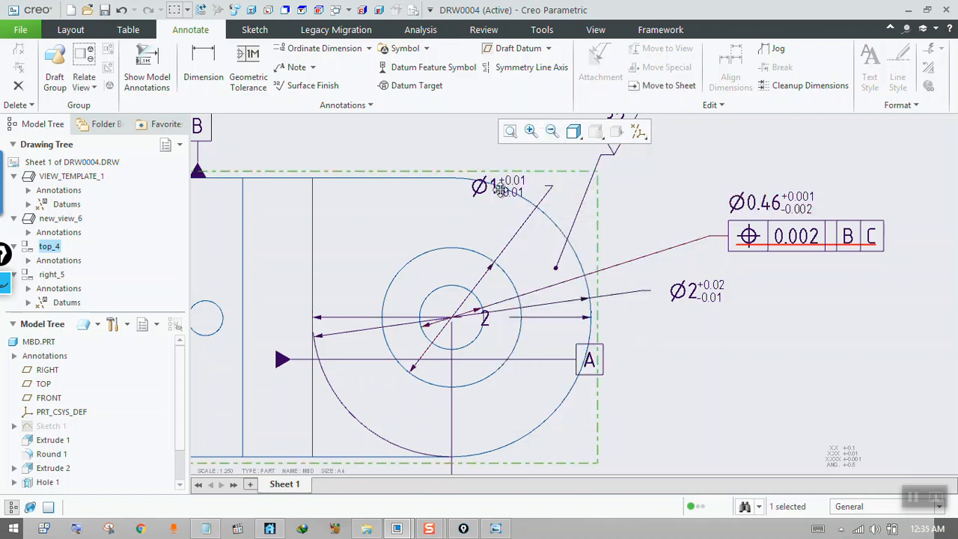
Move the Ø1 dimension of the larger concentric circle outside the top view, beyond the upper part of the rounded end.
left_click(502, 194)
left_click_drag(514, 188, 371, 154)
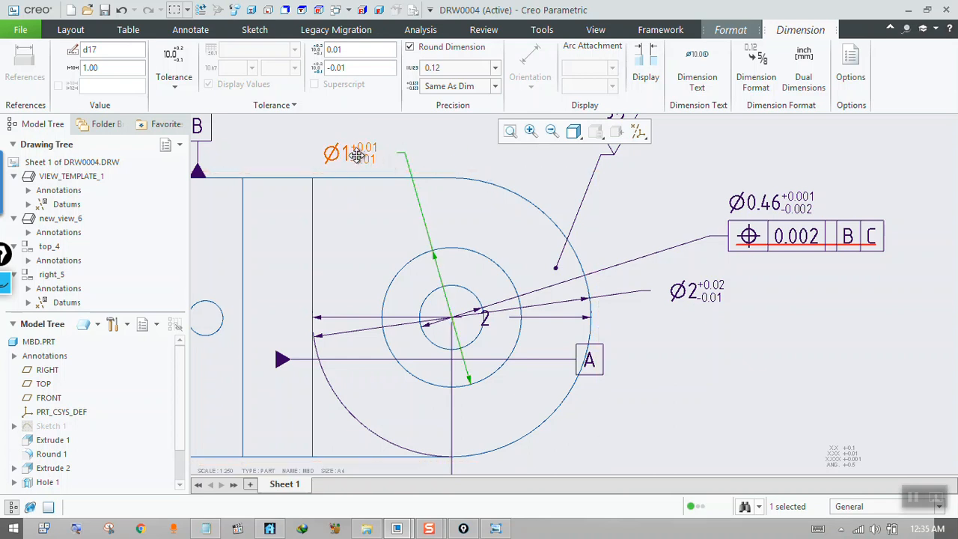
left_click(360, 159)
left_click(357, 155)
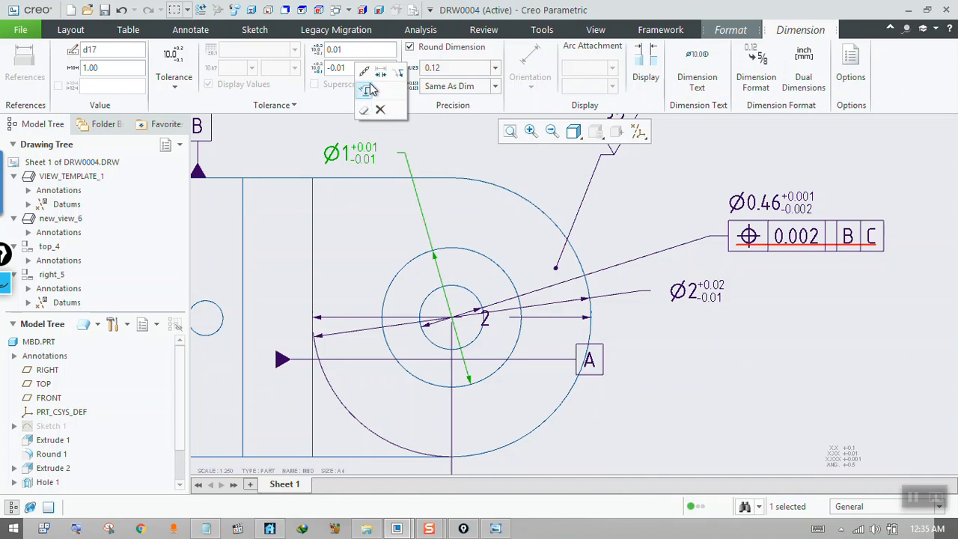
left_click(401, 73)
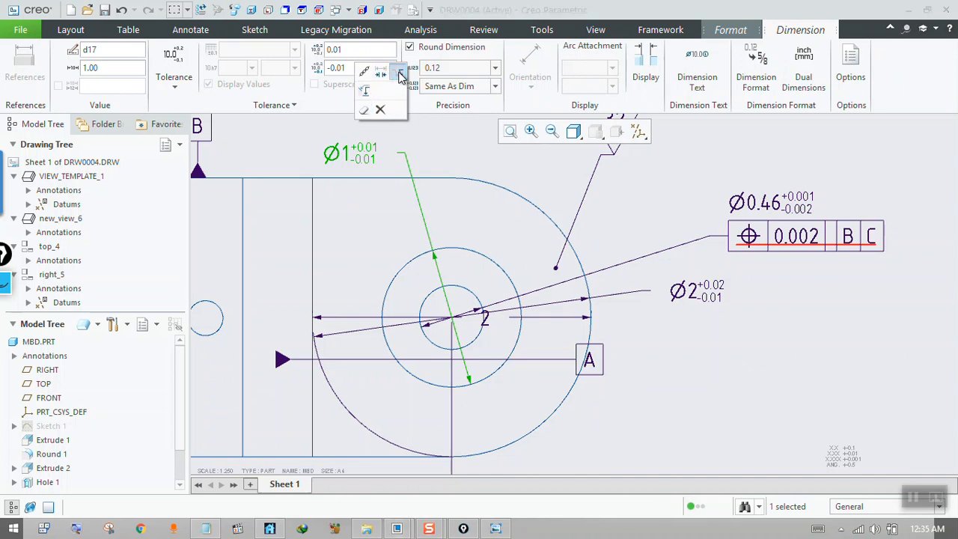
left_click_drag(457, 158, 627, 175)
Delete the 32 surface finish symbol attached to the rounded end of the top view.
scroll(596, 253, "up", 3)
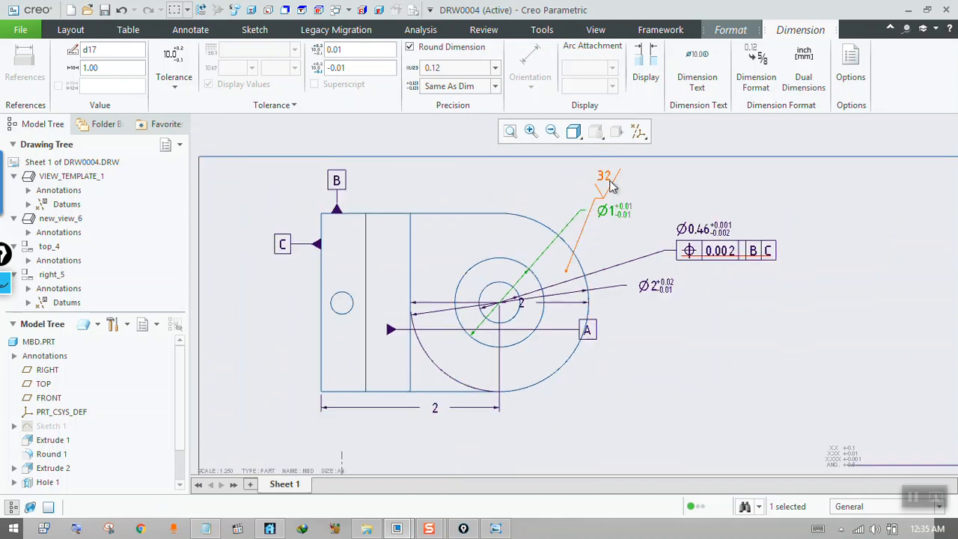
left_click(610, 185)
key("Delete")
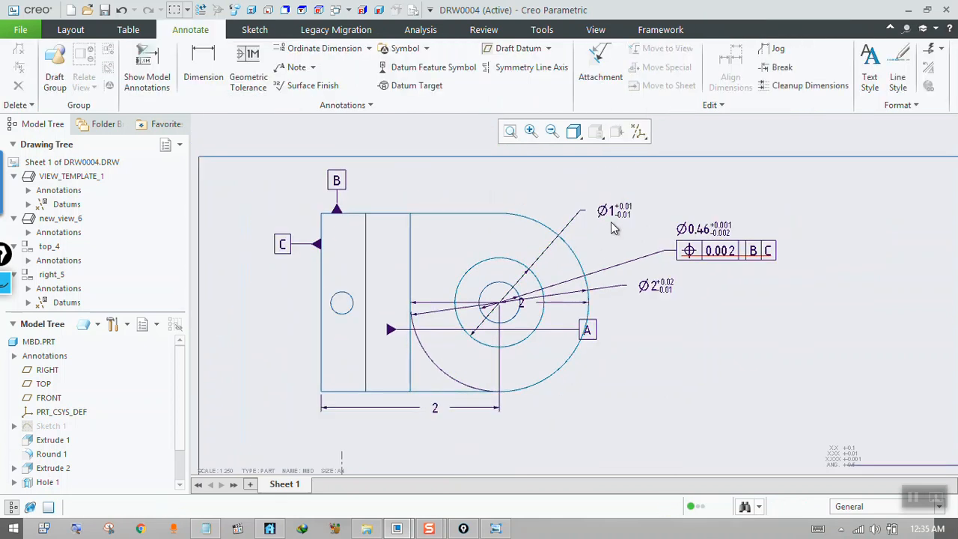
Flip the arrows of the Ø1 dimension so its leader points at the circle from outside with a single arrowhead.
scroll(611, 221, "down", 3)
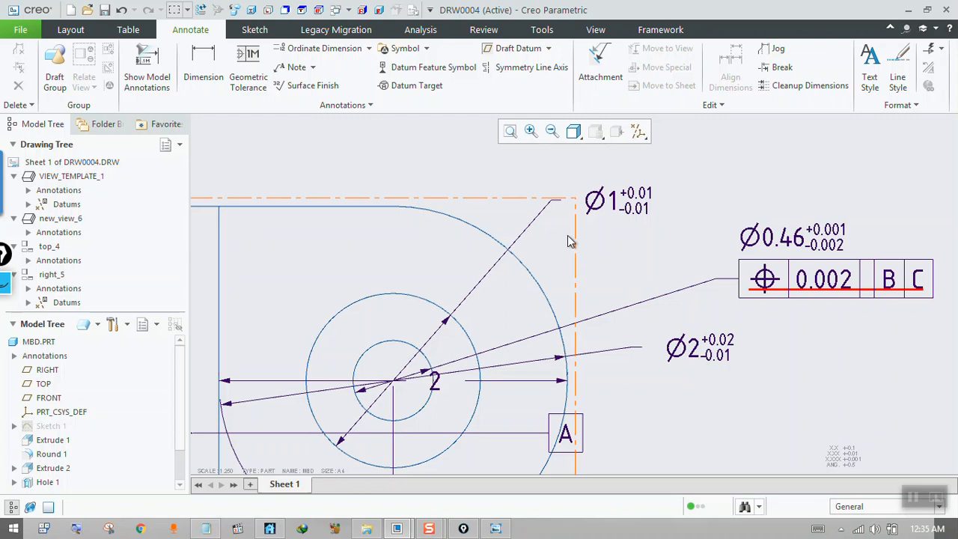
left_click(605, 211)
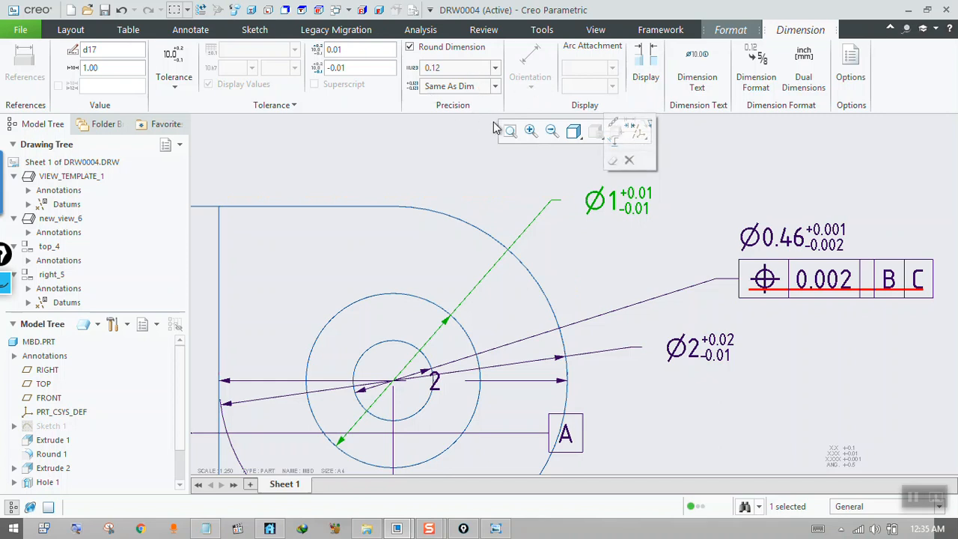
left_click(648, 79)
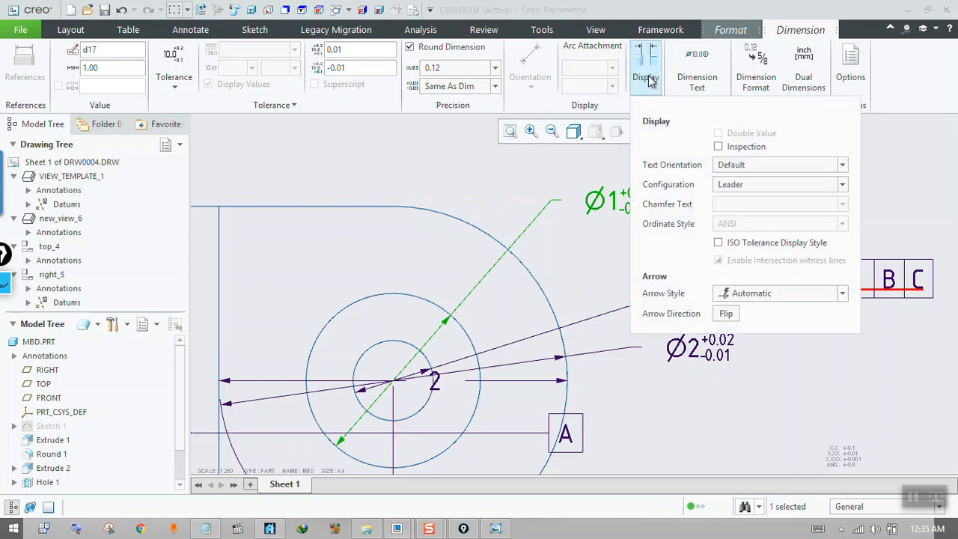
left_click(517, 199)
left_click(593, 199)
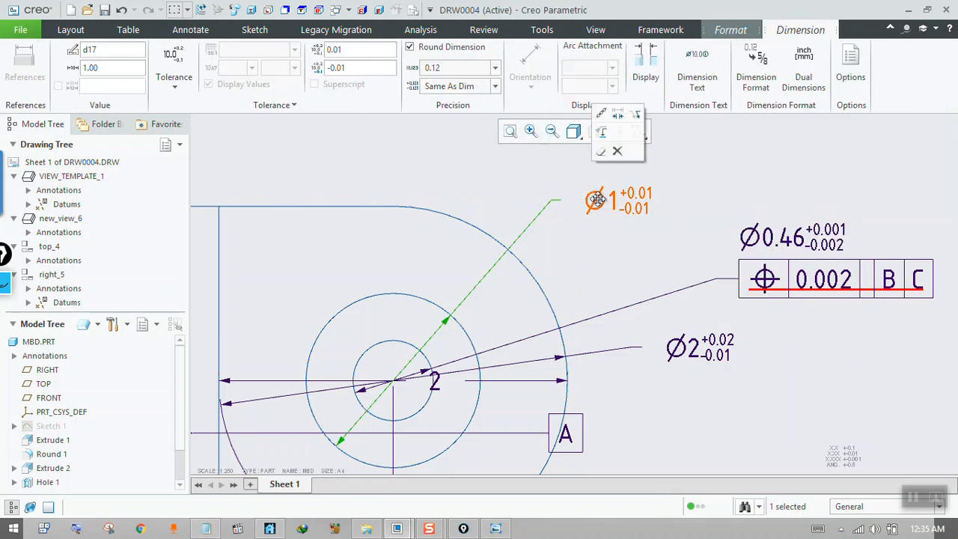
left_click(617, 117)
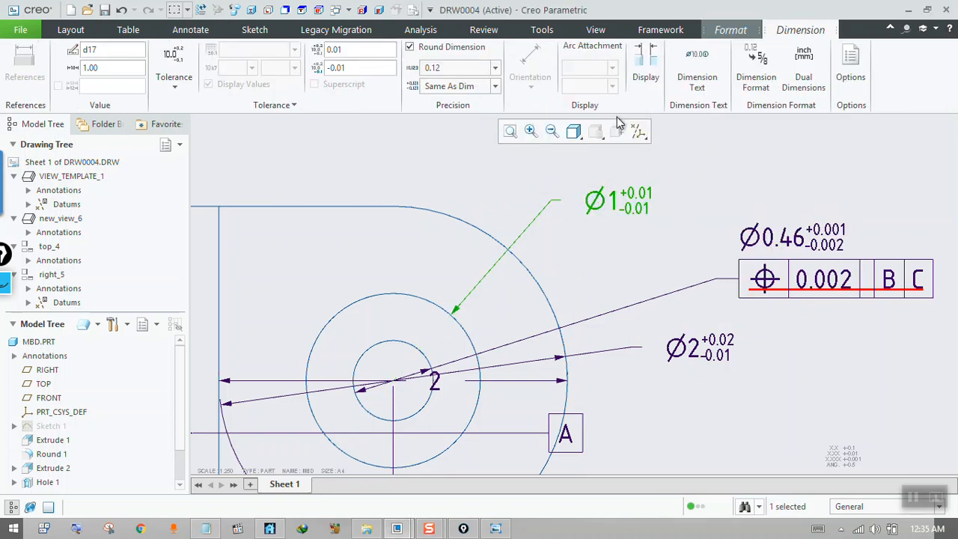
left_click(622, 202)
left_click(598, 205)
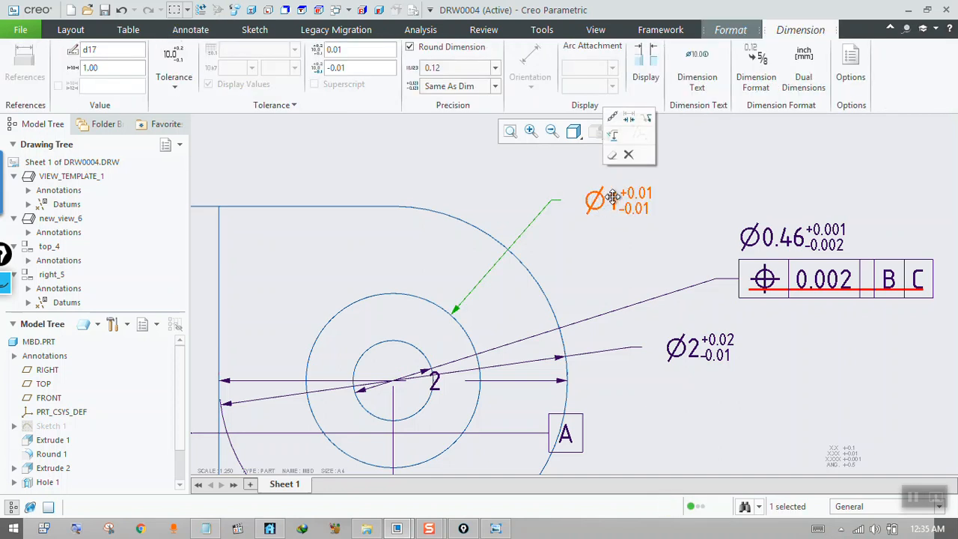
left_click(670, 183)
scroll(610, 243, "down", 4)
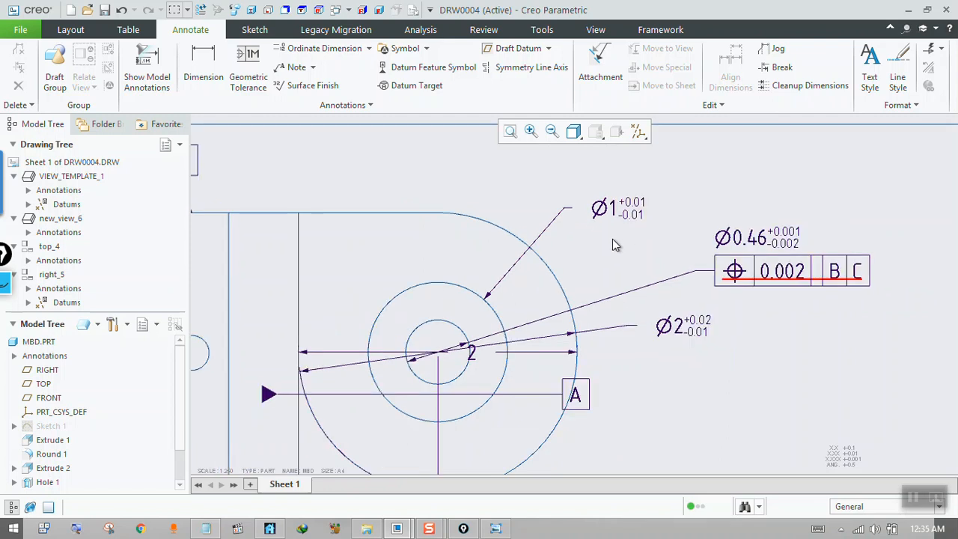
Delete the Ø1 and Ø2 diameter dimensions from the top view.
left_click(614, 216)
key("Delete")
left_click(663, 307)
key("Delete")
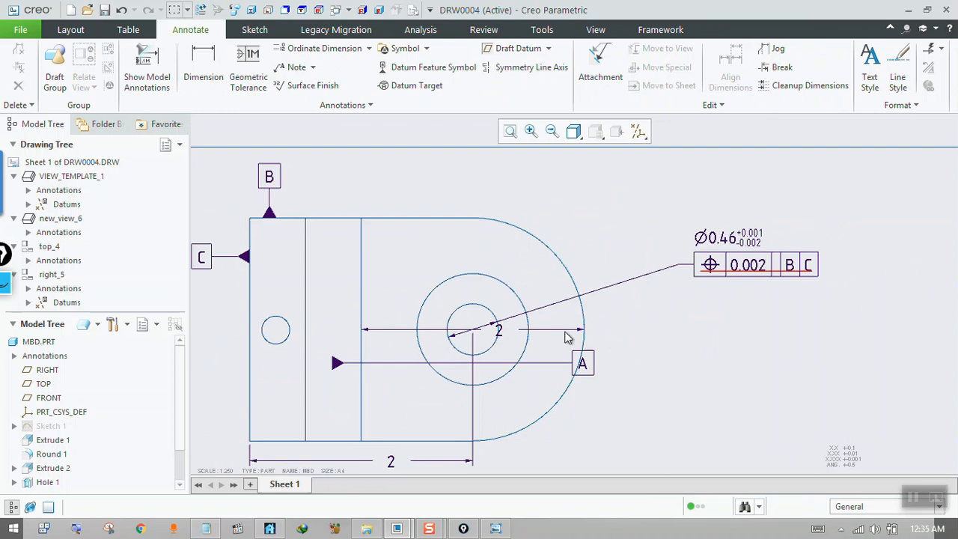
left_click(577, 365)
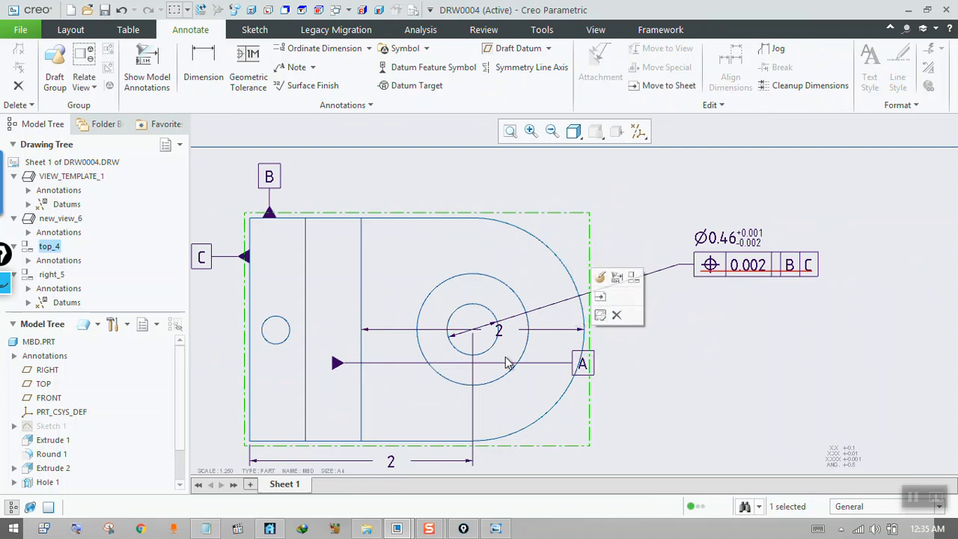
left_click(339, 364)
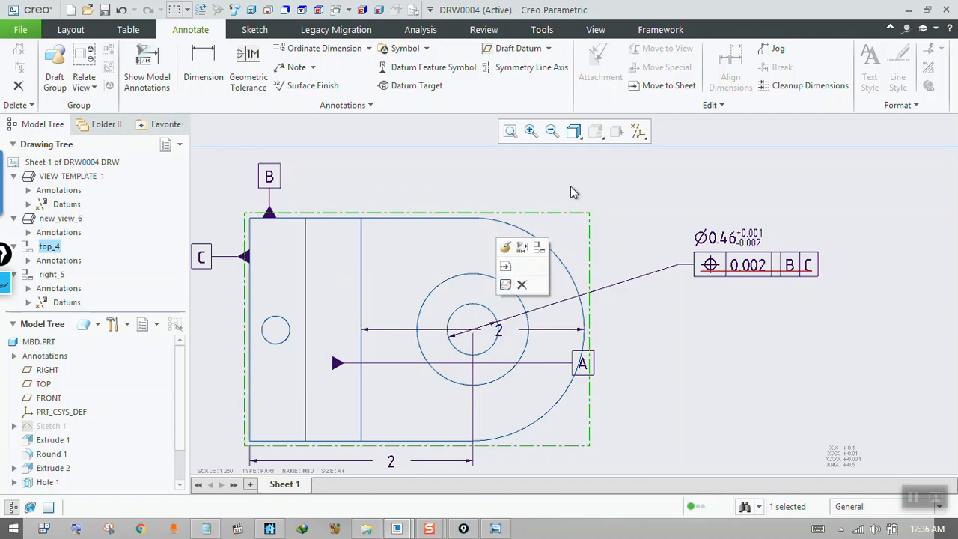
key("super")
type("pa")
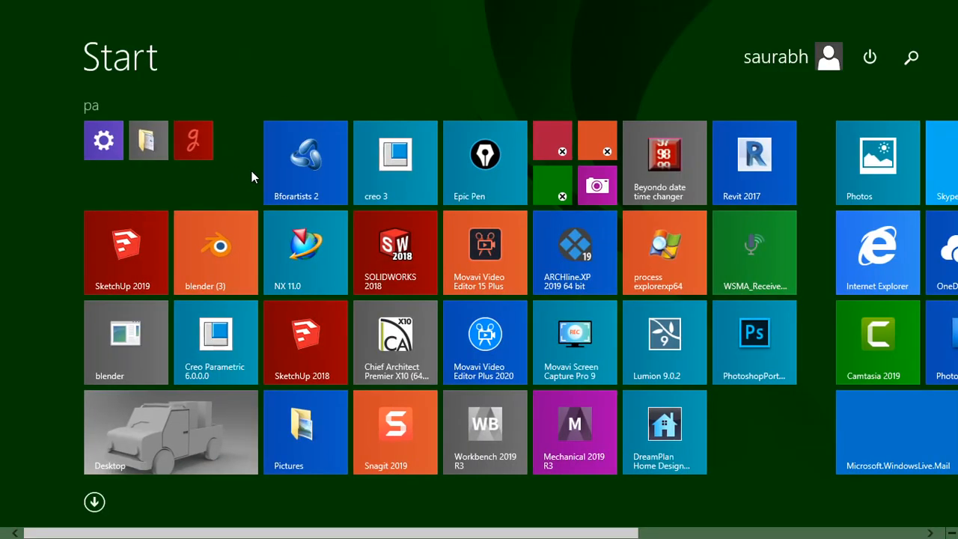
key("super")
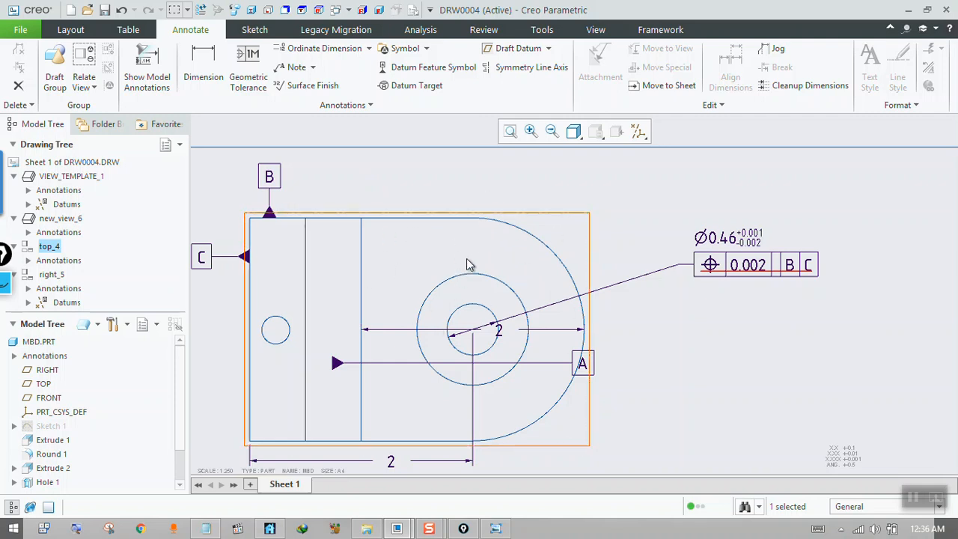
Dimension the larger concentric circle around the hole, place the text outside the rounded end, and set its orientation to Diameter.
left_click(210, 75)
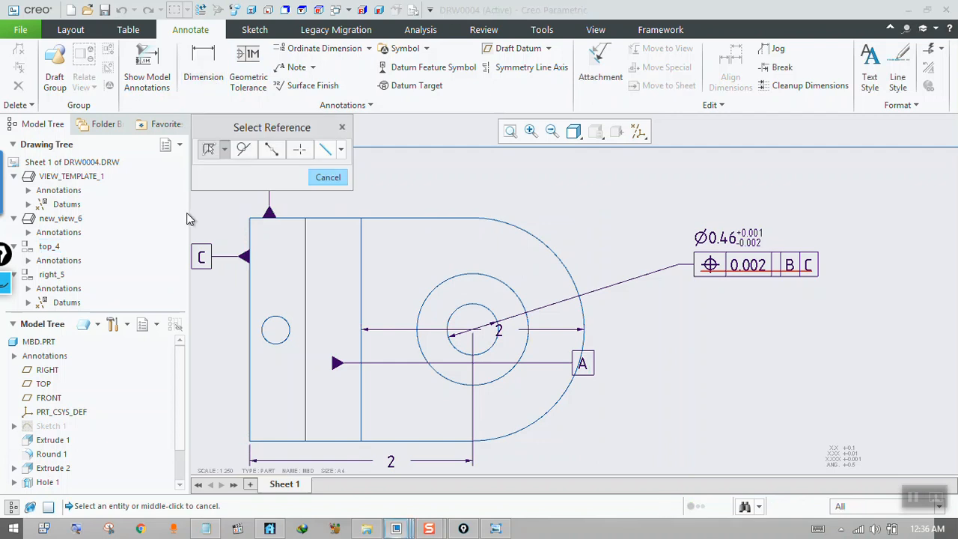
left_click(223, 150)
left_click(209, 213)
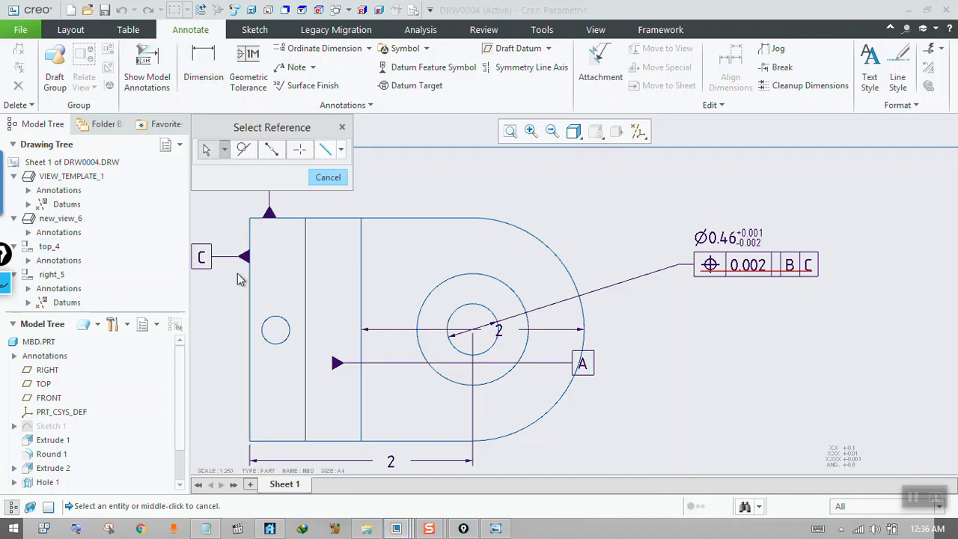
left_click(496, 284)
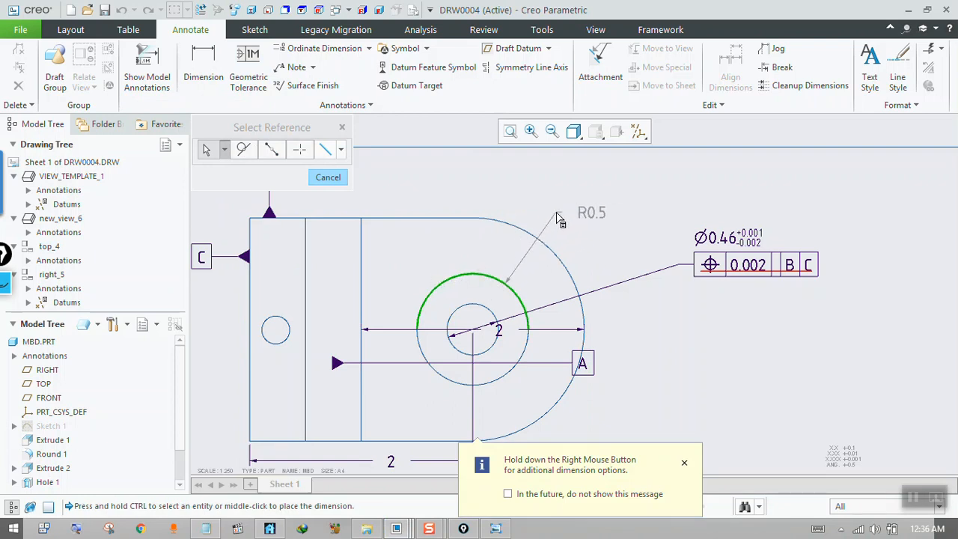
middle_click(557, 219)
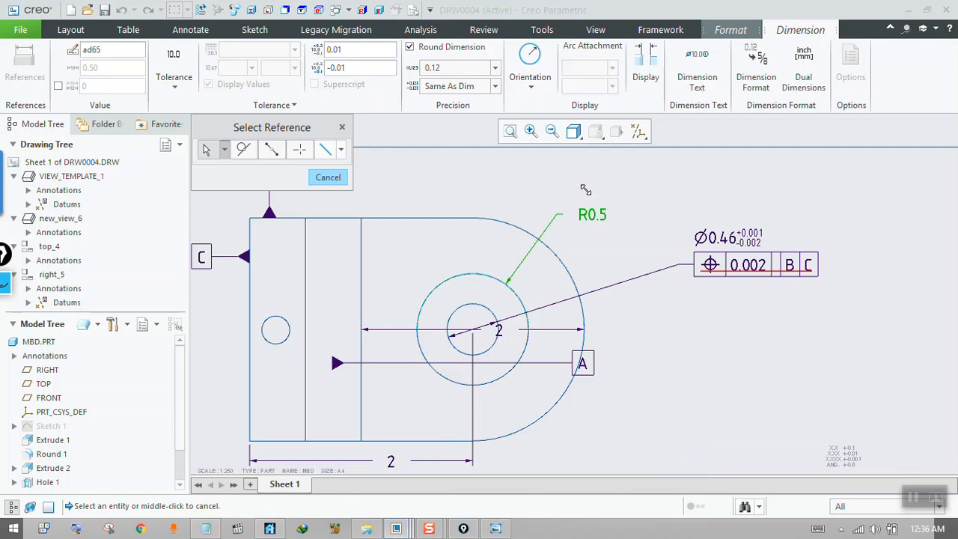
left_click(531, 88)
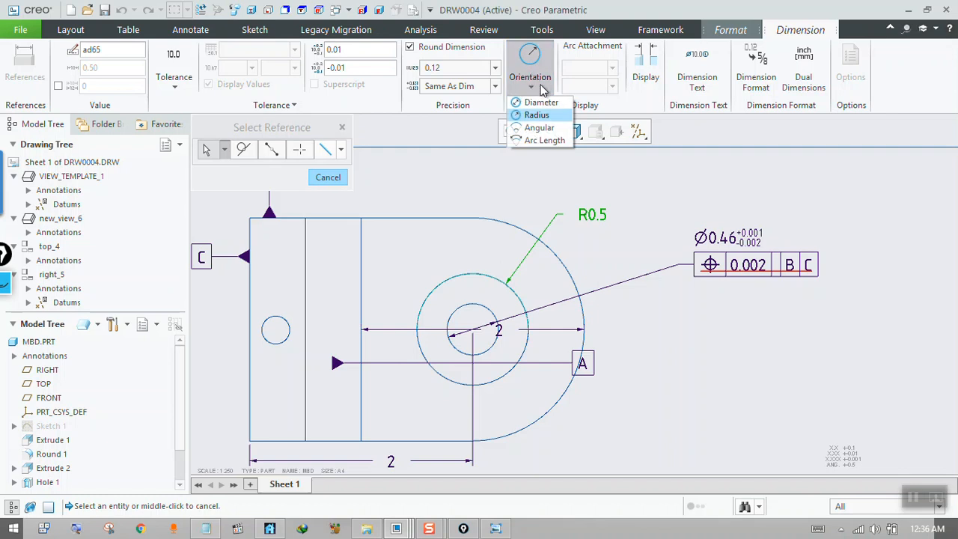
left_click(541, 103)
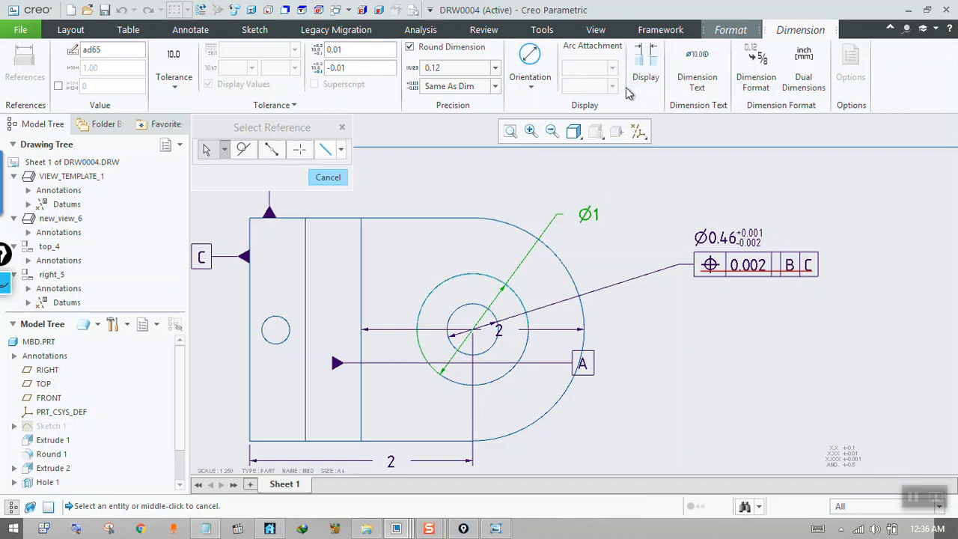
Try the Linear display configuration on the new Ø1 dimension, and set its configuration to Center Leader.
left_click(645, 80)
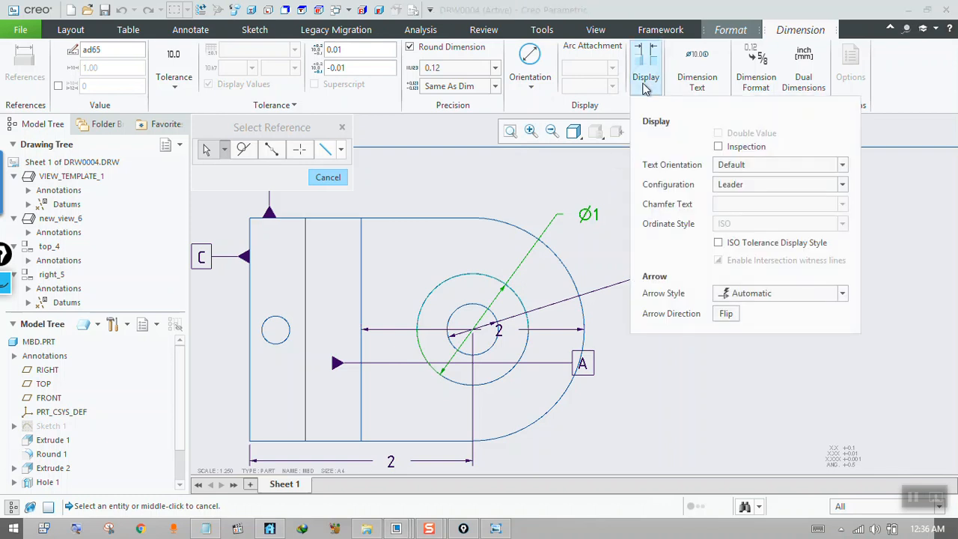
left_click(751, 165)
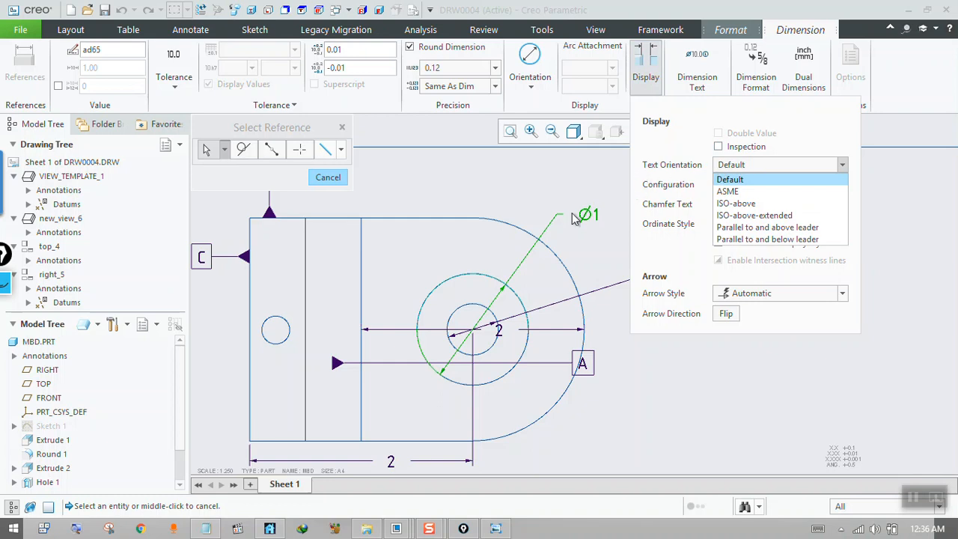
left_click(677, 256)
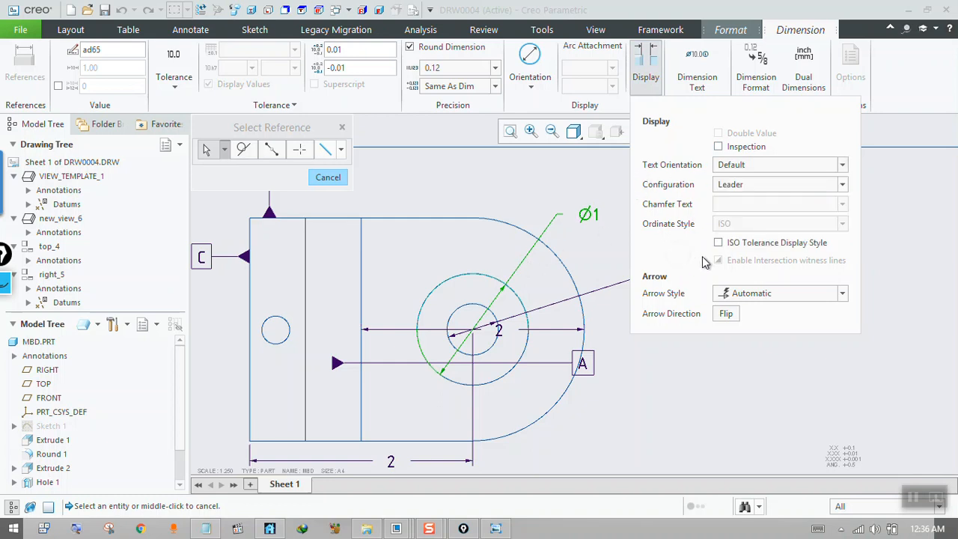
left_click(737, 187)
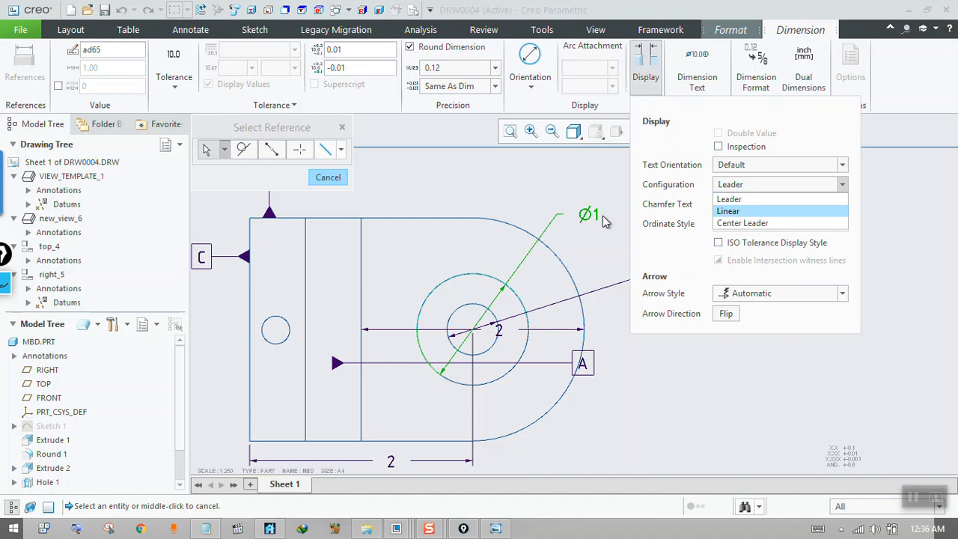
left_click(738, 212)
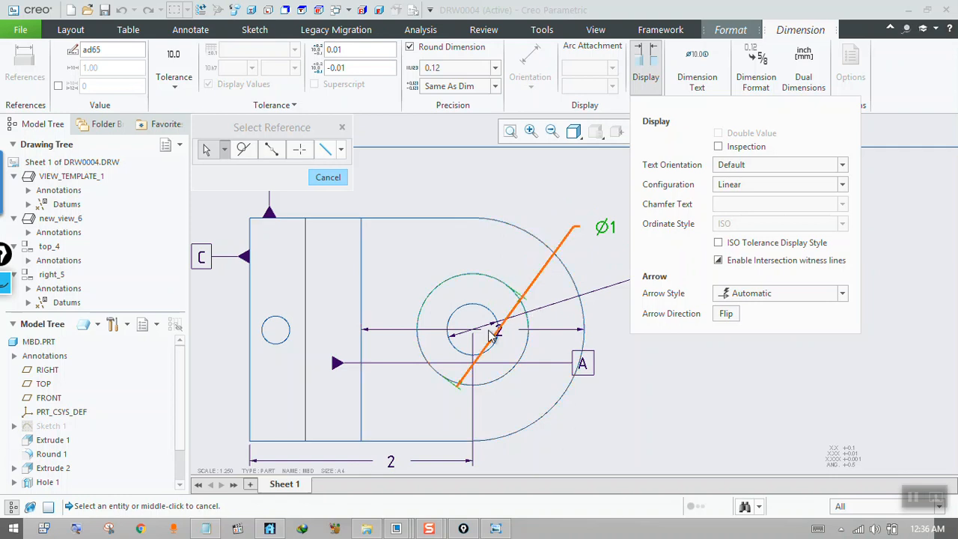
left_click(741, 185)
left_click(741, 222)
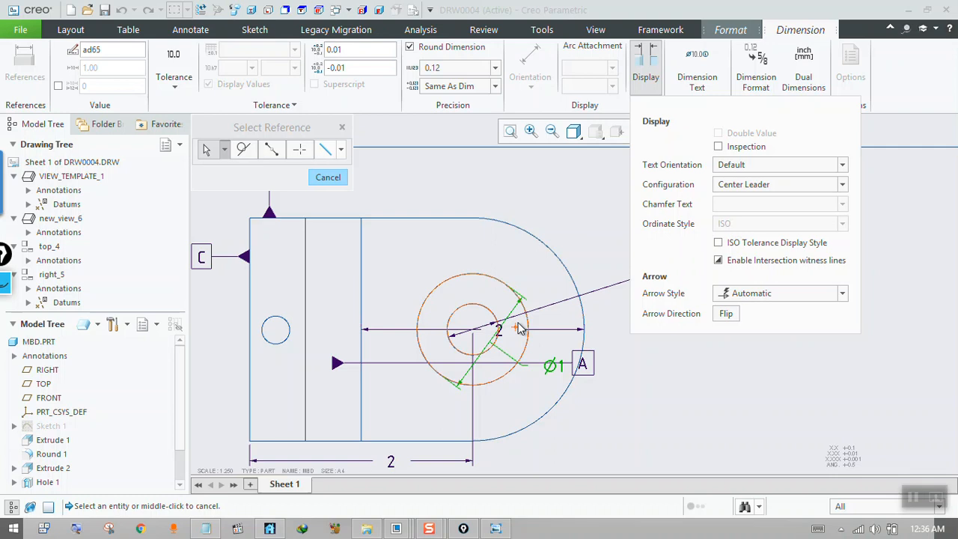
Set the Ø1 dimension's configuration to Leader and move its text outside the part's rounded end.
left_click(764, 187)
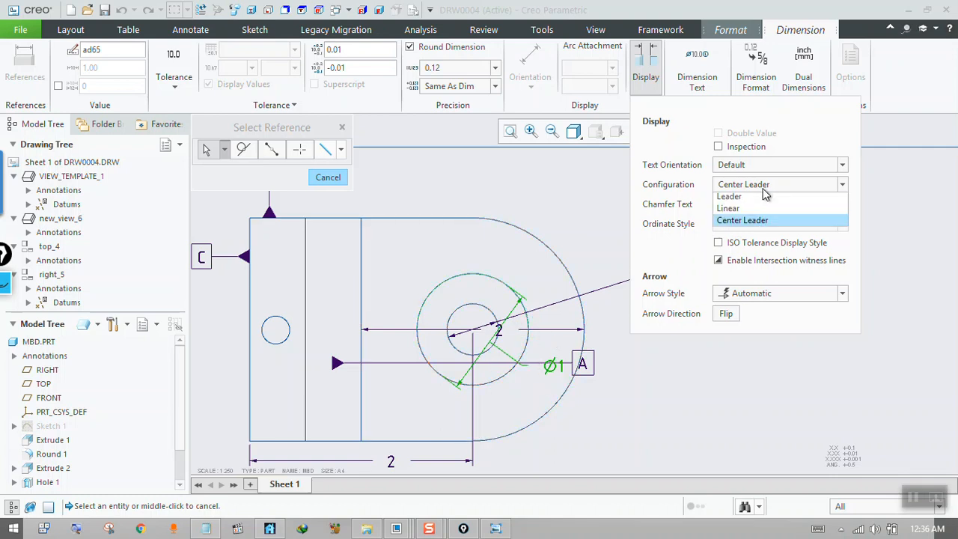
left_click(745, 198)
left_click_drag(474, 321, 561, 200)
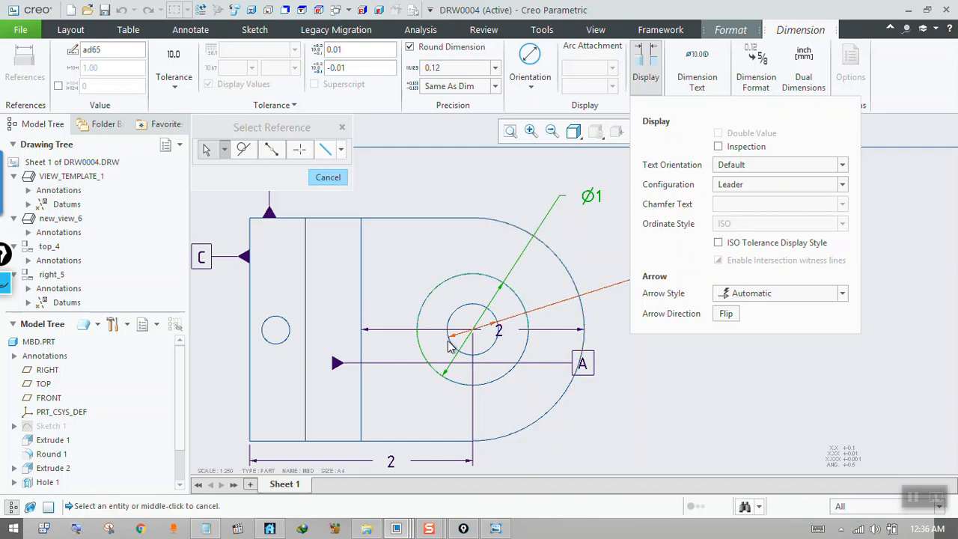
Try the ASME text orientation on the Ø1 dimension, and set it to ISO-above-extended.
left_click(763, 165)
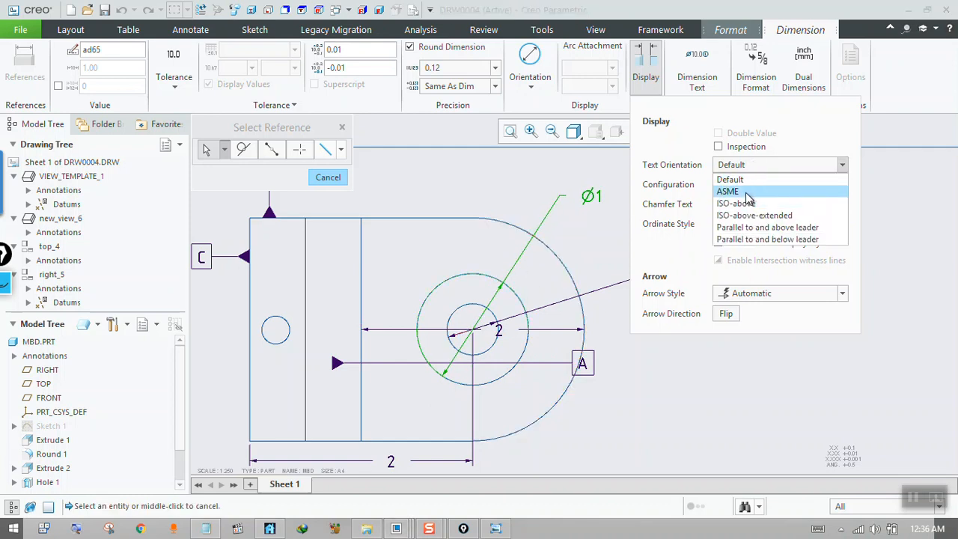
left_click(747, 191)
left_click(752, 165)
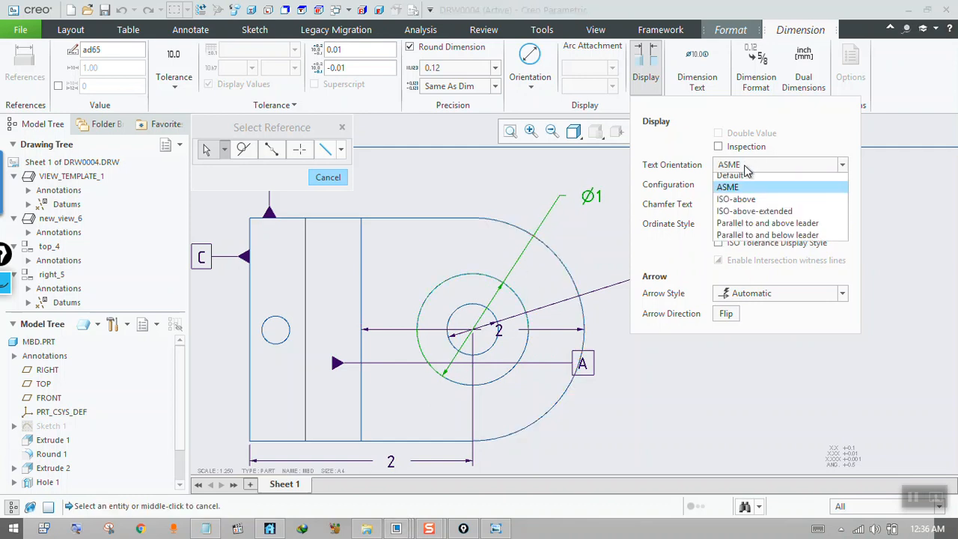
left_click(753, 216)
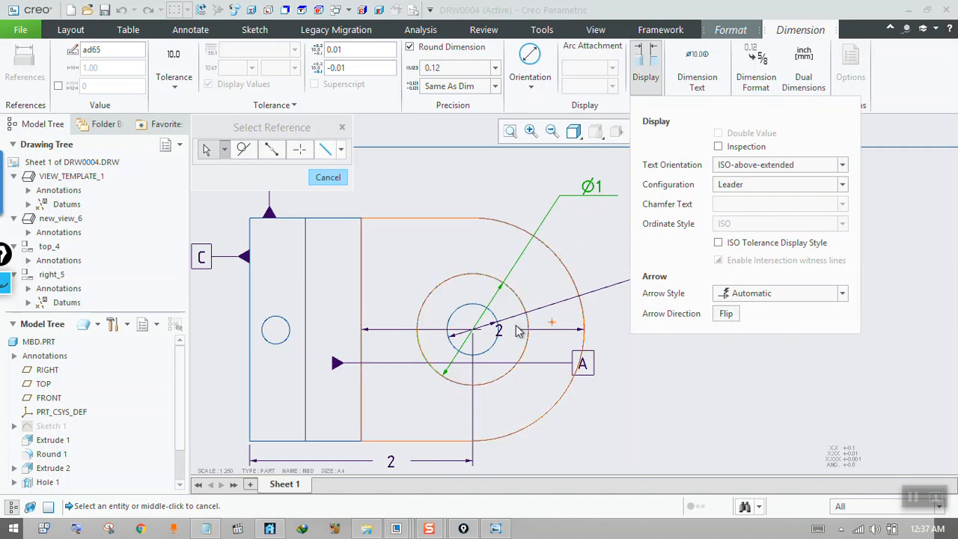
Flip the Ø1 dimension's arrows until one arrowhead points at the circle from outside, and finish editing the dimension.
left_click(723, 315)
left_click(726, 316)
left_click(724, 316)
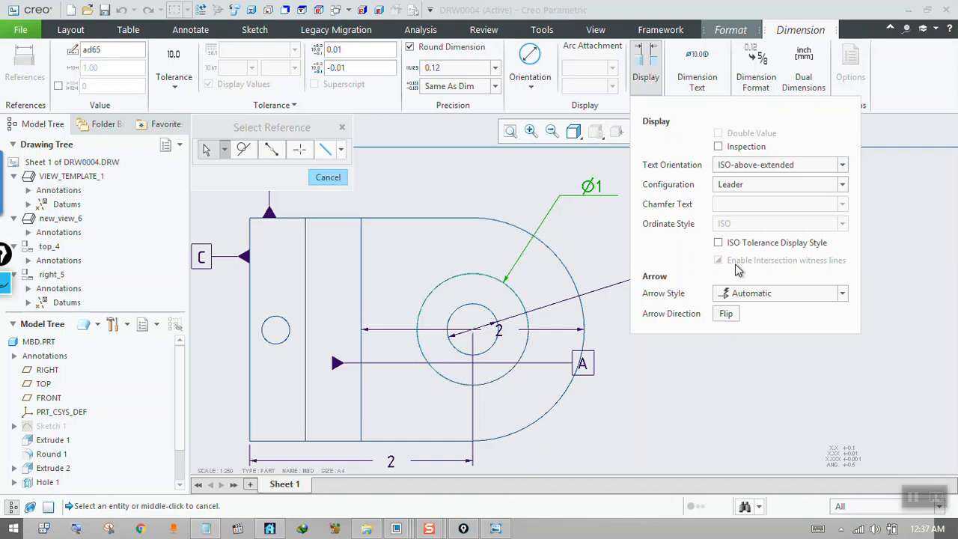
left_click(889, 223)
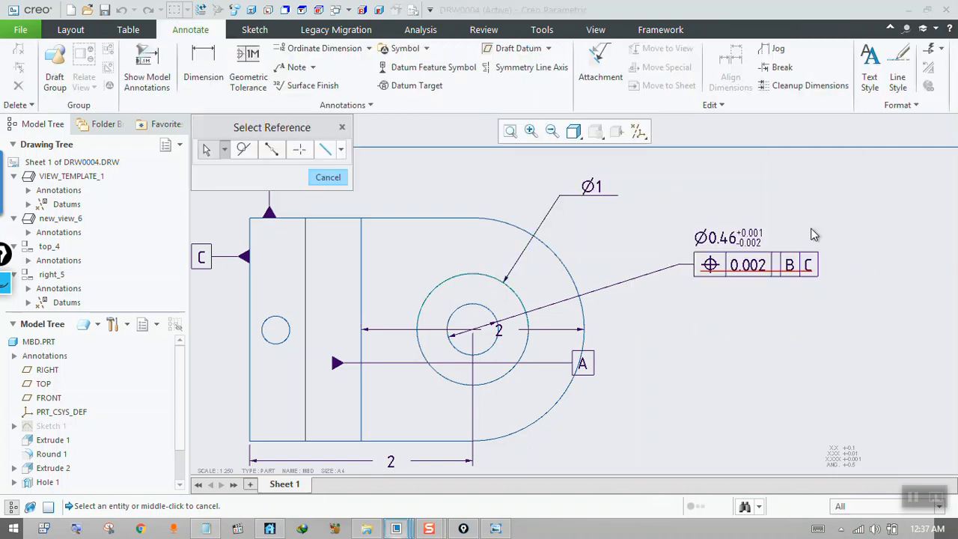
Move the Ø1 dimension text slightly closer to the Ø0.46 hole dimension.
left_click(588, 189)
left_click_drag(589, 188, 606, 202)
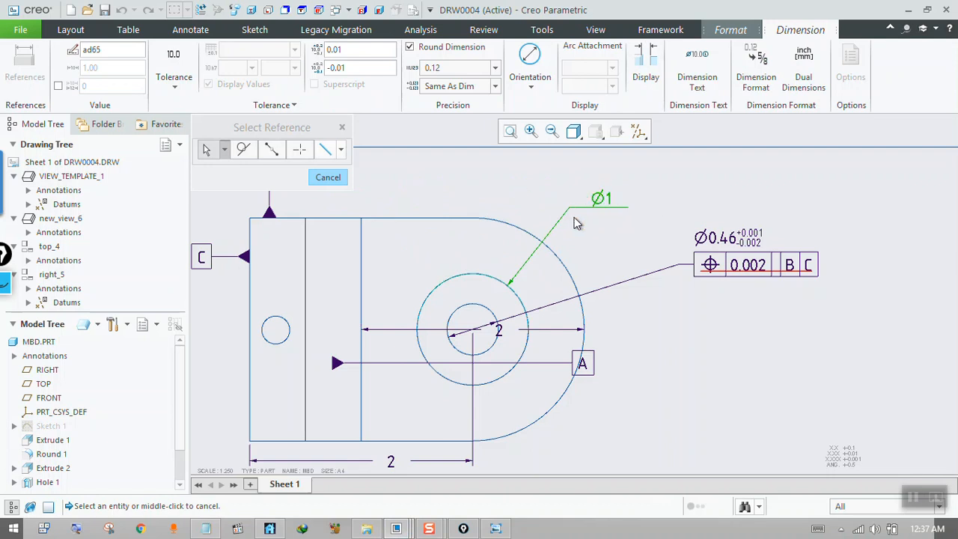
left_click(711, 245)
left_click(703, 235)
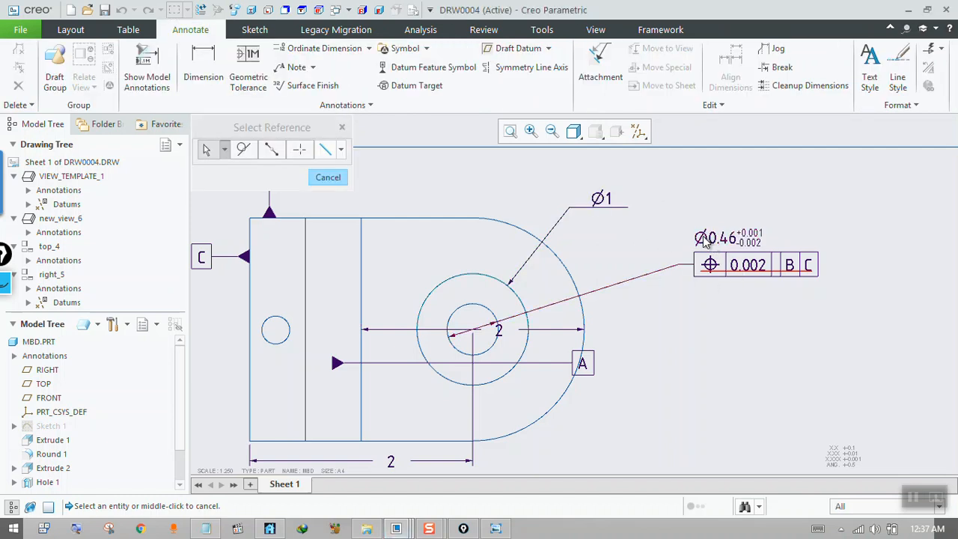
Flip the Ø1 dimension text to the other side of its leader, and flip it back.
left_click(599, 201)
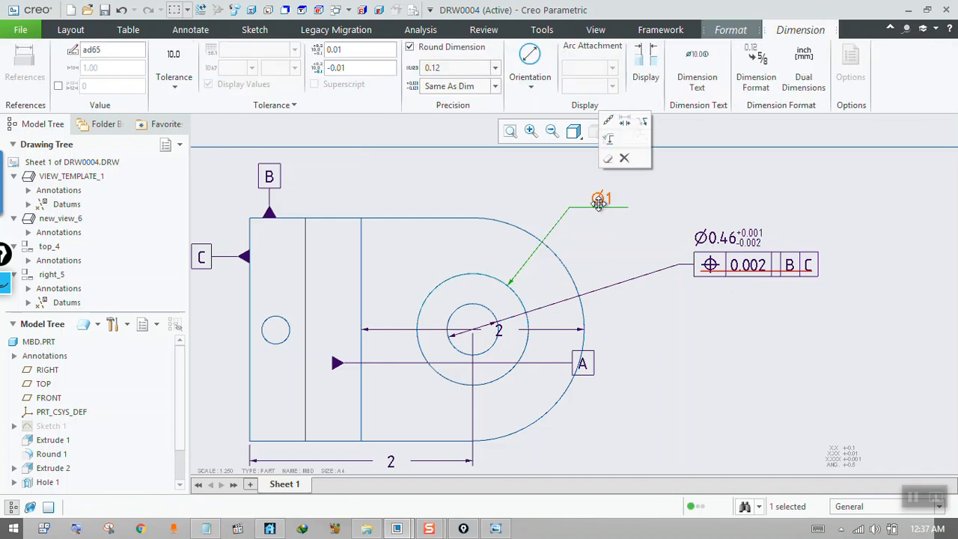
left_click(642, 124)
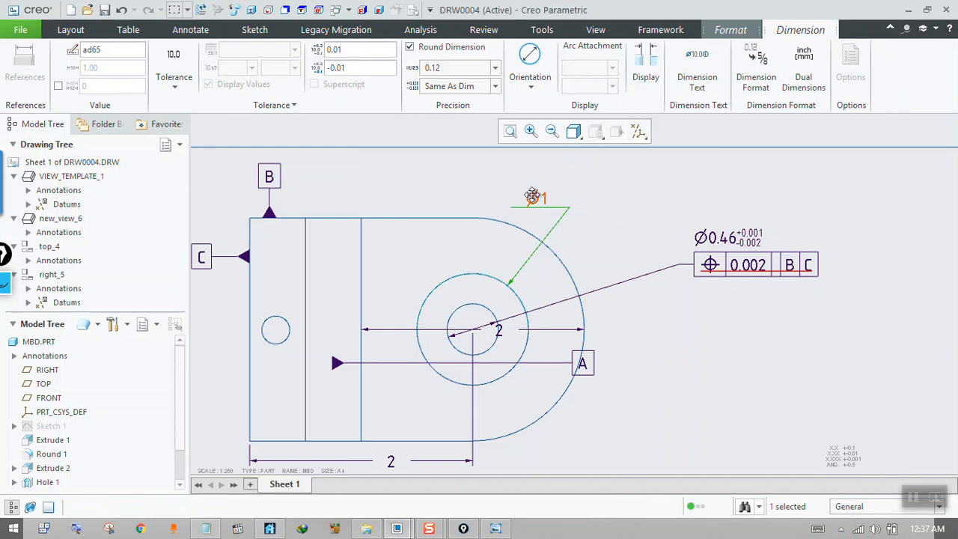
right_click(531, 196)
left_click(574, 131)
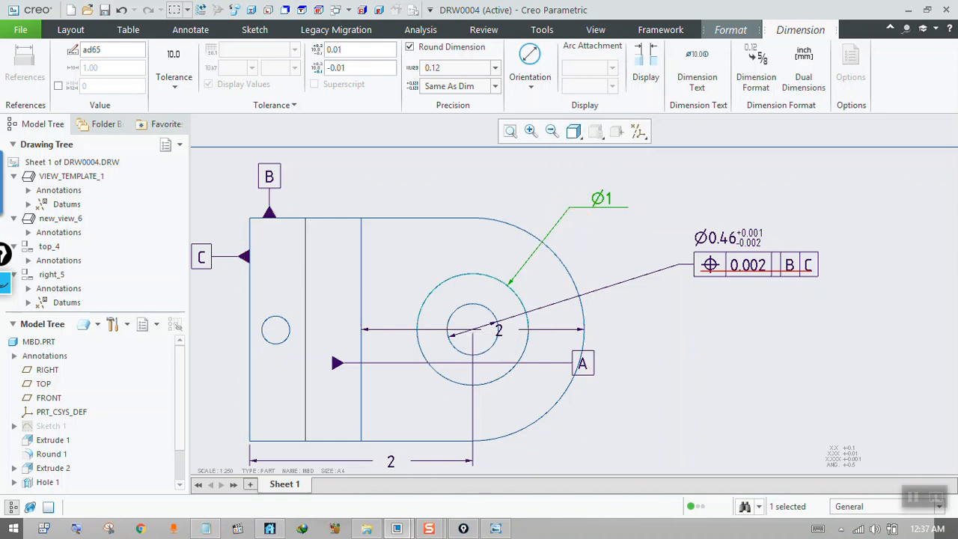
left_click(193, 30)
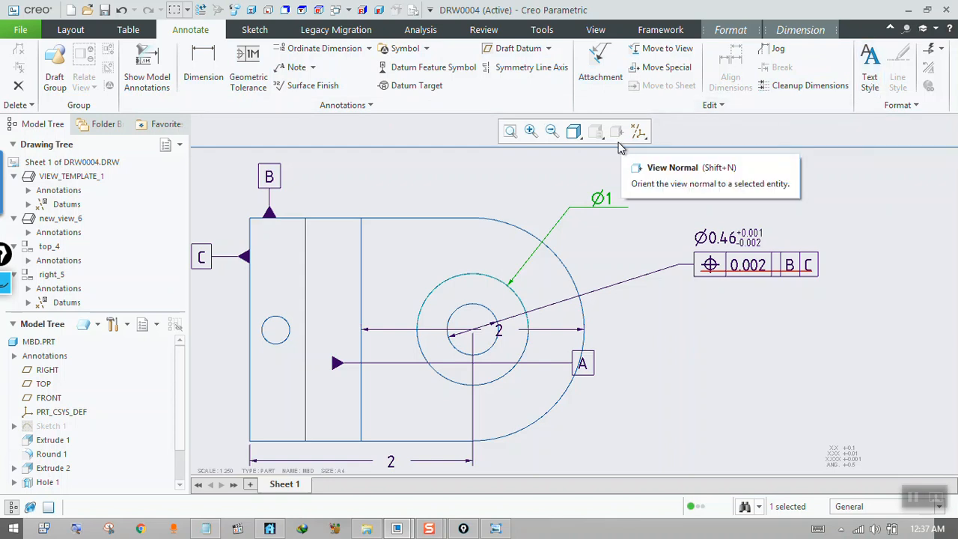
scroll(555, 202, "down", 2)
scroll(555, 202, "down", 2)
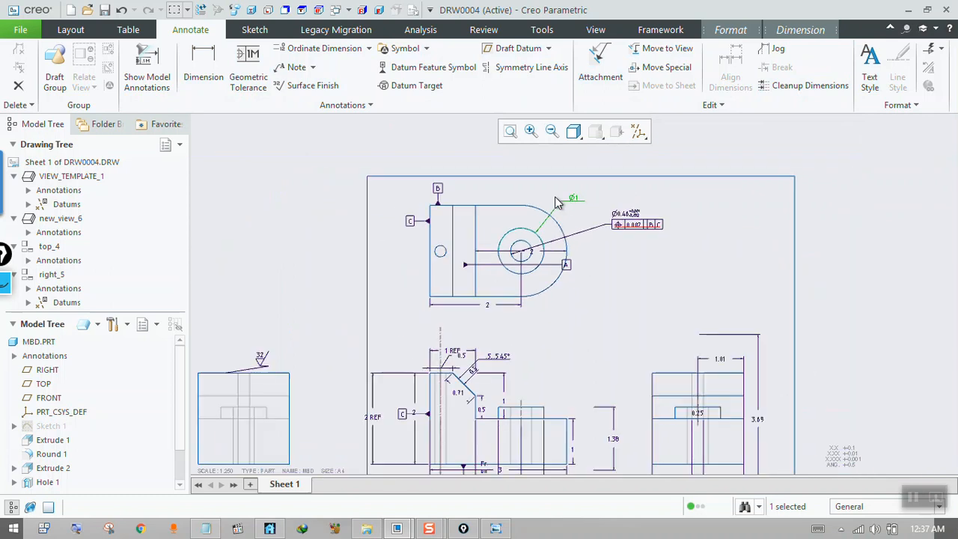